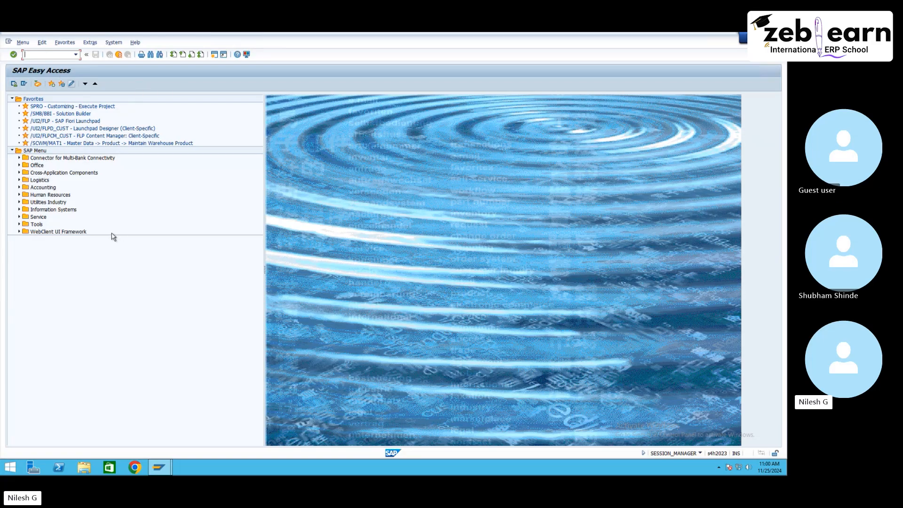
- Open inbound delivery maintenance with /n/scwm/prdi, search without criteria and display the items of the last listed delivery
{"action": "type", "text": "/n/scwm/prdi"}
{"action": "key", "text": "Return"}
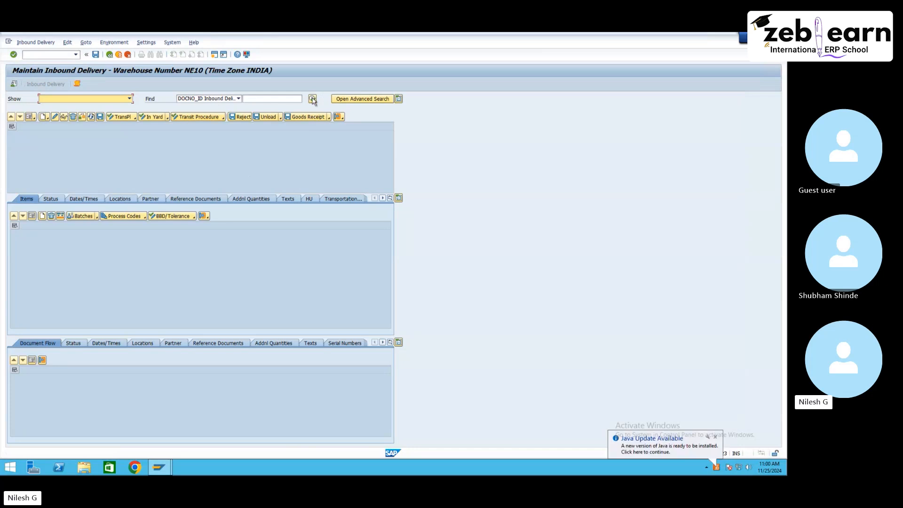
{"action": "left_click", "coordinate": [312, 98]}
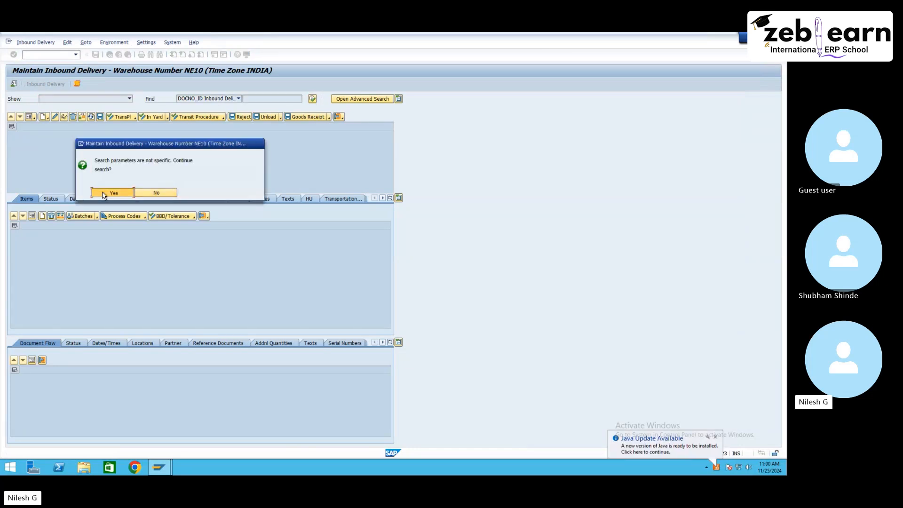
{"action": "left_click", "coordinate": [104, 193]}
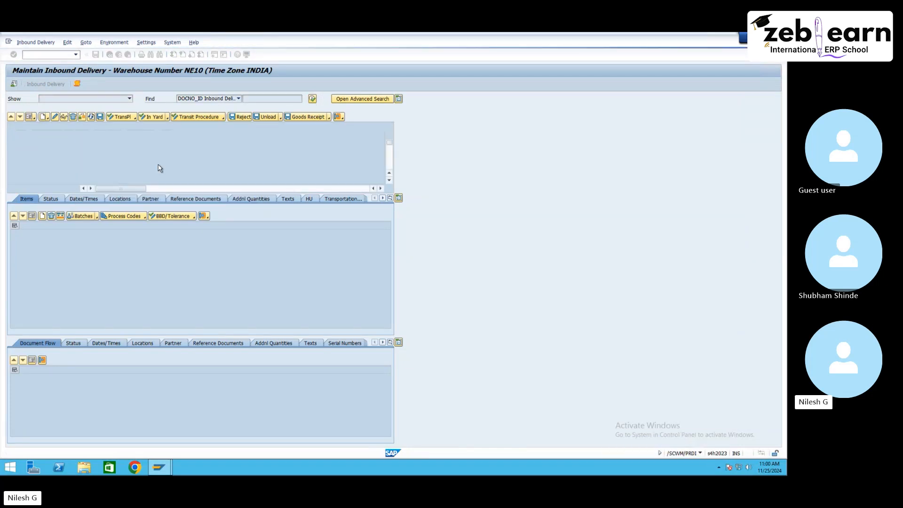
{"action": "scroll", "coordinate": [256, 172], "scroll_direction": "down", "scroll_amount": 7}
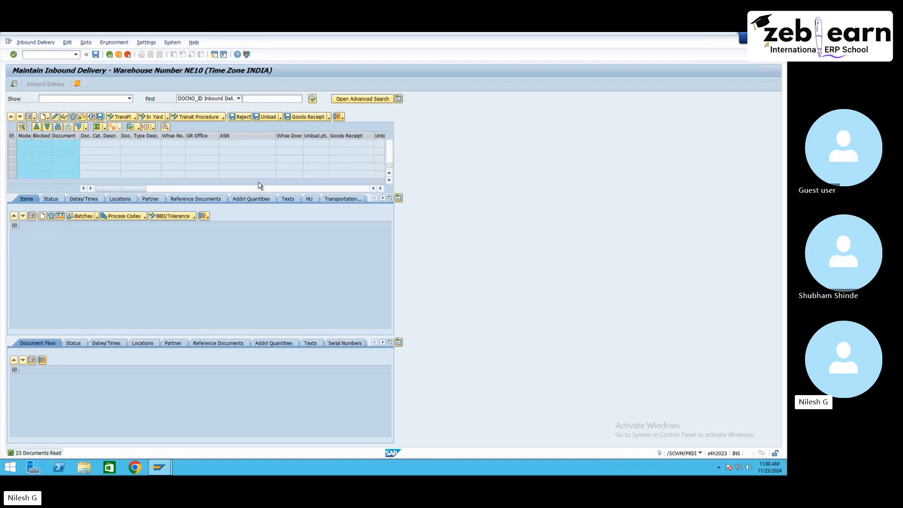
{"action": "left_click", "coordinate": [261, 172]}
{"action": "double_click", "coordinate": [262, 175]}
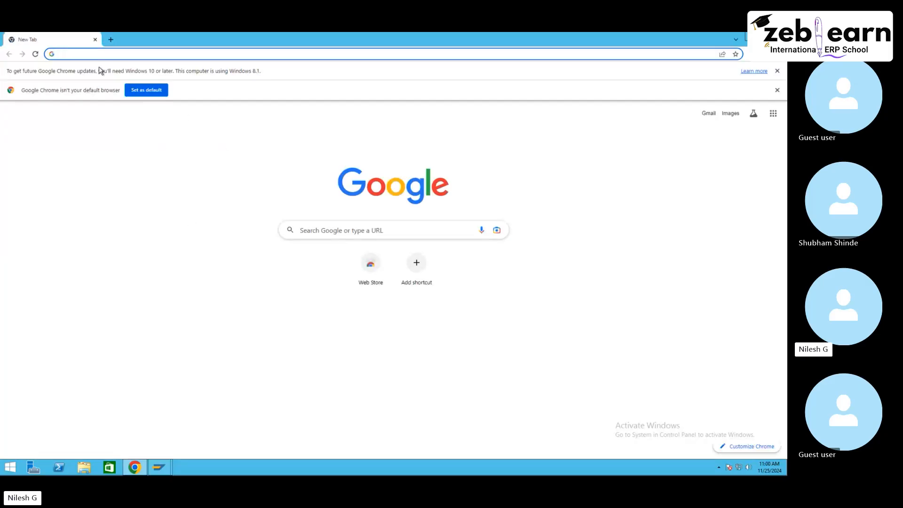
- Switch to Chrome, search Google Images for "warehouse" and view the Prologis warehouse space picture
{"action": "left_click", "coordinate": [329, 230]}
{"action": "left_click", "coordinate": [335, 249]}
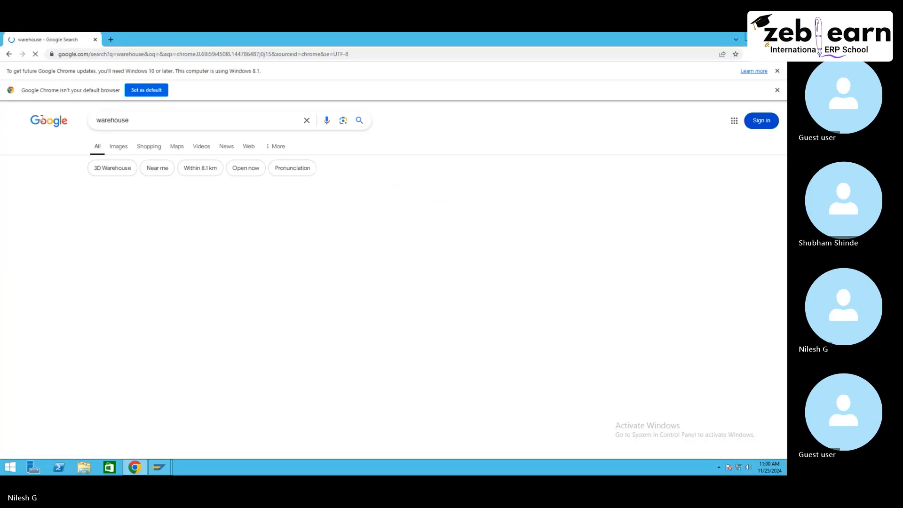
{"action": "left_click", "coordinate": [119, 147]}
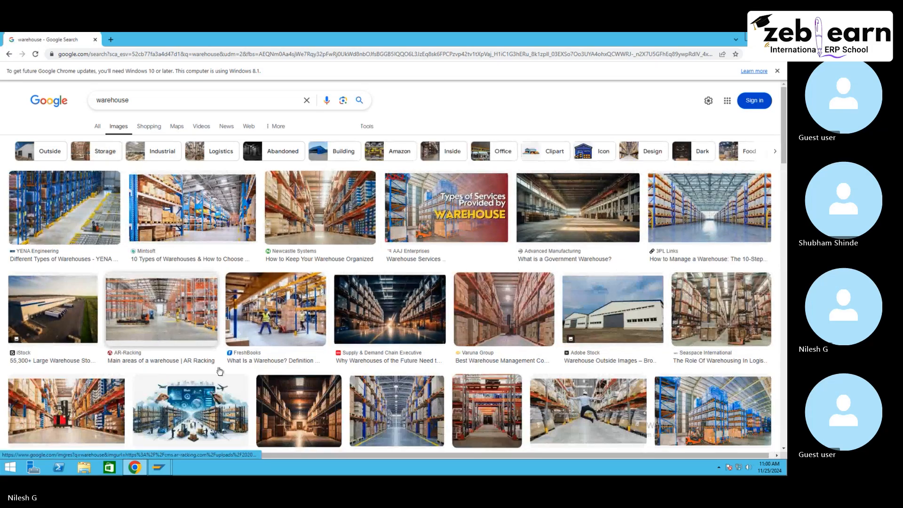
{"action": "scroll", "coordinate": [250, 365], "scroll_direction": "down", "scroll_amount": 4}
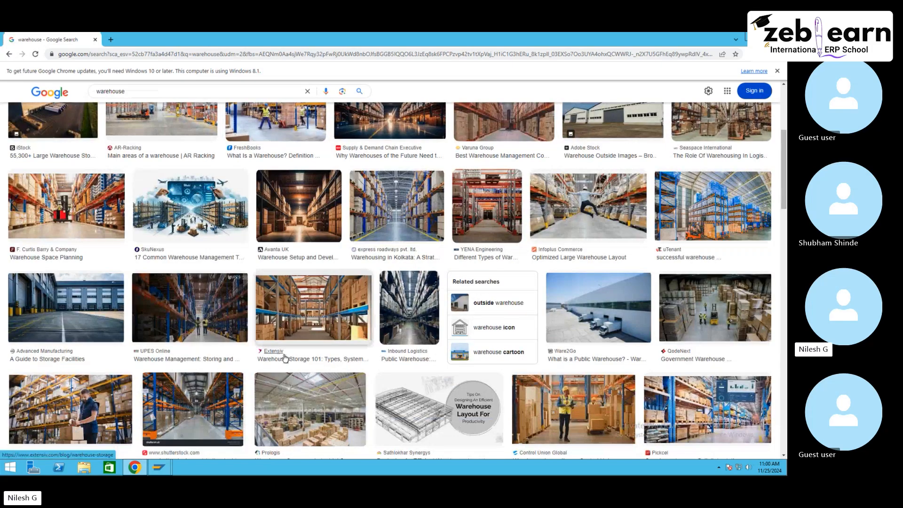
{"action": "scroll", "coordinate": [301, 360], "scroll_direction": "down", "scroll_amount": 2}
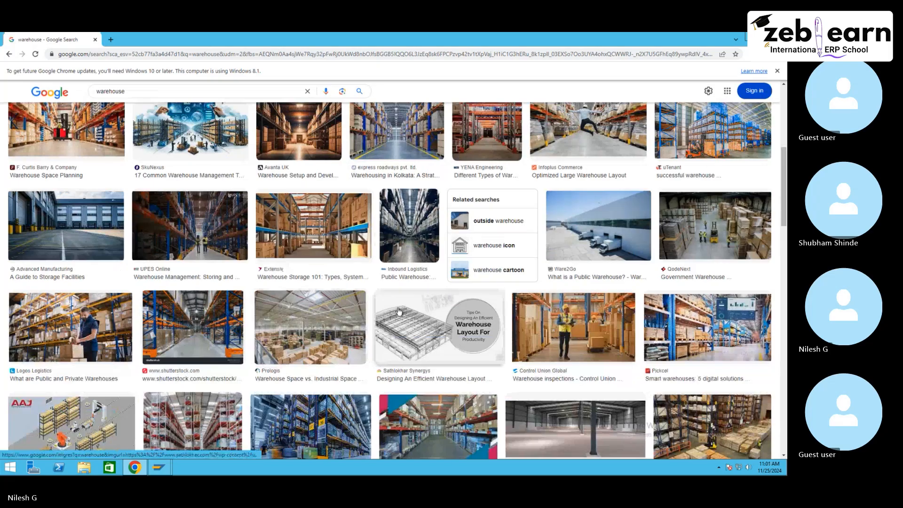
{"action": "left_click", "coordinate": [322, 328]}
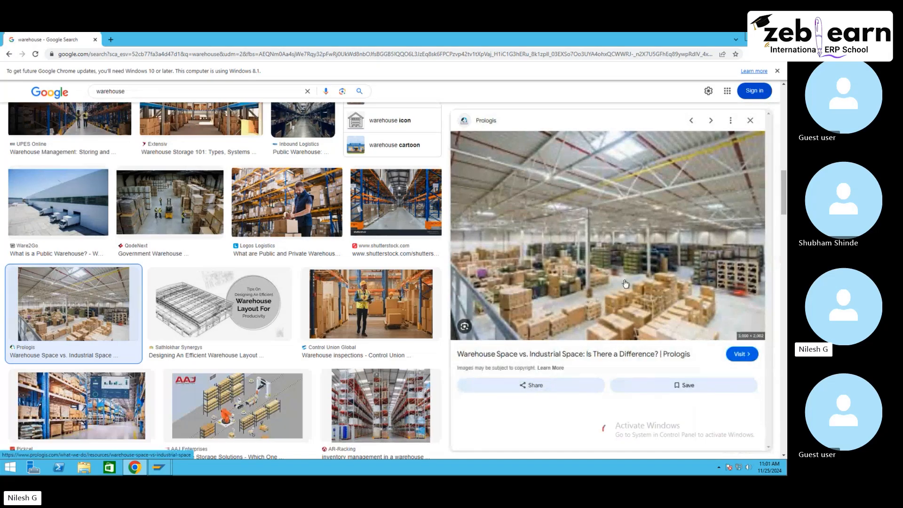
{"action": "scroll", "coordinate": [587, 320], "scroll_direction": "down", "scroll_amount": 6}
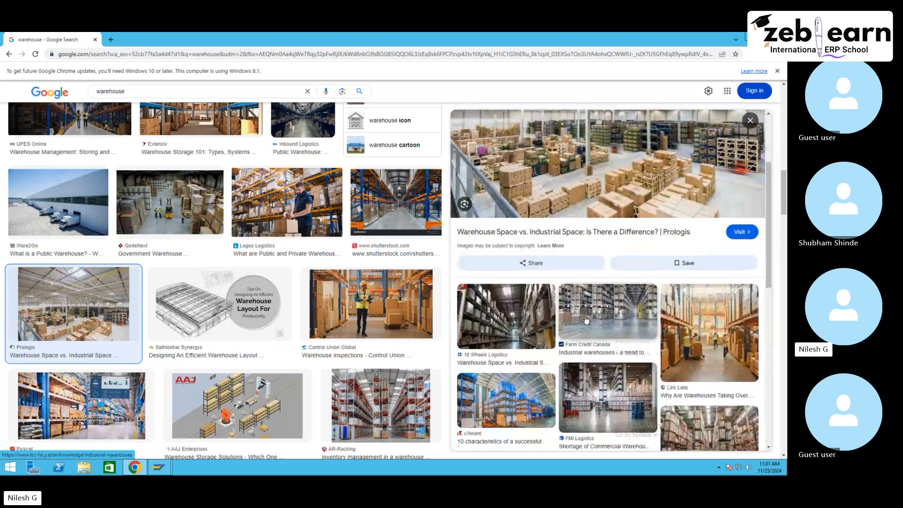
{"action": "scroll", "coordinate": [521, 327], "scroll_direction": "up", "scroll_amount": 6}
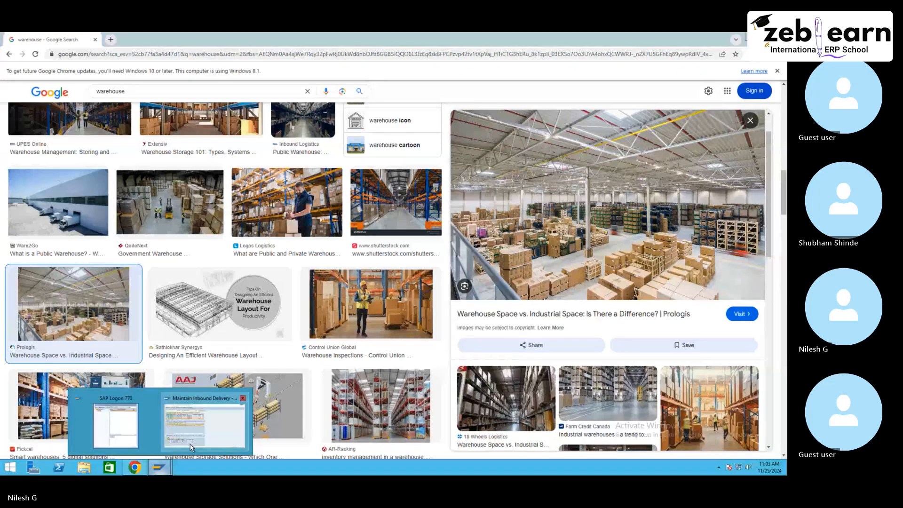
- Switch back to SAP, start SPRO in a new session with /ospro and display the SAP Reference IMG
{"action": "left_click", "coordinate": [159, 467]}
{"action": "left_click", "coordinate": [57, 57]}
{"action": "type", "text": "/ospro"}
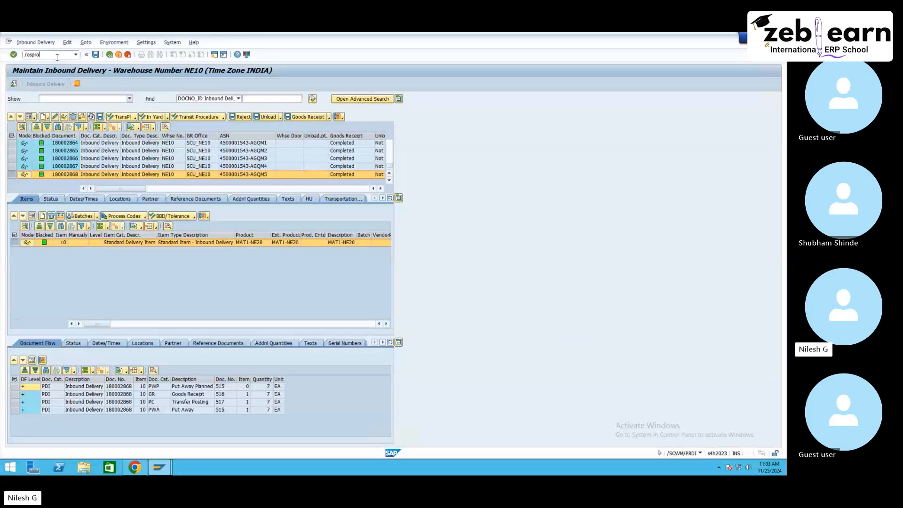
{"action": "key", "text": "Return"}
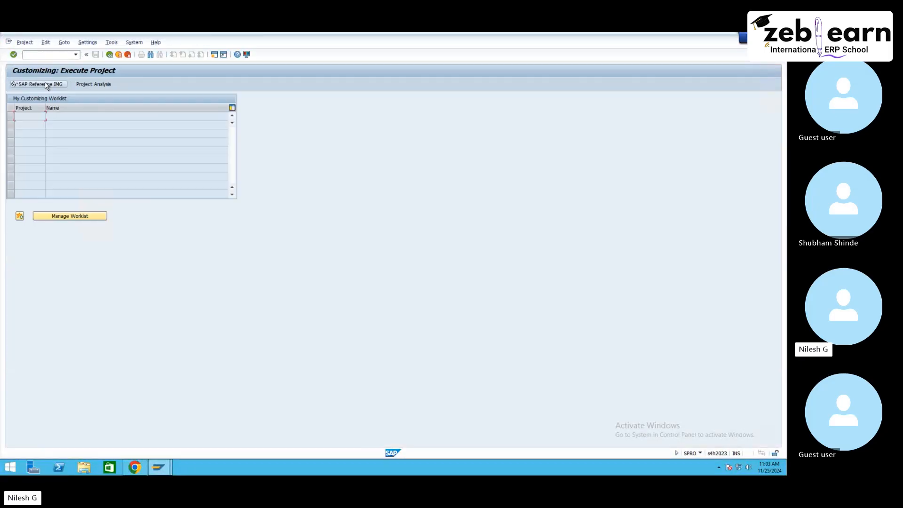
{"action": "left_click", "coordinate": [49, 86]}
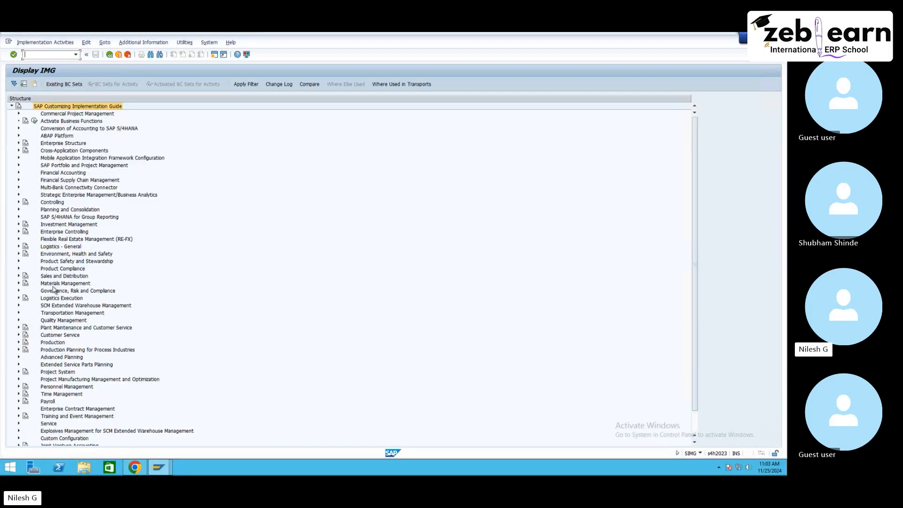
- Open the Define Storage Types activity in the Master Data node of SCM Extended Warehouse Management
{"action": "left_click", "coordinate": [20, 306]}
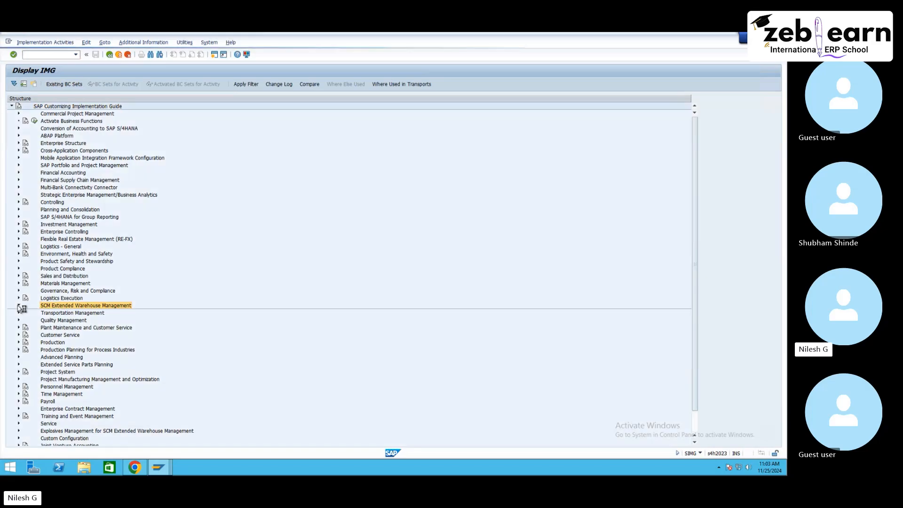
{"action": "left_click", "coordinate": [19, 306]}
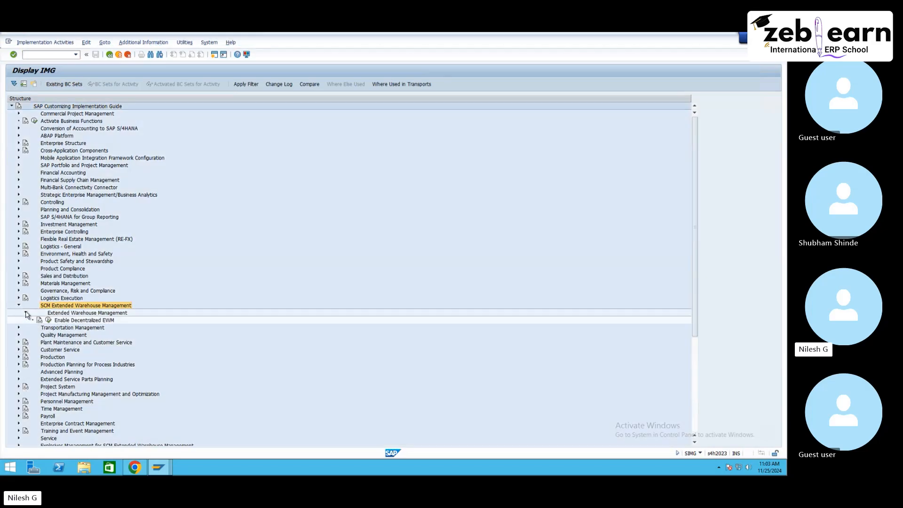
{"action": "left_click", "coordinate": [26, 313]}
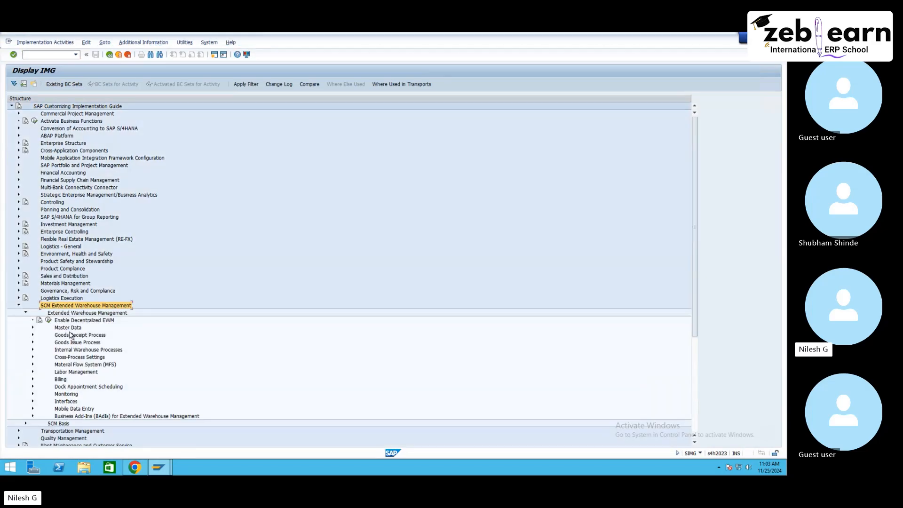
{"action": "left_click", "coordinate": [73, 329]}
{"action": "left_click", "coordinate": [32, 329]}
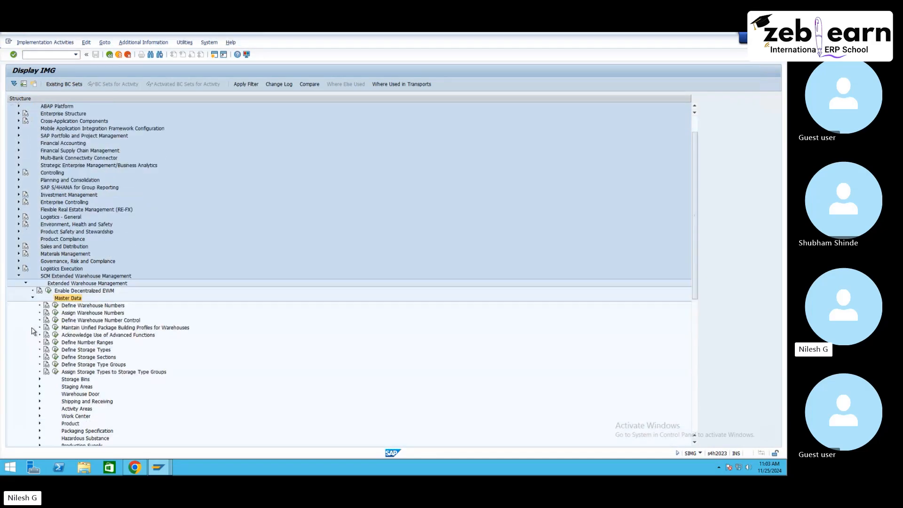
{"action": "left_click", "coordinate": [56, 350]}
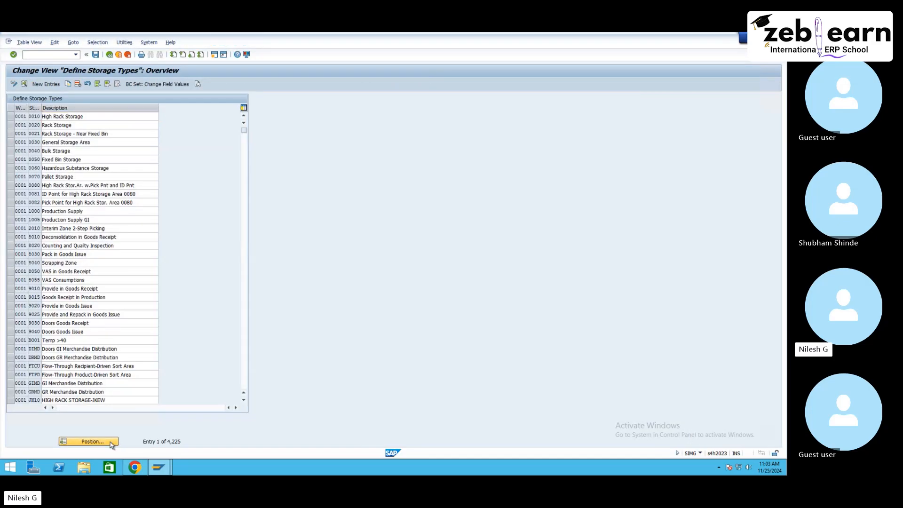
- Position the storage type list at the entries of warehouse NE10
{"action": "left_click", "coordinate": [89, 442]}
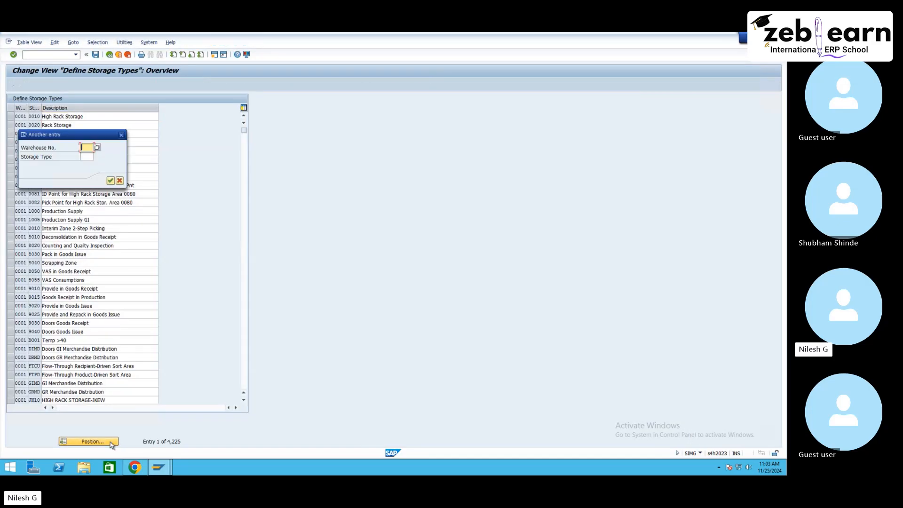
{"action": "key", "text": "Return"}
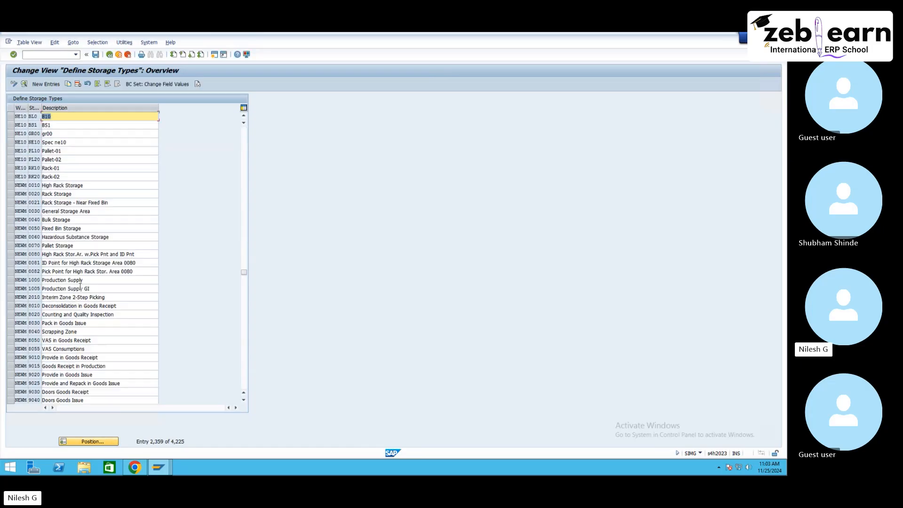
{"action": "left_click", "coordinate": [38, 153]}
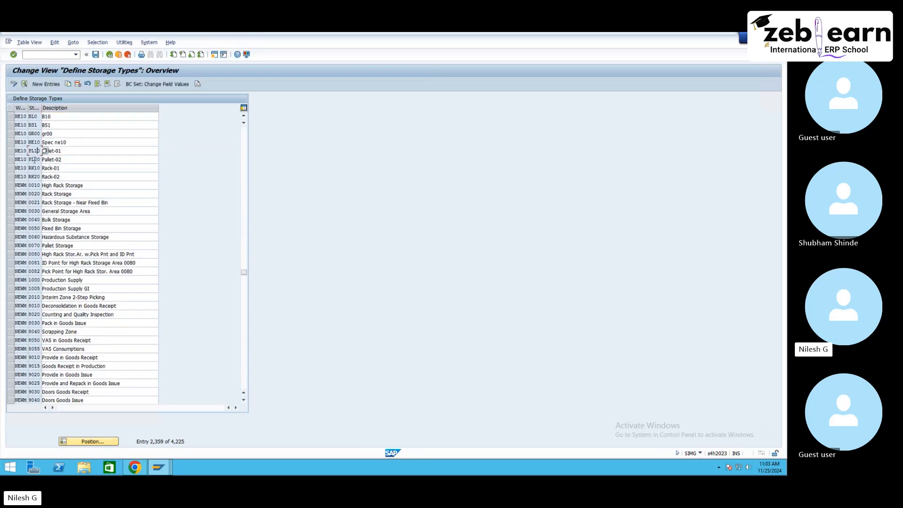
{"action": "left_click", "coordinate": [34, 176]}
- Copy the Rack-01 storage type of warehouse NE10 to a new storage type RK30 with the description Rack-30
{"action": "left_click", "coordinate": [11, 168]}
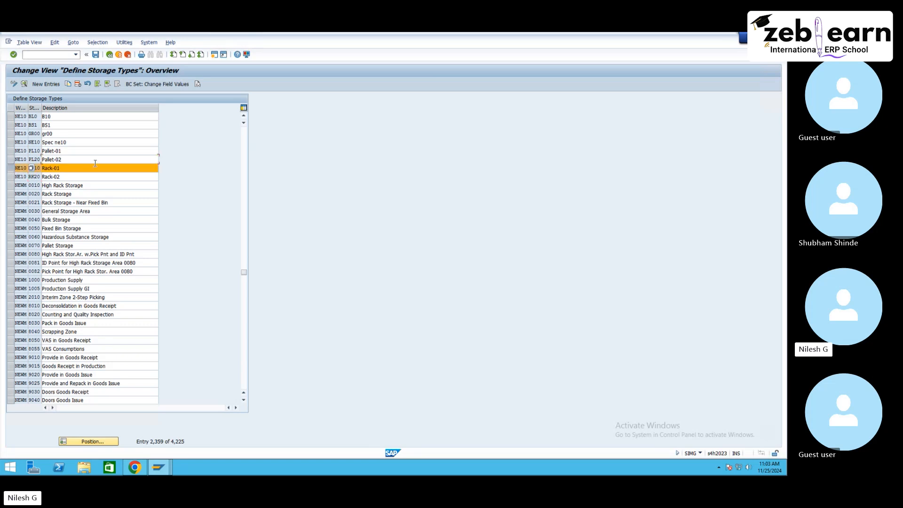
{"action": "left_click", "coordinate": [95, 162]}
{"action": "left_click", "coordinate": [69, 85]}
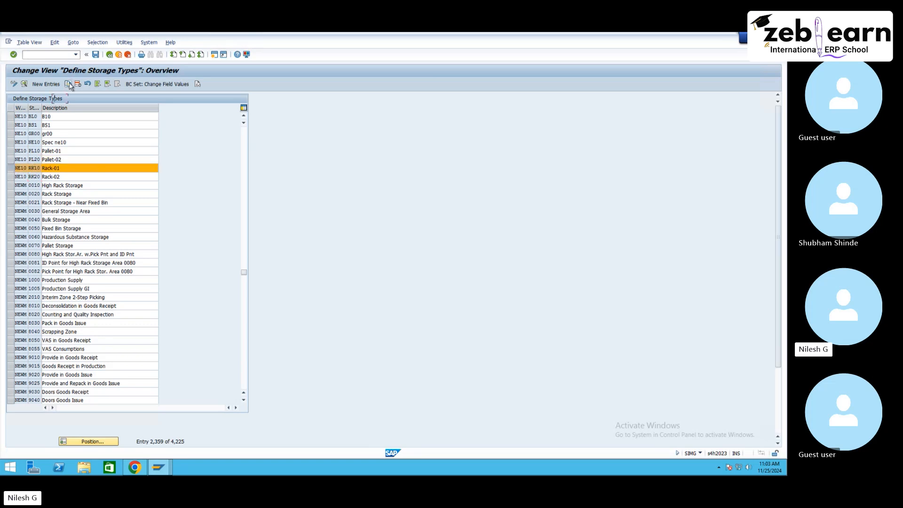
{"action": "key", "text": "Tab"}
{"action": "type", "text": "RK30"}
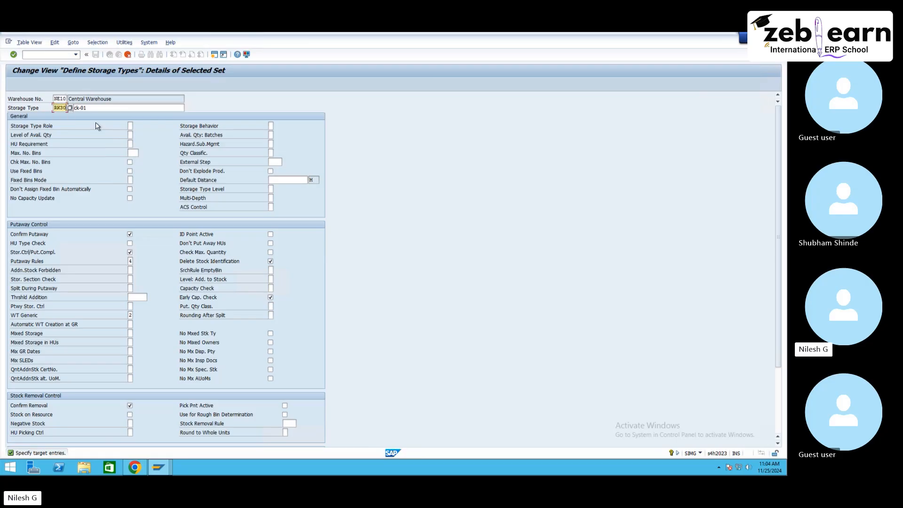
{"action": "key", "text": "Tab"}
{"action": "left_click", "coordinate": [98, 107]}
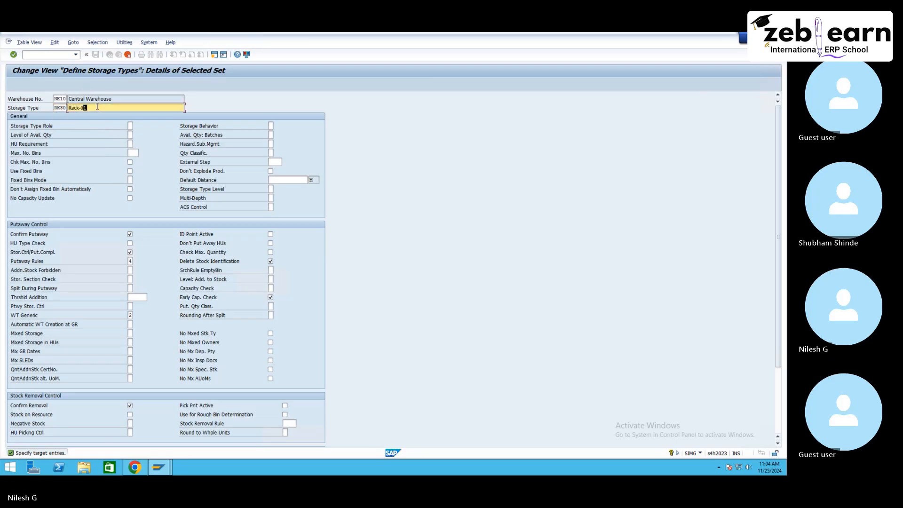
{"action": "key", "text": "BackSpace"}
{"action": "key", "text": "BackSpace"}
{"action": "type", "text": "30"}
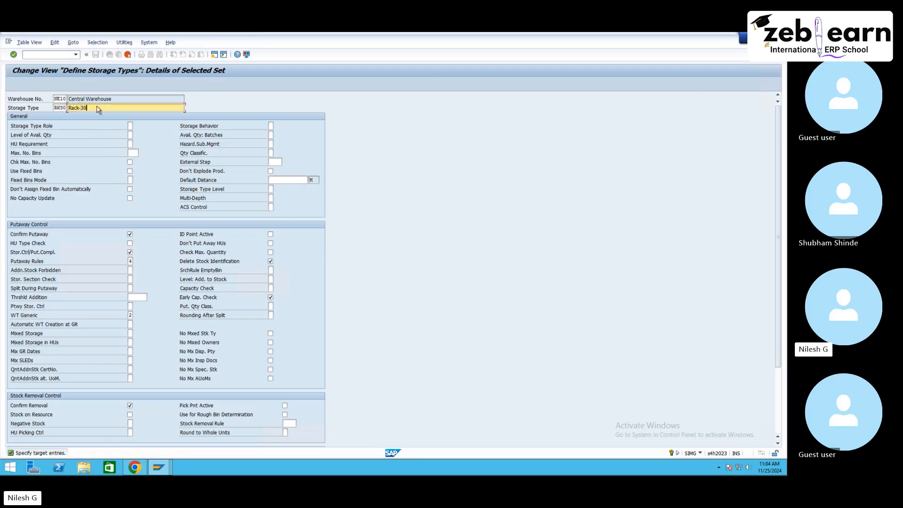
{"action": "key", "text": "Return"}
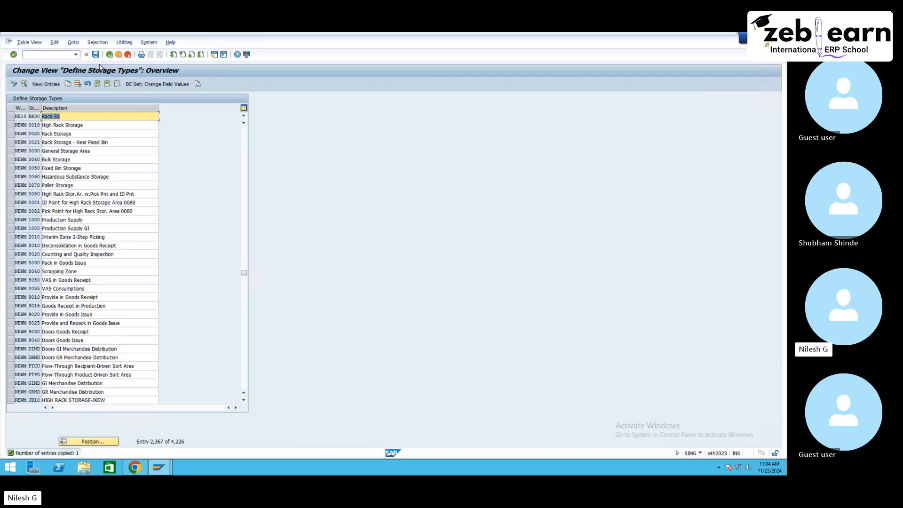
- Save the copied storage type in the "test 1050" customizing request and return to the IMG structure
{"action": "left_click", "coordinate": [97, 55]}
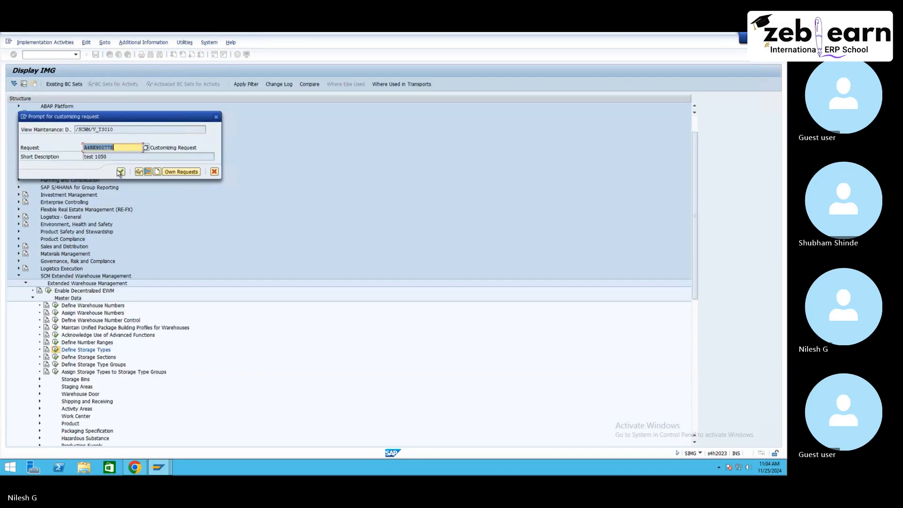
{"action": "left_click", "coordinate": [121, 172]}
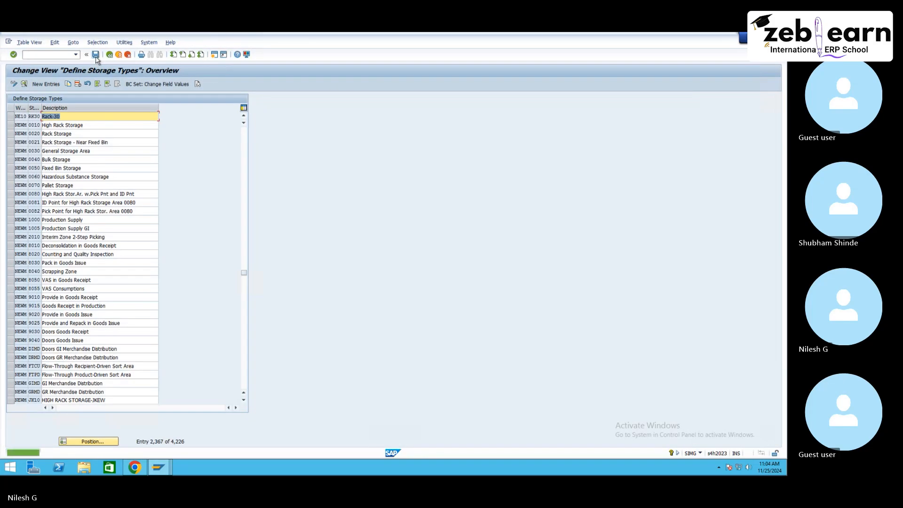
{"action": "left_click", "coordinate": [97, 57]}
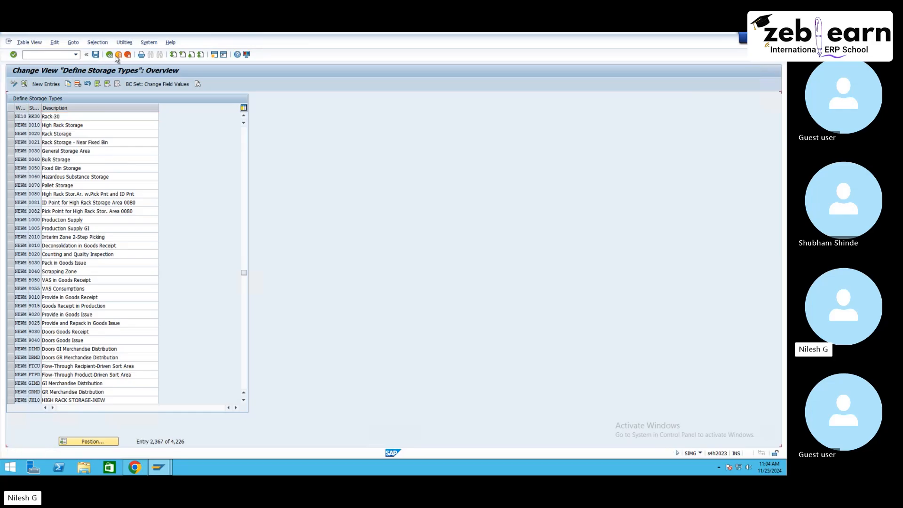
{"action": "left_click", "coordinate": [112, 57]}
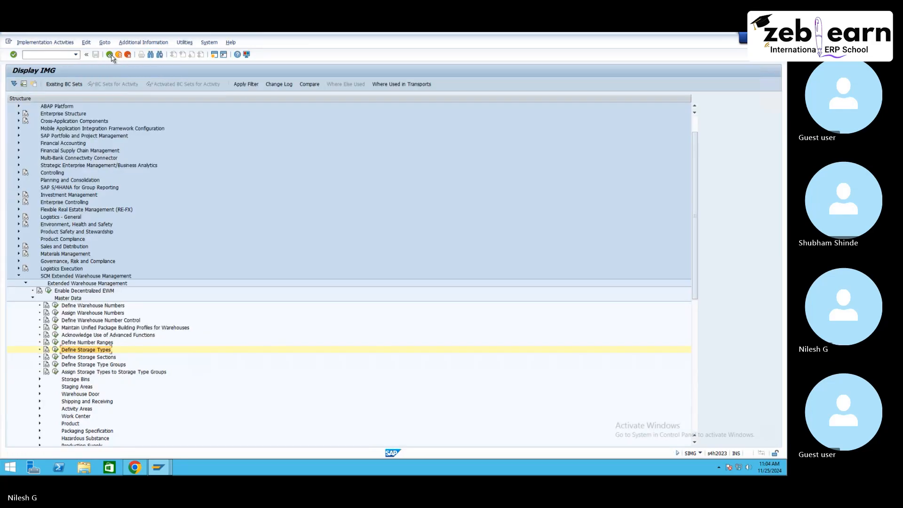
- Collapse Master Data and expand Goods Receipt Process, Strategies and Storage Type Search, keeping Definition of Groups collapsed
{"action": "left_click", "coordinate": [33, 299]}
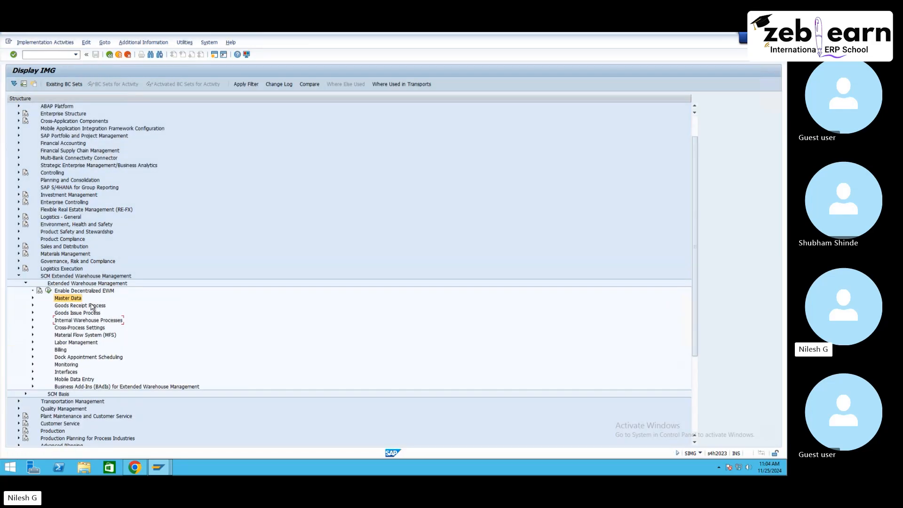
{"action": "left_click", "coordinate": [91, 307]}
{"action": "left_click", "coordinate": [32, 305]}
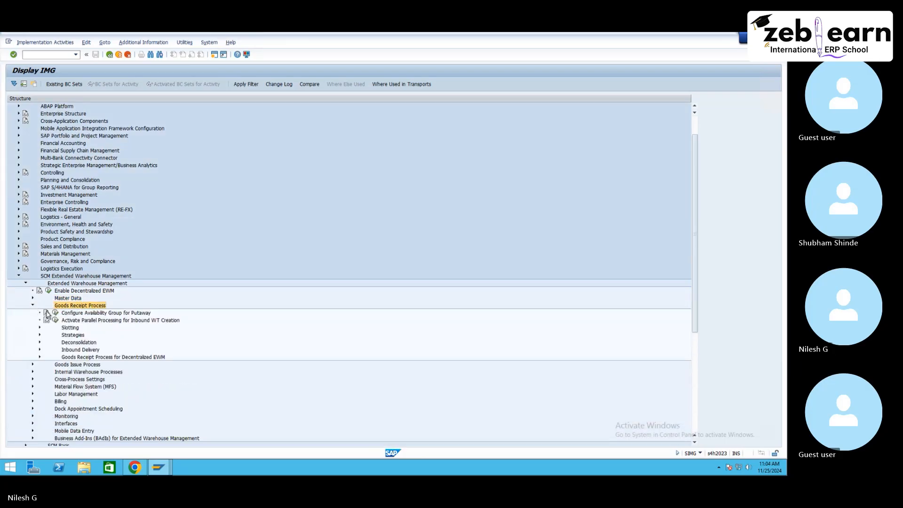
{"action": "left_click", "coordinate": [74, 335]}
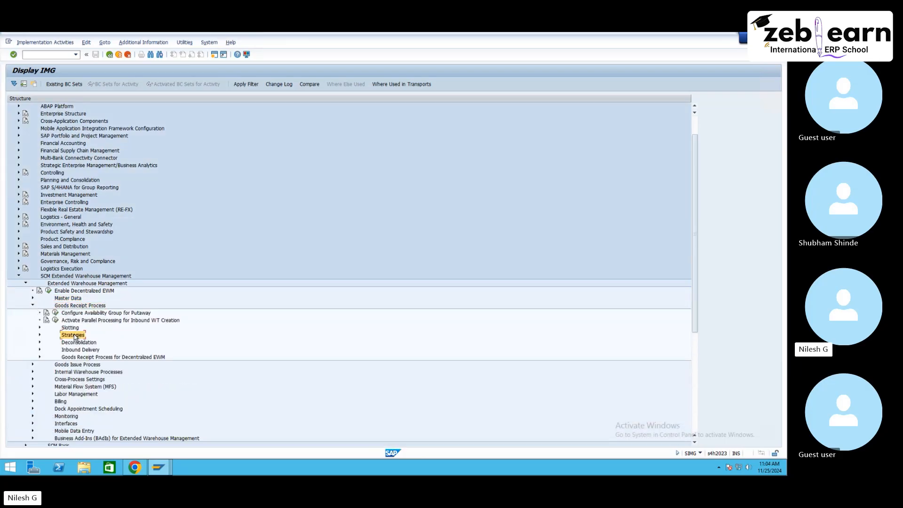
{"action": "left_click", "coordinate": [40, 335]}
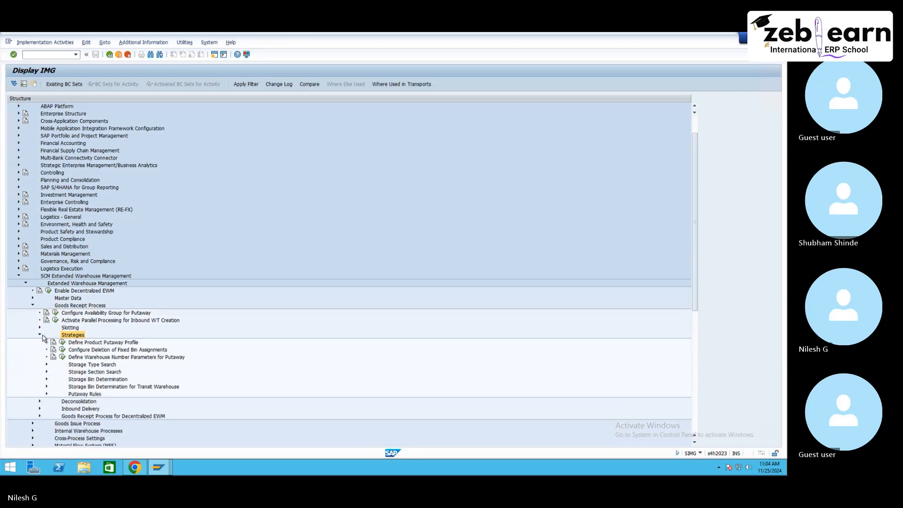
{"action": "left_click", "coordinate": [86, 366]}
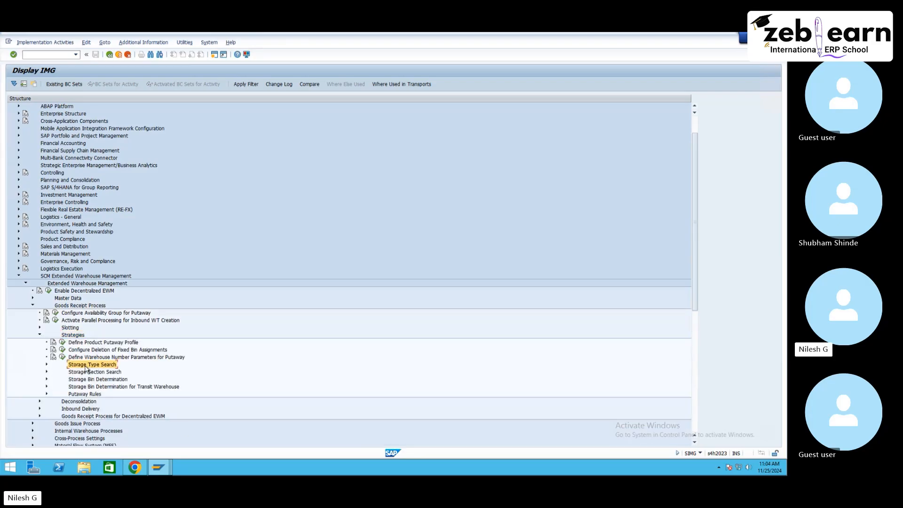
{"action": "left_click", "coordinate": [46, 365]}
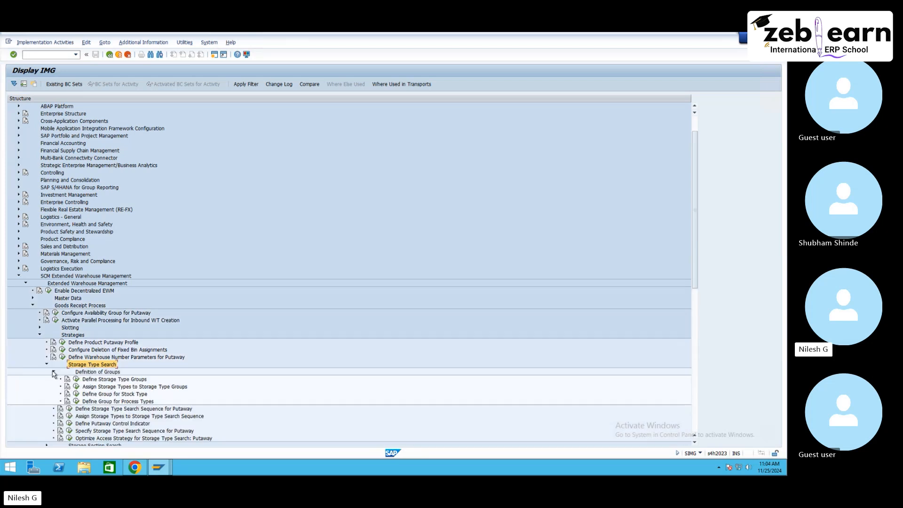
{"action": "left_click", "coordinate": [53, 372]}
{"action": "left_click", "coordinate": [102, 380]}
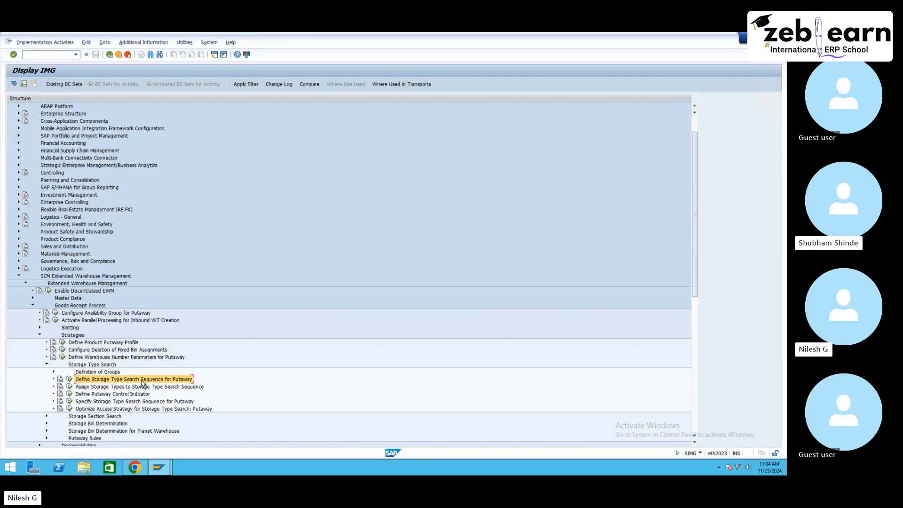
{"action": "left_click", "coordinate": [106, 388]}
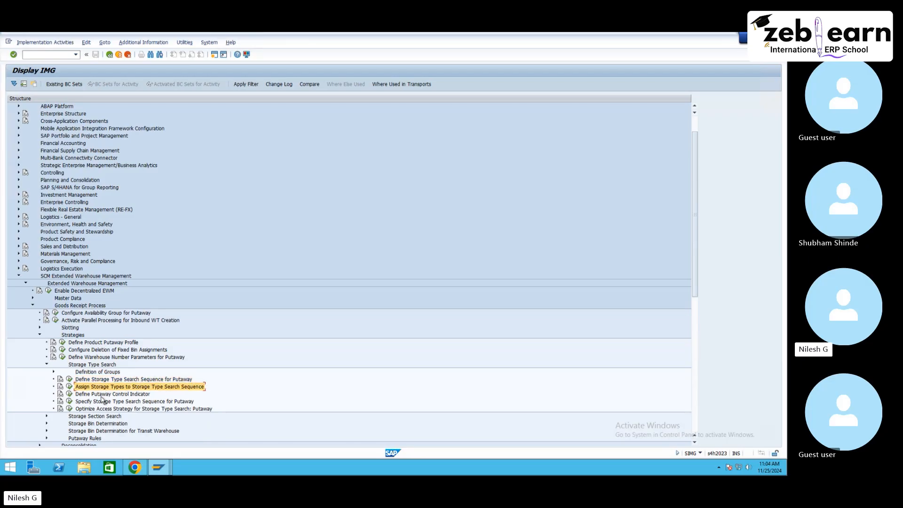
{"action": "left_click", "coordinate": [103, 395]}
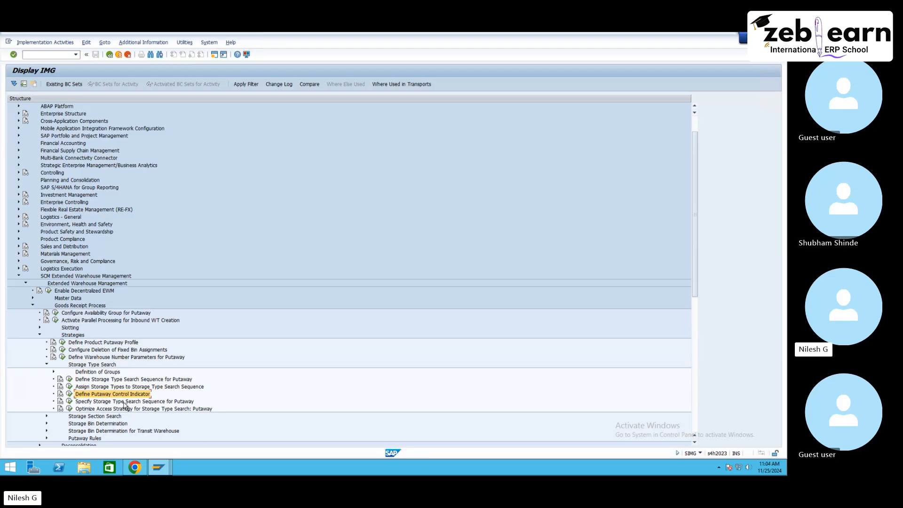
{"action": "left_click", "coordinate": [124, 402]}
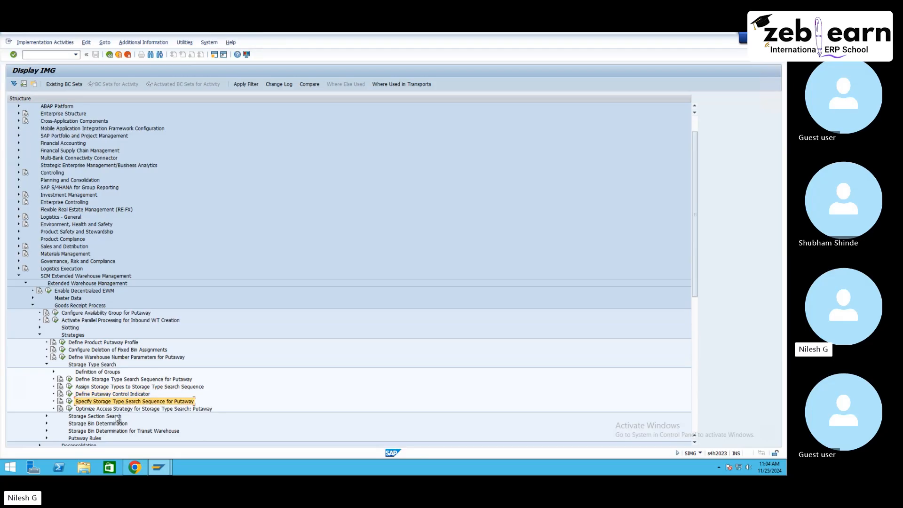
{"action": "left_click", "coordinate": [122, 410]}
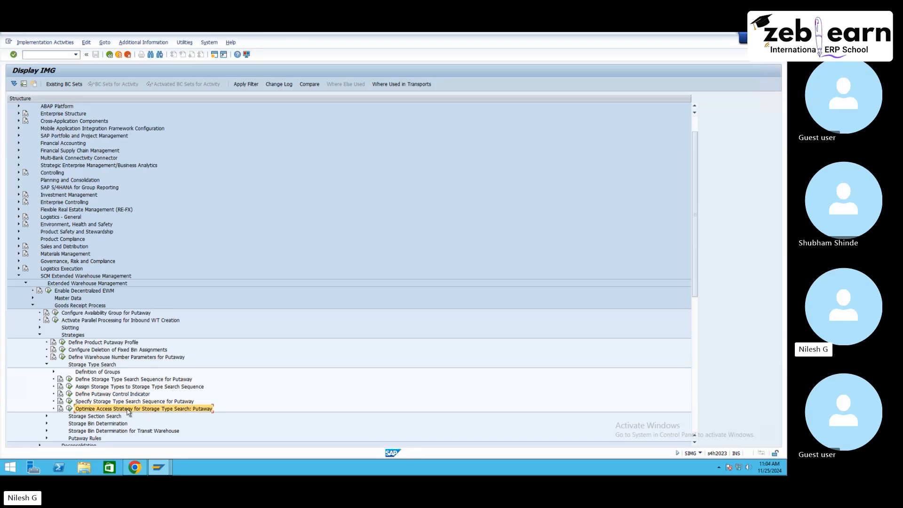
- Open the Define Storage Type Search Sequence for Putaway activity and position its list at warehouse NE10
{"action": "left_click", "coordinate": [128, 380]}
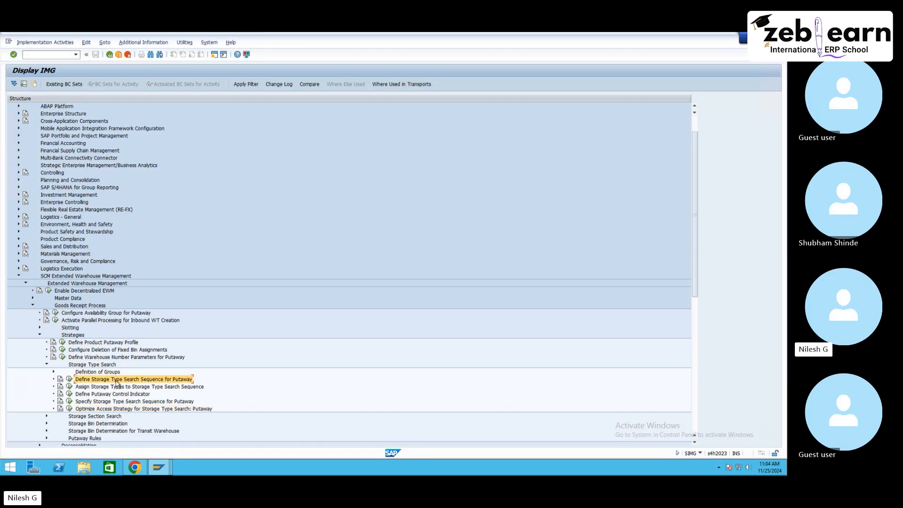
{"action": "left_click", "coordinate": [69, 379]}
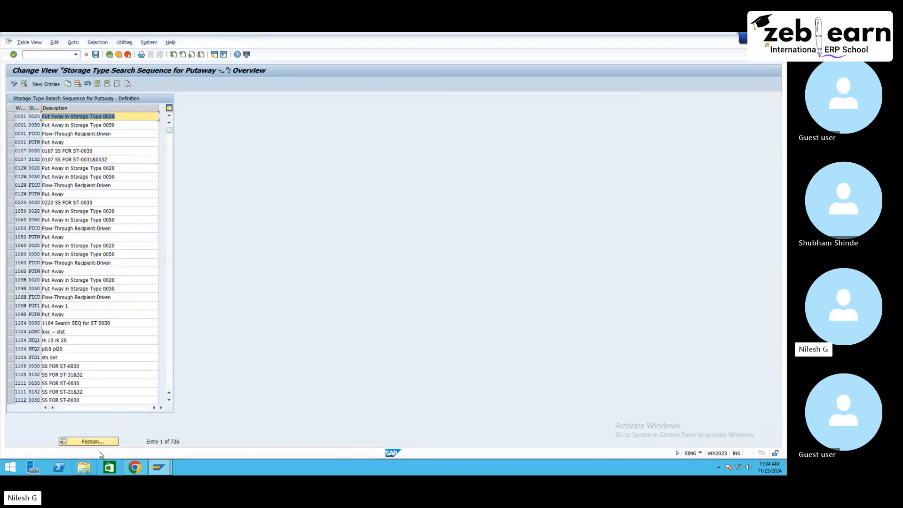
{"action": "left_click", "coordinate": [100, 443]}
{"action": "type", "text": "n"}
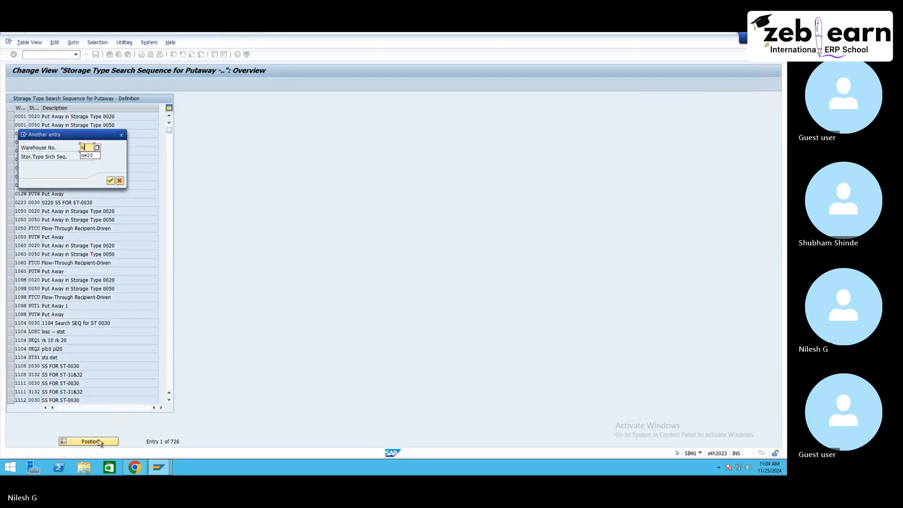
{"action": "type", "text": "e10"}
{"action": "key", "text": "Return"}
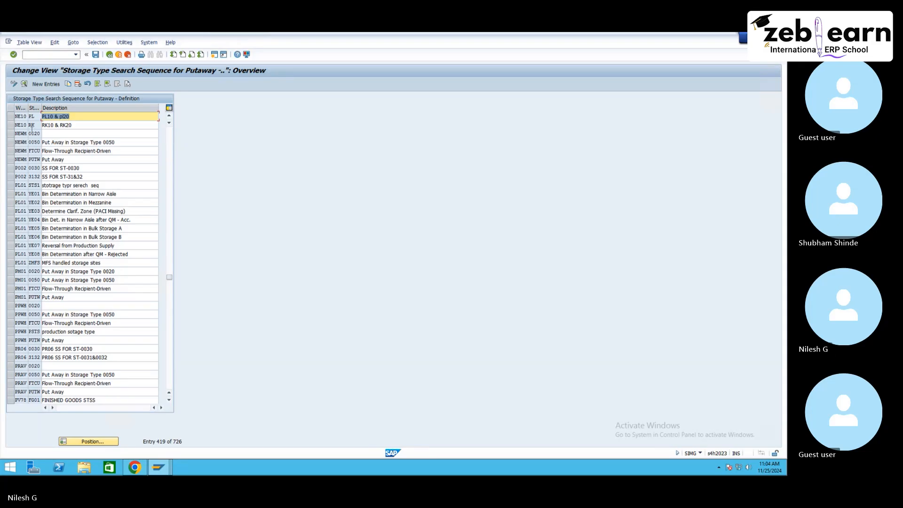
- Delete the PL and RK search sequences of warehouse NE10 and save the deletion in the "test 1050" customizing request
{"action": "left_click", "coordinate": [12, 119]}
{"action": "left_click", "coordinate": [12, 120]}
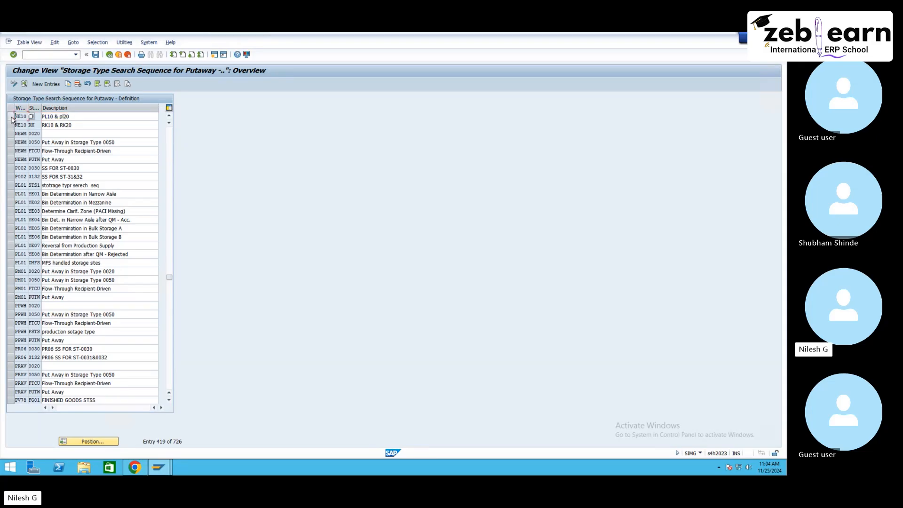
{"action": "left_click", "coordinate": [12, 118]}
{"action": "left_click", "coordinate": [11, 125]}
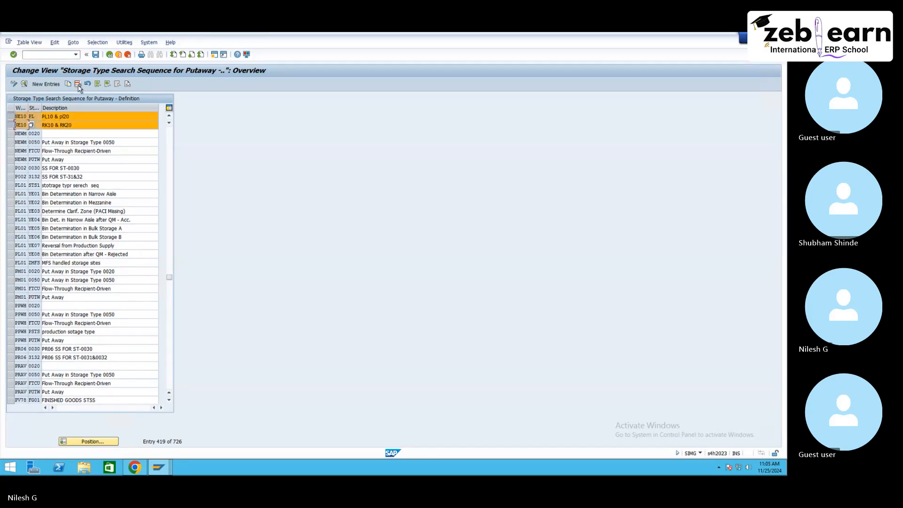
{"action": "left_click", "coordinate": [78, 85]}
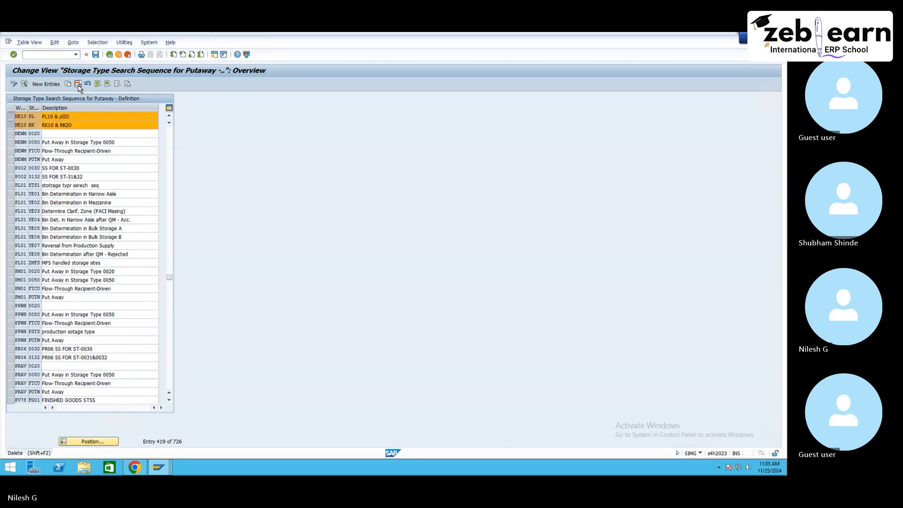
{"action": "left_click", "coordinate": [95, 55]}
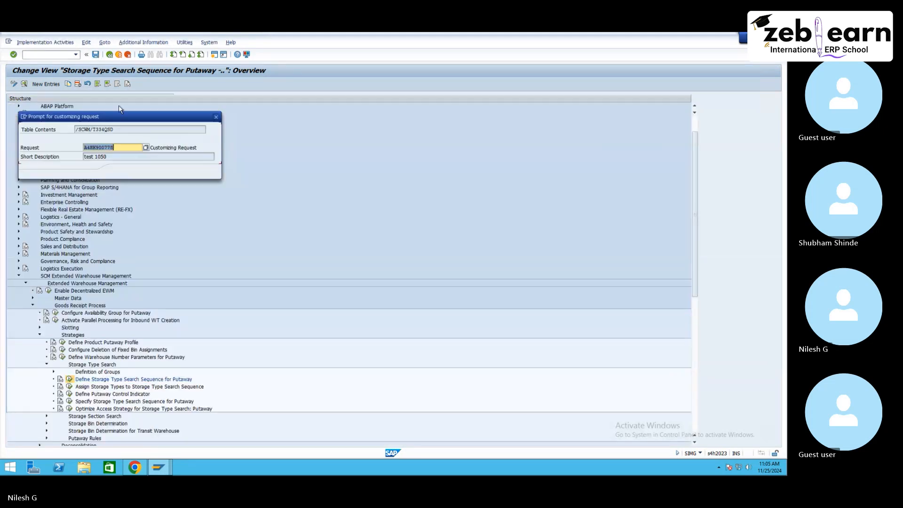
{"action": "left_click", "coordinate": [120, 171]}
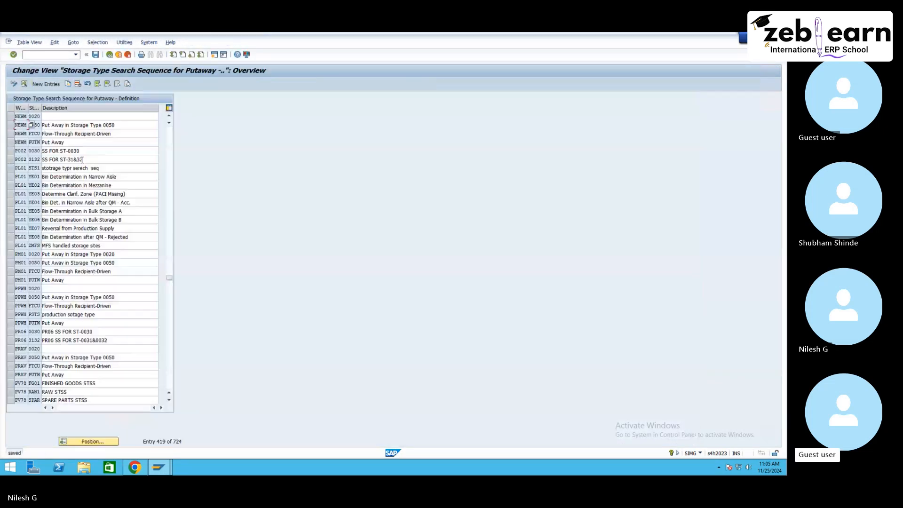
- Create and save a storage type search sequence RK with the description RK for warehouse NE10, returning to the overview
{"action": "left_click", "coordinate": [53, 84]}
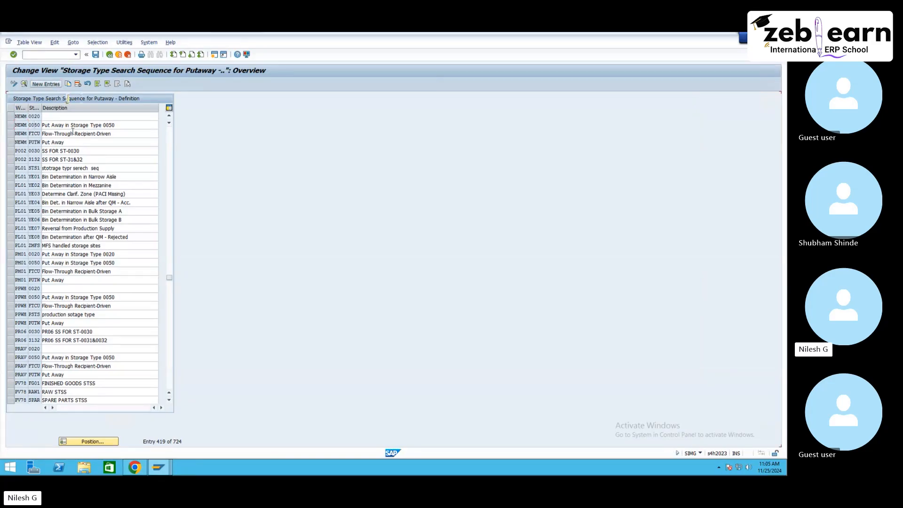
{"action": "type", "text": "n"}
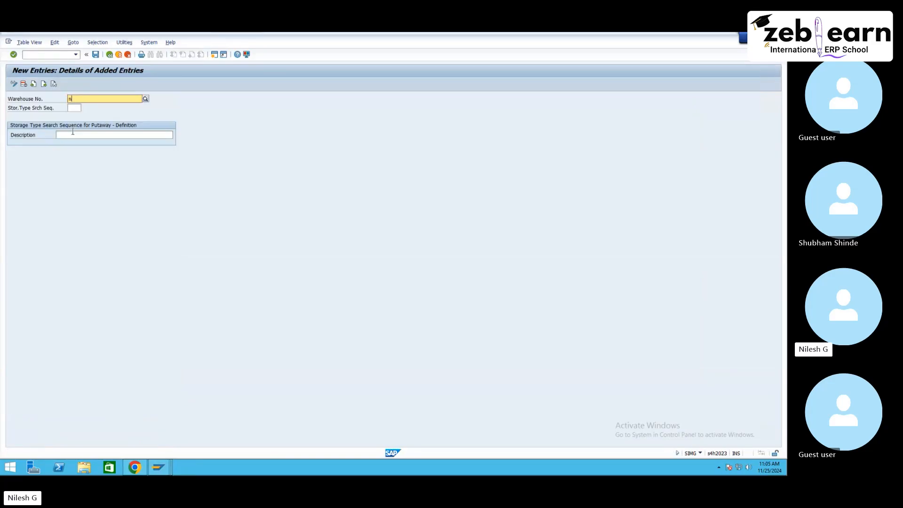
{"action": "type", "text": "e10"}
{"action": "key", "text": "Tab"}
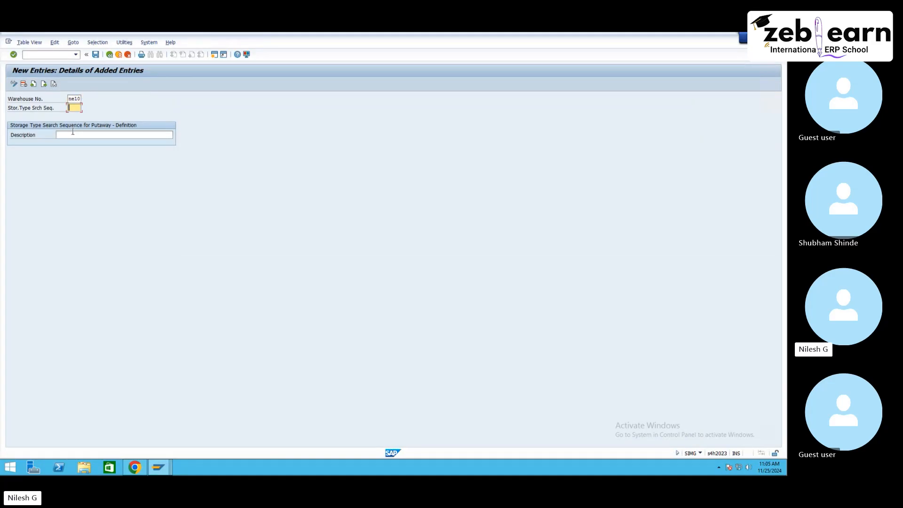
{"action": "type", "text": "rk"}
{"action": "key", "text": "Tab"}
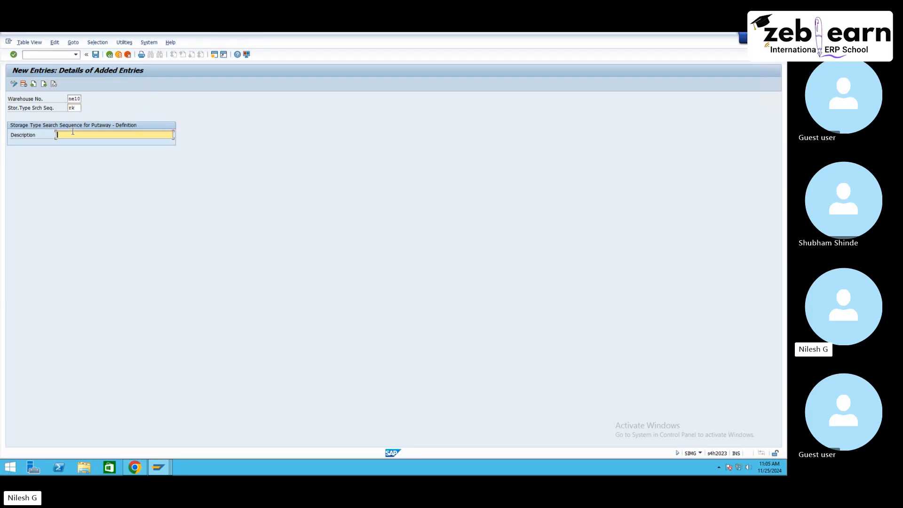
{"action": "type", "text": "RK"}
{"action": "key", "text": "Return"}
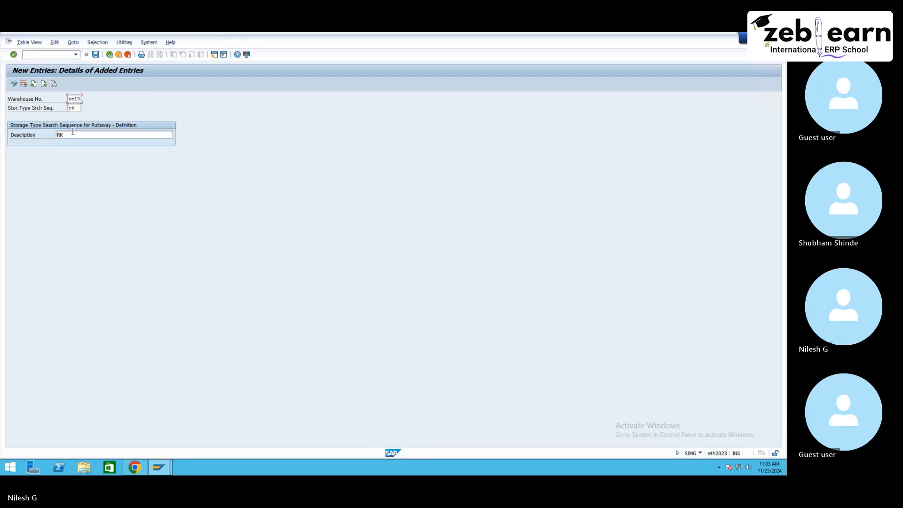
{"action": "left_click", "coordinate": [95, 54]}
{"action": "left_click", "coordinate": [110, 54]}
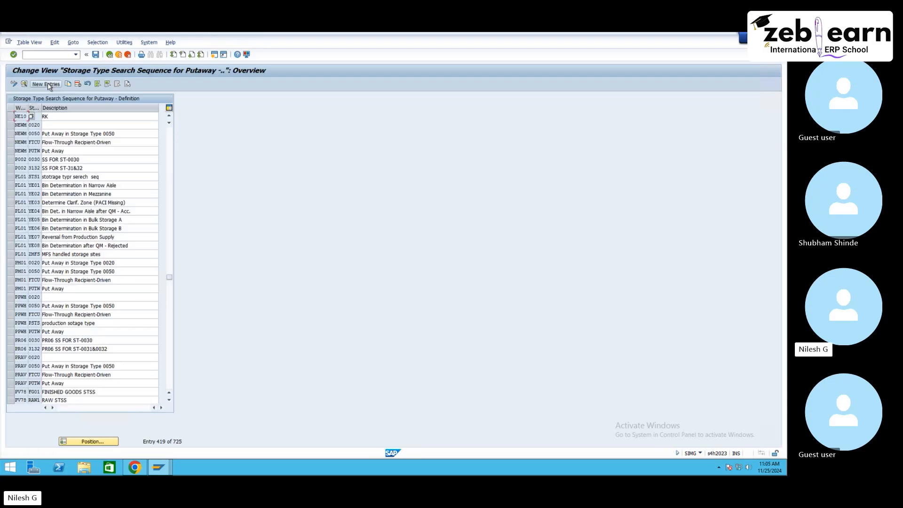
- Create and save a storage type search sequence PL with the description PL for warehouse NE10, and return to the IMG structure
{"action": "type", "text": "Ne10"}
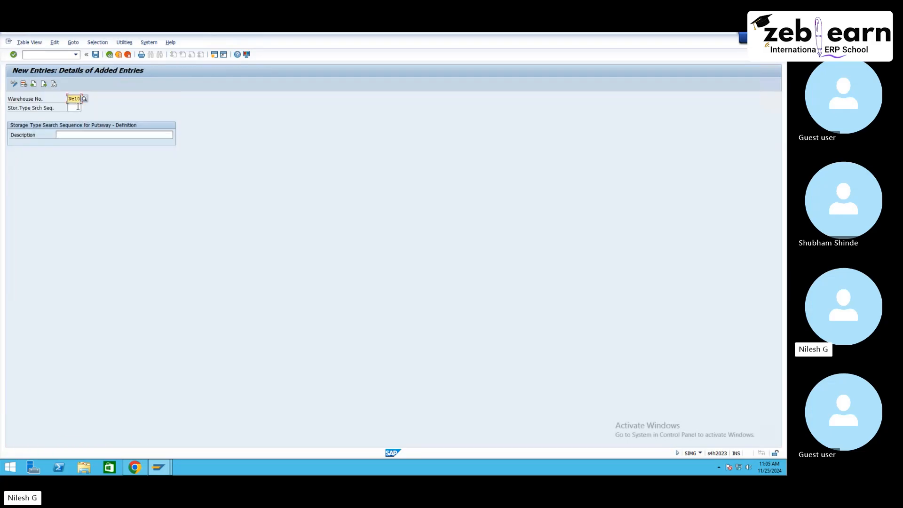
{"action": "left_click", "coordinate": [77, 107]}
{"action": "type", "text": "p1"}
{"action": "key", "text": "Tab"}
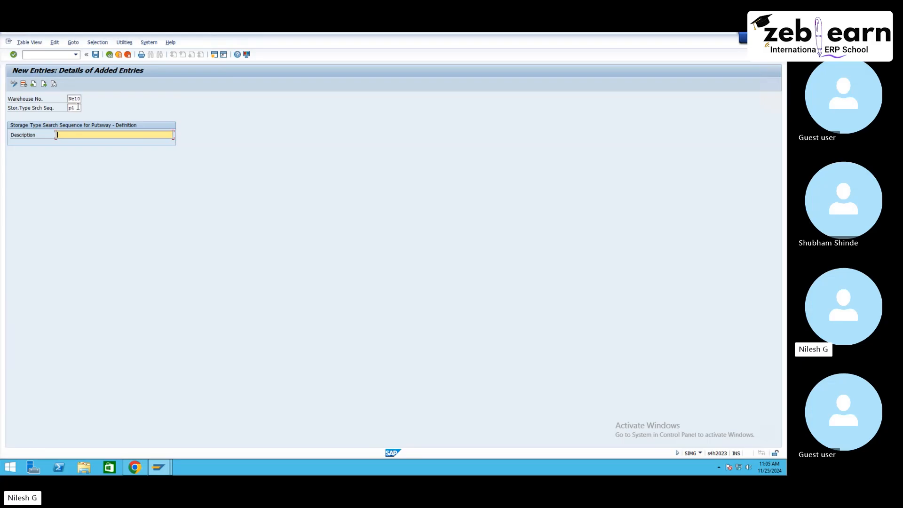
{"action": "type", "text": "PL"}
{"action": "key", "text": "Return"}
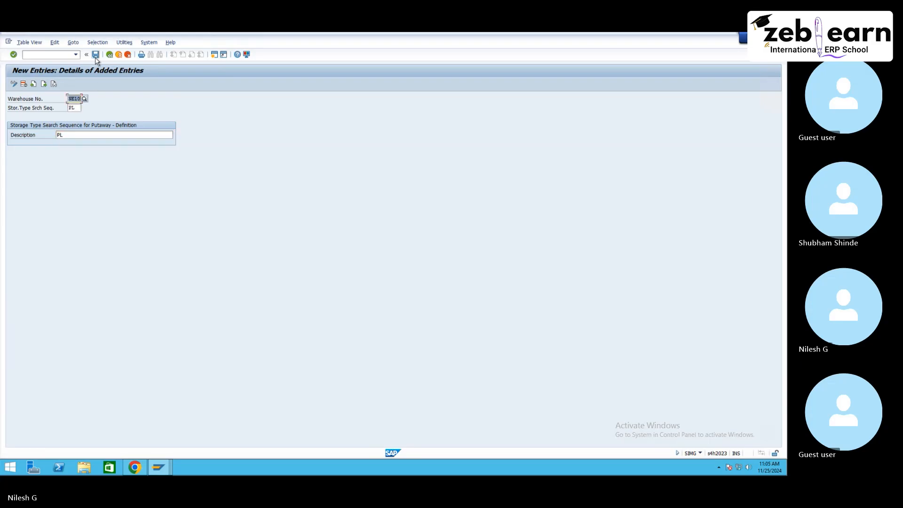
{"action": "left_click", "coordinate": [95, 56]}
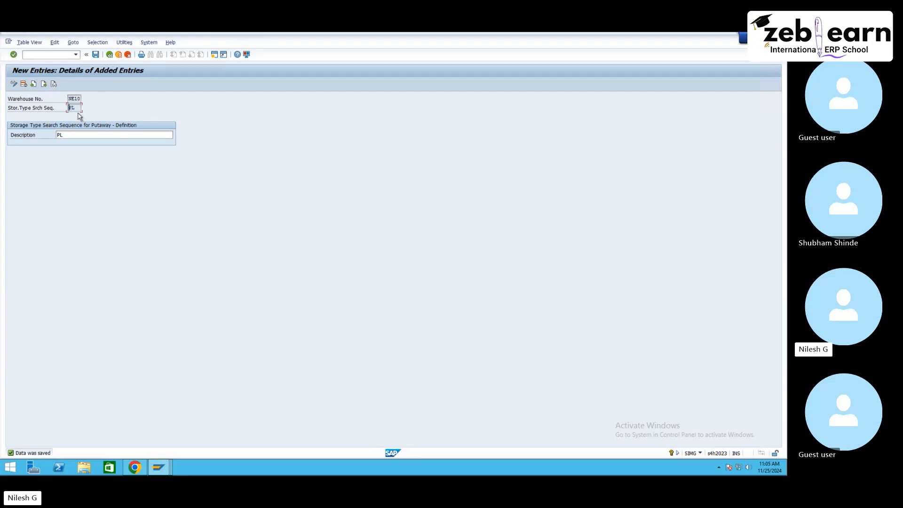
{"action": "left_click_drag", "start_coordinate": [77, 108], "coordinate": [71, 108]}
{"action": "left_click", "coordinate": [111, 55]}
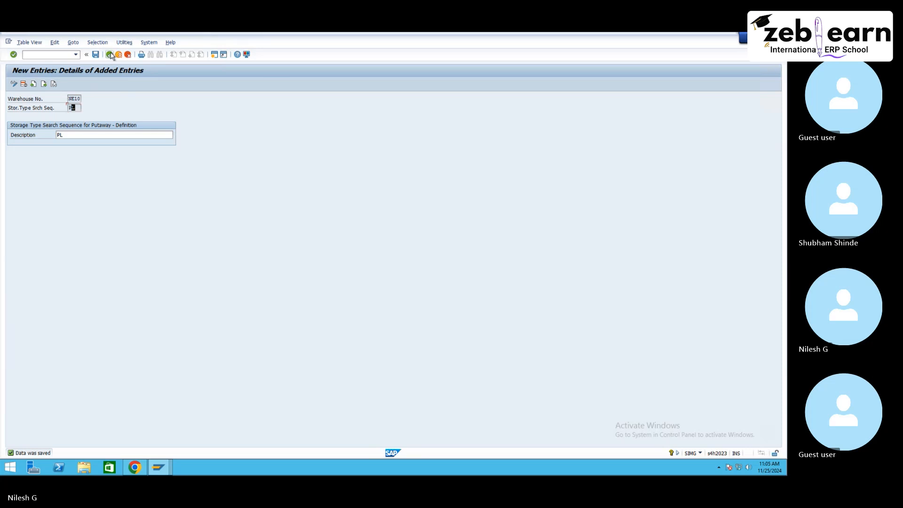
{"action": "left_click", "coordinate": [110, 55]}
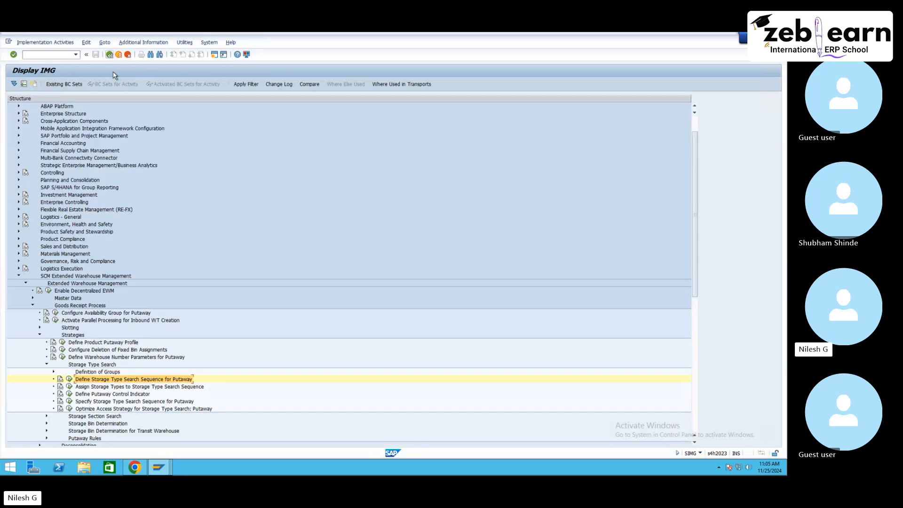
- Open the Assign Storage Types to Storage Type Search Sequence activity and position its list at warehouse NE10
{"action": "left_click", "coordinate": [120, 387]}
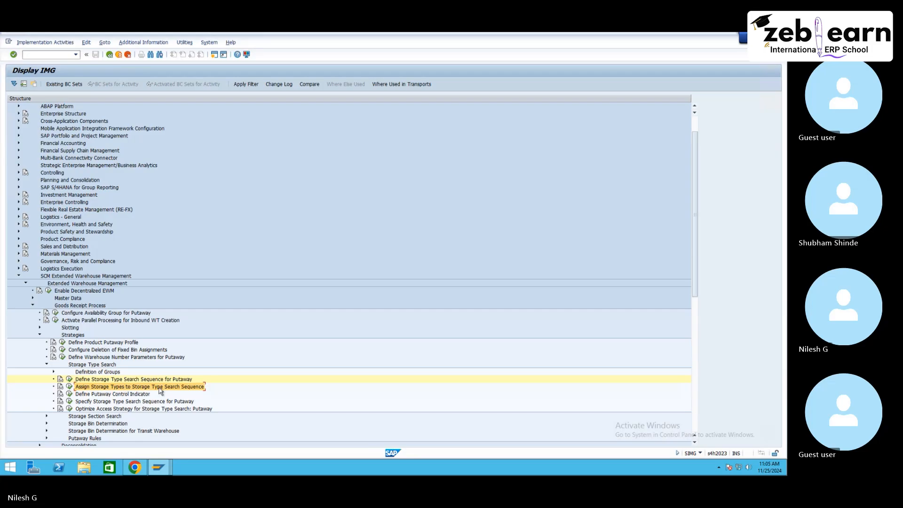
{"action": "left_click", "coordinate": [70, 387]}
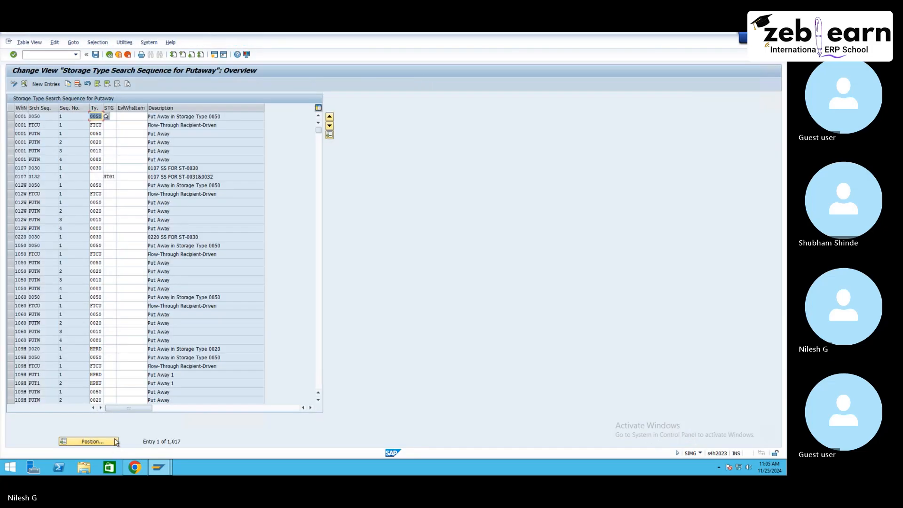
{"action": "left_click", "coordinate": [106, 442]}
{"action": "type", "text": "ne10"}
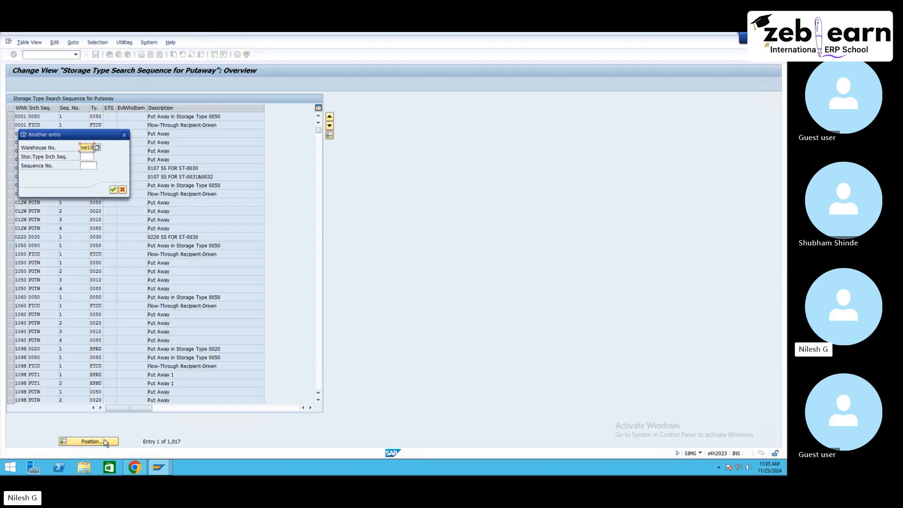
{"action": "key", "text": "Return"}
- Delete the four PL and RK storage type assignments of warehouse NE10 and save the deletion
{"action": "left_click_drag", "start_coordinate": [10, 116], "coordinate": [14, 141]}
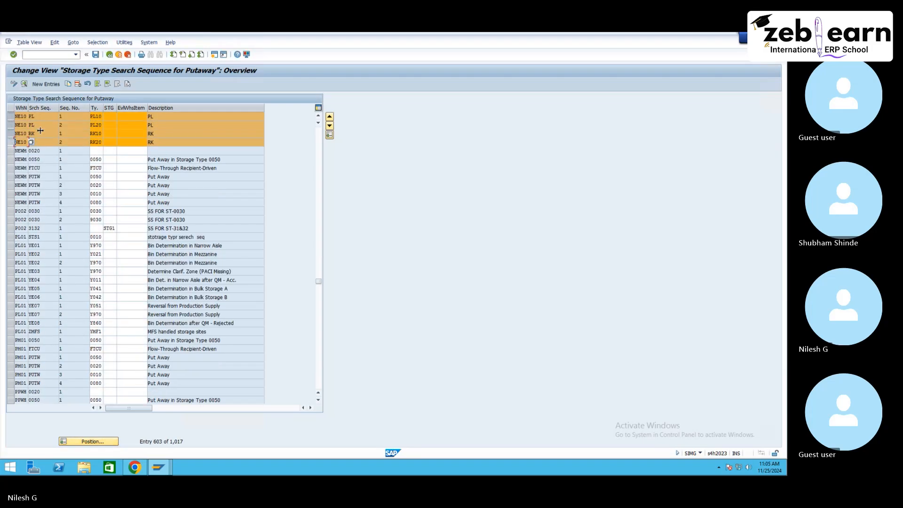
{"action": "left_click", "coordinate": [77, 84]}
{"action": "left_click", "coordinate": [96, 55]}
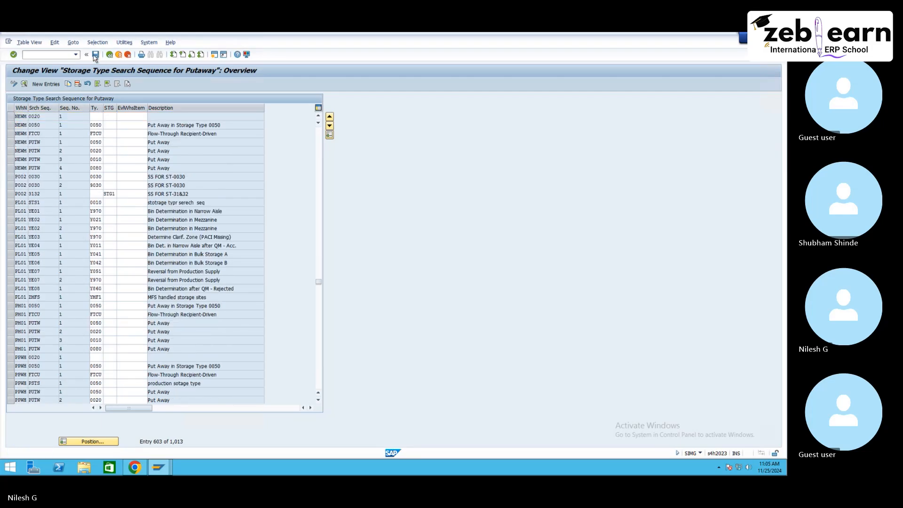
{"action": "left_click", "coordinate": [121, 172]}
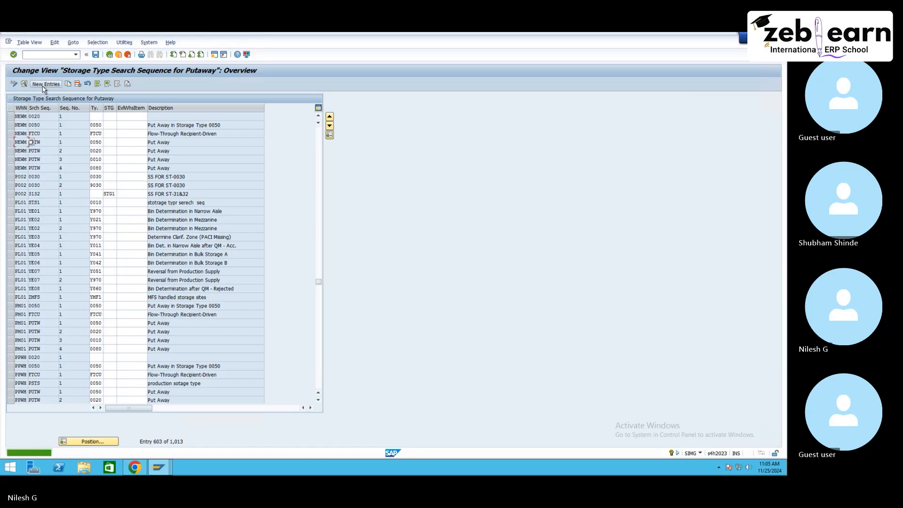
- Start a new assignment entry for warehouse NE10 with search sequence RK and storage type RK10
{"action": "left_click", "coordinate": [45, 84]}
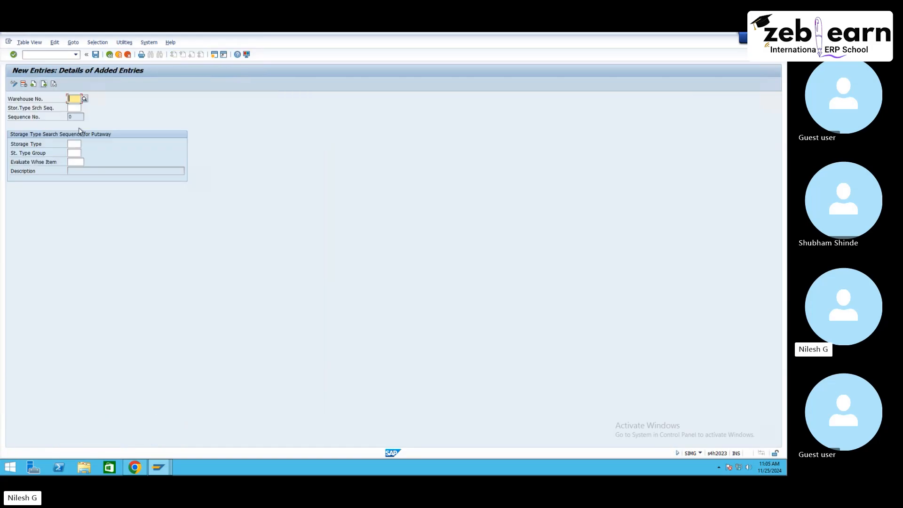
{"action": "type", "text": "ne10"}
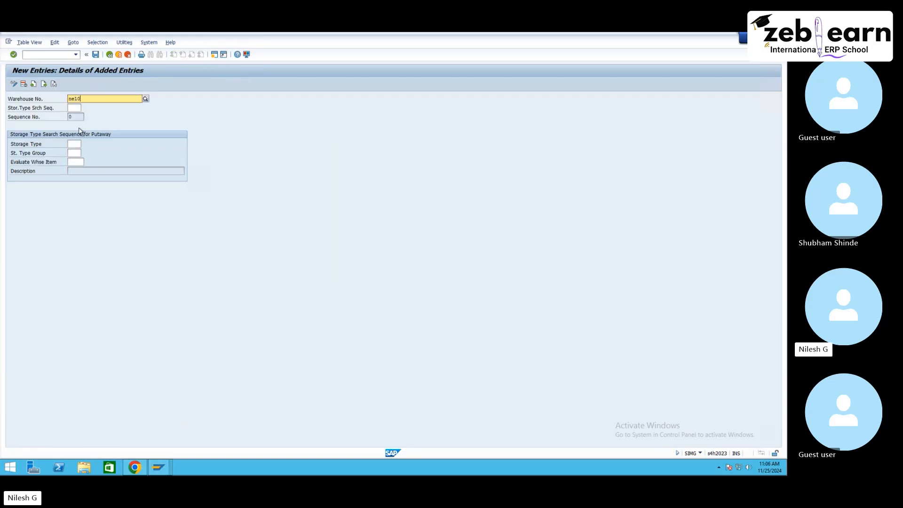
{"action": "key", "text": "Tab"}
{"action": "type", "text": "rk"}
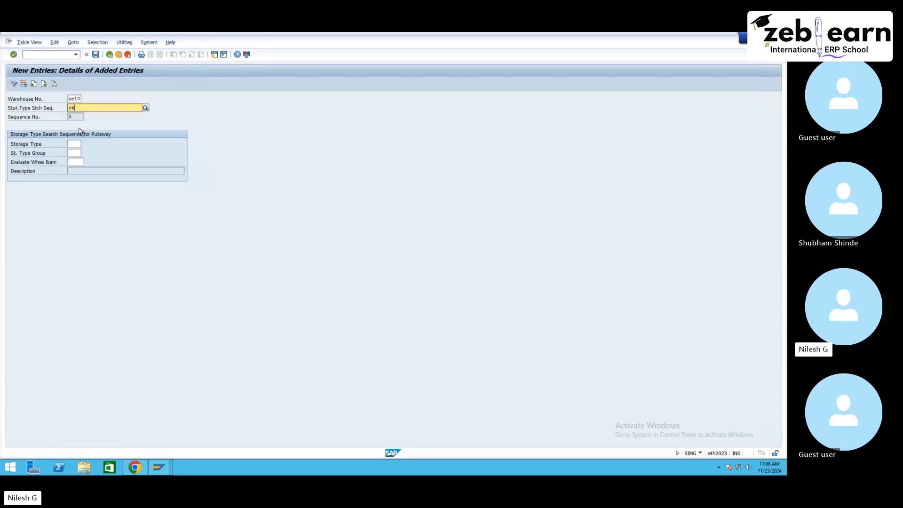
{"action": "key", "text": "Return"}
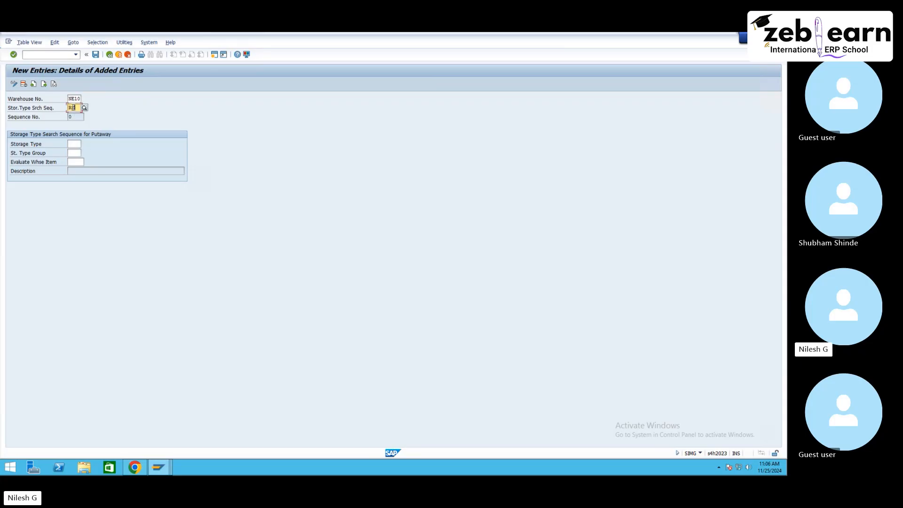
{"action": "left_click", "coordinate": [75, 144]}
{"action": "type", "text": "rk10"}
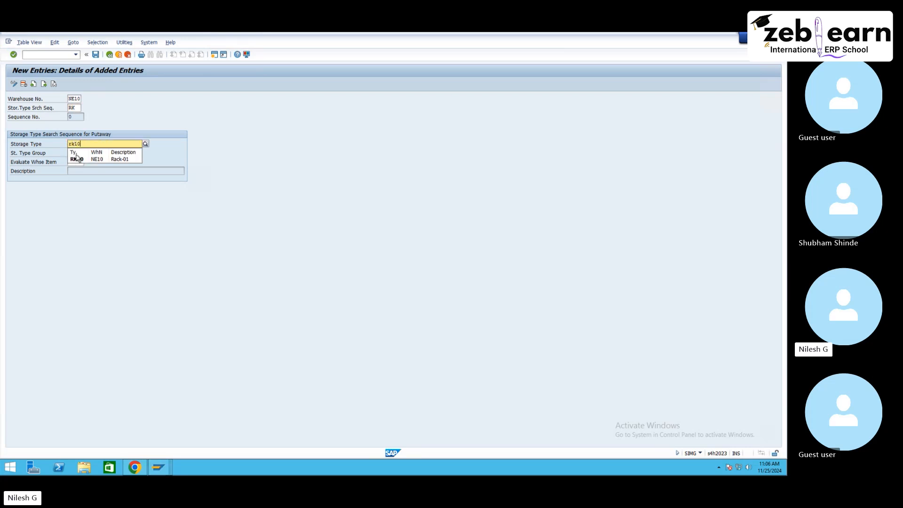
{"action": "left_click", "coordinate": [92, 162]}
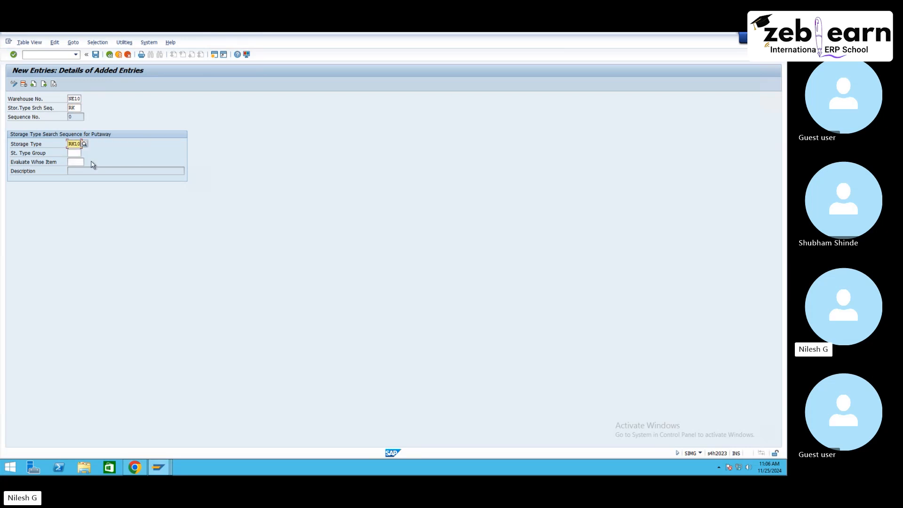
- Confirm the RK10 assignment with sequence number 1, save it, and return to the overview
{"action": "left_click", "coordinate": [80, 117]}
{"action": "double_click", "coordinate": [80, 117]}
{"action": "left_click", "coordinate": [76, 118]}
{"action": "type", "text": "1"}
{"action": "key", "text": "Return"}
{"action": "double_click", "coordinate": [78, 118]}
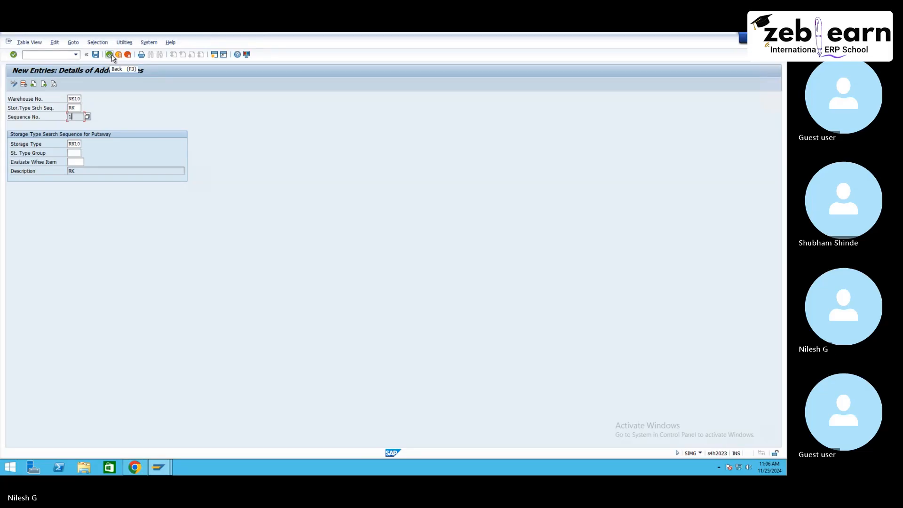
{"action": "left_click", "coordinate": [96, 55]}
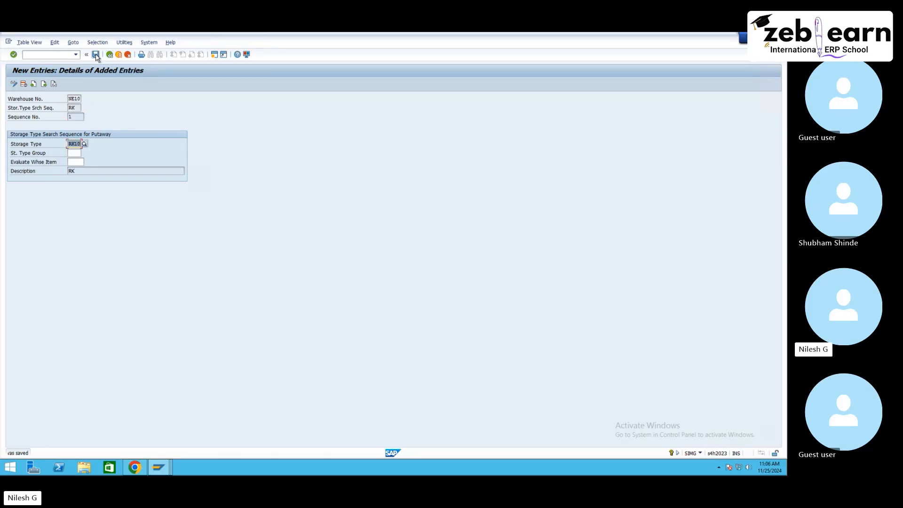
{"action": "left_click", "coordinate": [79, 115]}
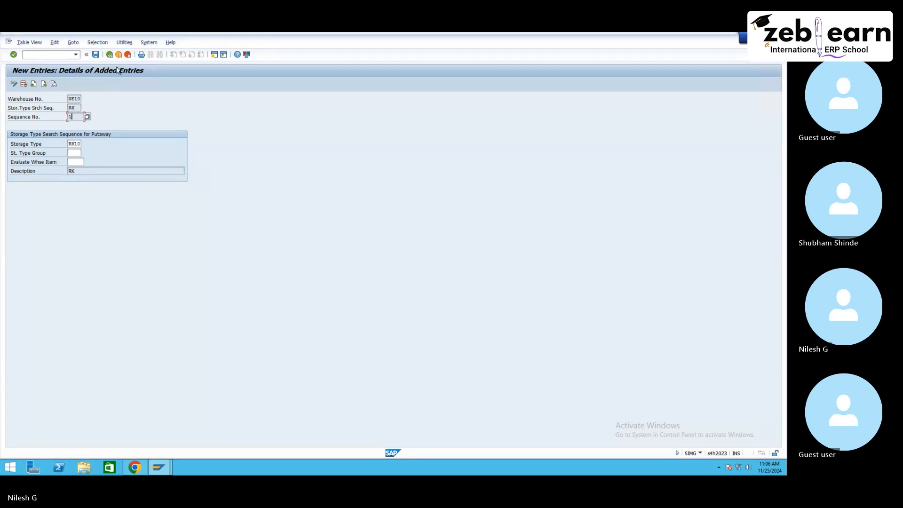
{"action": "left_click", "coordinate": [109, 55]}
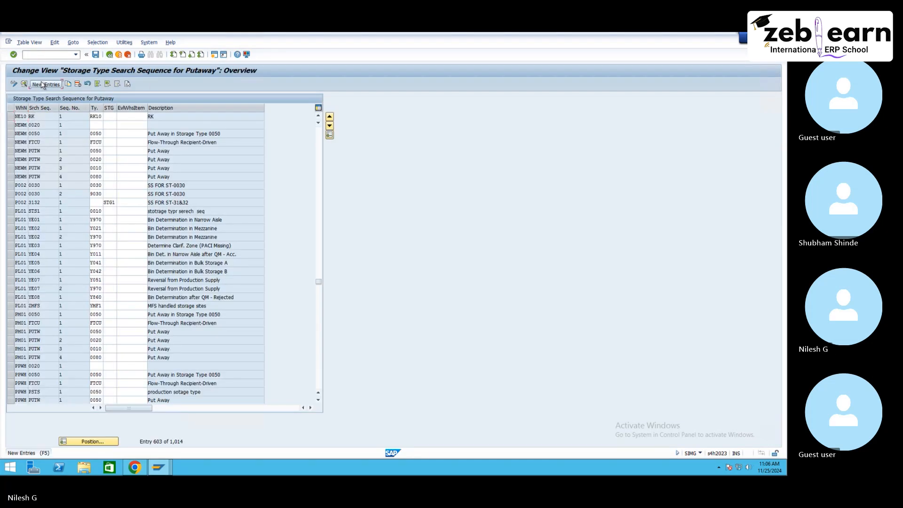
- Assign storage type RK20 to search sequence RK of warehouse NE10 as sequence number 2, save, and return to the overview
{"action": "left_click", "coordinate": [43, 85]}
{"action": "left_click", "coordinate": [77, 107]}
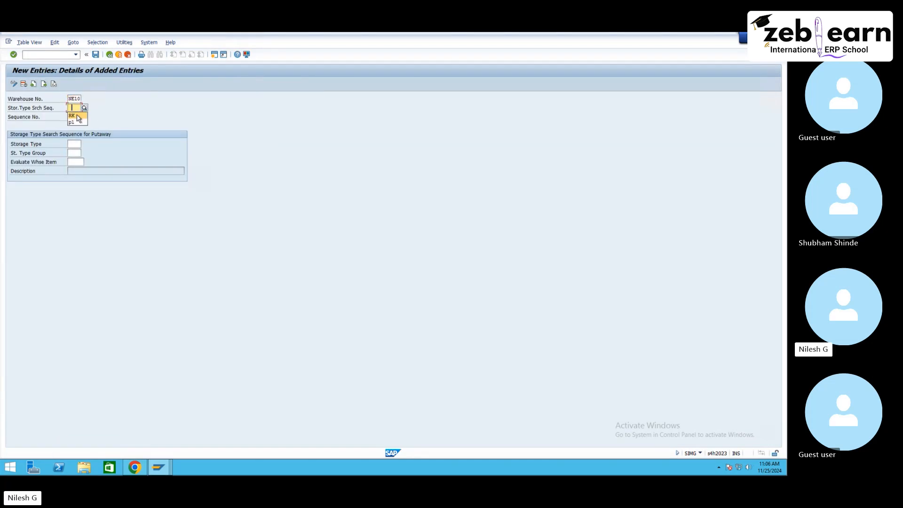
{"action": "left_click", "coordinate": [75, 116]}
{"action": "left_click", "coordinate": [75, 145]}
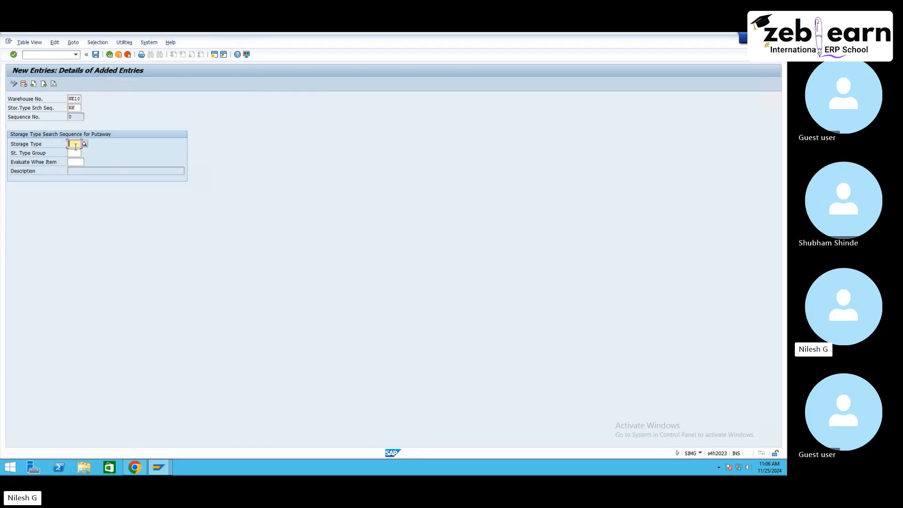
{"action": "type", "text": "rk20"}
{"action": "key", "text": "Return"}
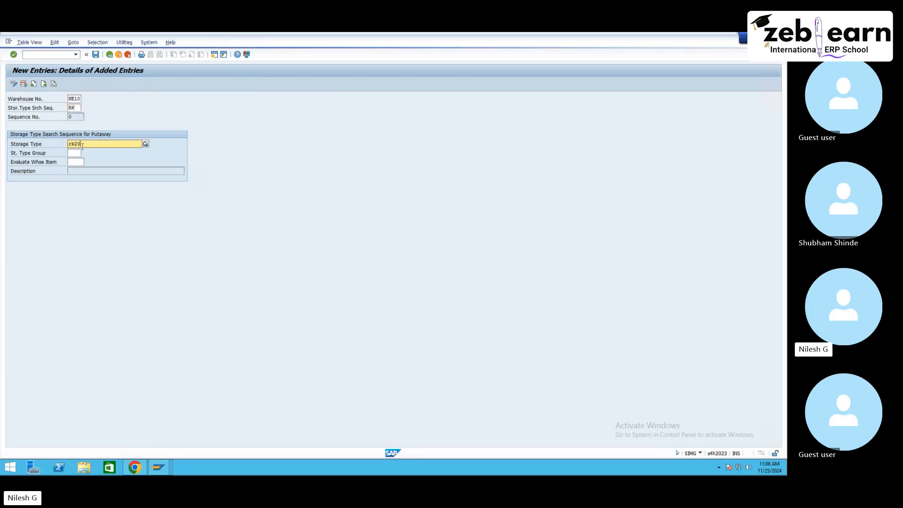
{"action": "double_click", "coordinate": [78, 117]}
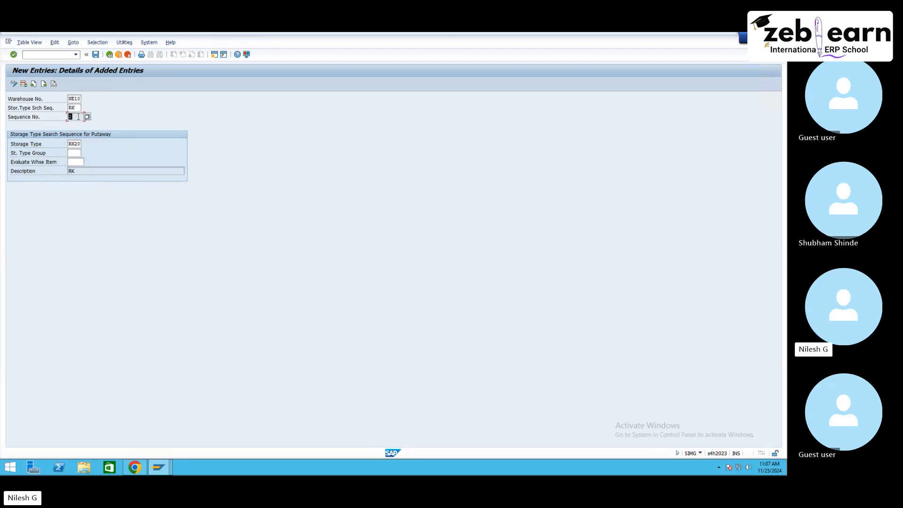
{"action": "left_click", "coordinate": [80, 146]}
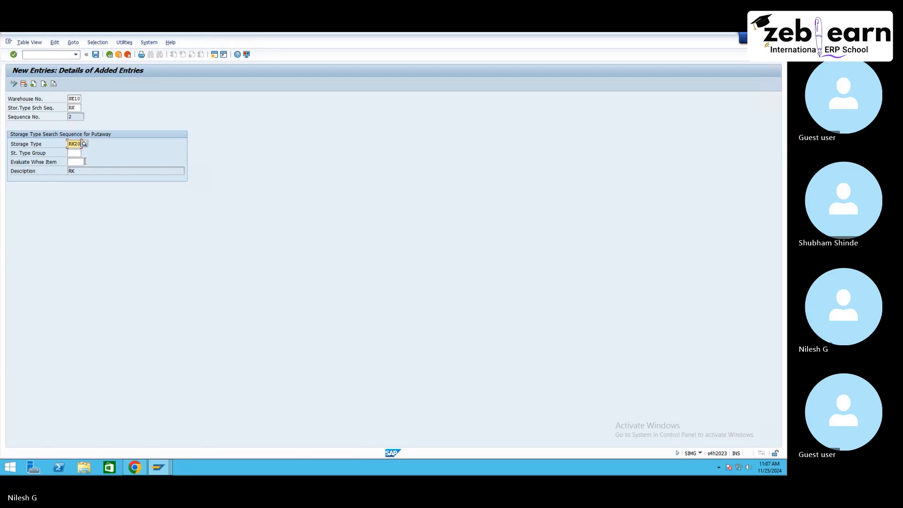
{"action": "left_click", "coordinate": [96, 54]}
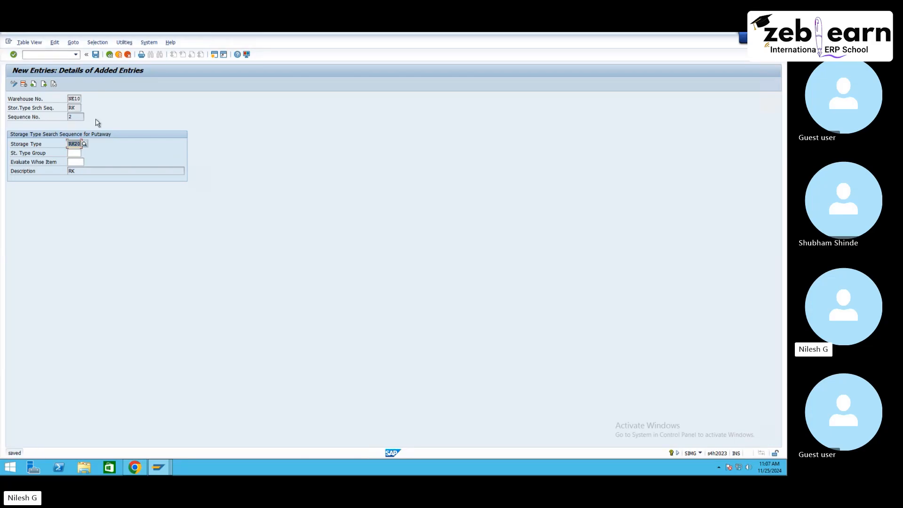
{"action": "left_click", "coordinate": [110, 54]}
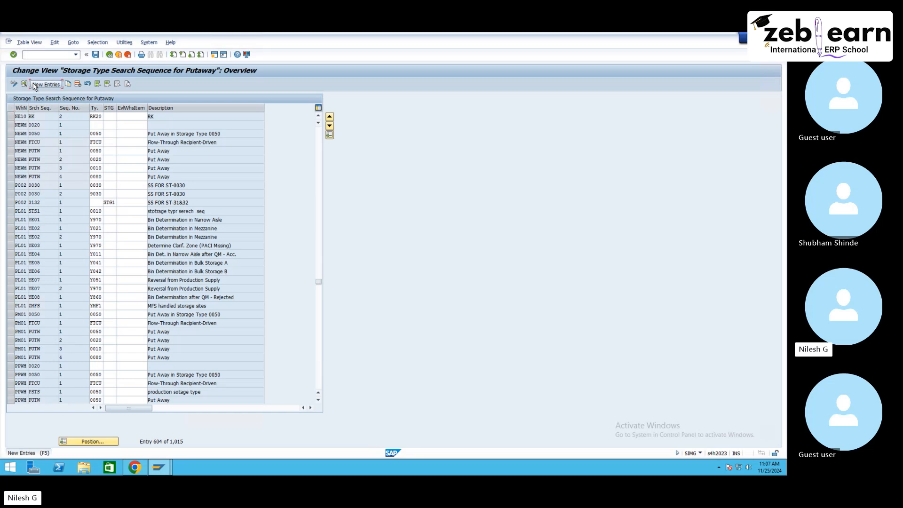
- Assign storage type RK30 to search sequence RK of warehouse NE10, save the entry, and return to the overview
{"action": "left_click", "coordinate": [34, 85]}
{"action": "type", "text": "NE10"}
{"action": "key", "text": "Tab"}
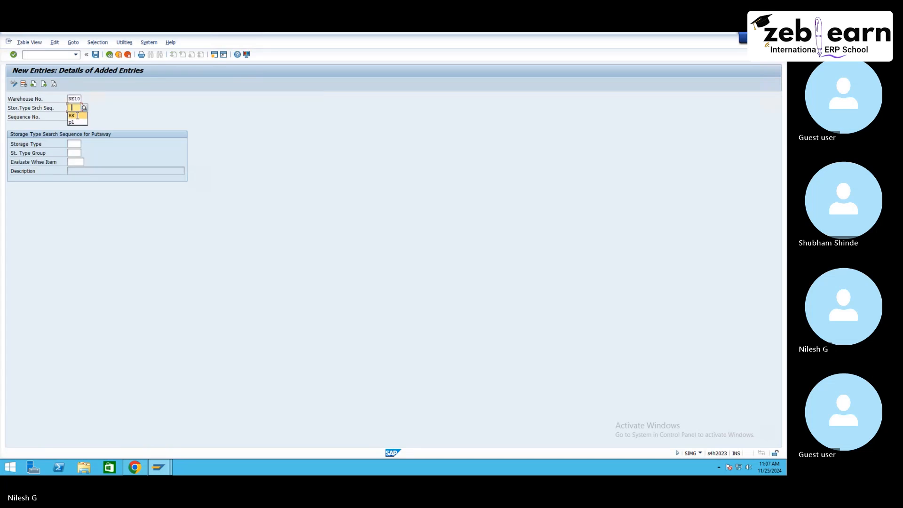
{"action": "type", "text": "RX"}
{"action": "left_click", "coordinate": [75, 144]}
{"action": "type", "text": "RK30"}
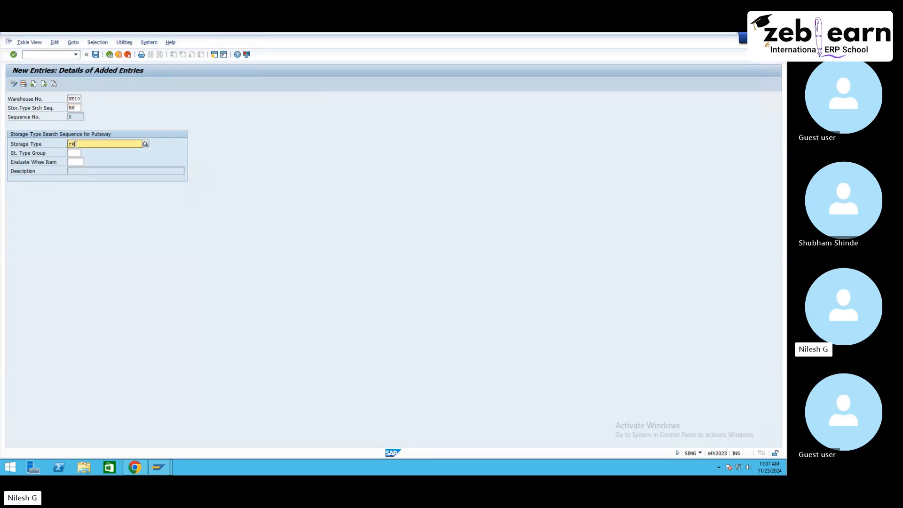
{"action": "key", "text": "Return"}
{"action": "left_click", "coordinate": [95, 55]}
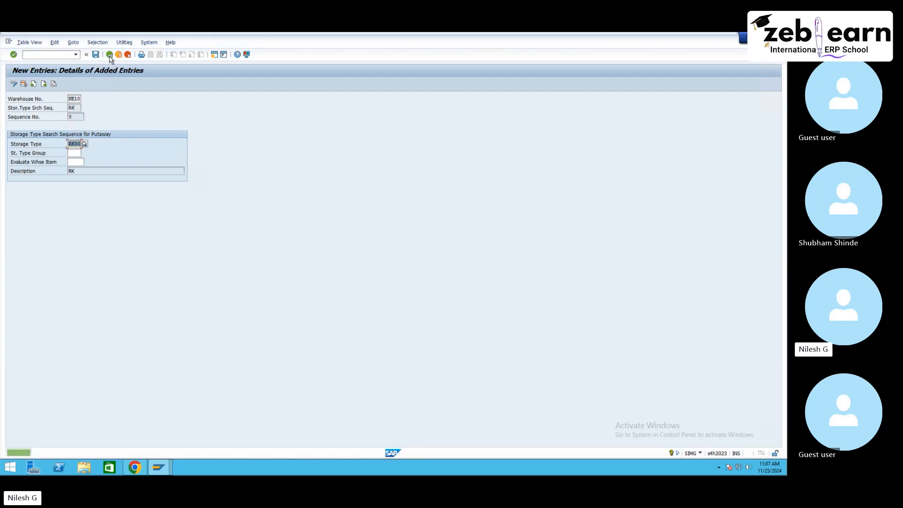
{"action": "left_click", "coordinate": [110, 54]}
- Assign storage type PL10 to search sequence PL of warehouse NE10, save the entry, and return to the overview
{"action": "left_click", "coordinate": [52, 85]}
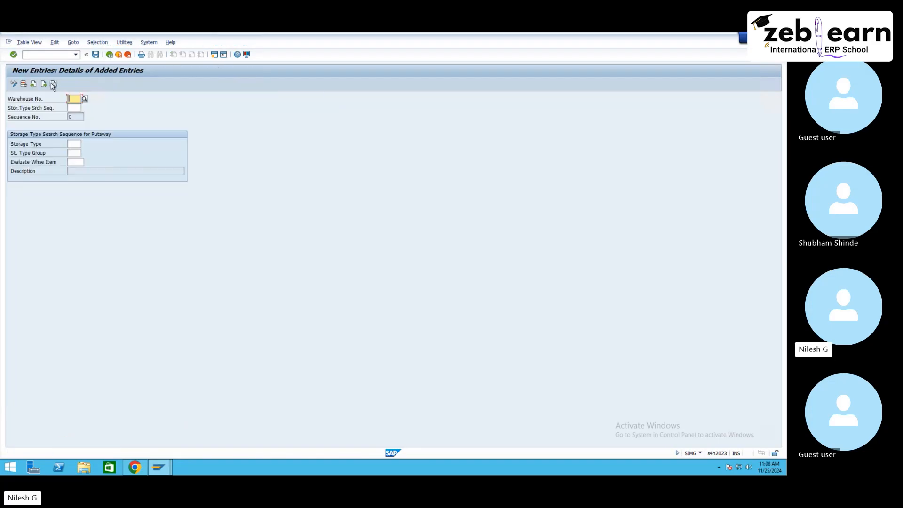
{"action": "left_click", "coordinate": [74, 107]}
{"action": "type", "text": "p1"}
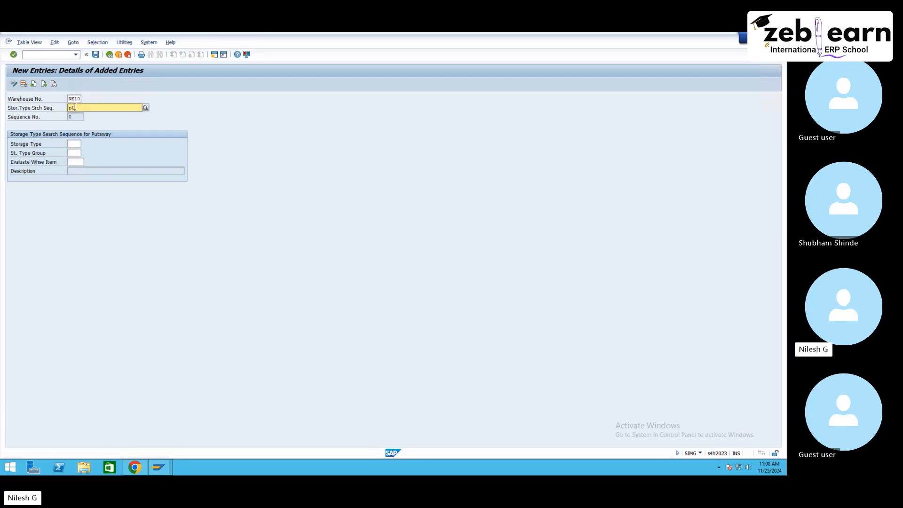
{"action": "key", "text": "Tab"}
{"action": "type", "text": "pl10"}
{"action": "key", "text": "Return"}
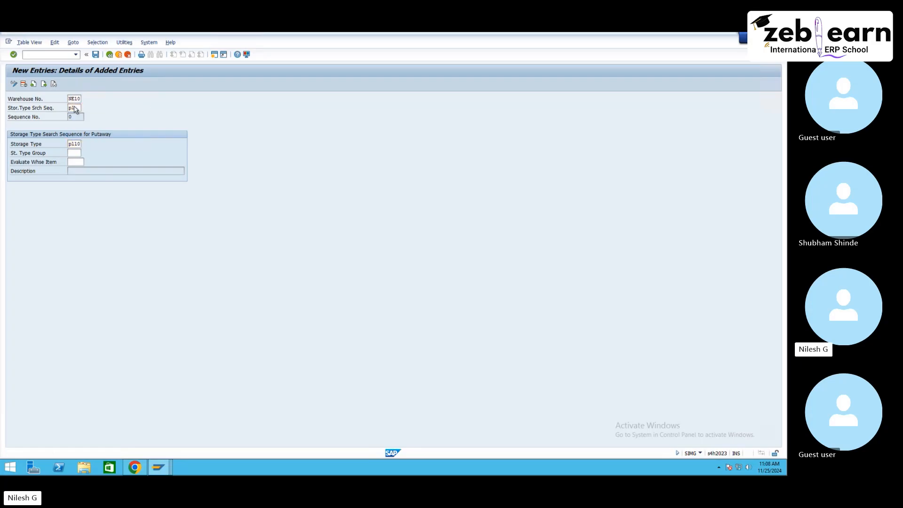
{"action": "left_click", "coordinate": [110, 55]}
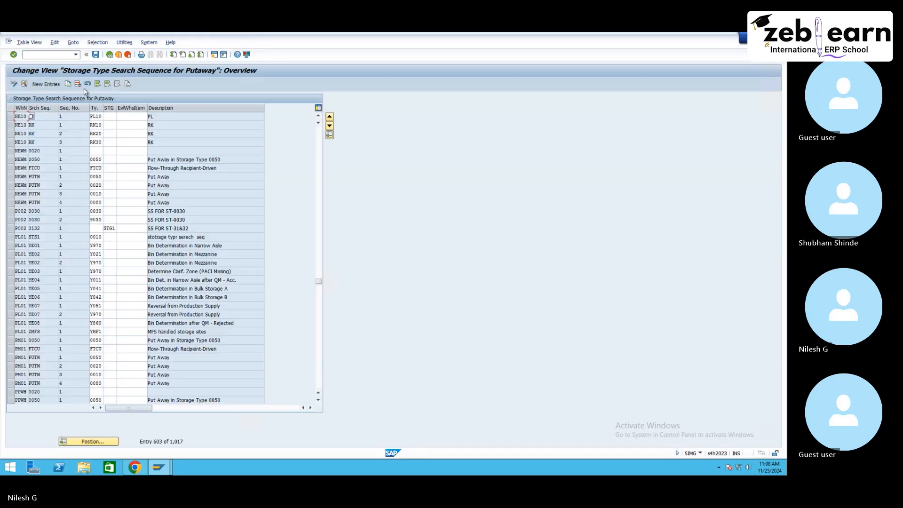
- Assign storage type PL20 to search sequence PL of warehouse NE10, confirm the entry, and return to the overview
{"action": "left_click", "coordinate": [44, 84]}
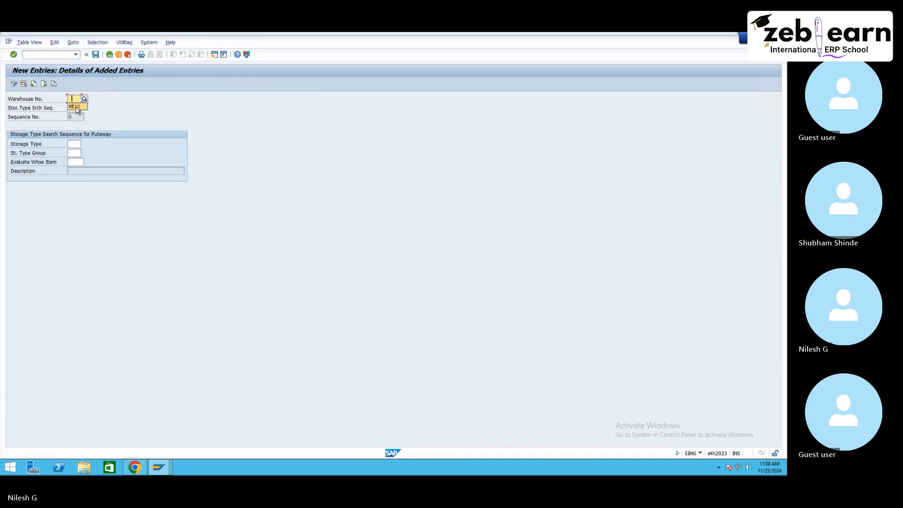
{"action": "left_click", "coordinate": [77, 106]}
{"action": "left_click", "coordinate": [75, 108]}
{"action": "type", "text": "pl"}
{"action": "left_click", "coordinate": [75, 145]}
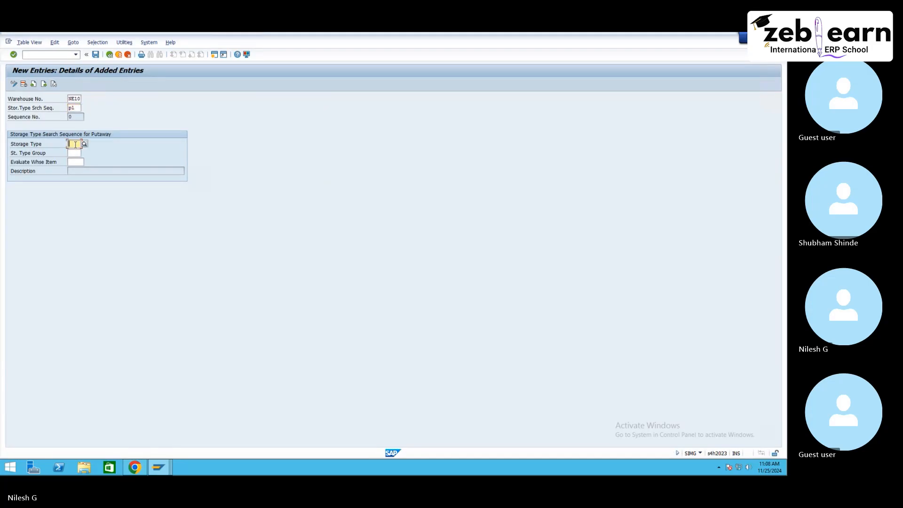
{"action": "type", "text": "p1"}
{"action": "type", "text": "20"}
{"action": "key", "text": "Return"}
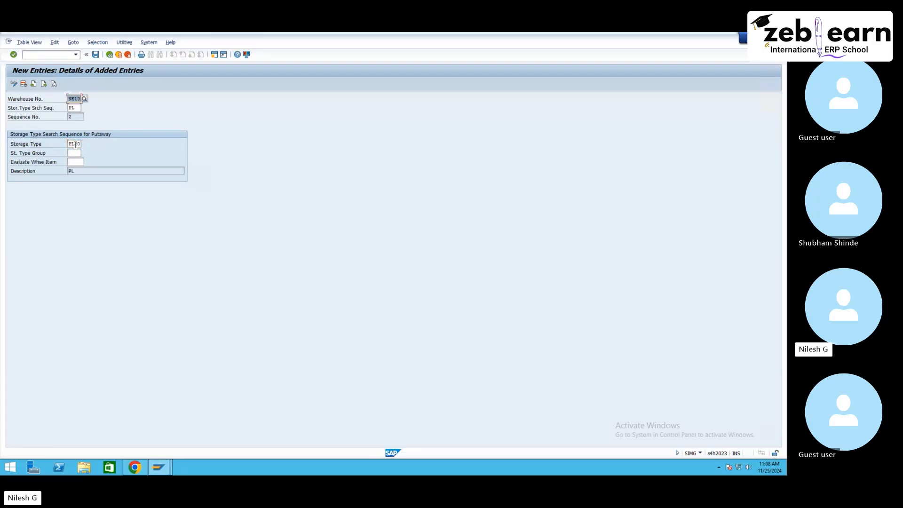
{"action": "left_click", "coordinate": [88, 54]}
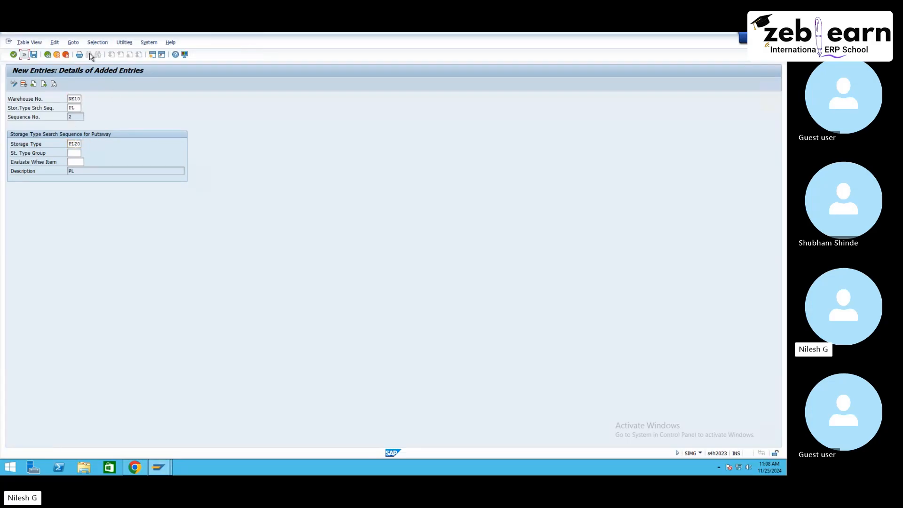
{"action": "left_click", "coordinate": [23, 54]}
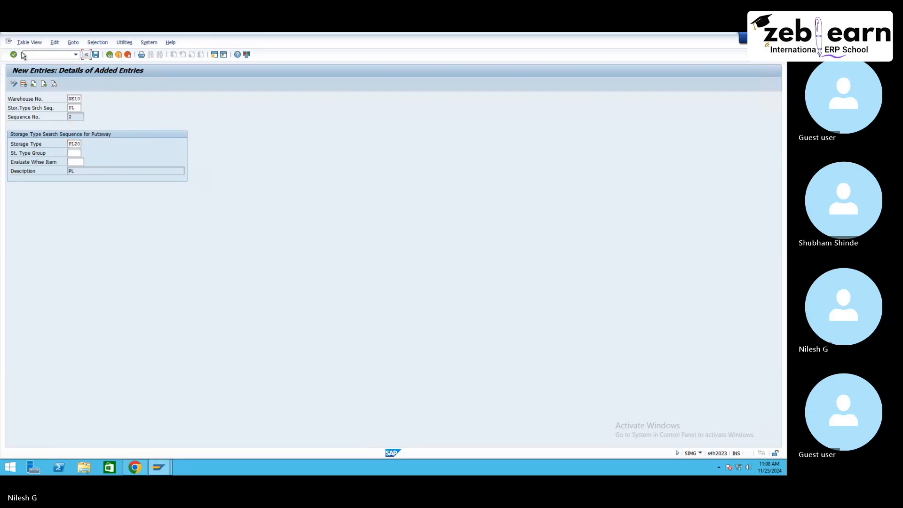
{"action": "left_click", "coordinate": [109, 54]}
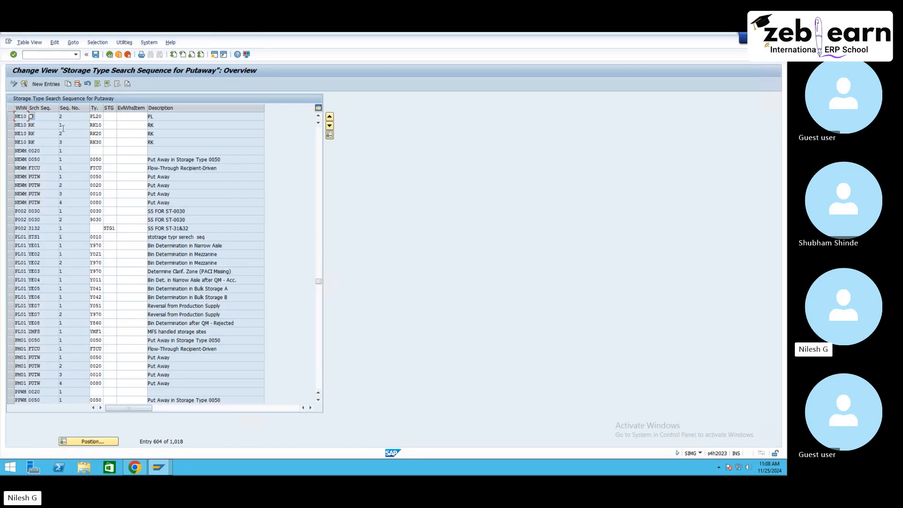
- Mark the NE10 rows of search sequences PL and RK in the overview to review their storage type order
{"action": "scroll", "coordinate": [18, 167], "scroll_direction": "up", "scroll_amount": 2}
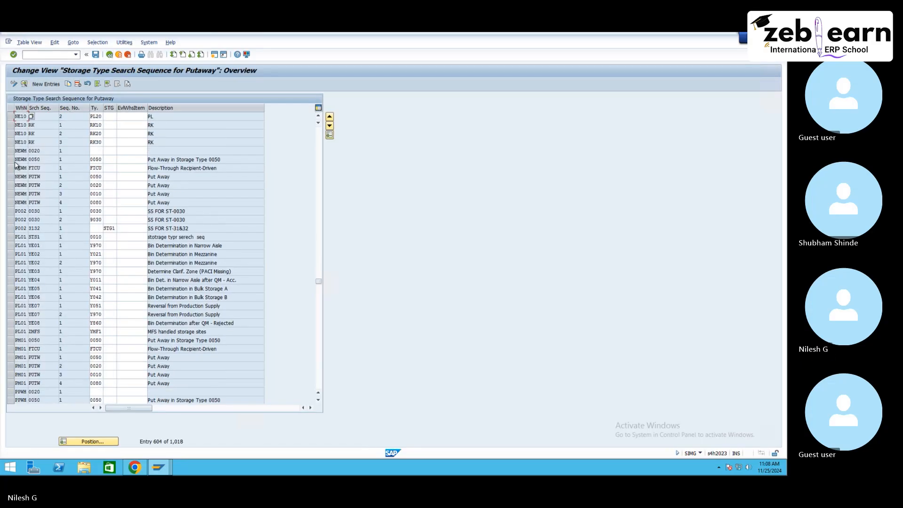
{"action": "left_click_drag", "start_coordinate": [11, 134], "coordinate": [12, 161]}
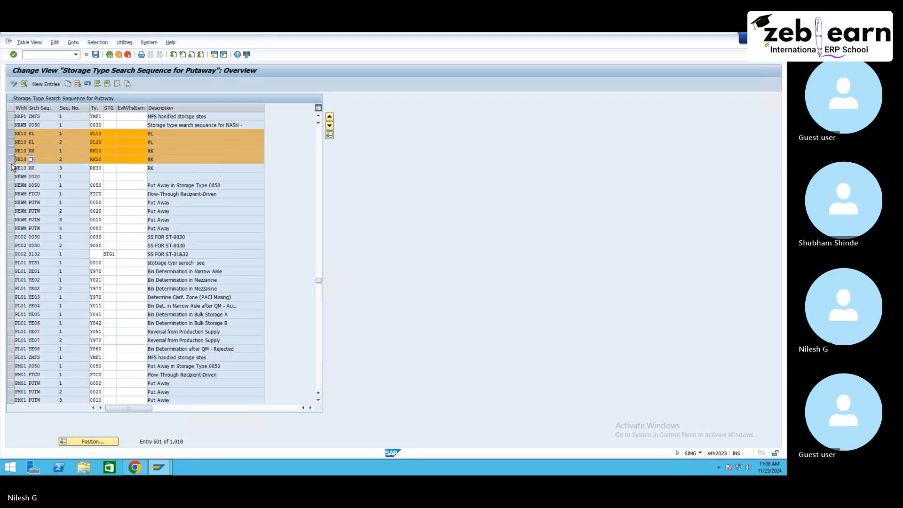
{"action": "left_click", "coordinate": [50, 162]}
{"action": "left_click", "coordinate": [186, 151]}
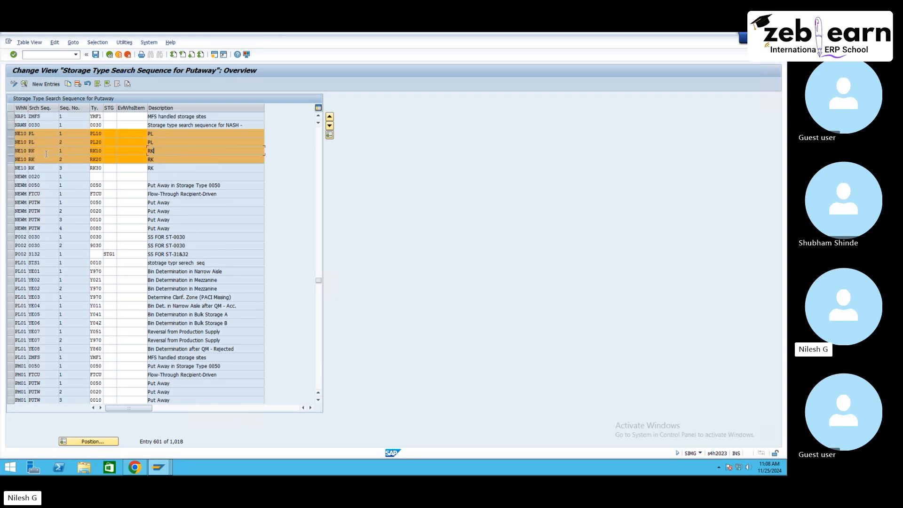
{"action": "left_click", "coordinate": [10, 168]}
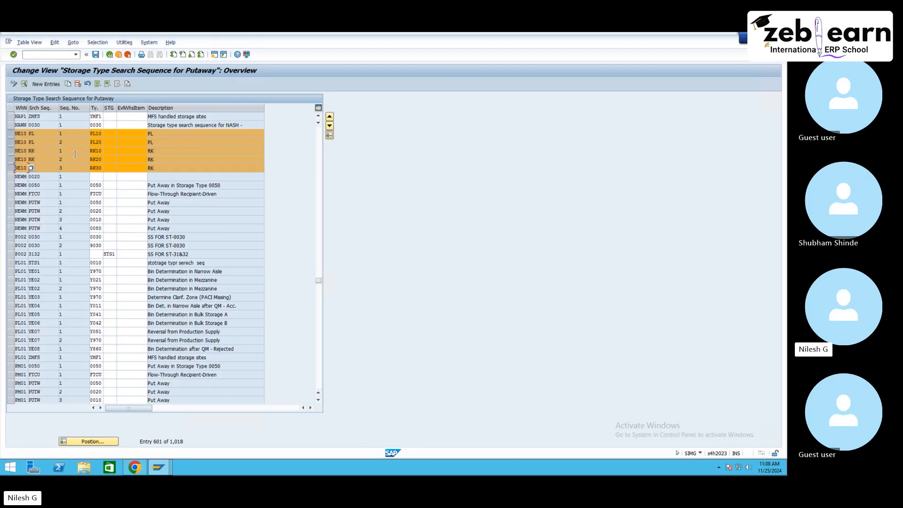
- Set the storage type of search sequence RK, sequence number 2, in warehouse NE10 to RK30
{"action": "left_click", "coordinate": [100, 159]}
{"action": "key", "text": "Delete"}
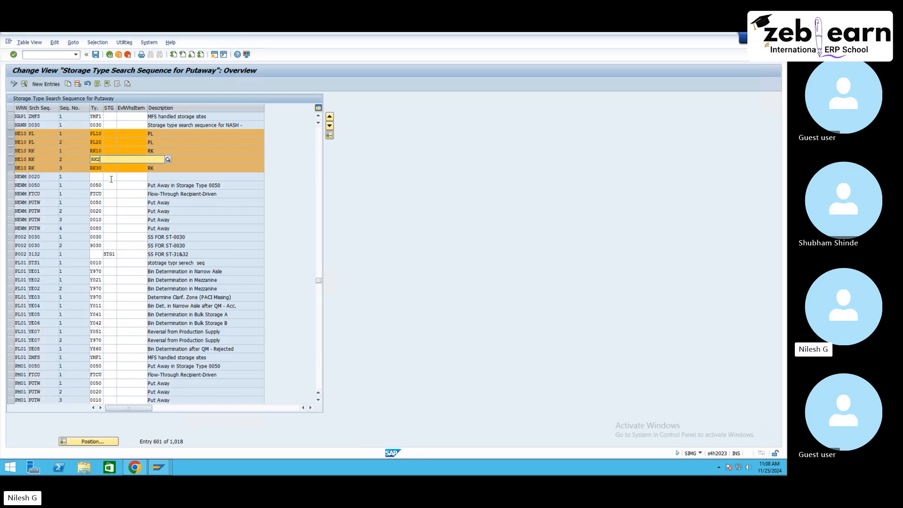
{"action": "key", "text": "BackSpace"}
{"action": "type", "text": "30"}
{"action": "left_click", "coordinate": [104, 175]}
- Set the storage type of NE10 search sequence RK, sequence number 3, to RK20, save, and return to the IMG structure
{"action": "left_click", "coordinate": [102, 169]}
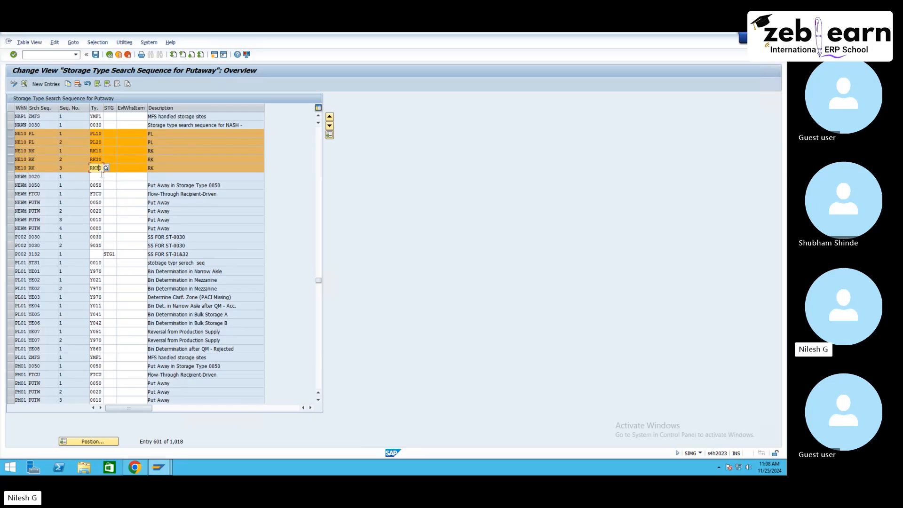
{"action": "key", "text": "Delete"}
{"action": "type", "text": "2"}
{"action": "key", "text": "BackSpace"}
{"action": "key", "text": "BackSpace"}
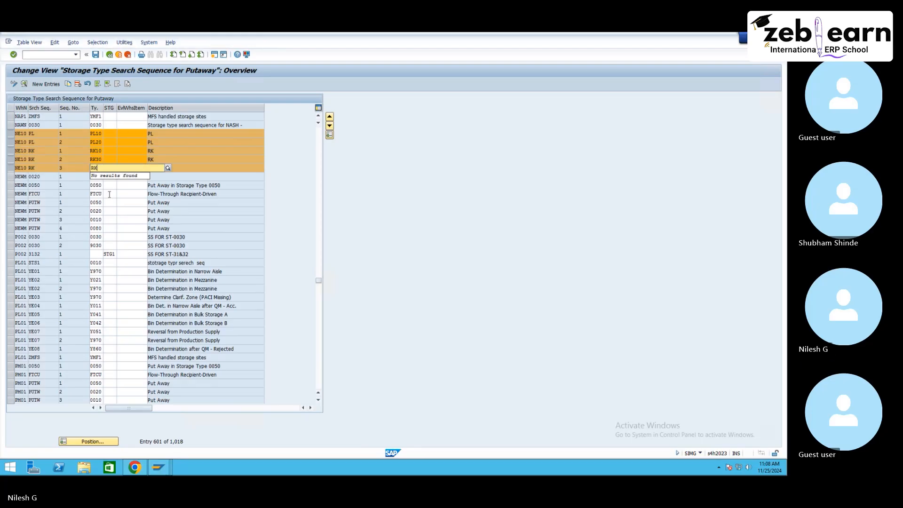
{"action": "type", "text": "20"}
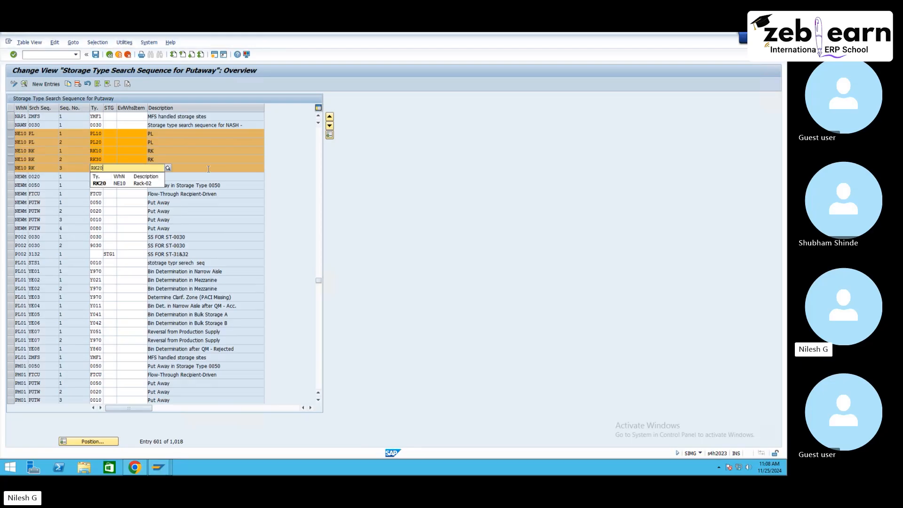
{"action": "key", "text": "Return"}
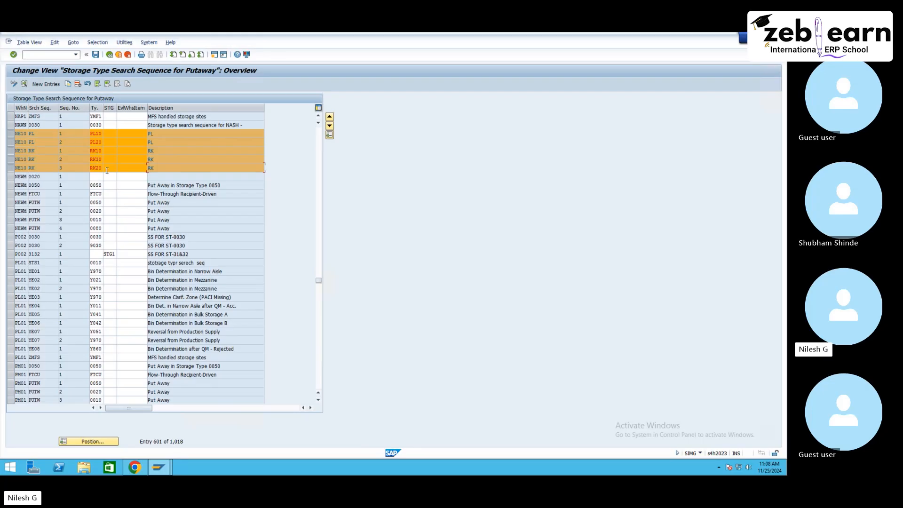
{"action": "left_click", "coordinate": [96, 55]}
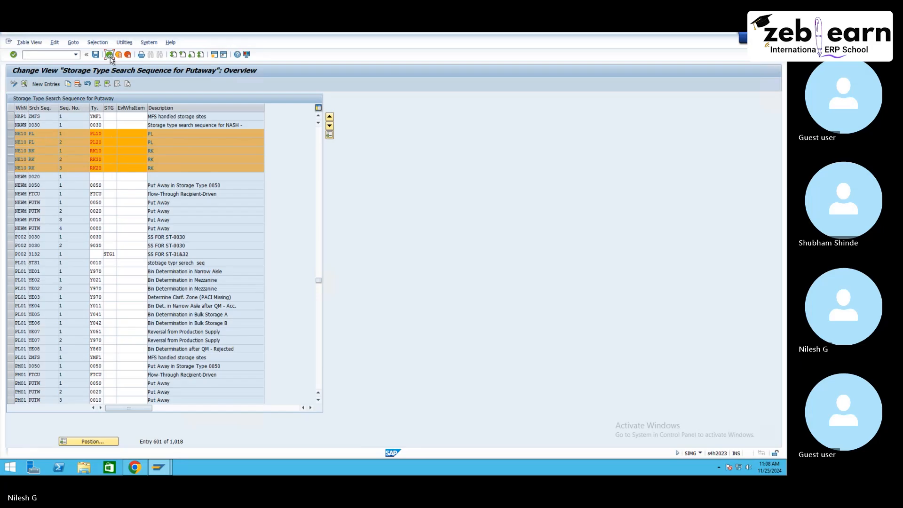
{"action": "left_click", "coordinate": [110, 55]}
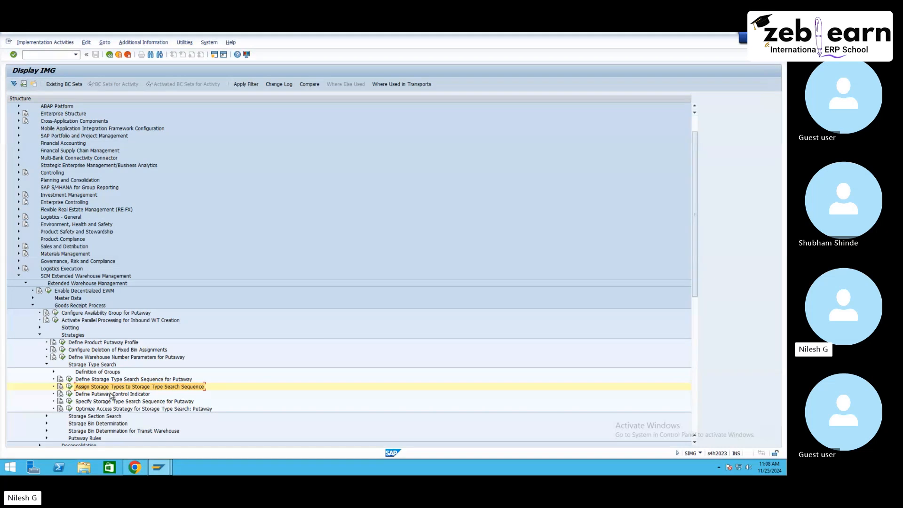
- Open the activity Specify Storage Type Search Sequence for Putaway and position the list at warehouse NE10
{"action": "left_click", "coordinate": [121, 398]}
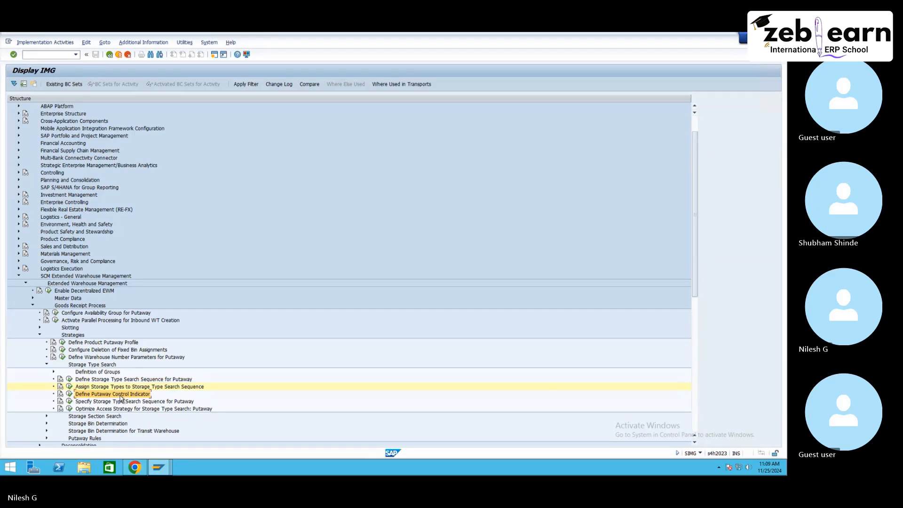
{"action": "left_click", "coordinate": [124, 402]}
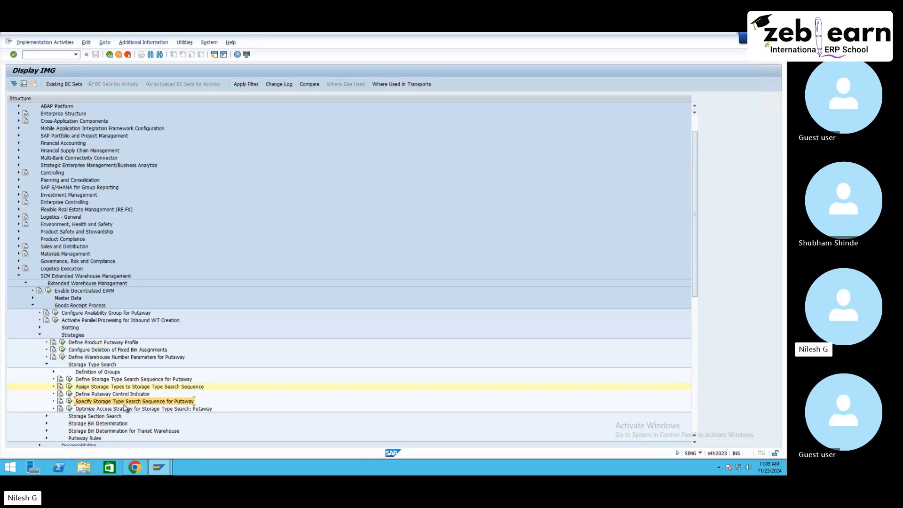
{"action": "left_click", "coordinate": [70, 403]}
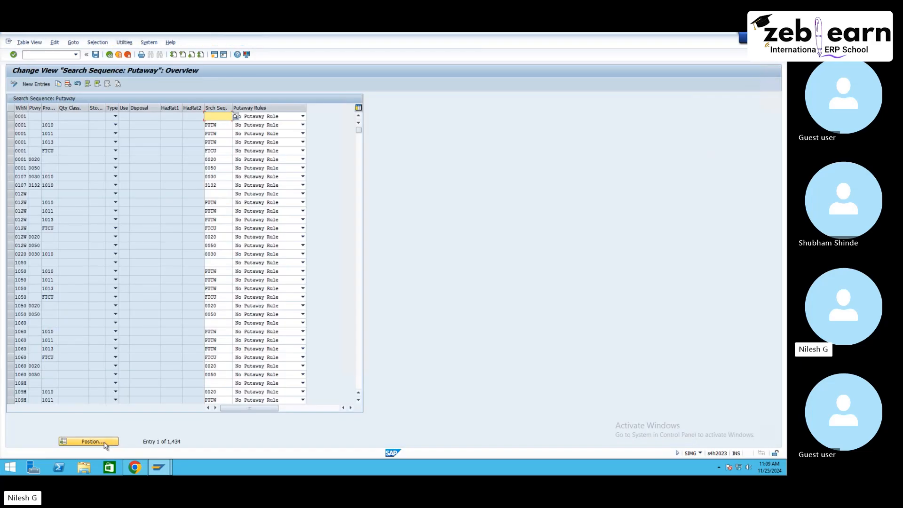
{"action": "left_click", "coordinate": [89, 442]}
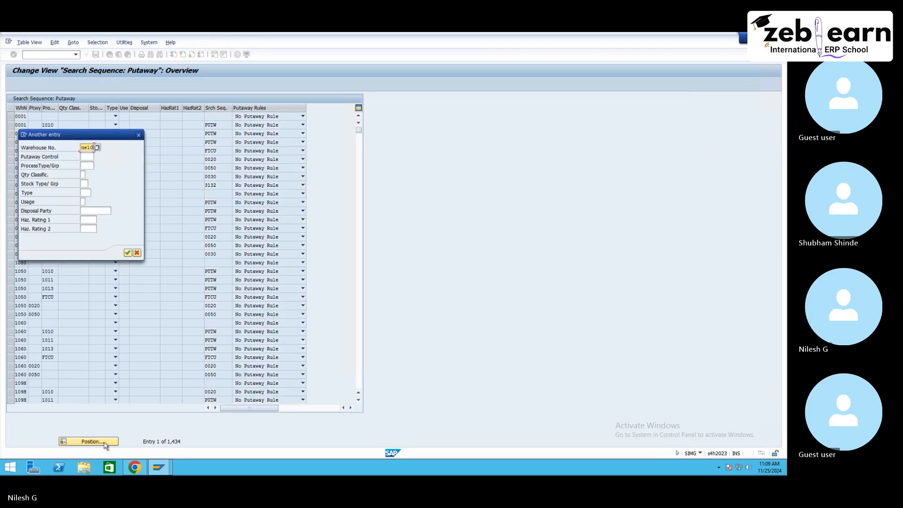
{"action": "key", "text": "Return"}
- Delete the four existing NE10 putaway search sequence entries and save the deletion
{"action": "left_click", "coordinate": [10, 116]}
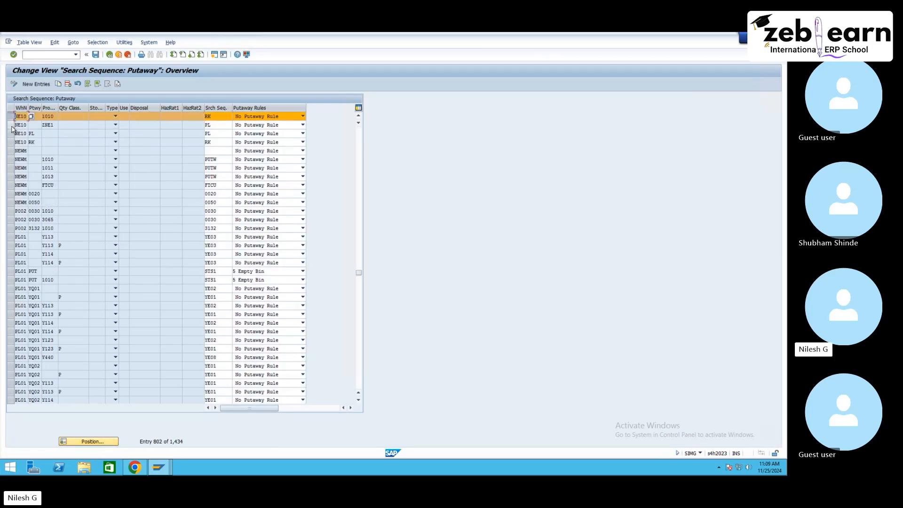
{"action": "left_click", "coordinate": [10, 125]}
{"action": "left_click", "coordinate": [10, 134]}
{"action": "left_click", "coordinate": [11, 142]}
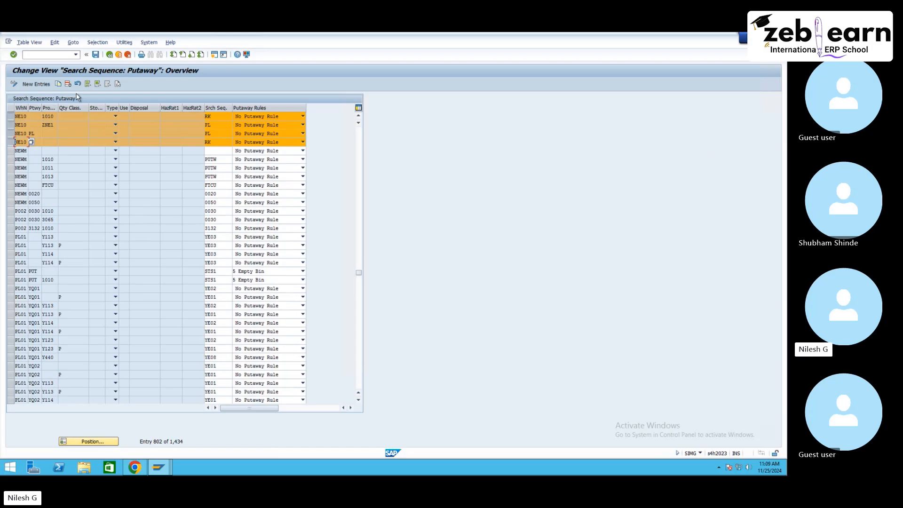
{"action": "left_click", "coordinate": [69, 85]}
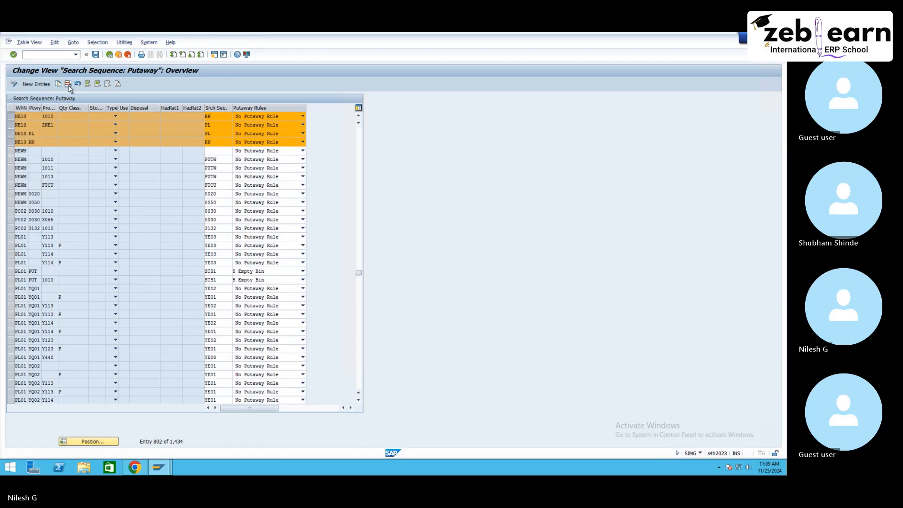
{"action": "left_click", "coordinate": [97, 54]}
{"action": "left_click", "coordinate": [122, 174]}
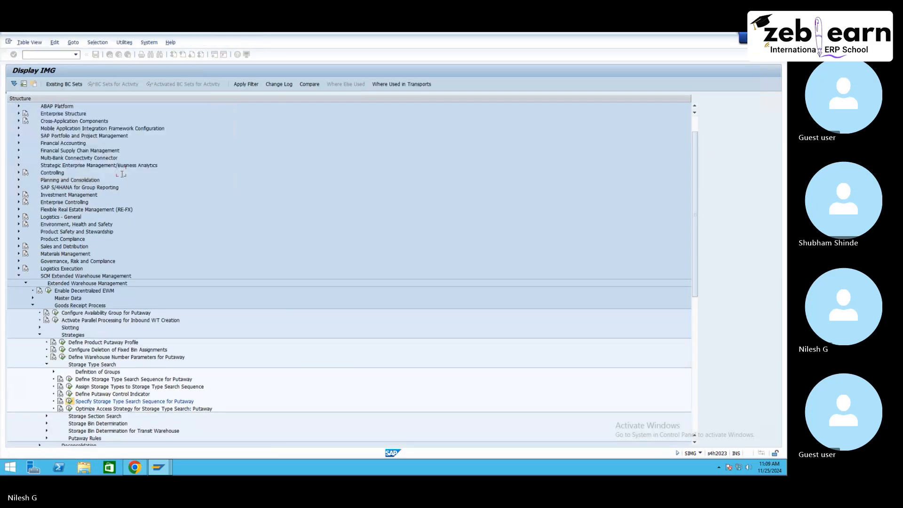
- Start new putaway search sequence entries and enter warehouse NE10 in the first two rows
{"action": "left_click", "coordinate": [25, 85]}
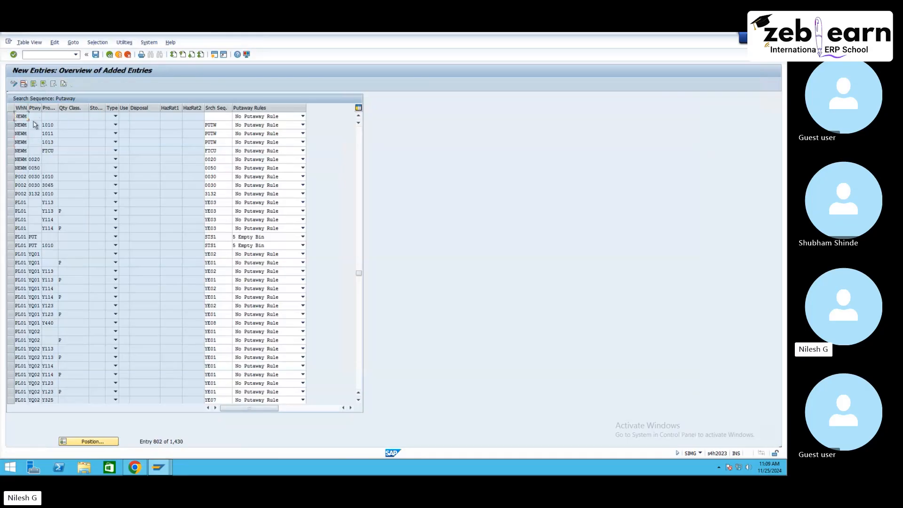
{"action": "type", "text": "ne10"}
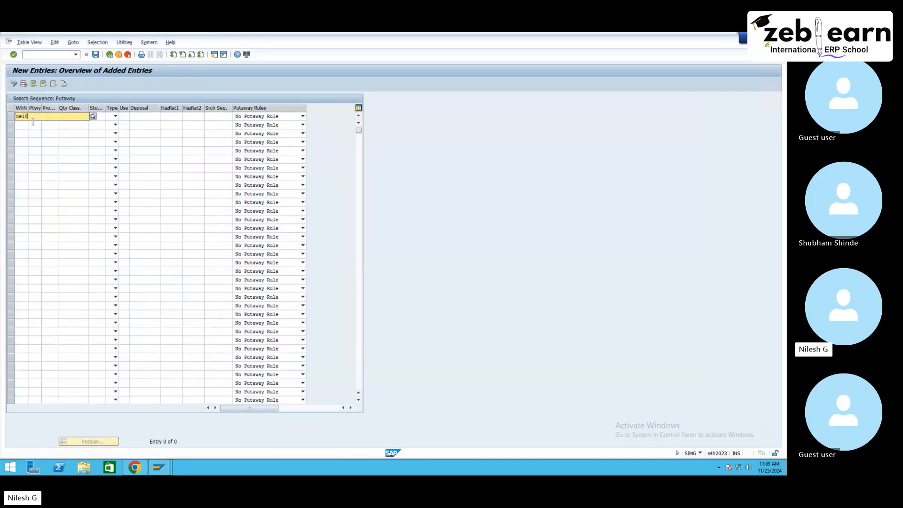
{"action": "left_click", "coordinate": [43, 131]}
{"action": "left_click", "coordinate": [20, 124]}
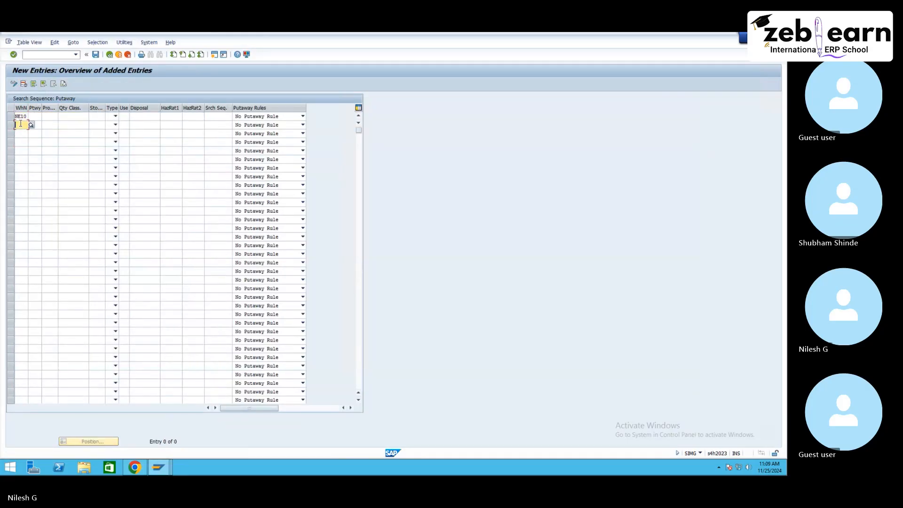
{"action": "type", "text": "ne10"}
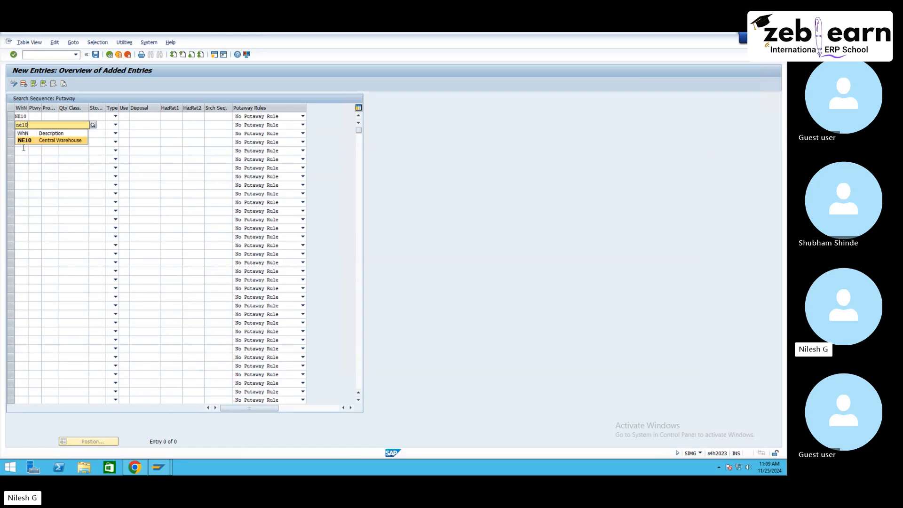
{"action": "left_click", "coordinate": [33, 142]}
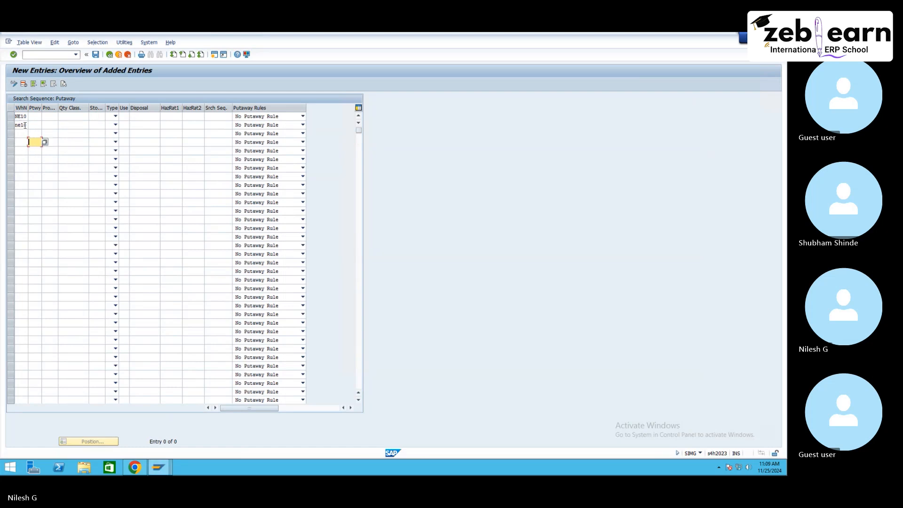
- Enter search sequence RK in the first NE10 row and PL in the second, try to confirm them, and cancel the entry maintenance
{"action": "left_click", "coordinate": [217, 116]}
{"action": "type", "text": "rk"}
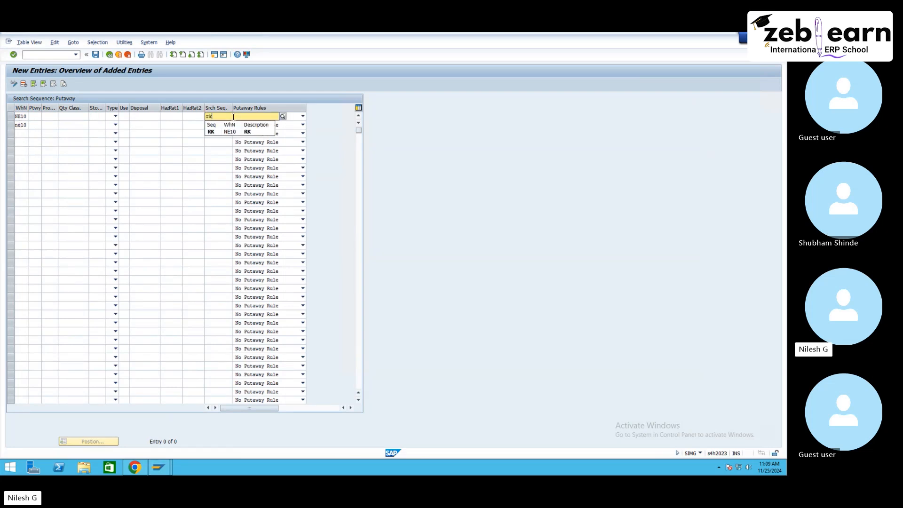
{"action": "left_click", "coordinate": [217, 132]}
{"action": "left_click", "coordinate": [213, 126]}
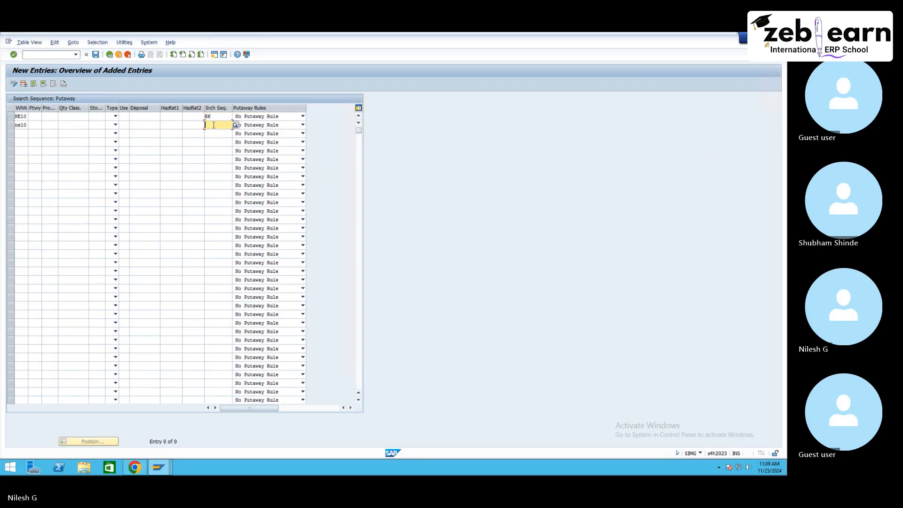
{"action": "type", "text": "pl"}
{"action": "left_click", "coordinate": [216, 133]}
{"action": "key", "text": "Return"}
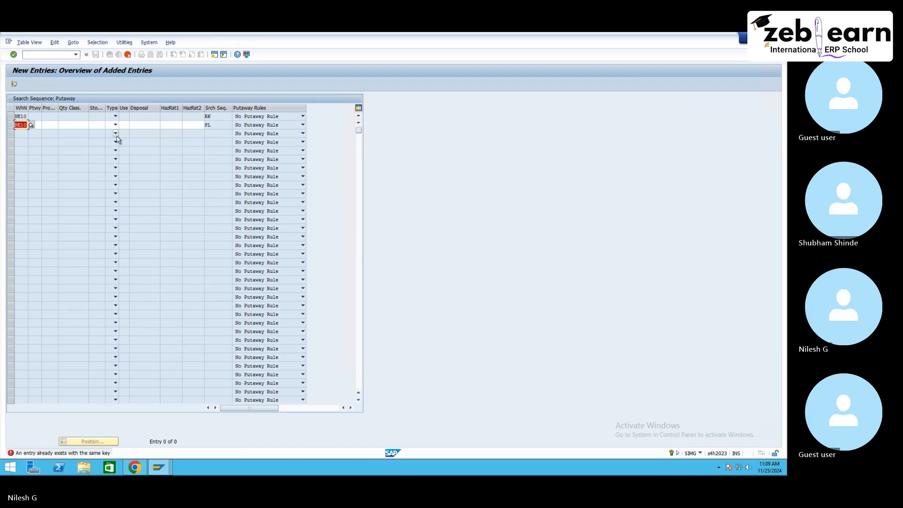
{"action": "key", "text": "F12"}
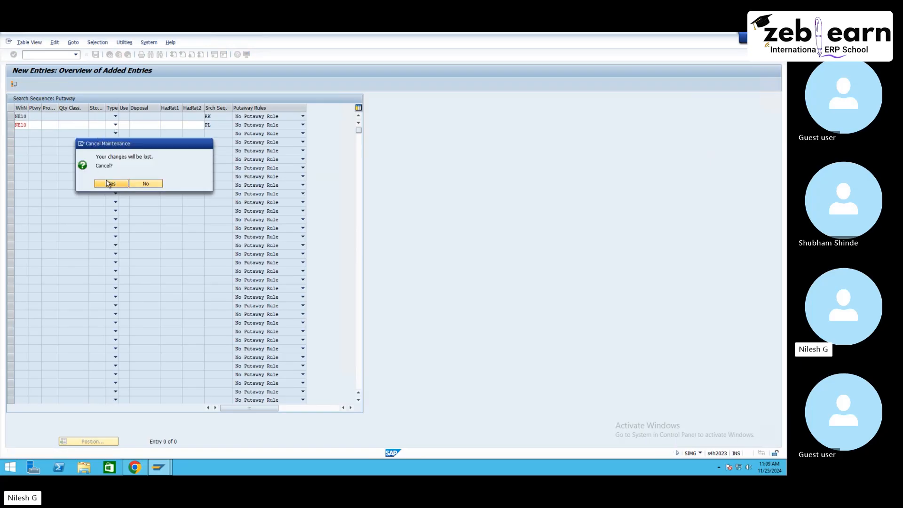
{"action": "left_click", "coordinate": [109, 183]}
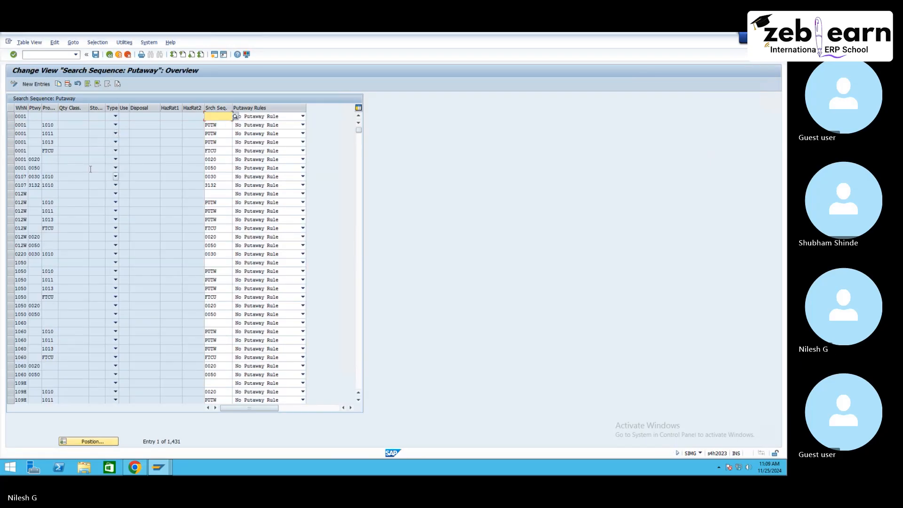
- Position the putaway search sequence list at warehouse NE10, delete its remaining RK entry and save the deletion
{"action": "left_click", "coordinate": [89, 441]}
{"action": "type", "text": "n"}
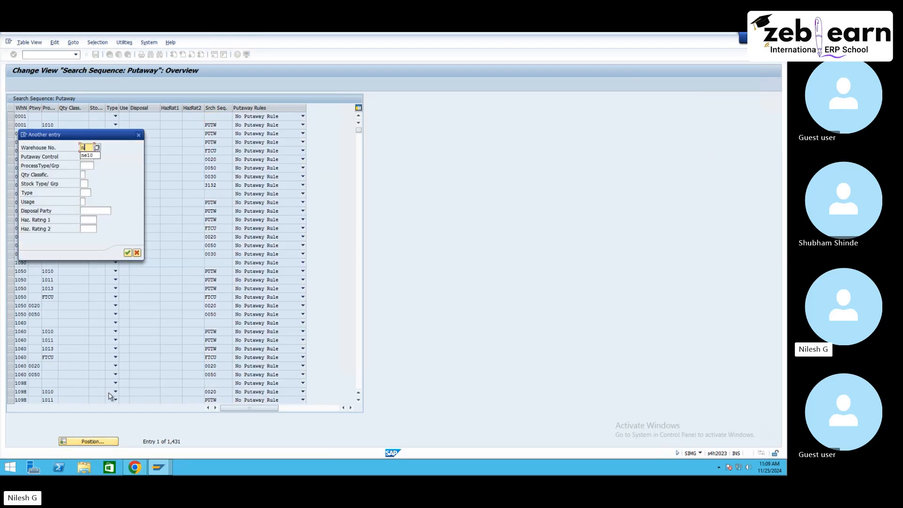
{"action": "type", "text": "e10"}
{"action": "key", "text": "Return"}
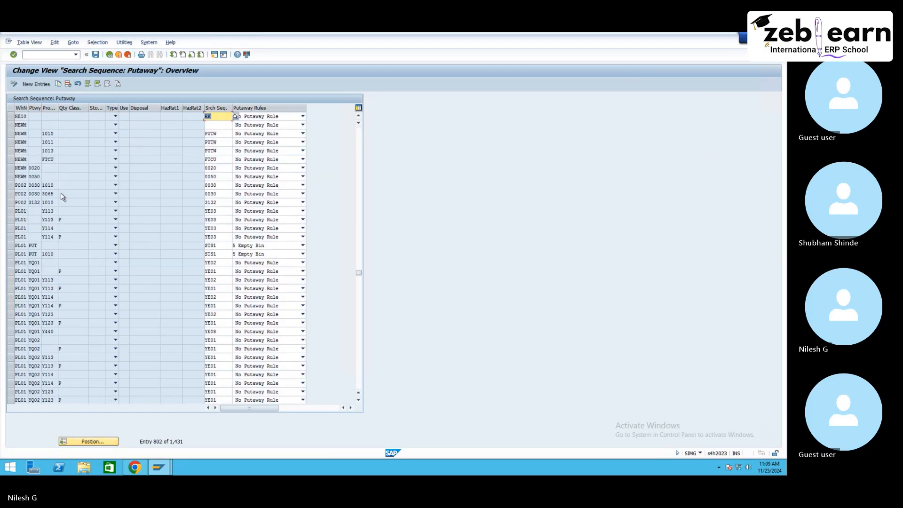
{"action": "left_click", "coordinate": [10, 117]}
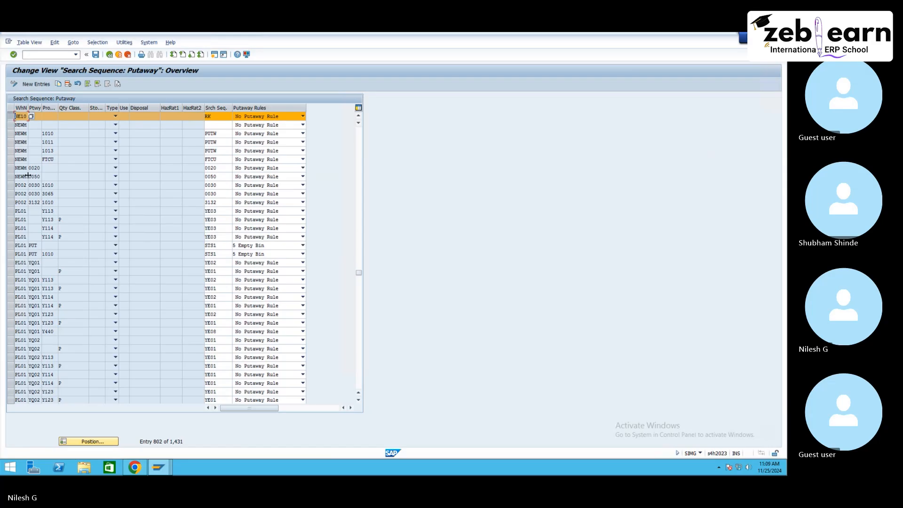
{"action": "left_click", "coordinate": [79, 115]}
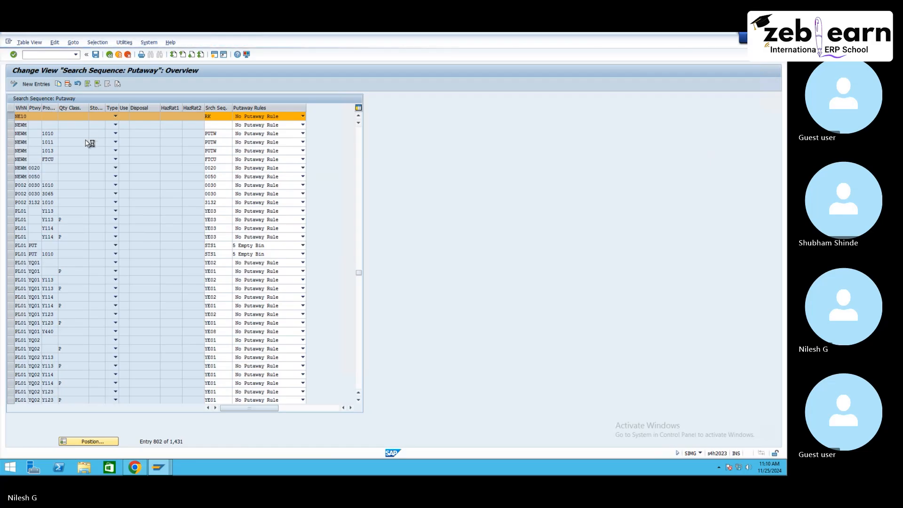
{"action": "scroll", "coordinate": [69, 148], "scroll_direction": "down", "scroll_amount": 1}
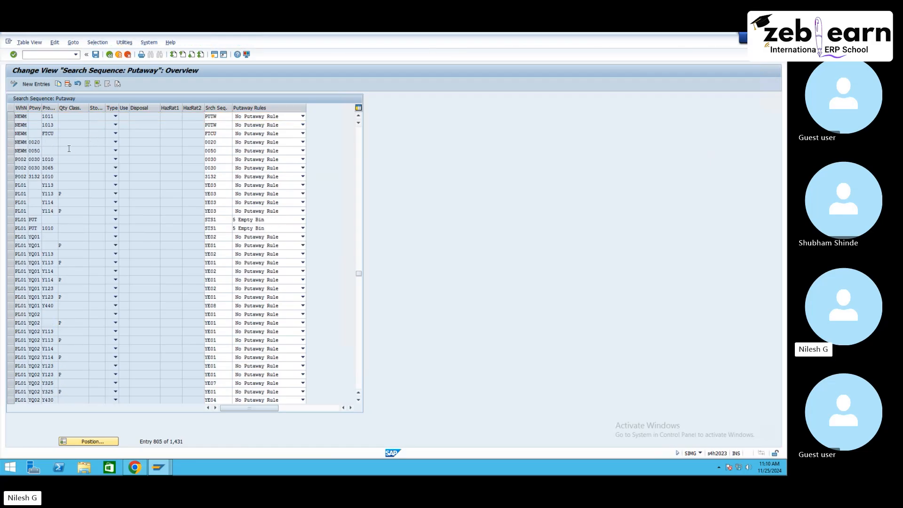
{"action": "scroll", "coordinate": [69, 149], "scroll_direction": "up", "scroll_amount": 1}
{"action": "left_click", "coordinate": [68, 85]}
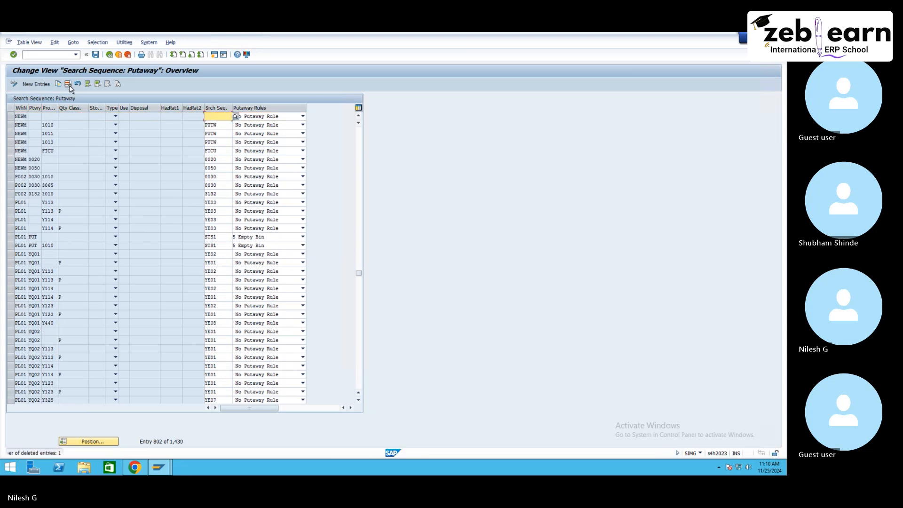
{"action": "left_click", "coordinate": [97, 56]}
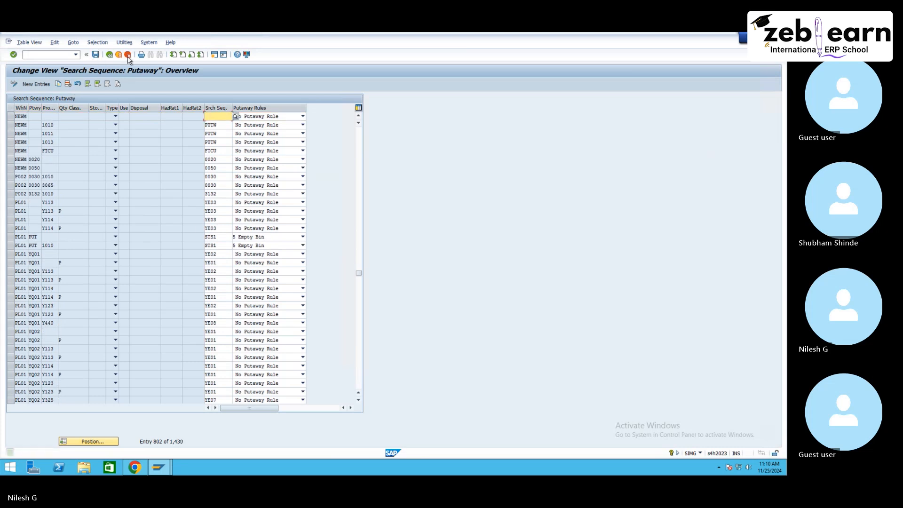
- Reopen Specify Storage Type Search Sequence for Putaway and start new entries with warehouse NE10 and search sequence RK in the first row
{"action": "left_click", "coordinate": [110, 54]}
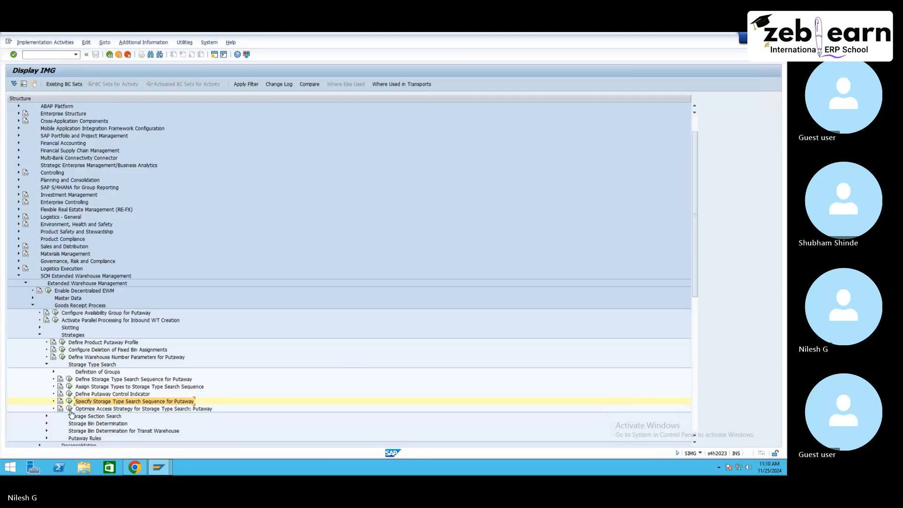
{"action": "left_click", "coordinate": [70, 401]}
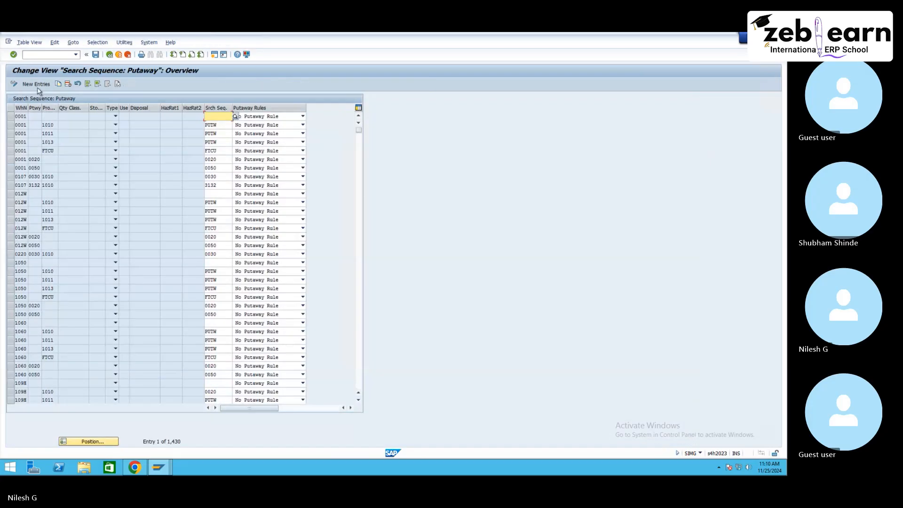
{"action": "left_click", "coordinate": [38, 86]}
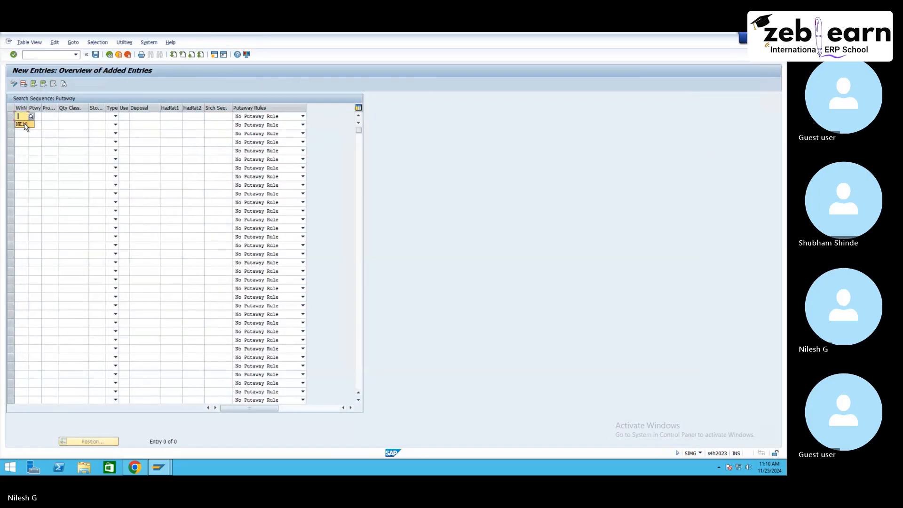
{"action": "left_click", "coordinate": [22, 124]}
{"action": "left_click", "coordinate": [216, 116]}
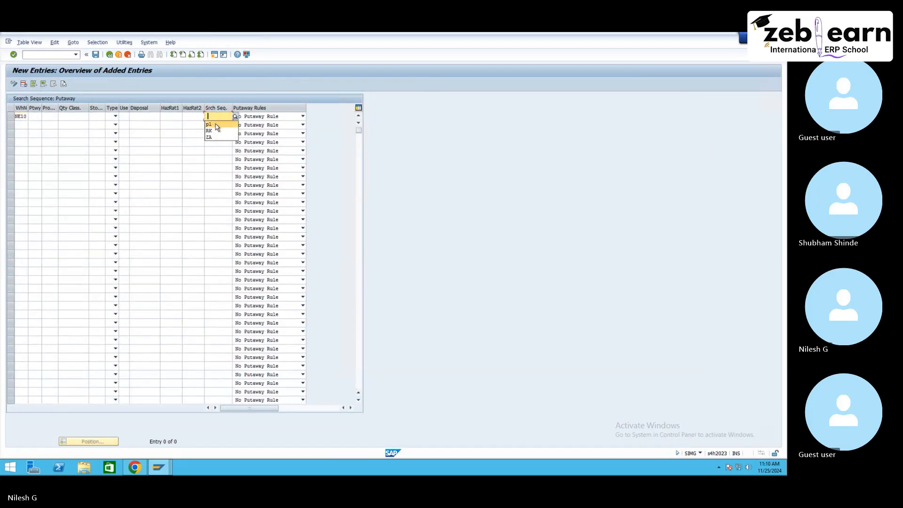
{"action": "left_click", "coordinate": [210, 131]}
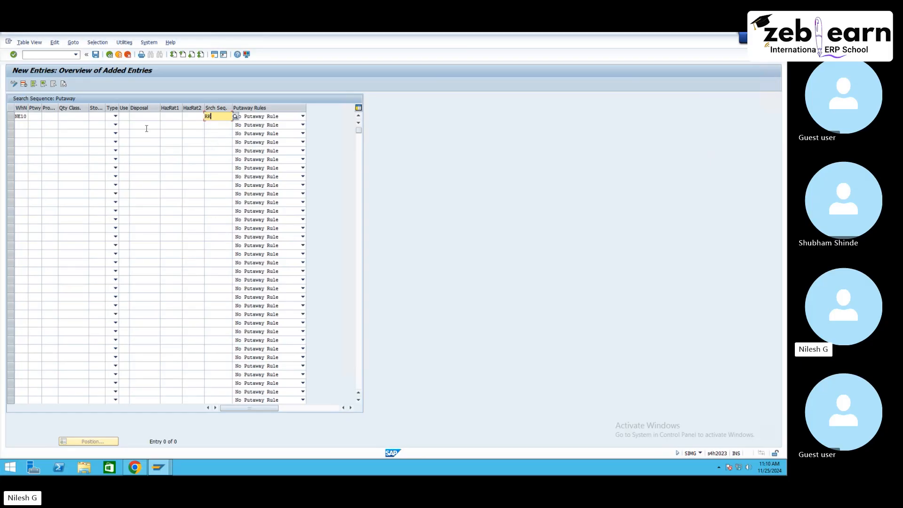
- Enter warehouse NE10 with search sequence PL in the second new row
{"action": "left_click", "coordinate": [18, 125]}
{"action": "left_click", "coordinate": [23, 133]}
{"action": "left_click", "coordinate": [216, 126]}
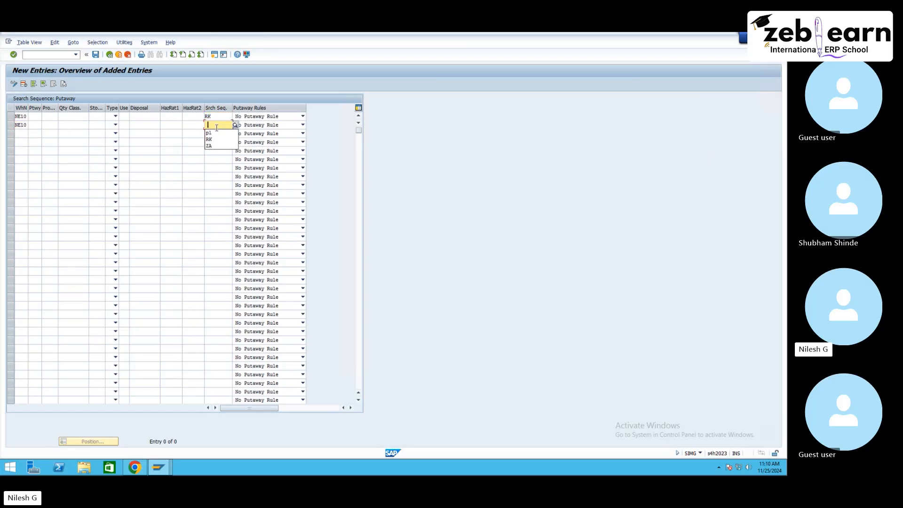
{"action": "left_click", "coordinate": [220, 134]}
{"action": "left_click", "coordinate": [219, 117]}
- Switch to Chrome and examine the warehouse image results, enlarging photos that show floor storage and rack storage
{"action": "left_click", "coordinate": [134, 467]}
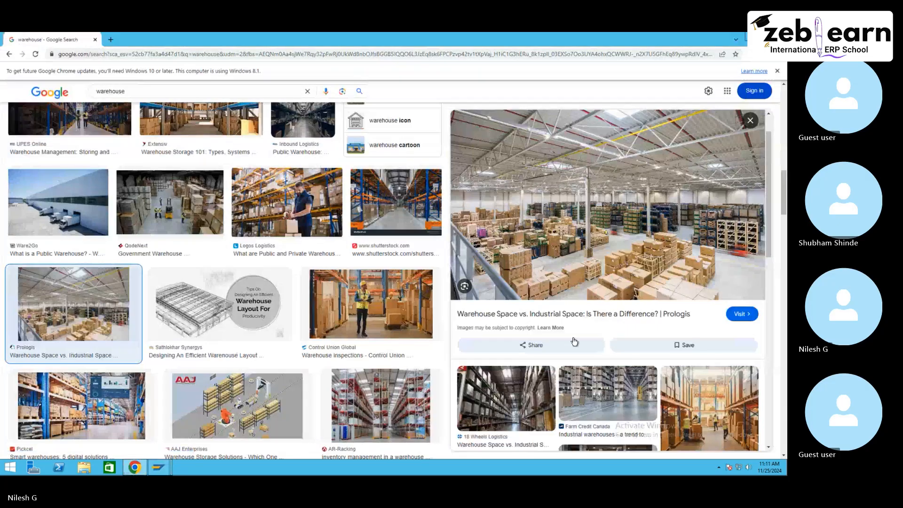
{"action": "scroll", "coordinate": [569, 348], "scroll_direction": "down", "scroll_amount": 3}
{"action": "scroll", "coordinate": [564, 354], "scroll_direction": "down", "scroll_amount": 3}
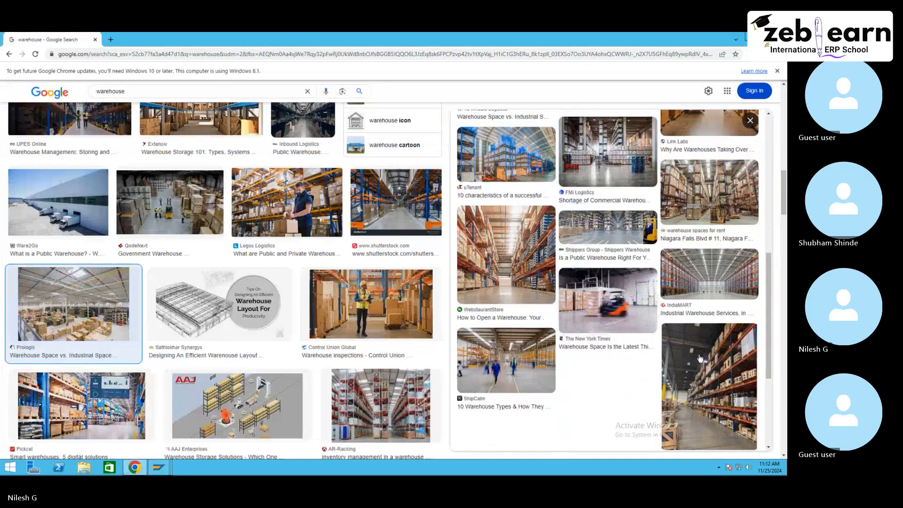
{"action": "scroll", "coordinate": [259, 367], "scroll_direction": "down", "scroll_amount": 4}
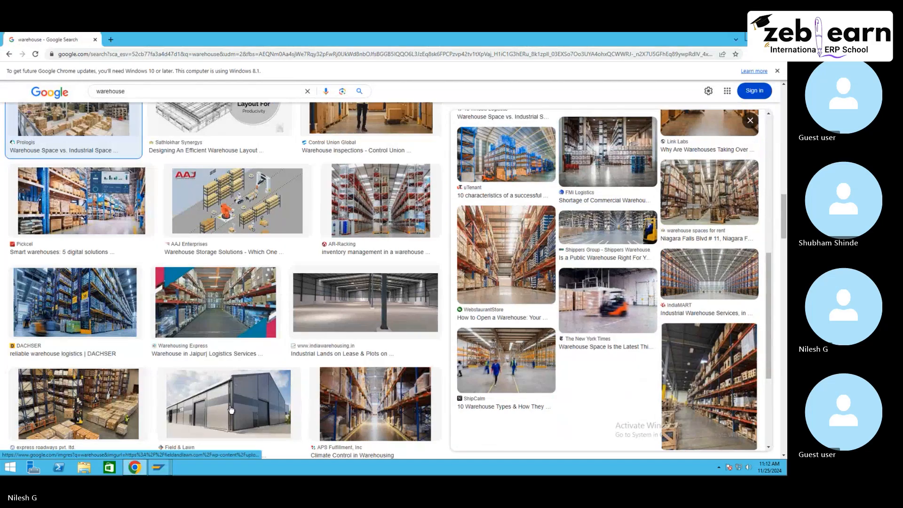
{"action": "left_click", "coordinate": [107, 409]}
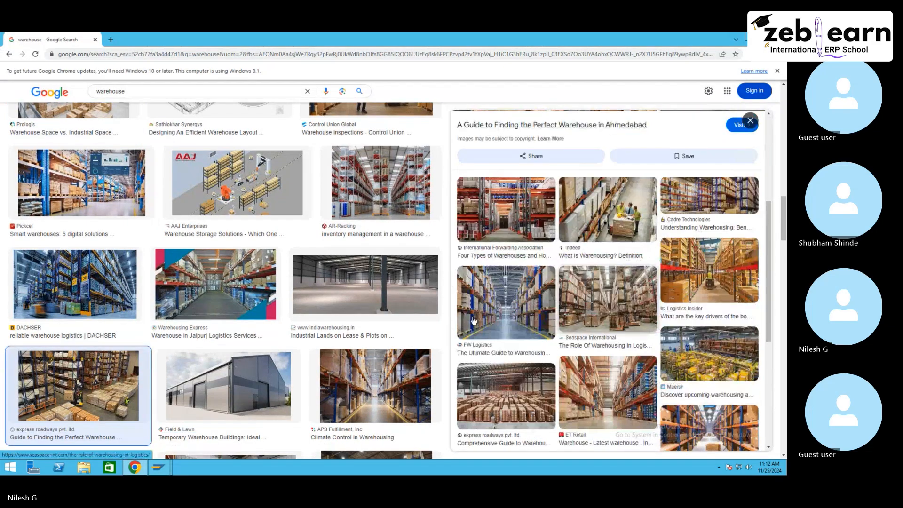
{"action": "scroll", "coordinate": [582, 387], "scroll_direction": "down", "scroll_amount": 1}
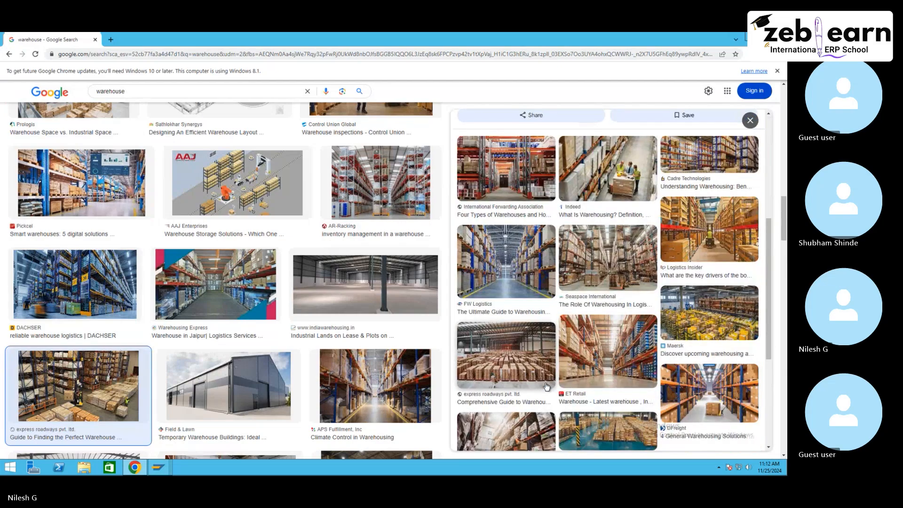
{"action": "scroll", "coordinate": [533, 360], "scroll_direction": "down", "scroll_amount": 3}
{"action": "scroll", "coordinate": [390, 316], "scroll_direction": "down", "scroll_amount": 5}
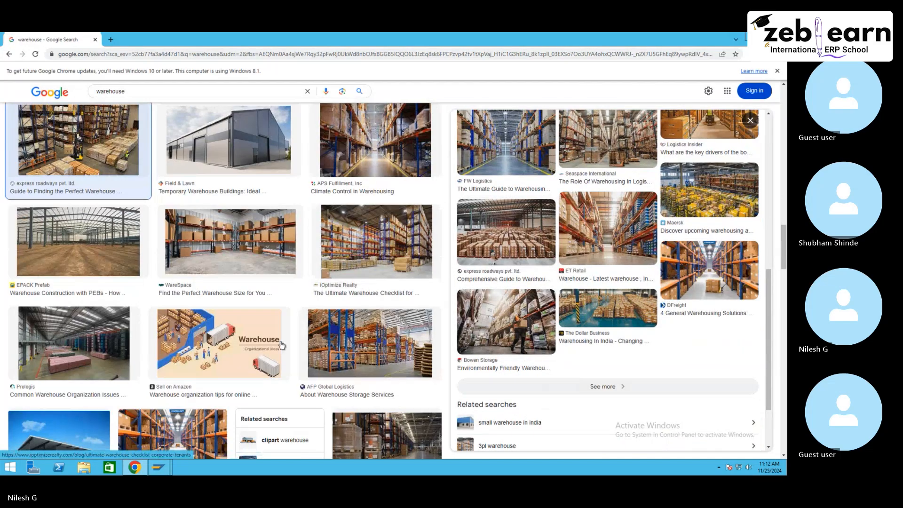
{"action": "scroll", "coordinate": [280, 346], "scroll_direction": "down", "scroll_amount": 3}
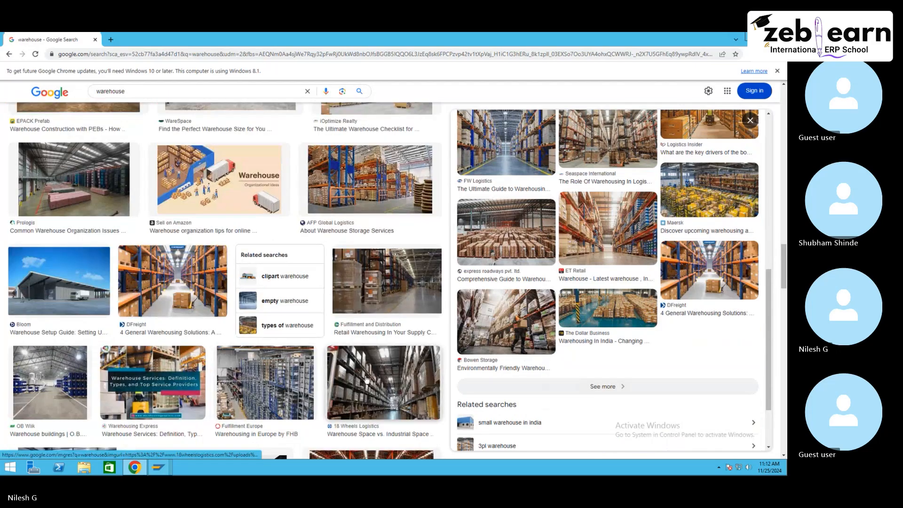
{"action": "scroll", "coordinate": [222, 368], "scroll_direction": "down", "scroll_amount": 3}
{"action": "scroll", "coordinate": [119, 365], "scroll_direction": "down", "scroll_amount": 2}
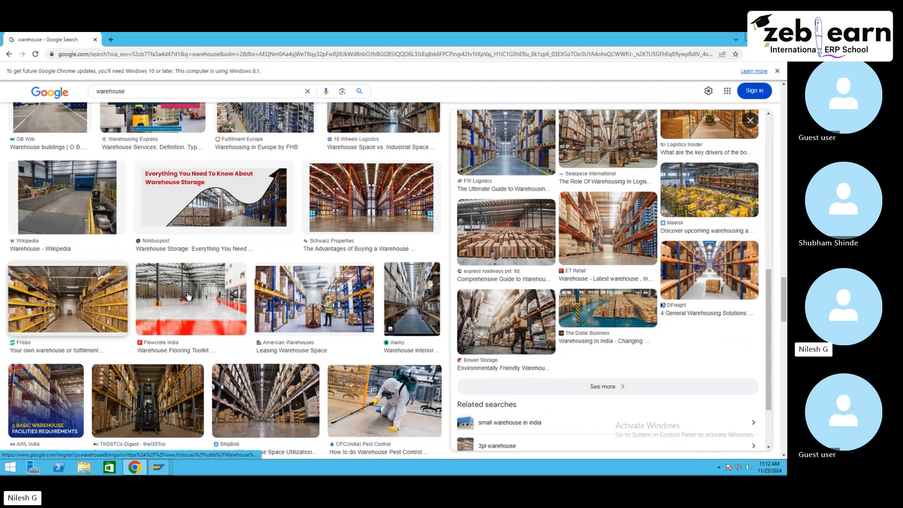
{"action": "left_click", "coordinate": [96, 315]}
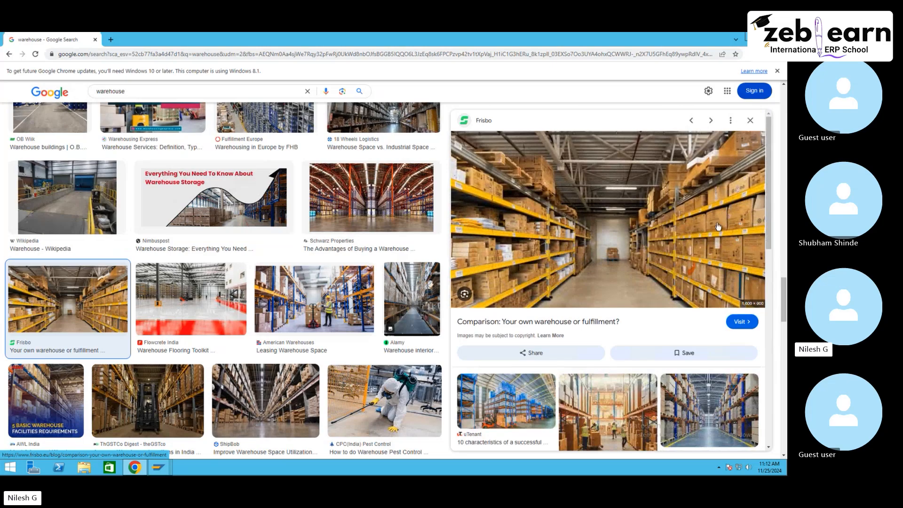
{"action": "left_click", "coordinate": [714, 408]}
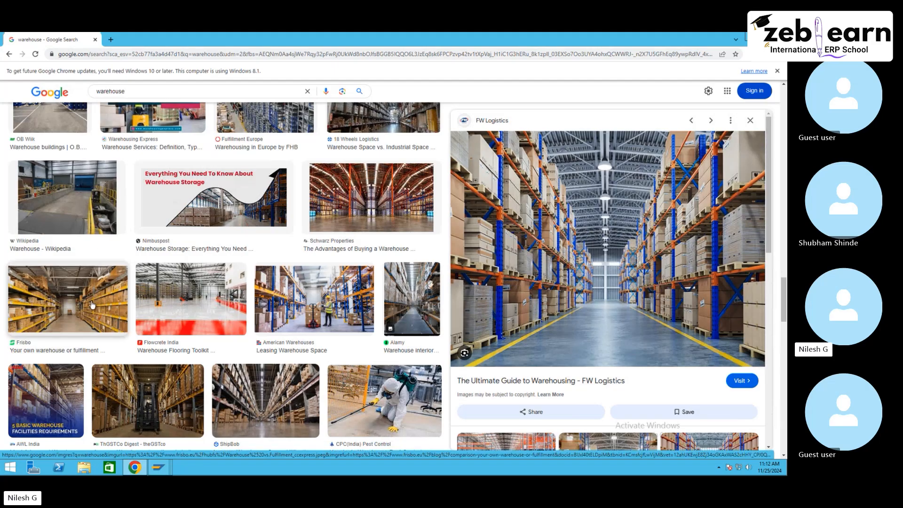
- Switch back to SAP's new putaway entries and review the stock types available for NE10 without choosing one
{"action": "mouse_move", "coordinate": [155, 468]}
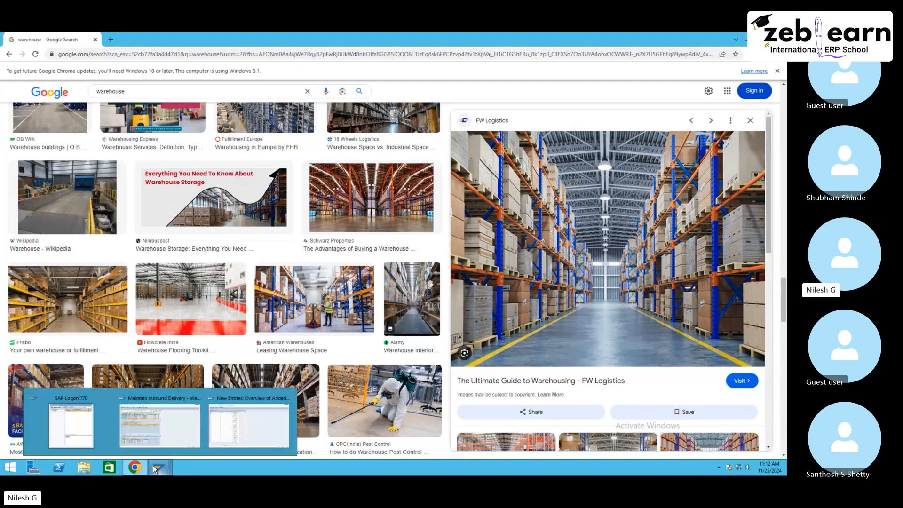
{"action": "left_click", "coordinate": [234, 424]}
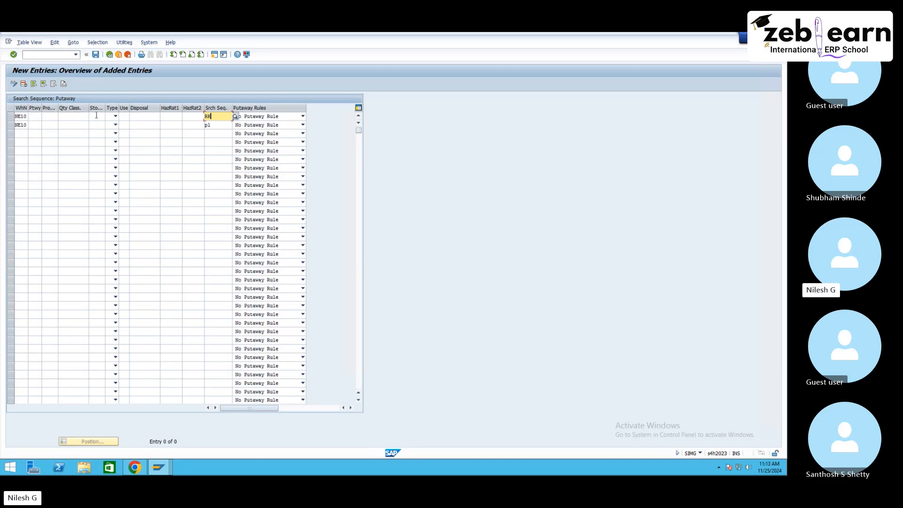
{"action": "left_click", "coordinate": [104, 116]}
{"action": "left_click", "coordinate": [109, 116]}
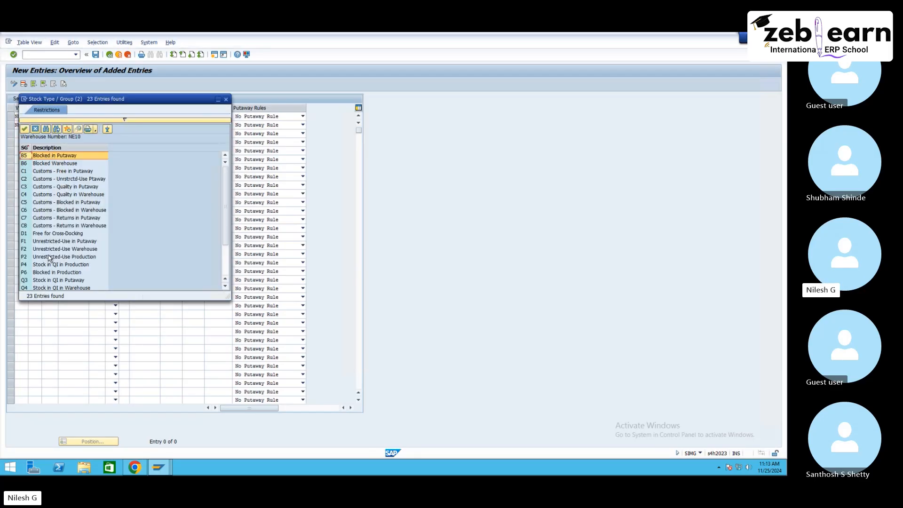
{"action": "left_click", "coordinate": [52, 248]}
{"action": "scroll", "coordinate": [54, 267], "scroll_direction": "down", "scroll_amount": 2}
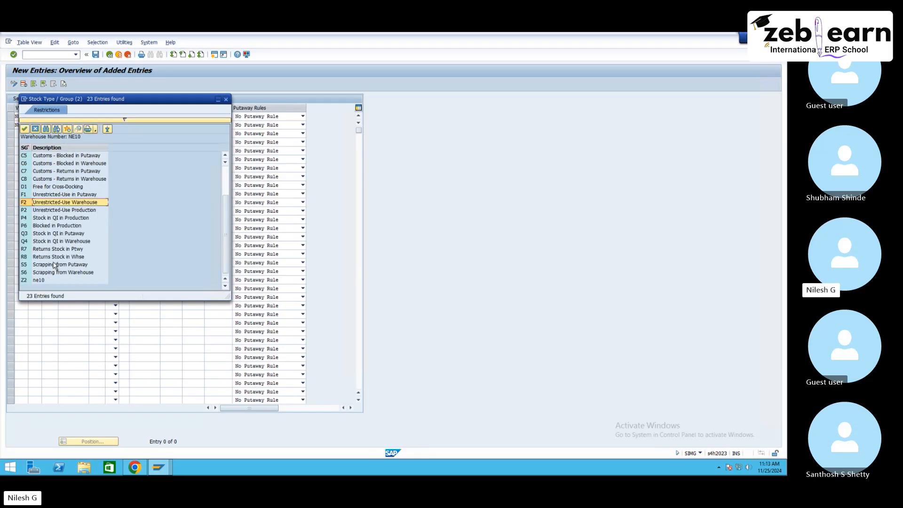
{"action": "left_click", "coordinate": [226, 99]}
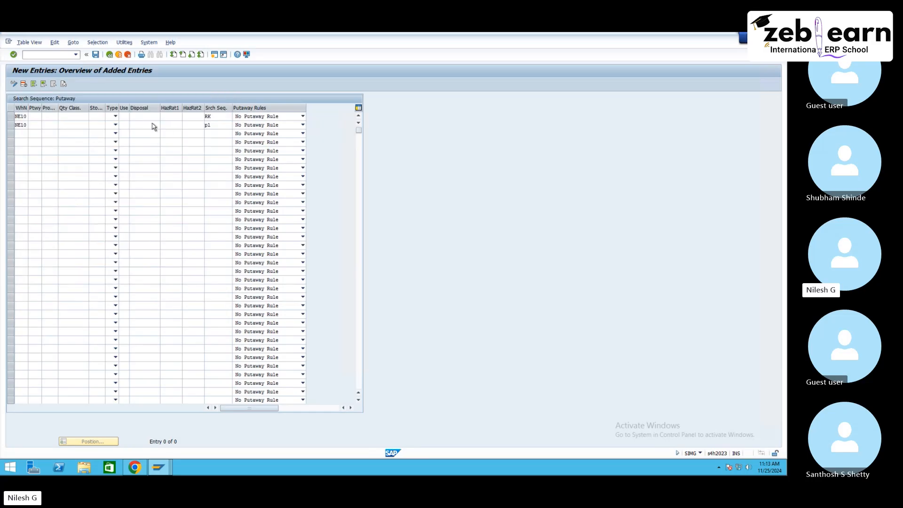
- Set the process type to 1010 in the RK row and ZNE1 in the PL row, confirm the entries and save them
{"action": "left_click", "coordinate": [50, 116]}
{"action": "type", "text": "1010"}
{"action": "left_click", "coordinate": [53, 125]}
{"action": "left_click", "coordinate": [62, 126]}
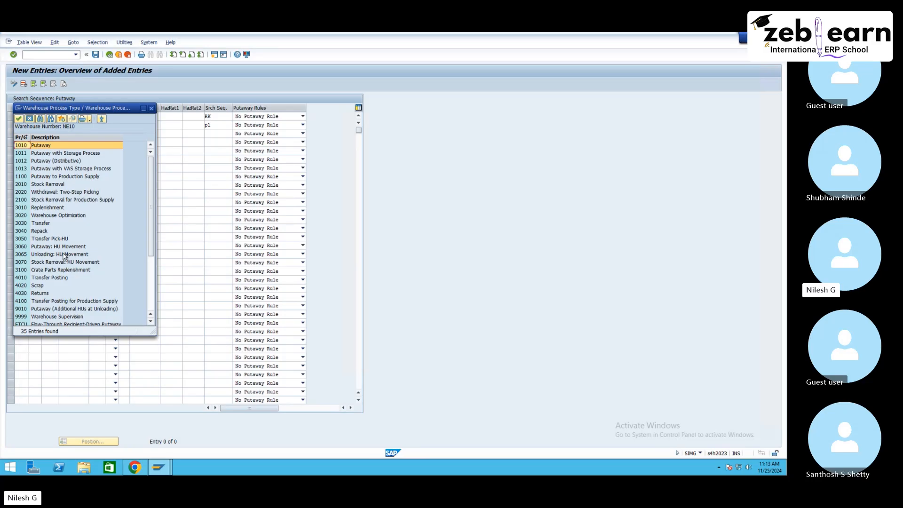
{"action": "scroll", "coordinate": [47, 285], "scroll_direction": "down", "scroll_amount": 4}
{"action": "right_click", "coordinate": [47, 285]}
{"action": "key", "text": "Escape"}
{"action": "scroll", "coordinate": [48, 285], "scroll_direction": "down", "scroll_amount": 1}
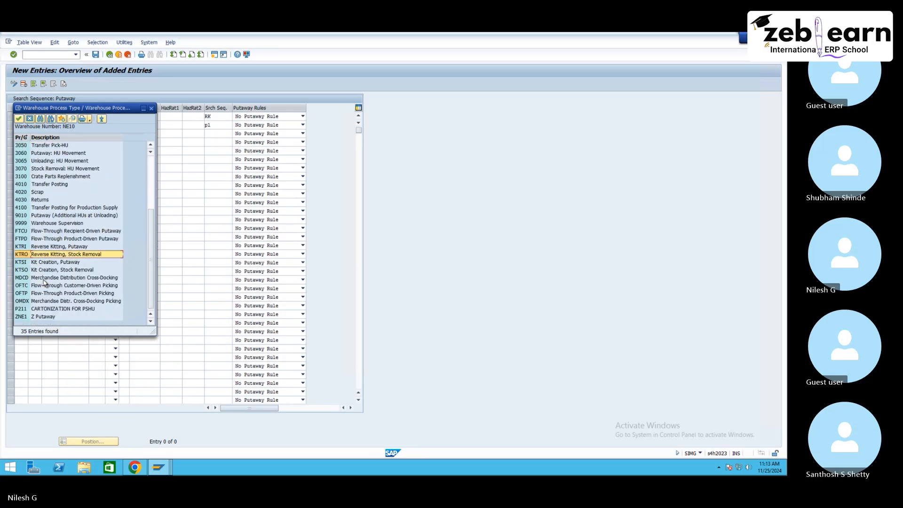
{"action": "double_click", "coordinate": [45, 316]}
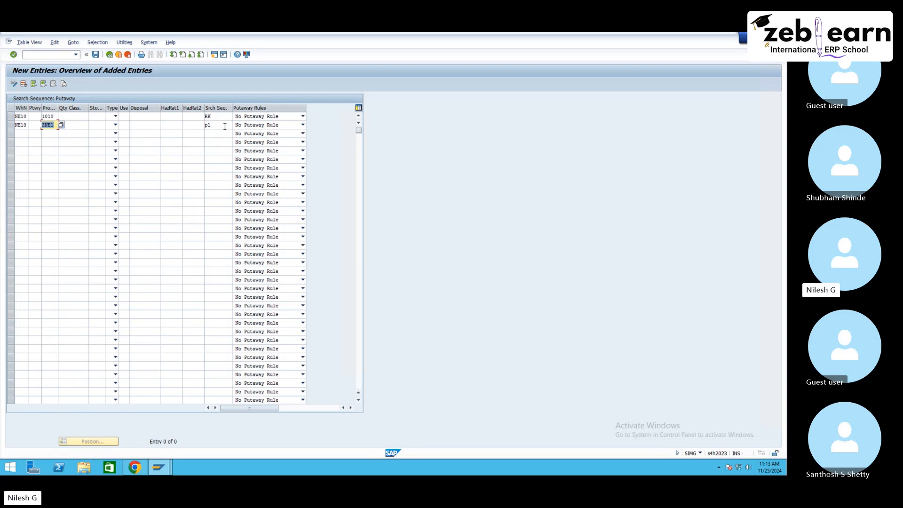
{"action": "key", "text": "Return"}
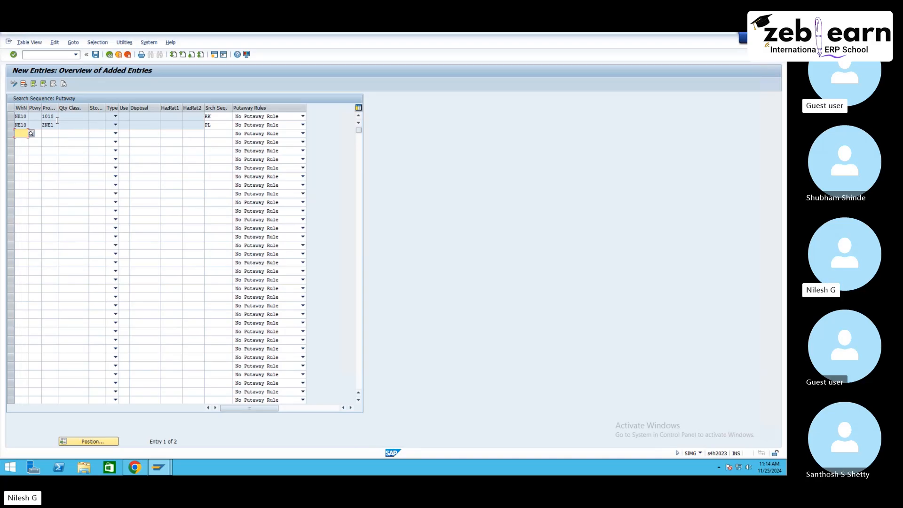
{"action": "left_click", "coordinate": [97, 55]}
{"action": "left_click", "coordinate": [120, 172]}
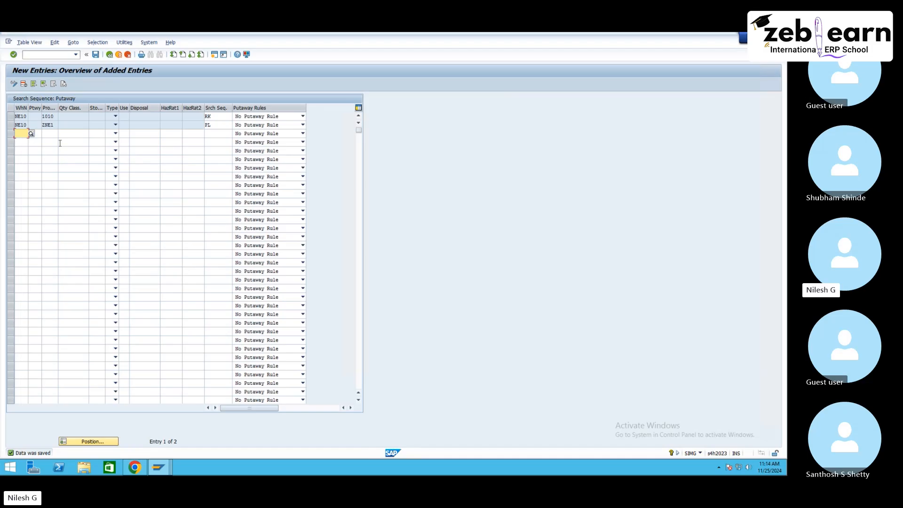
- Fill a third row with warehouse NE10, stock type F1 and search sequence AL
{"action": "type", "text": "ne10"}
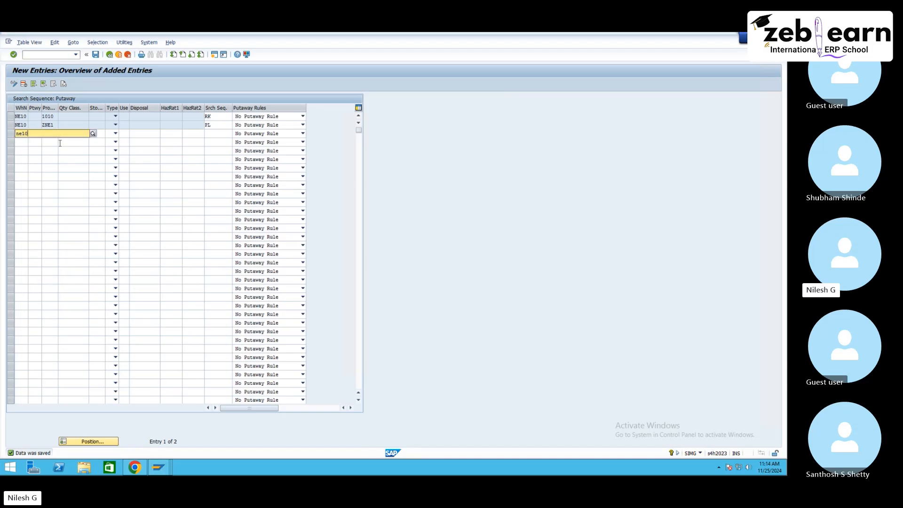
{"action": "key", "text": "Tab"}
{"action": "key", "text": "Tab"}
{"action": "key", "text": "Tab"}
{"action": "key", "text": "Tab"}
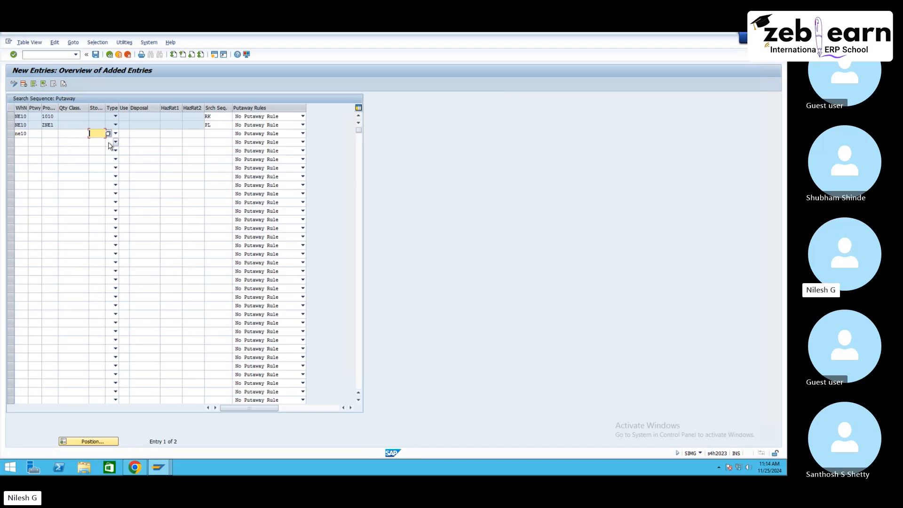
{"action": "type", "text": "f1"}
{"action": "left_click", "coordinate": [212, 135]}
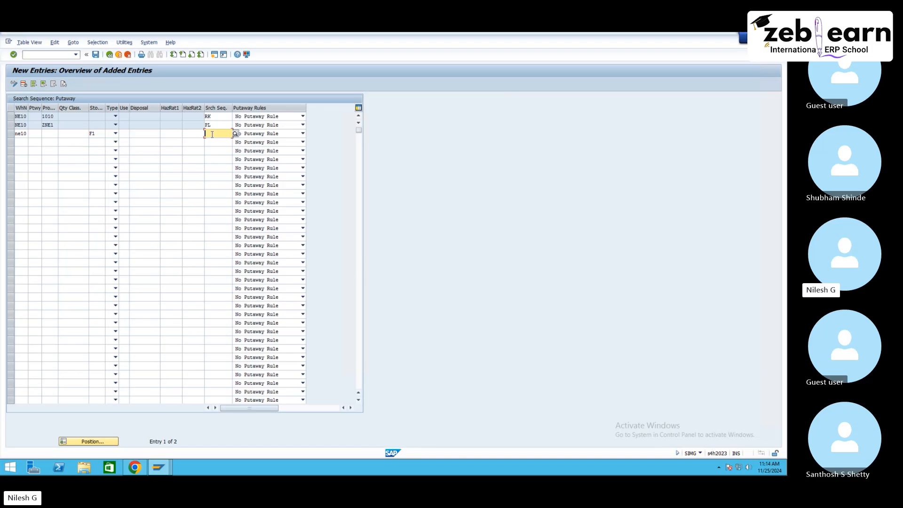
{"action": "type", "text": "AL"}
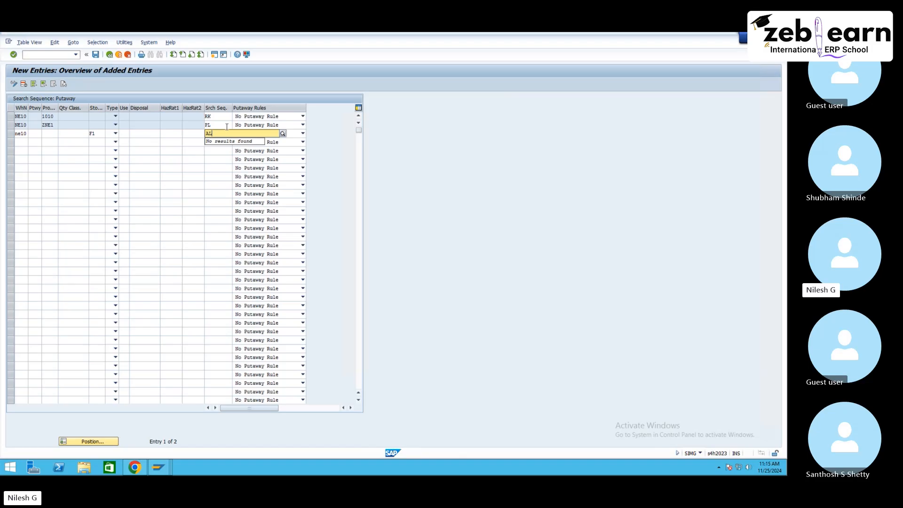
- Clear the third row's warehouse, stock type and search sequence from the new putaway entries
{"action": "left_click", "coordinate": [22, 133]}
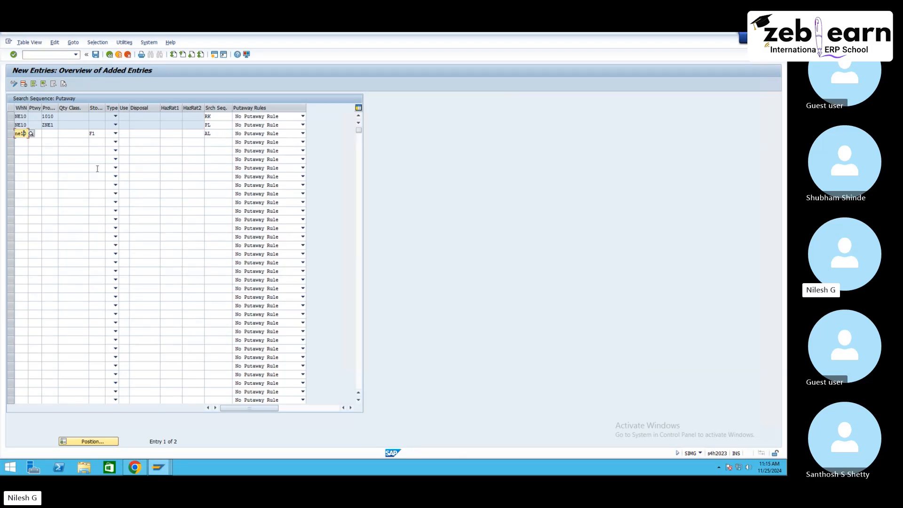
{"action": "key", "text": "Delete"}
{"action": "key", "text": "BackSpace"}
{"action": "key", "text": "BackSpace"}
{"action": "key", "text": "BackSpace"}
{"action": "key", "text": "Tab"}
{"action": "key", "text": "Tab"}
{"action": "key", "text": "Tab"}
{"action": "key", "text": "Tab"}
{"action": "key", "text": "Delete"}
{"action": "key", "text": "Tab"}
{"action": "key", "text": "Tab"}
{"action": "key", "text": "Tab"}
{"action": "key", "text": "Tab"}
{"action": "key", "text": "Tab"}
{"action": "key", "text": "Return"}
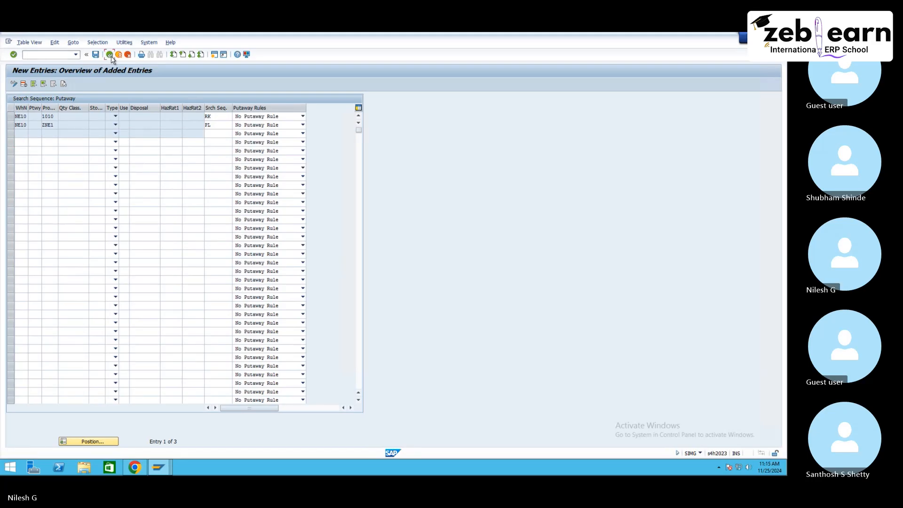
- Return to the IMG, open Optimize Access Strategy for Storage Type Search: Putaway and position the list at warehouse NE10
{"action": "left_click", "coordinate": [110, 55]}
{"action": "left_click", "coordinate": [110, 55]}
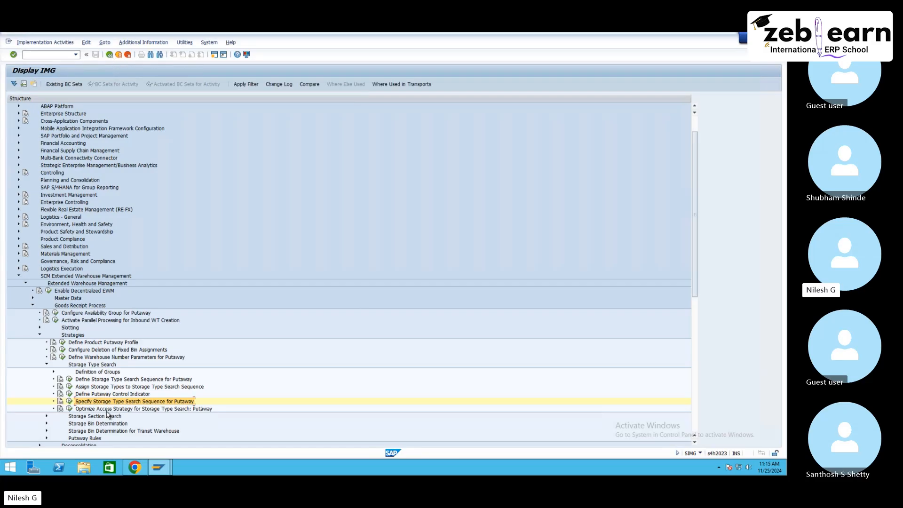
{"action": "left_click", "coordinate": [71, 409]}
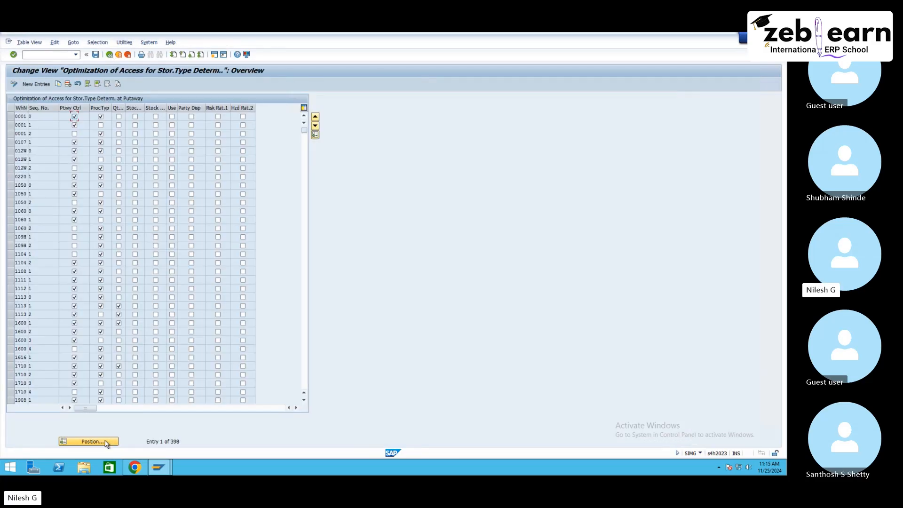
{"action": "left_click", "coordinate": [107, 442]}
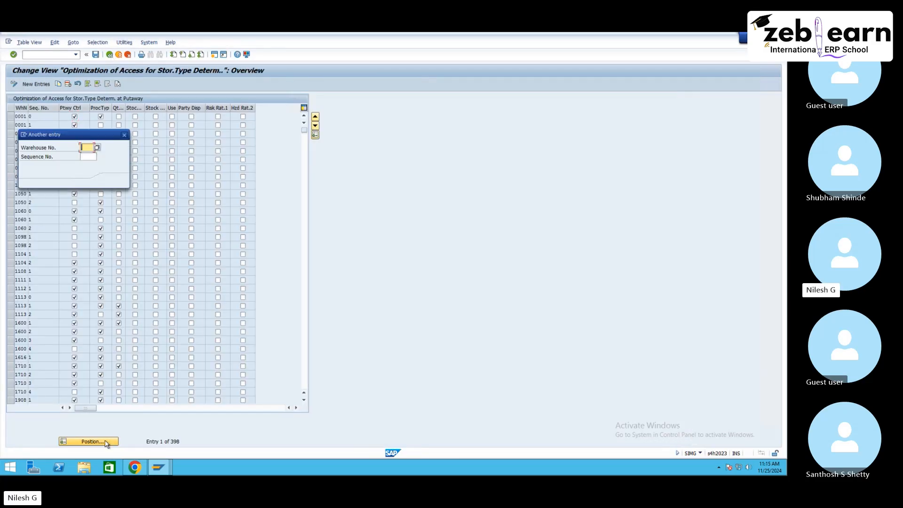
{"action": "type", "text": "NE10"}
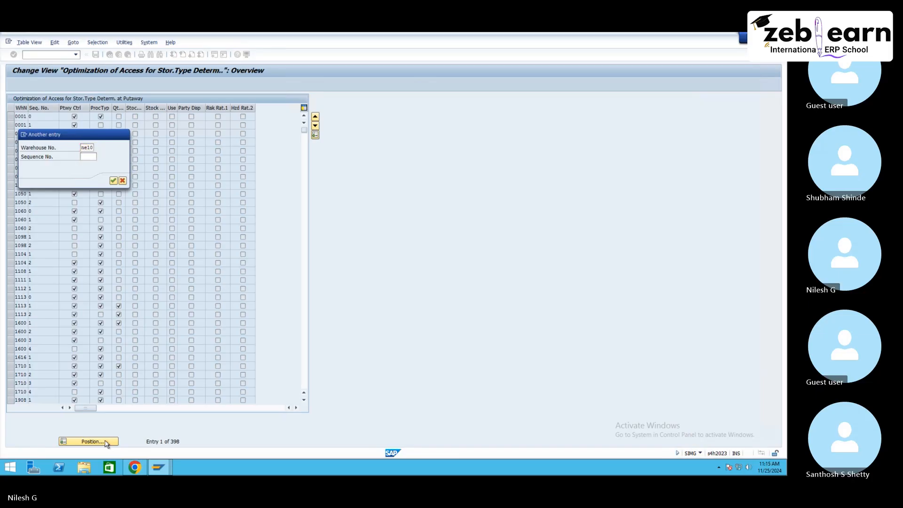
{"action": "key", "text": "Return"}
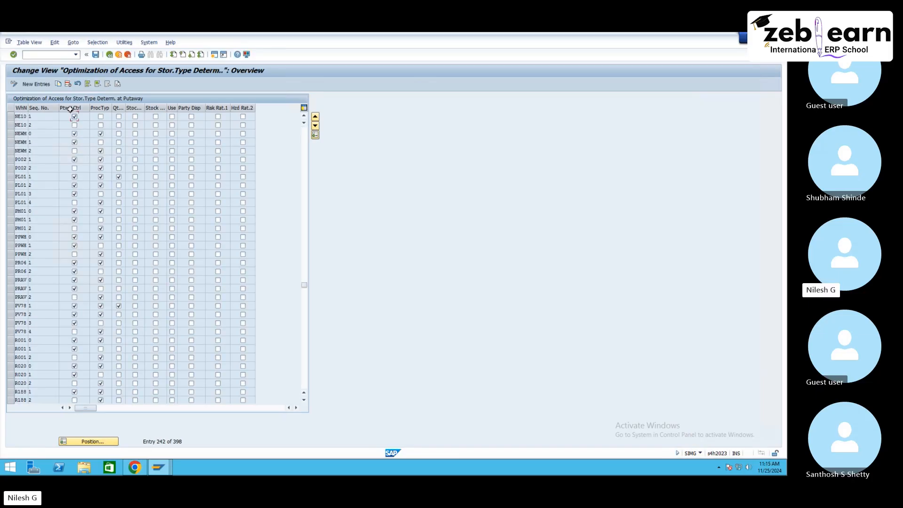
- Toggle the putaway control indicator for NE10 sequences 1 and 2, and save under the customizing request test 1050
{"action": "left_click", "coordinate": [74, 117]}
{"action": "left_click", "coordinate": [75, 125]}
{"action": "left_click", "coordinate": [95, 55]}
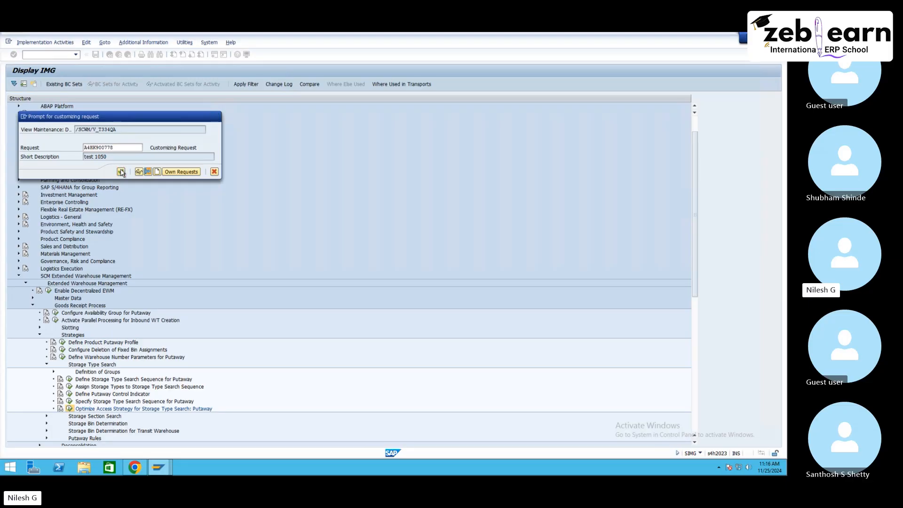
{"action": "left_click", "coordinate": [121, 172]}
{"action": "left_click", "coordinate": [111, 55]}
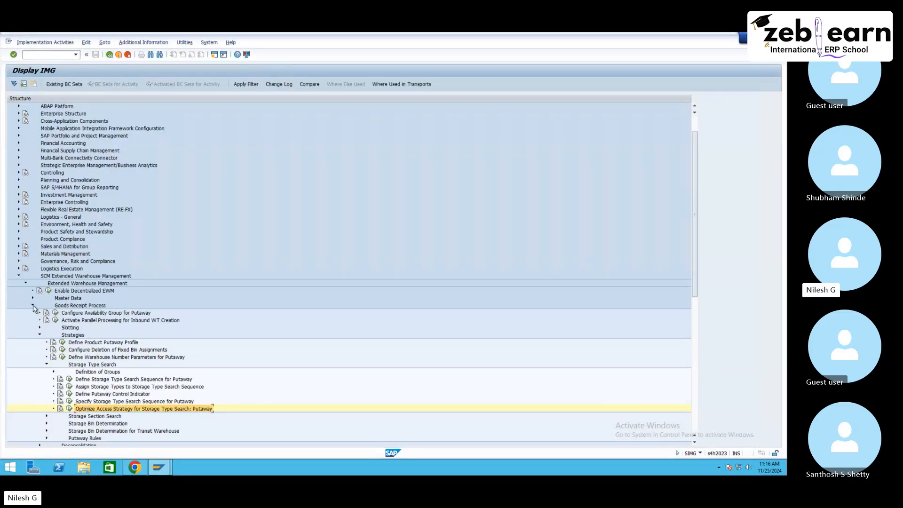
- Collapse Goods Receipt Process and open Define Storage Bin Structure under Master Data, Storage Bins in the IMG
{"action": "left_click", "coordinate": [33, 305]}
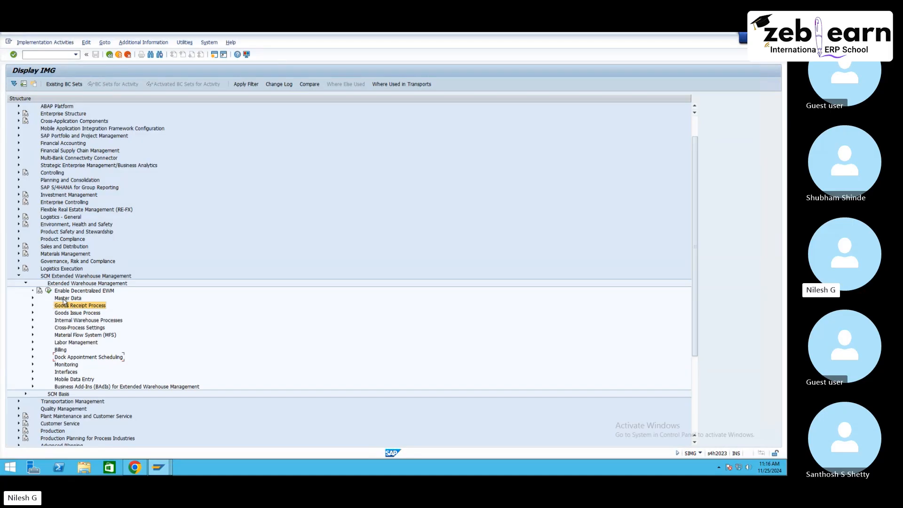
{"action": "left_click", "coordinate": [65, 299]}
{"action": "left_click", "coordinate": [33, 299]}
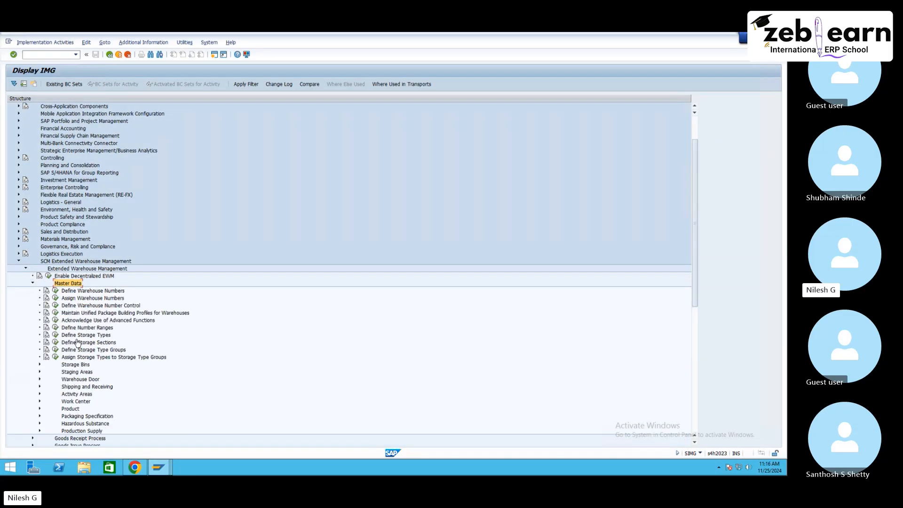
{"action": "left_click", "coordinate": [81, 373]}
{"action": "left_click", "coordinate": [40, 372]}
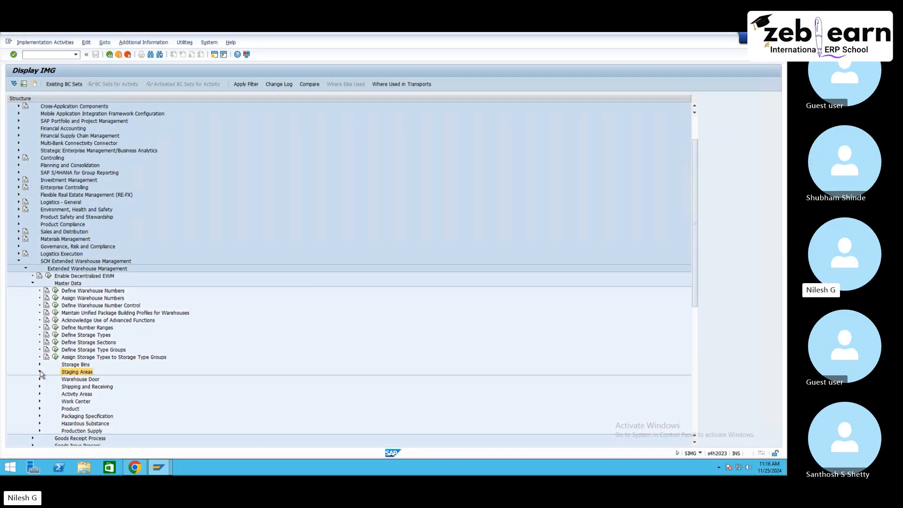
{"action": "left_click", "coordinate": [39, 372]}
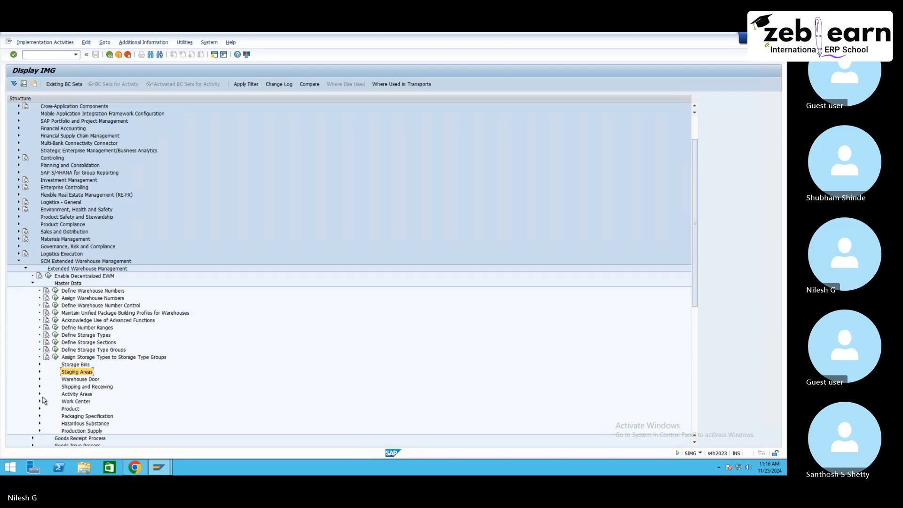
{"action": "left_click", "coordinate": [40, 365]}
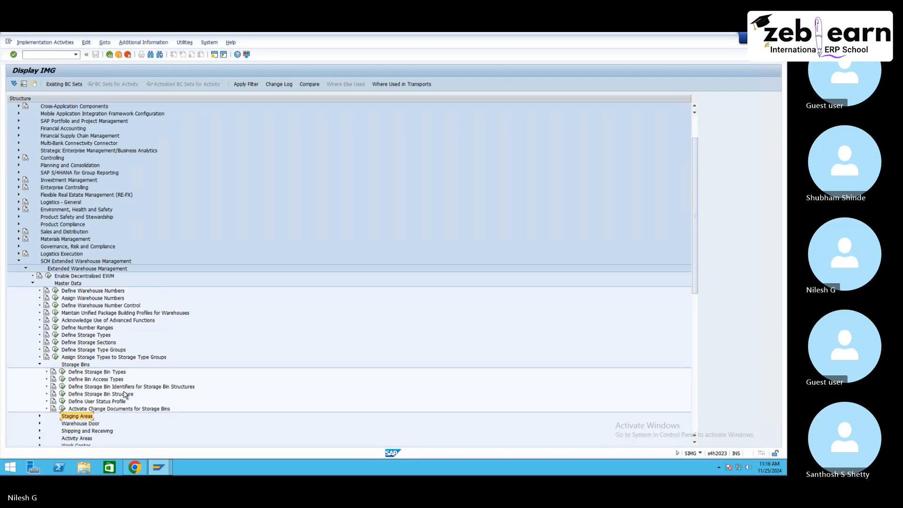
{"action": "left_click", "coordinate": [62, 394]}
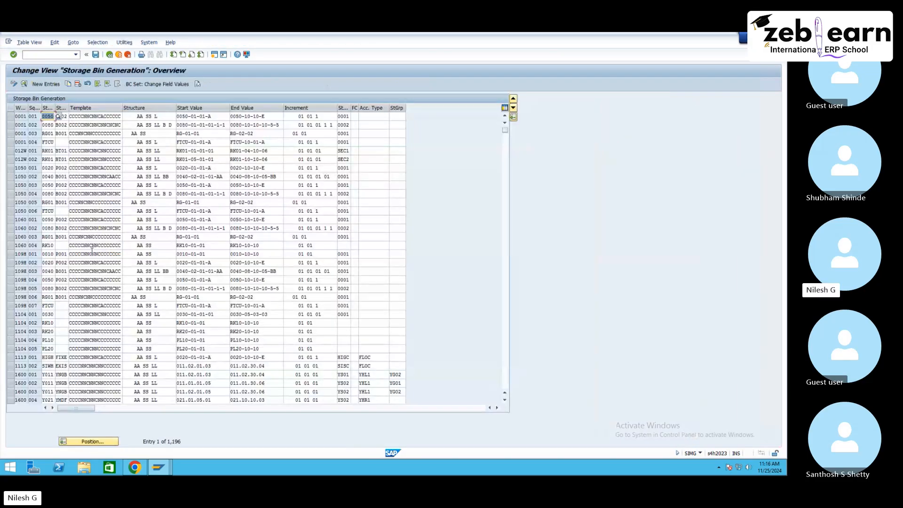
- Position the storage bin structure list at warehouse NE10 and start copying its sequence 001 entry
{"action": "left_click", "coordinate": [100, 441]}
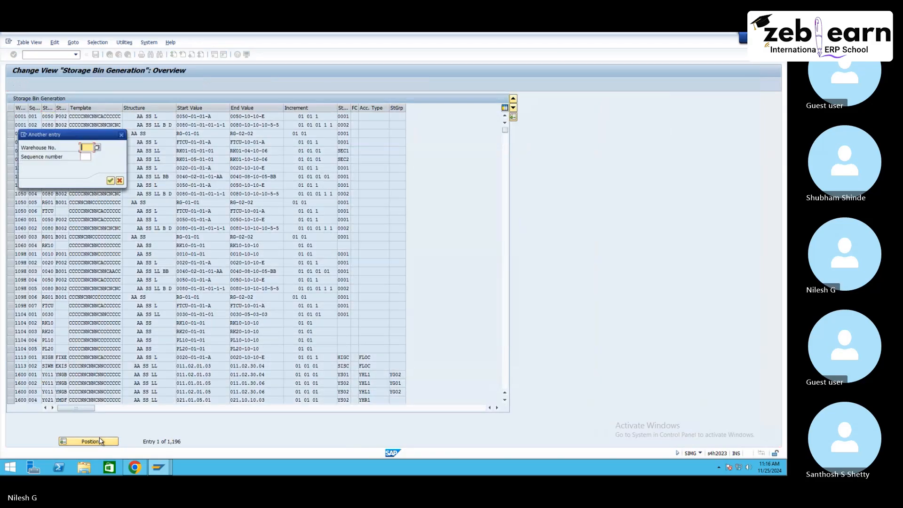
{"action": "type", "text": "ne10"}
{"action": "key", "text": "Return"}
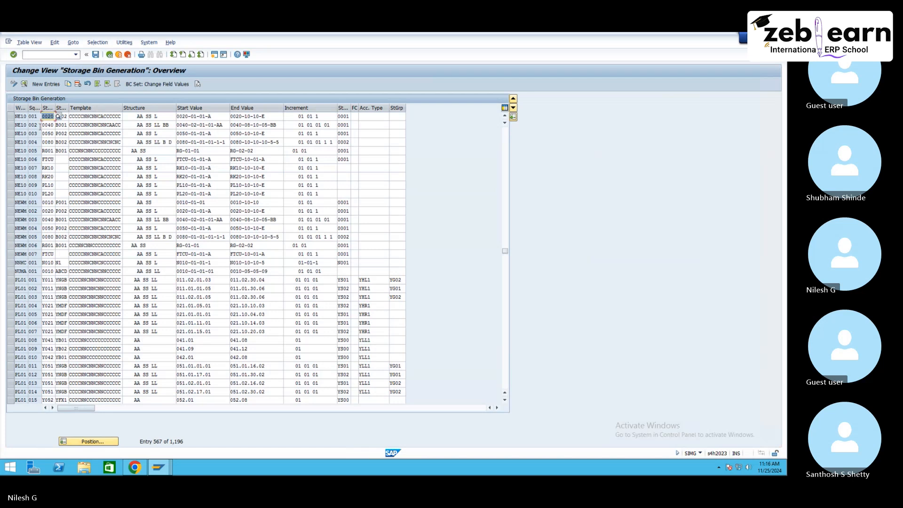
{"action": "left_click", "coordinate": [11, 116]}
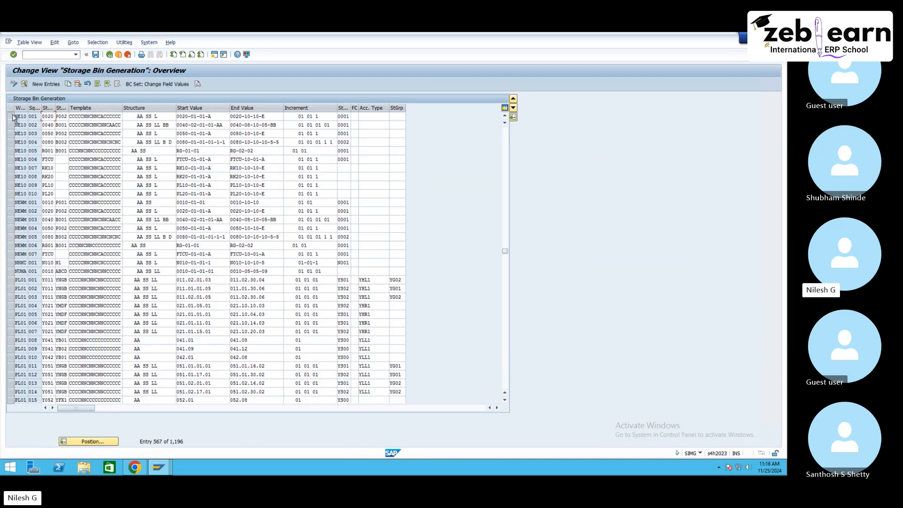
{"action": "left_click", "coordinate": [68, 84]}
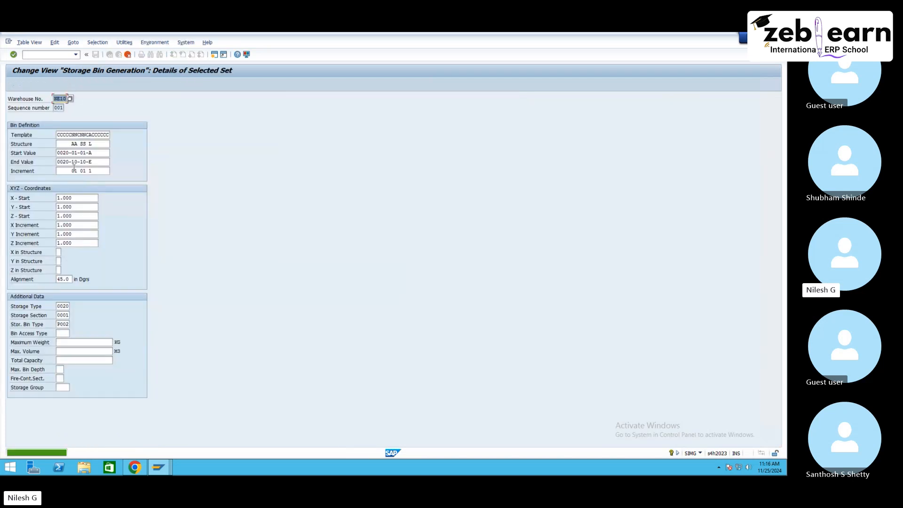
- Change the copied bin definition's end value to RK30-10-10-E
{"action": "left_click", "coordinate": [60, 152]}
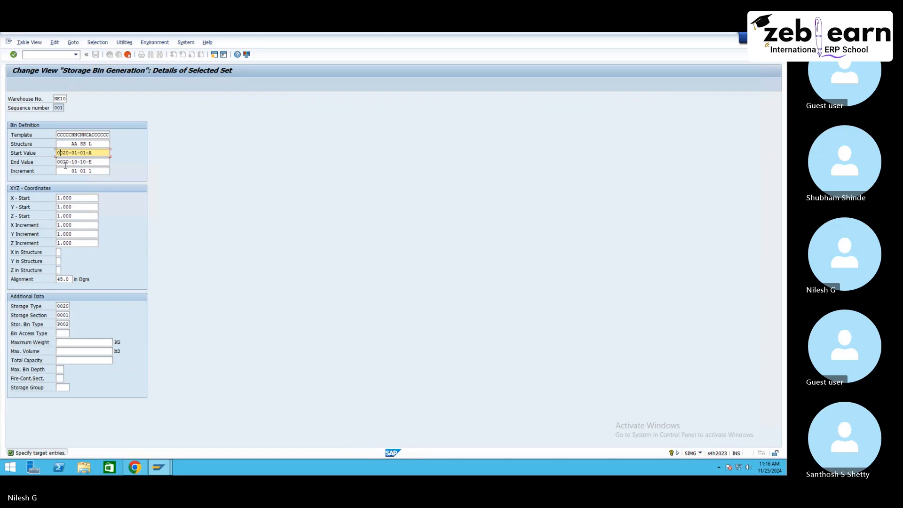
{"action": "key", "text": "Down"}
{"action": "type", "text": "rt"}
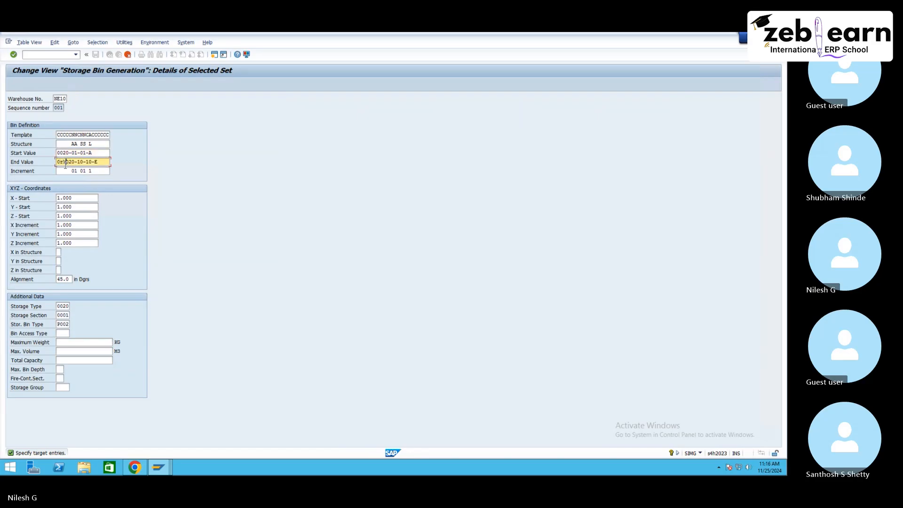
{"action": "key", "text": "Delete"}
{"action": "key", "text": "Delete"}
{"action": "key", "text": "BackSpace"}
{"action": "key", "text": "BackSpace"}
{"action": "key", "text": "Home"}
{"action": "type", "text": "rk3"}
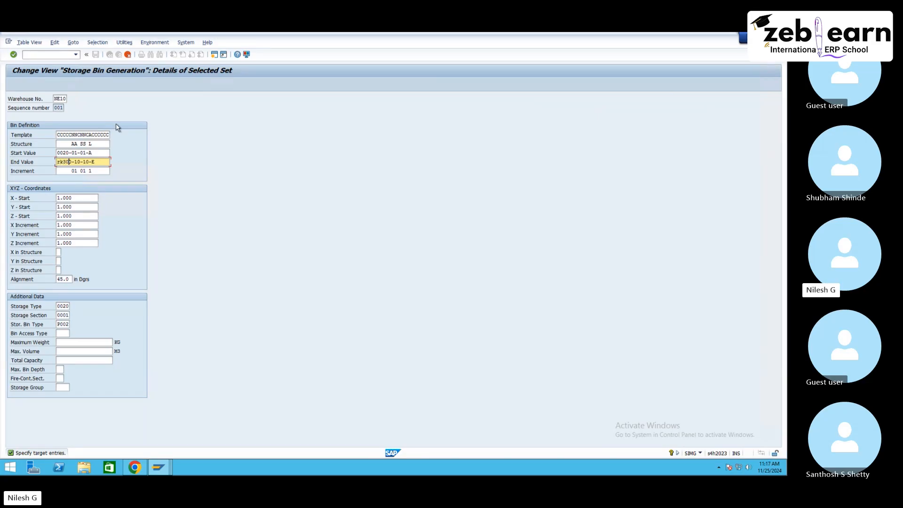
{"action": "key", "text": "Delete"}
- Change the copied bin definition's start value to RK30-01-01-A
{"action": "left_click", "coordinate": [61, 152]}
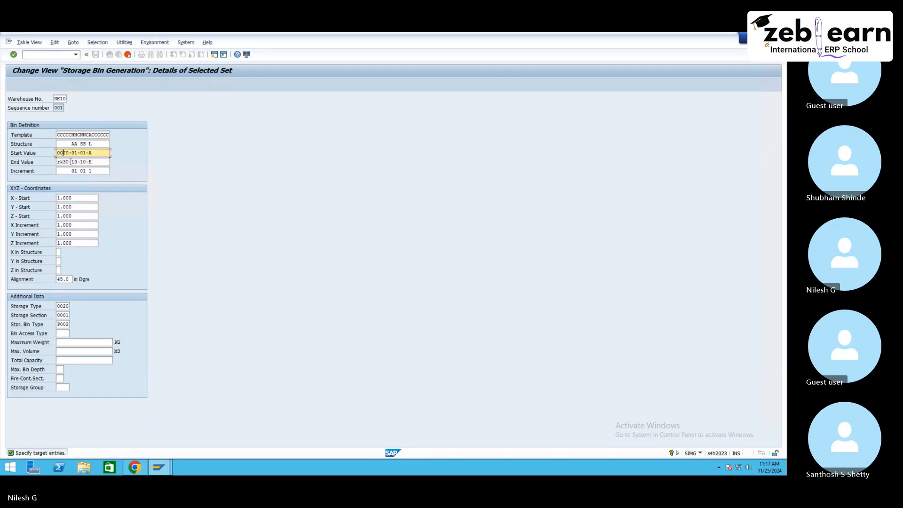
{"action": "key", "text": "Delete"}
{"action": "key", "text": "Delete"}
{"action": "key", "text": "BackSpace"}
{"action": "key", "text": "BackSpace"}
{"action": "type", "text": "rk30"}
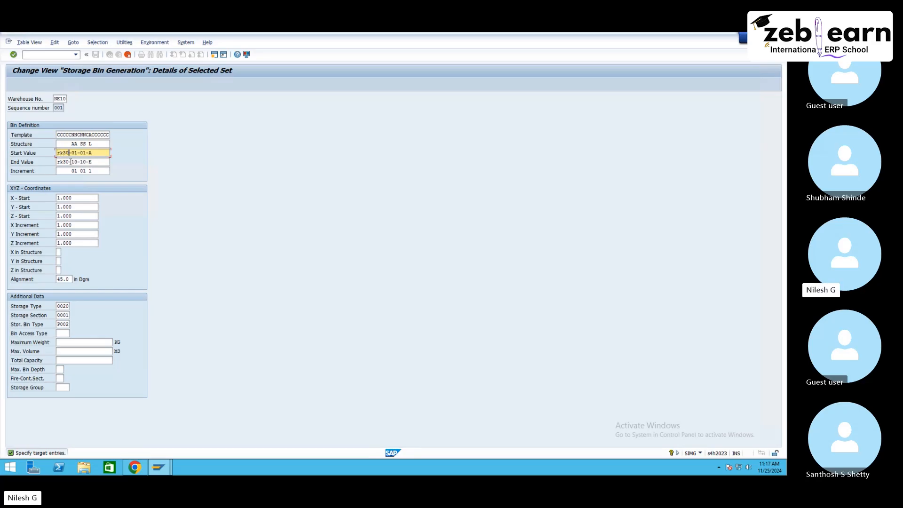
- Set the copy's storage type to RK30 with blank storage section and bin type, and save it under request test 1050
{"action": "left_click", "coordinate": [66, 306]}
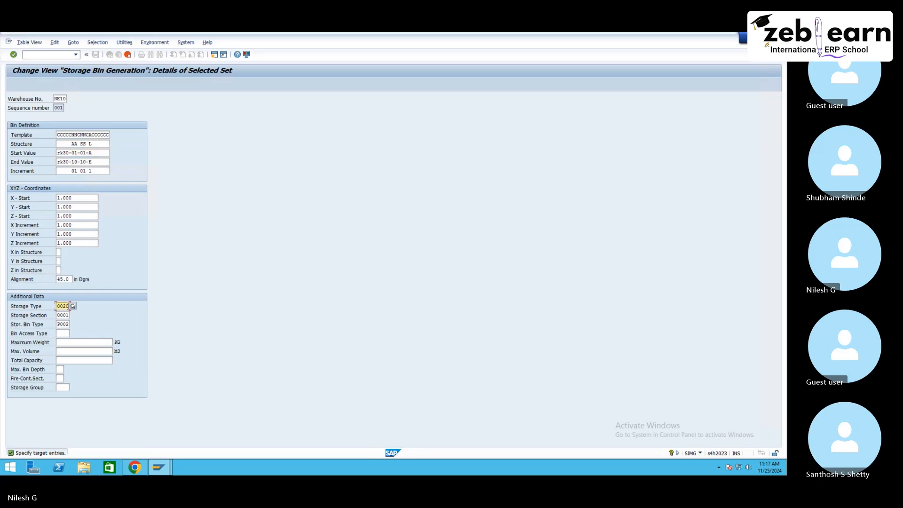
{"action": "key", "text": "BackSpace"}
{"action": "key", "text": "BackSpace"}
{"action": "key", "text": "BackSpace"}
{"action": "key", "text": "BackSpace"}
{"action": "type", "text": "rk30"}
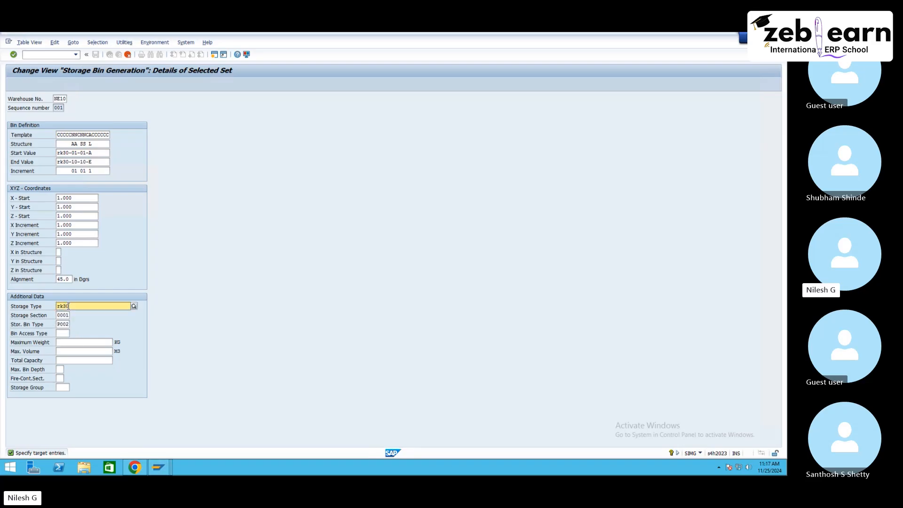
{"action": "key", "text": "Return"}
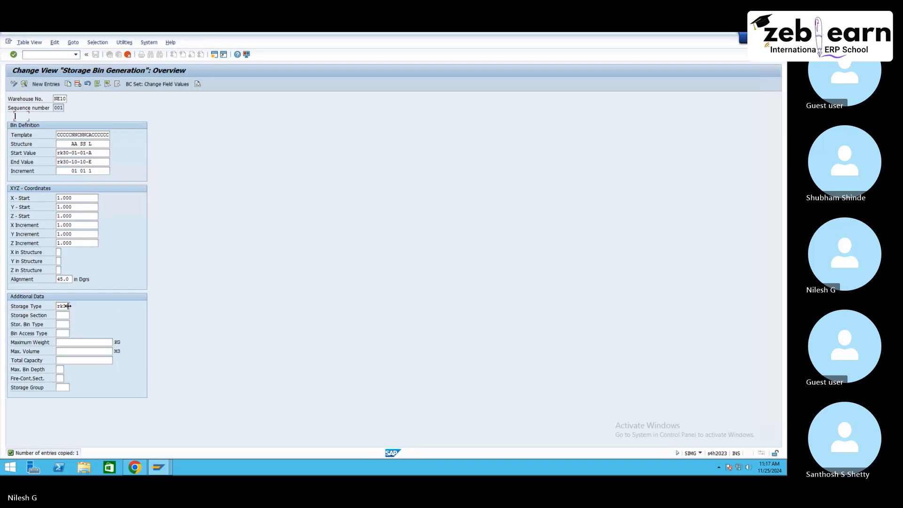
{"action": "left_click", "coordinate": [95, 56]}
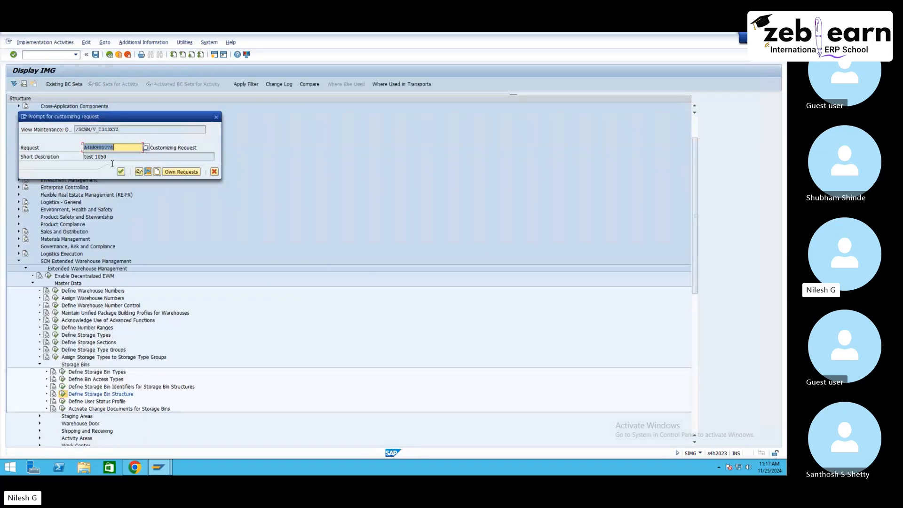
{"action": "left_click", "coordinate": [121, 171]}
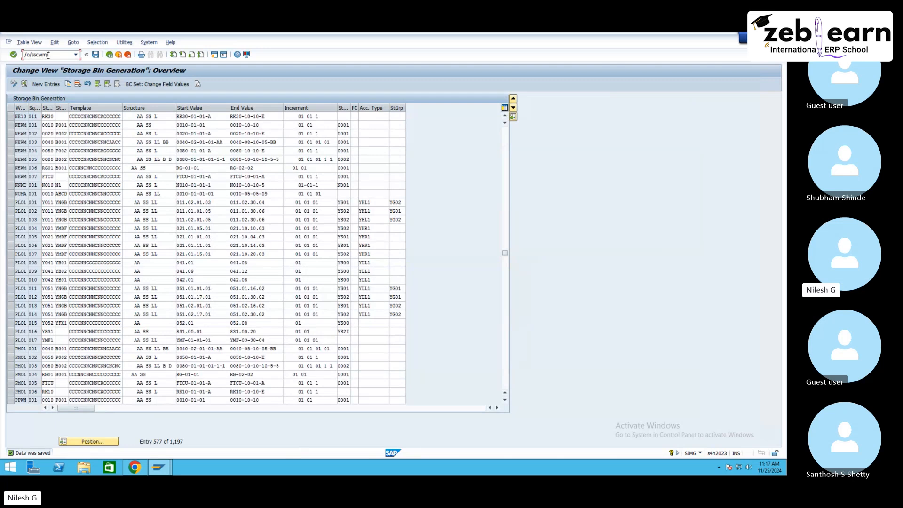
- Open the storage bin mass edit transaction /SCWM/LS11 in a new session
{"action": "left_click", "coordinate": [48, 55]}
{"action": "type", "text": "/o/scw"}
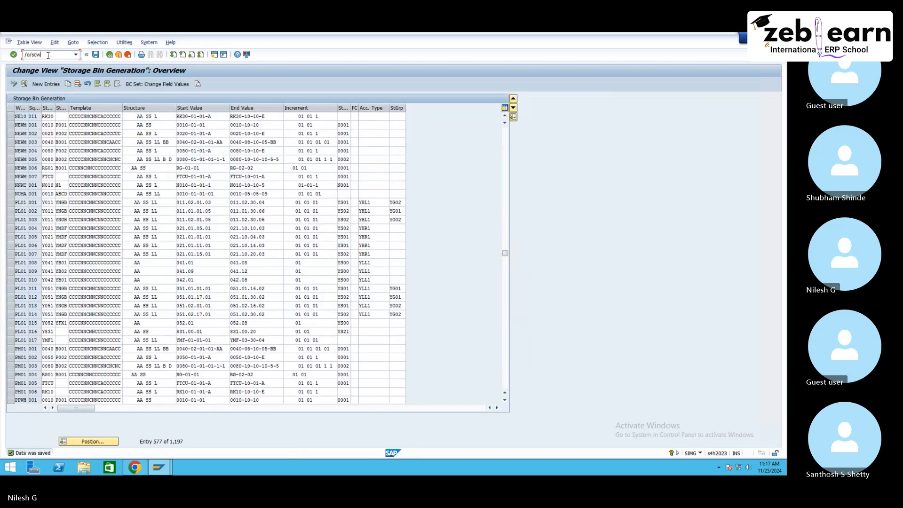
{"action": "type", "text": "m/l"}
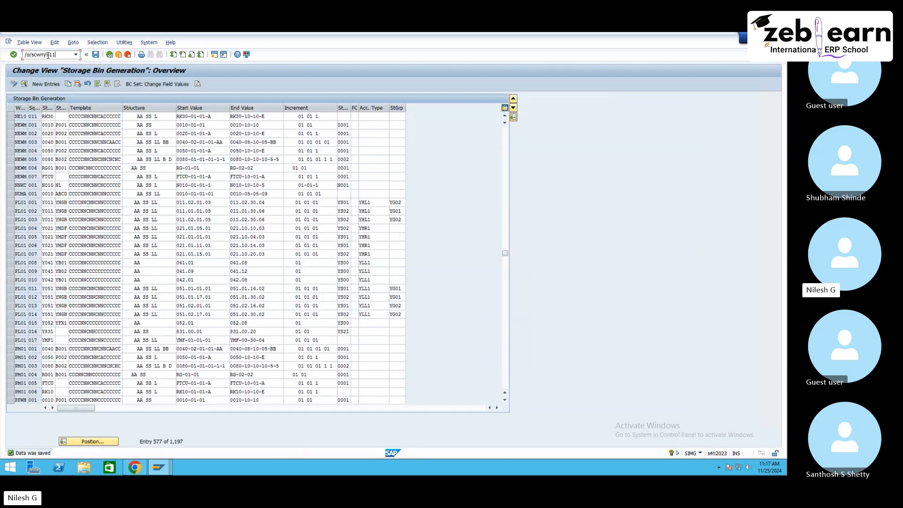
{"action": "type", "text": "s11"}
{"action": "key", "text": "Return"}
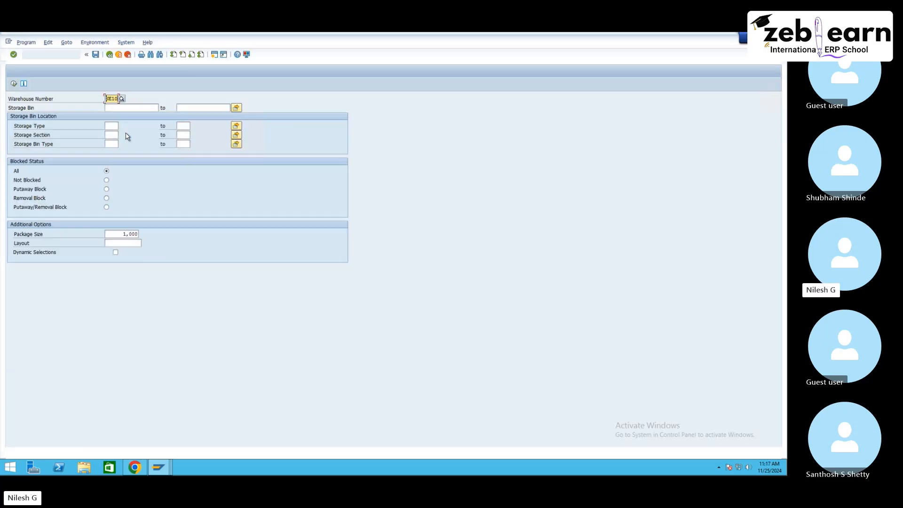
- Switch the new session to transaction /SCWM/LS10 for mass creating storage bins
{"action": "left_click", "coordinate": [55, 57]}
{"action": "type", "text": "/"}
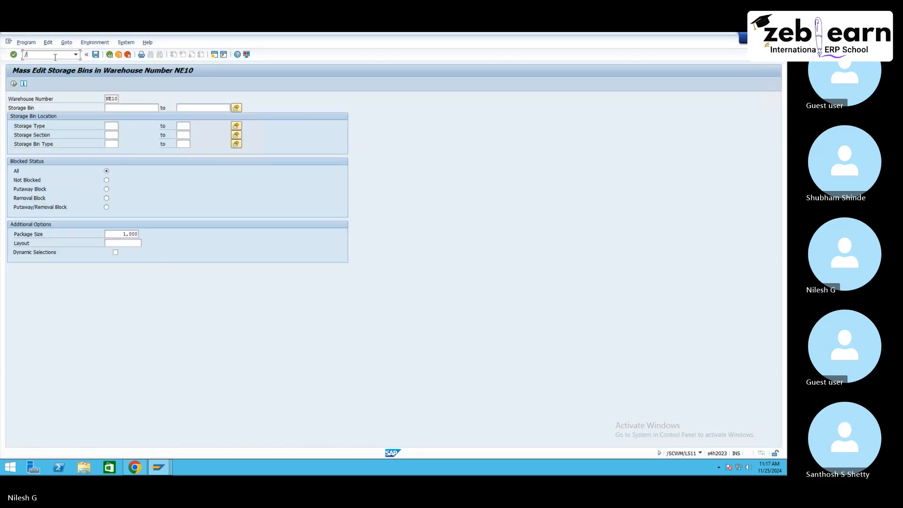
{"action": "type", "text": "n/scwm/ls"}
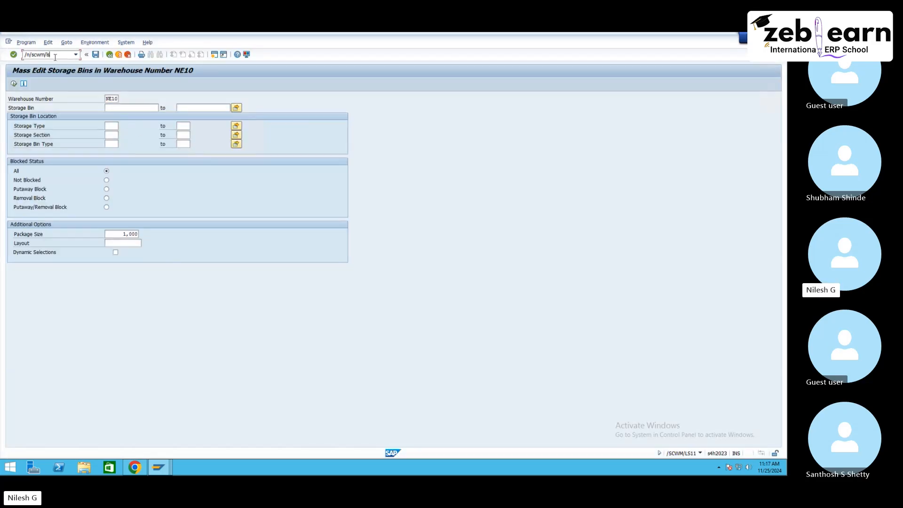
{"action": "type", "text": "10"}
{"action": "key", "text": "Return"}
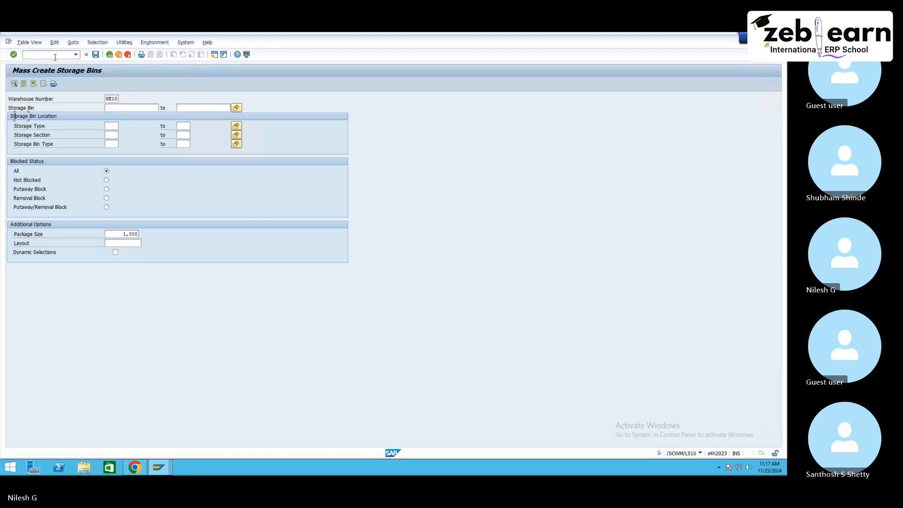
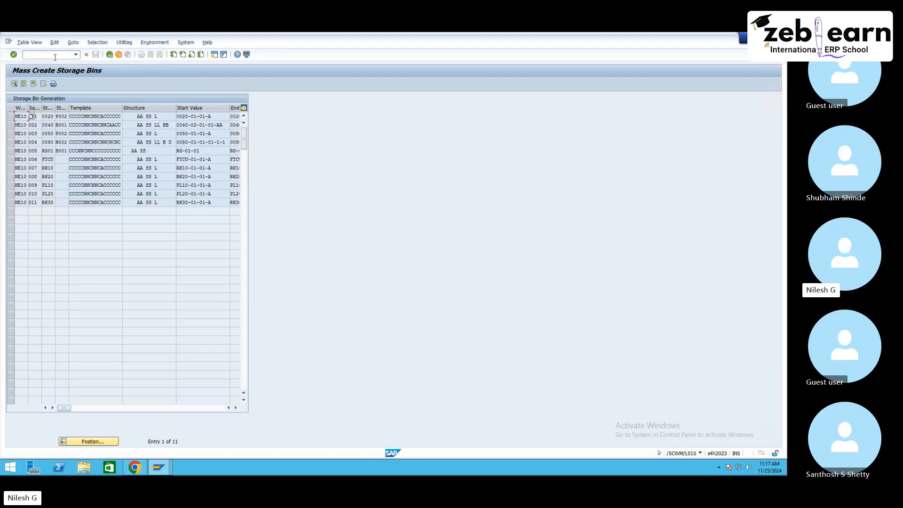
- Create and save the storage bins from warehouse NE10's sequence 011 definition for storage type RK30
{"action": "double_click", "coordinate": [51, 203]}
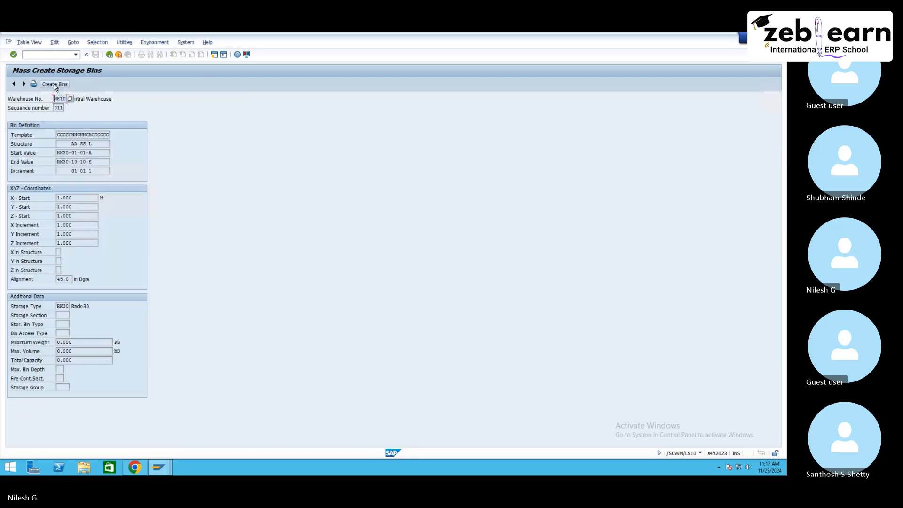
{"action": "left_click", "coordinate": [55, 84]}
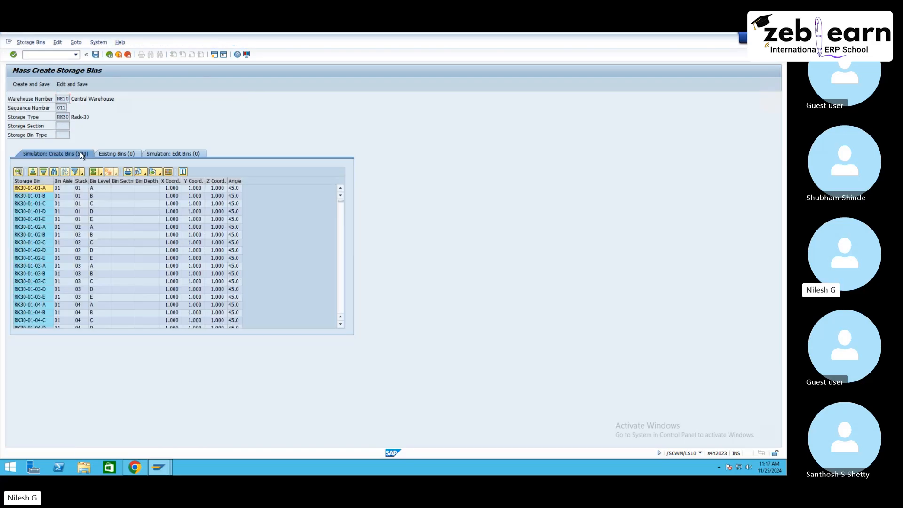
{"action": "left_click", "coordinate": [42, 84]}
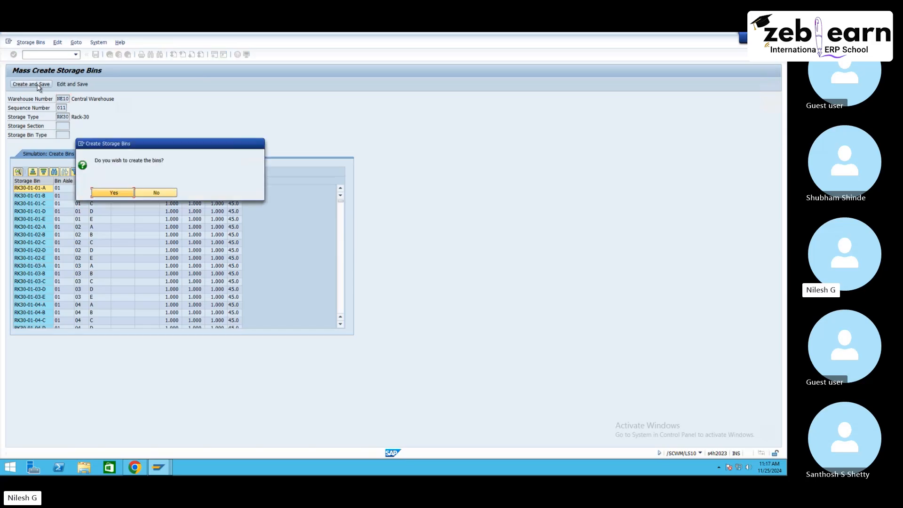
{"action": "left_click", "coordinate": [120, 193]}
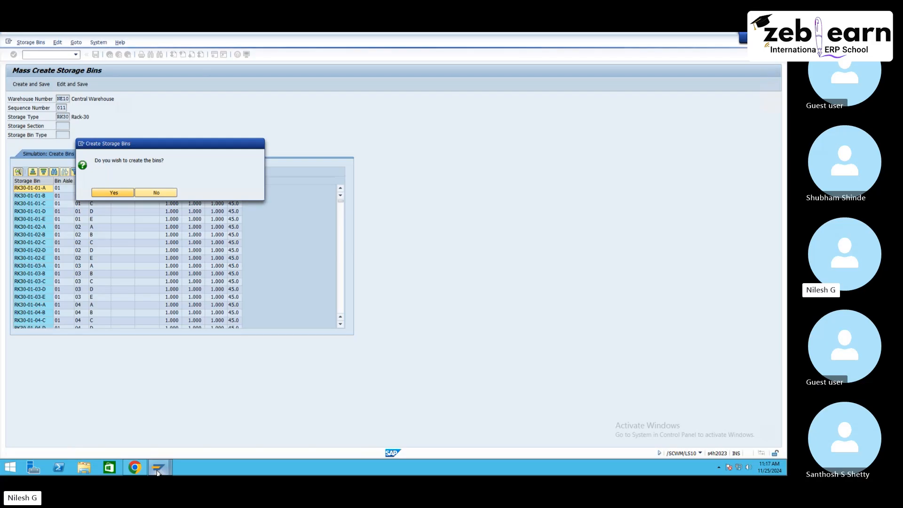
- Copy the ASN of the last delivery in the inbound delivery list and open transaction VL31N in a new session
{"action": "mouse_move", "coordinate": [158, 467]}
{"action": "left_click", "coordinate": [138, 444]}
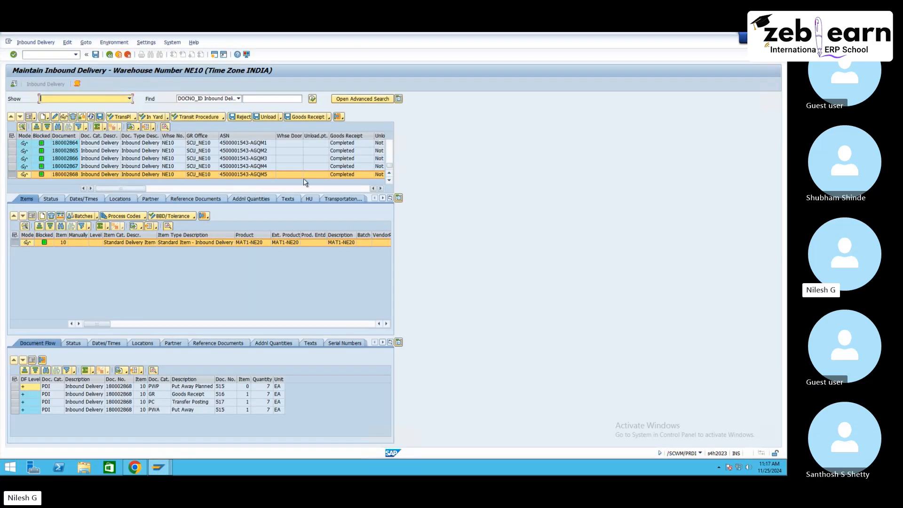
{"action": "left_click", "coordinate": [247, 175]}
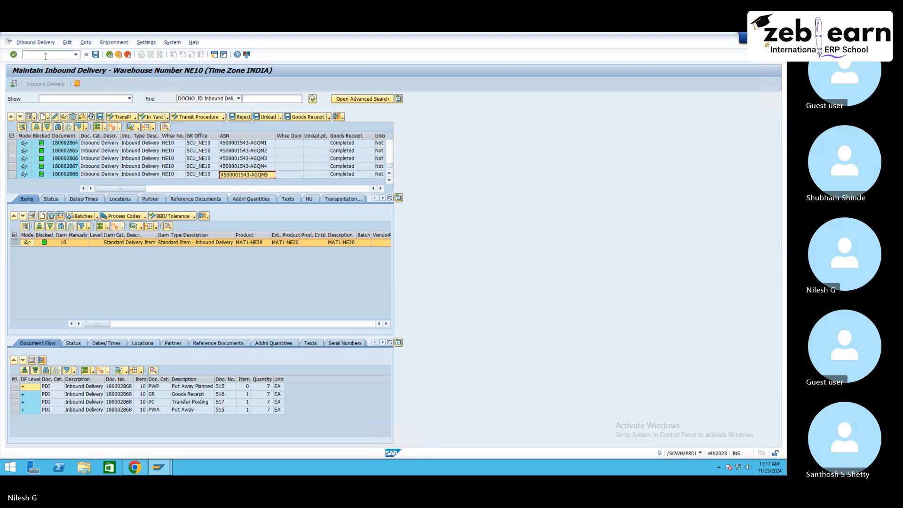
{"action": "type", "text": "/o/vl31n"}
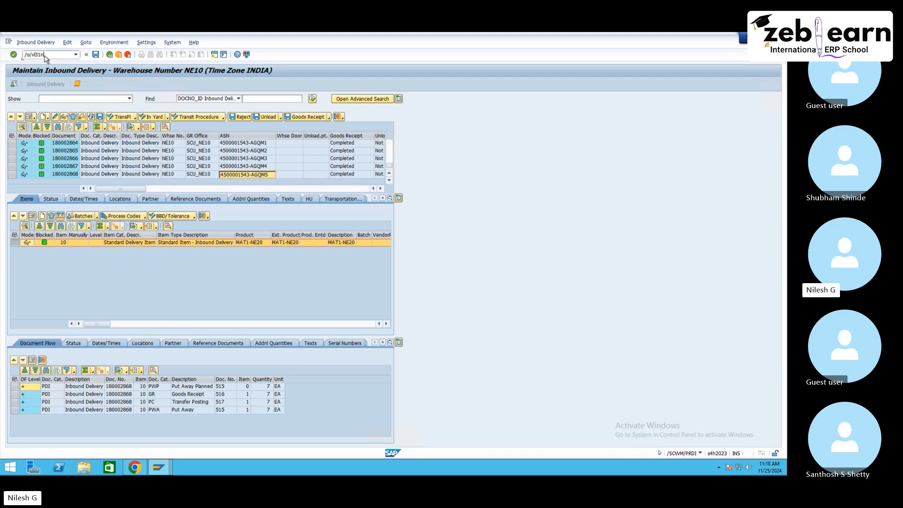
{"action": "key", "text": "Return"}
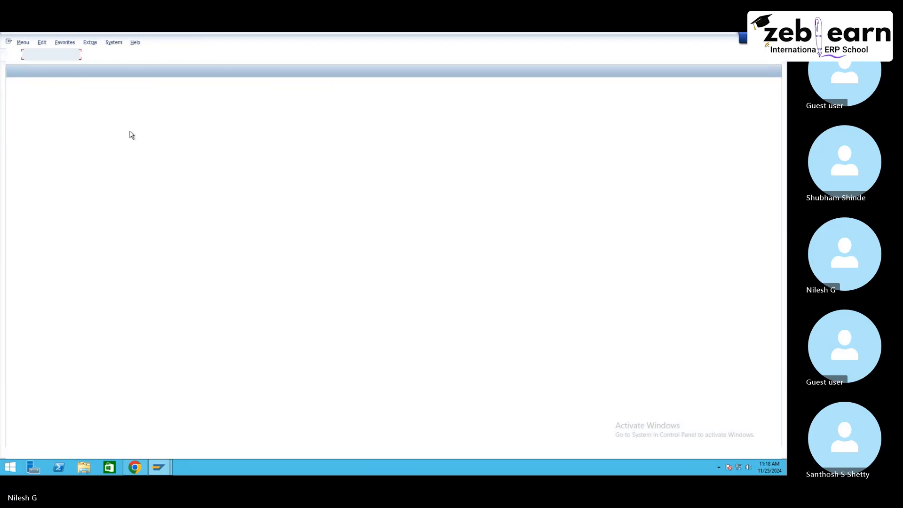
{"action": "type", "text": "vl"}
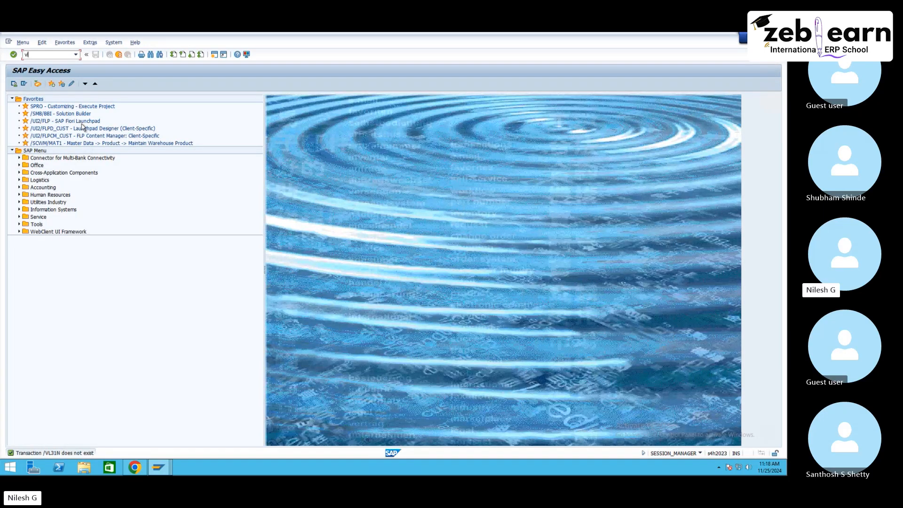
{"action": "type", "text": "31"}
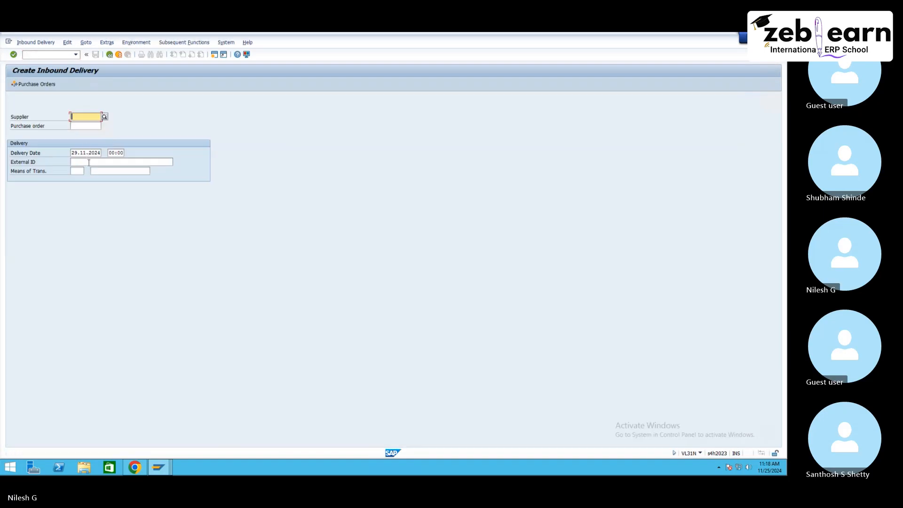
- Try to create an inbound delivery for the copied purchase order with an external ID ending in ST010
{"action": "left_click", "coordinate": [83, 127]}
{"action": "key", "text": "ctrl+v"}
{"action": "left_click", "coordinate": [86, 162]}
{"action": "key", "text": "ctrl+v"}
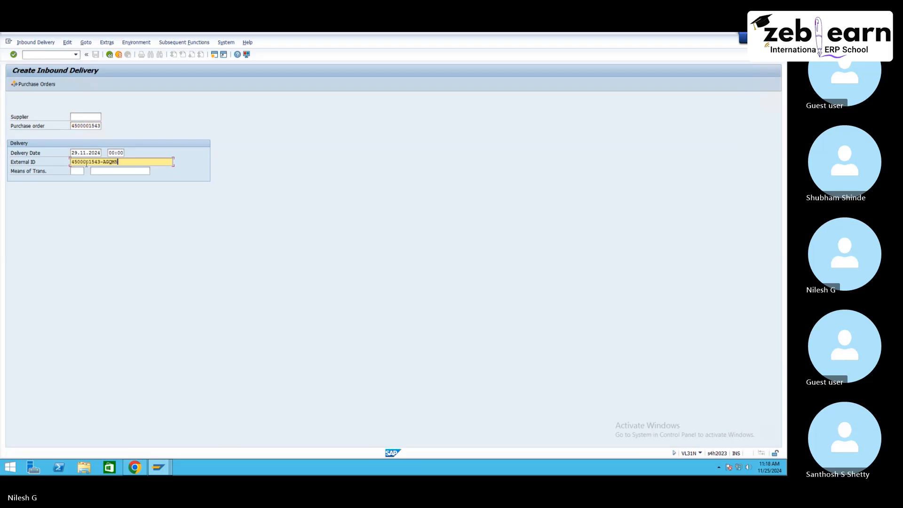
{"action": "type", "text": "-"}
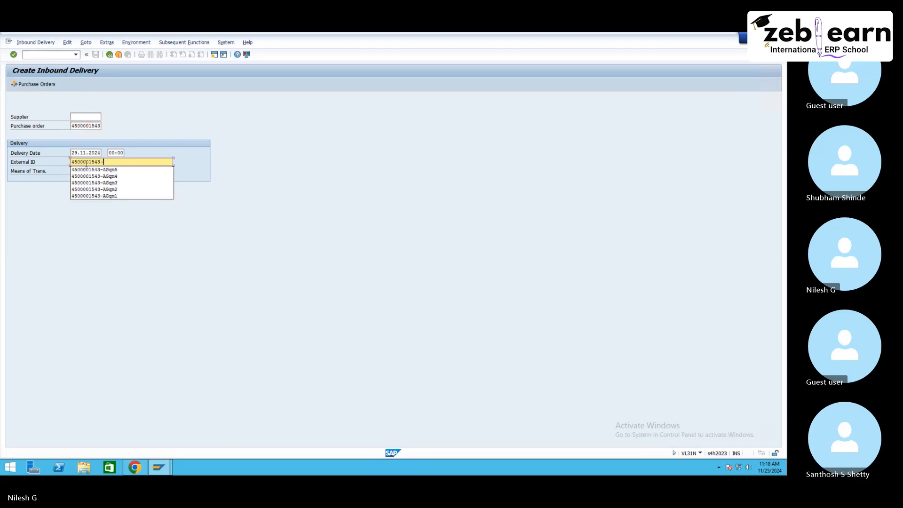
{"action": "type", "text": "AGST010"}
{"action": "key", "text": "Return"}
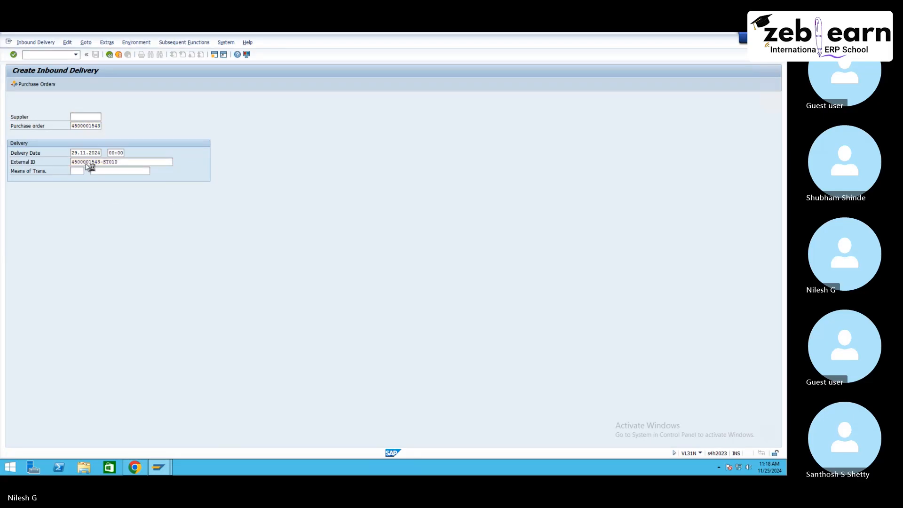
{"action": "left_click", "coordinate": [173, 189]}
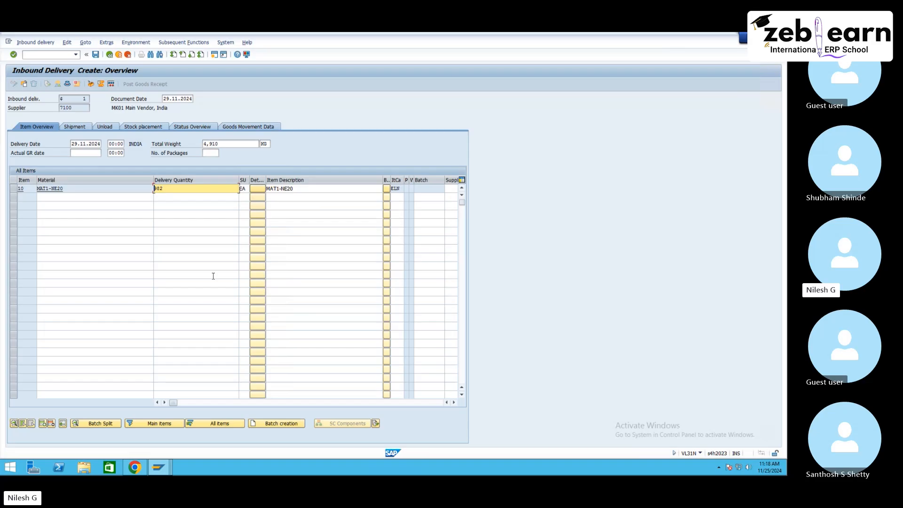
- Copy the ASN ending in AG01011 from the inbound delivery list and discard the unfinished inbound delivery
{"action": "left_click", "coordinate": [158, 467]}
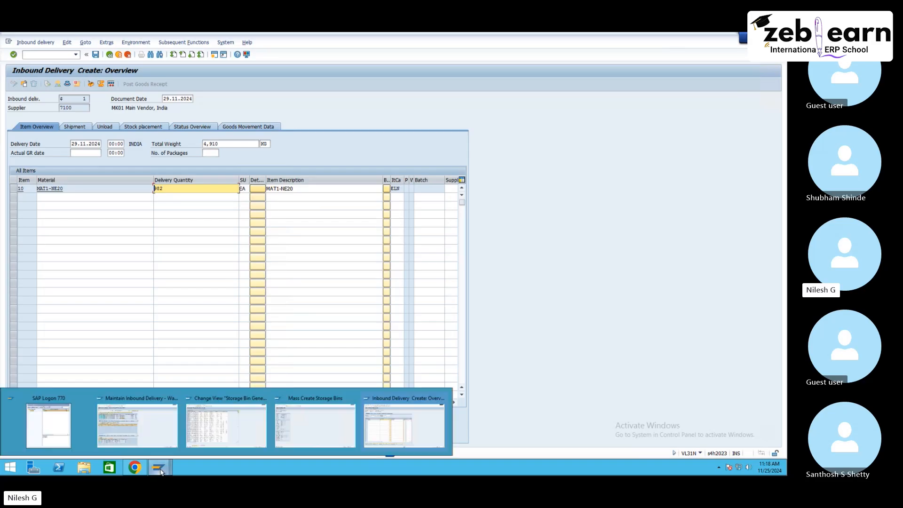
{"action": "left_click", "coordinate": [137, 427]}
{"action": "left_click", "coordinate": [260, 166]}
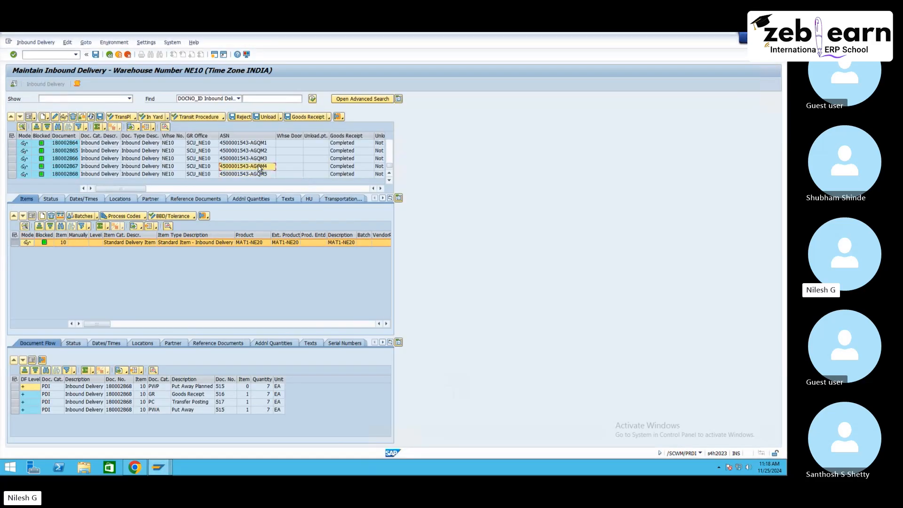
{"action": "scroll", "coordinate": [259, 167], "scroll_direction": "up", "scroll_amount": 1}
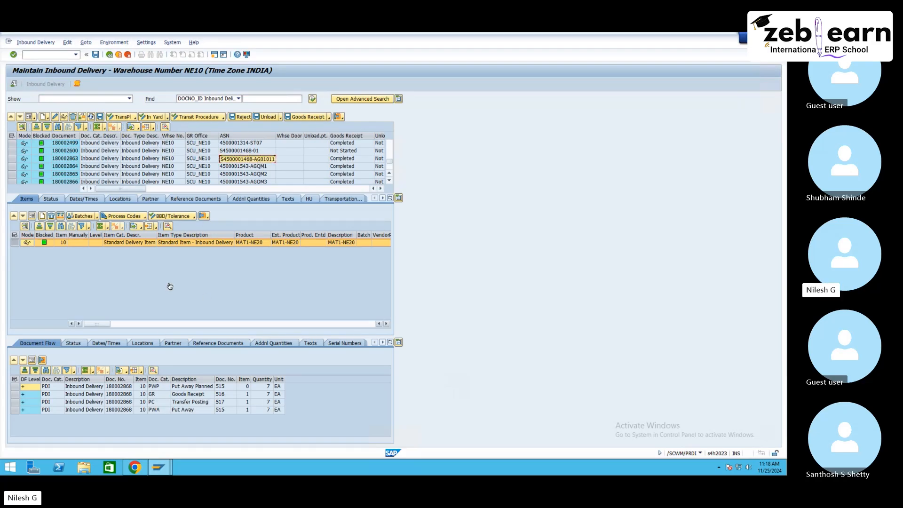
{"action": "left_click", "coordinate": [159, 468]}
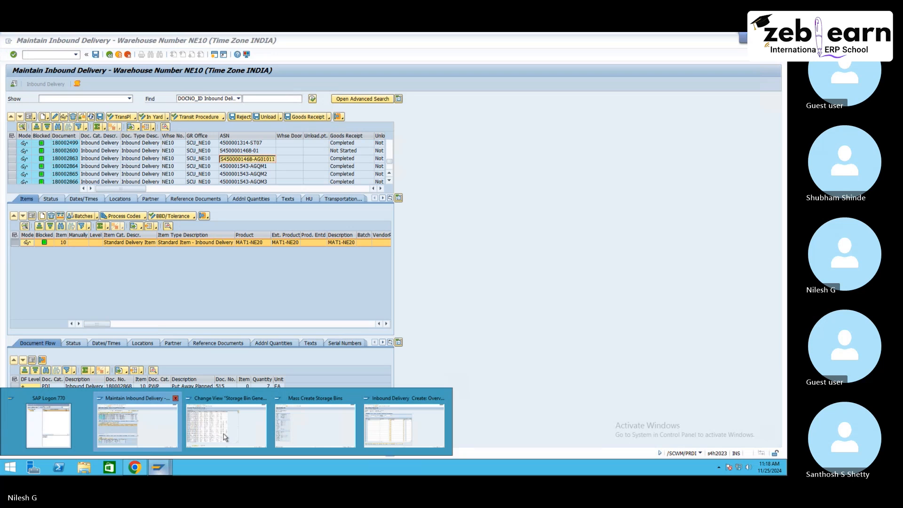
{"action": "left_click", "coordinate": [386, 420]}
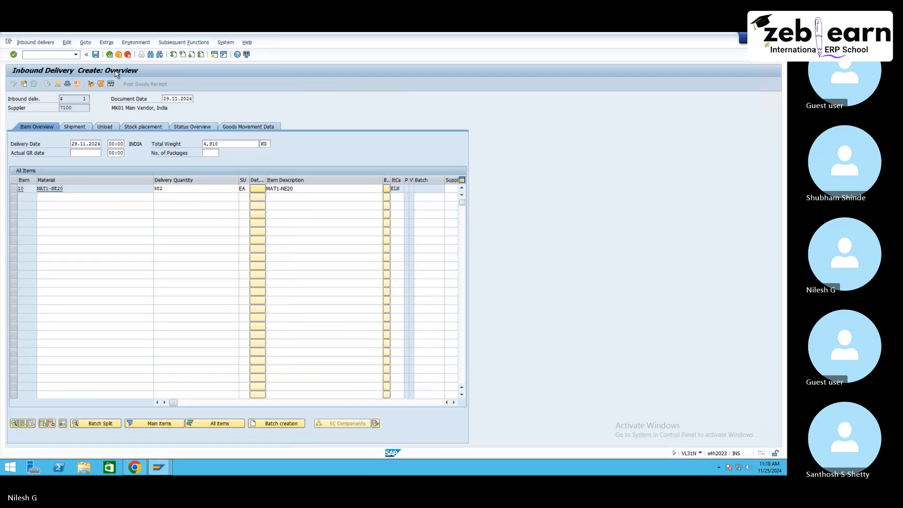
{"action": "left_click", "coordinate": [119, 54]}
{"action": "left_click", "coordinate": [117, 202]}
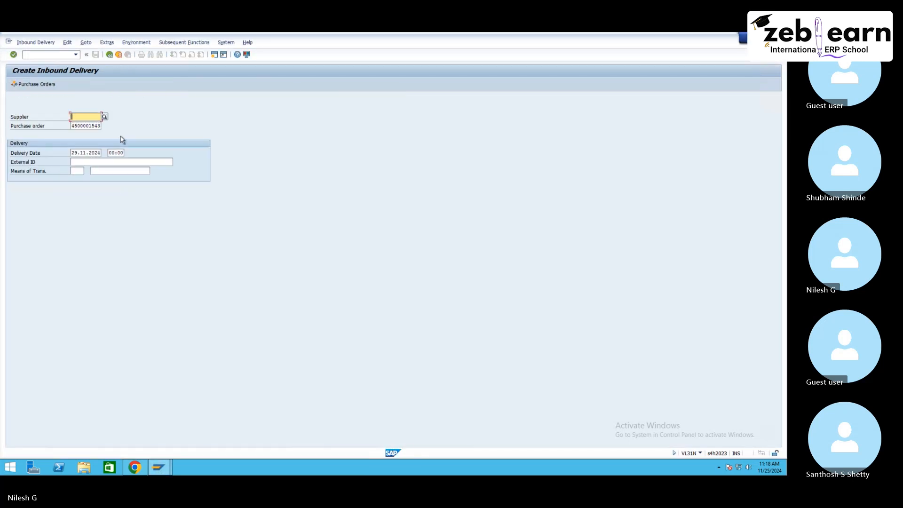
- Fill the purchase order and external ID from the copied ASN, changing the external ID's suffix to ST0101
{"action": "double_click", "coordinate": [89, 126]}
{"action": "type", "text": "S450000146"}
{"action": "left_click", "coordinate": [92, 162]}
{"action": "key", "text": "ctrl+v"}
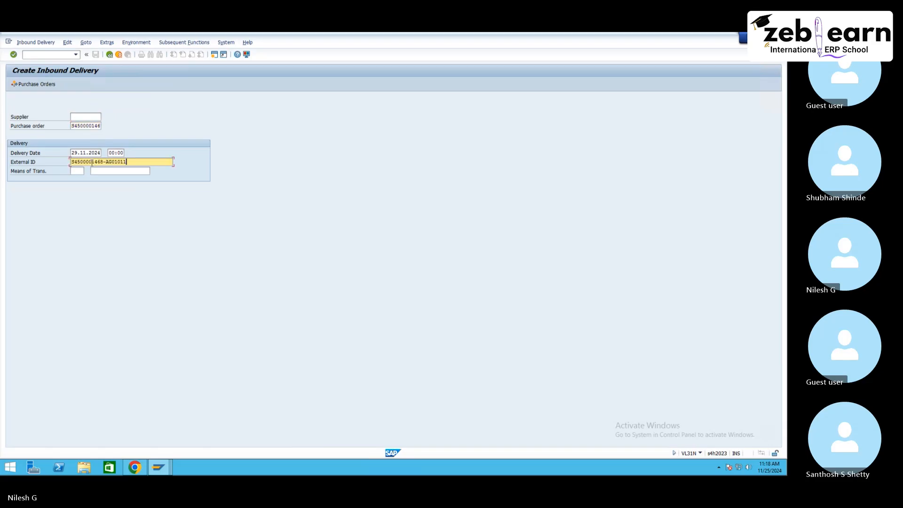
{"action": "key", "text": "BackSpace"}
{"action": "key", "text": "BackSpace"}
{"action": "key", "text": "BackSpace"}
{"action": "key", "text": "BackSpace"}
{"action": "key", "text": "BackSpace"}
{"action": "key", "text": "BackSpace"}
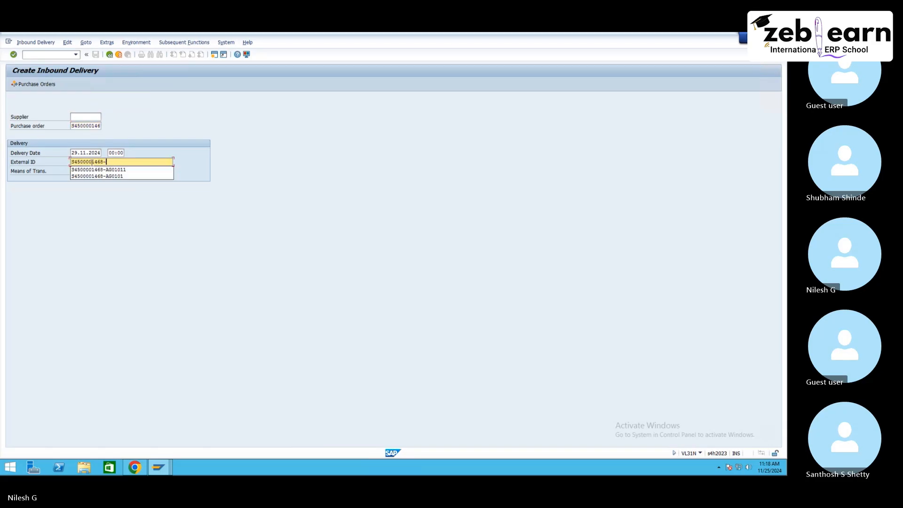
{"action": "type", "text": "ST0101"}
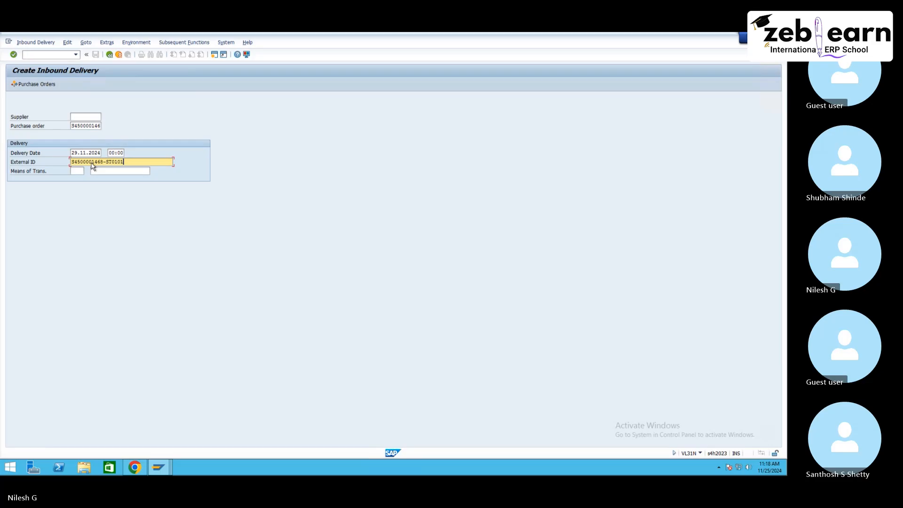
{"action": "key", "text": "Return"}
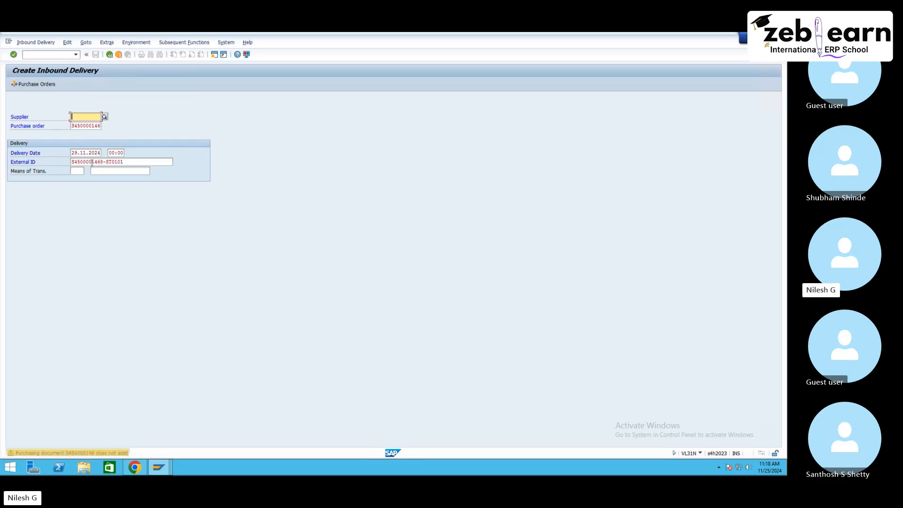
{"action": "key", "text": "Return"}
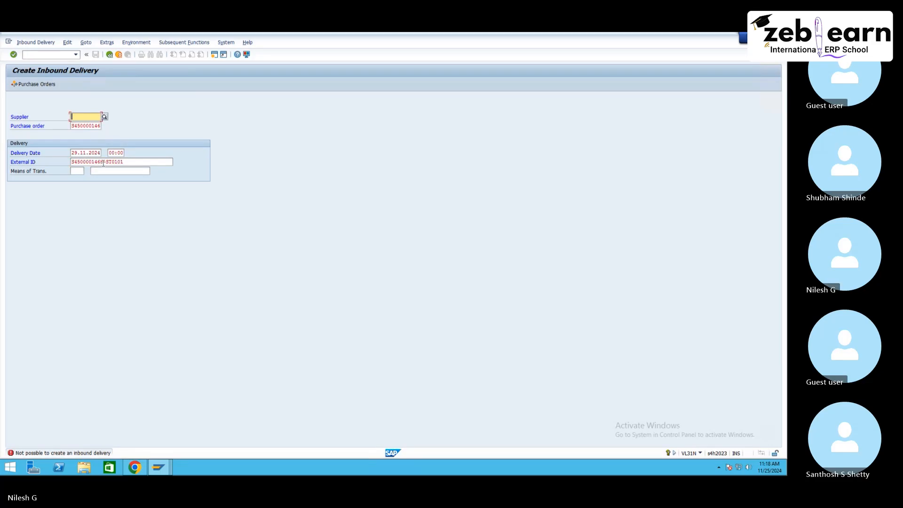
- Correct the purchase order to the number contained in the external ID, without its S prefix, and open the delivery items
{"action": "left_click_drag", "start_coordinate": [103, 162], "coordinate": [81, 162]}
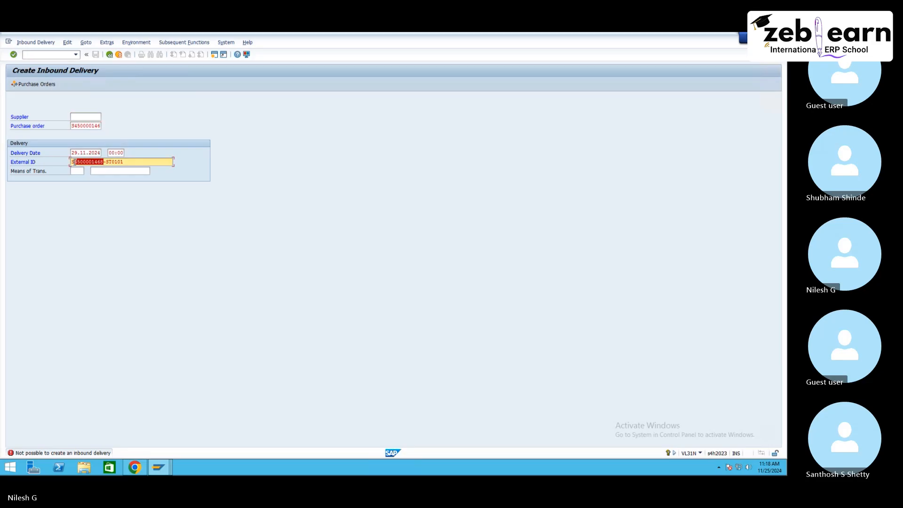
{"action": "left_click", "coordinate": [71, 126]}
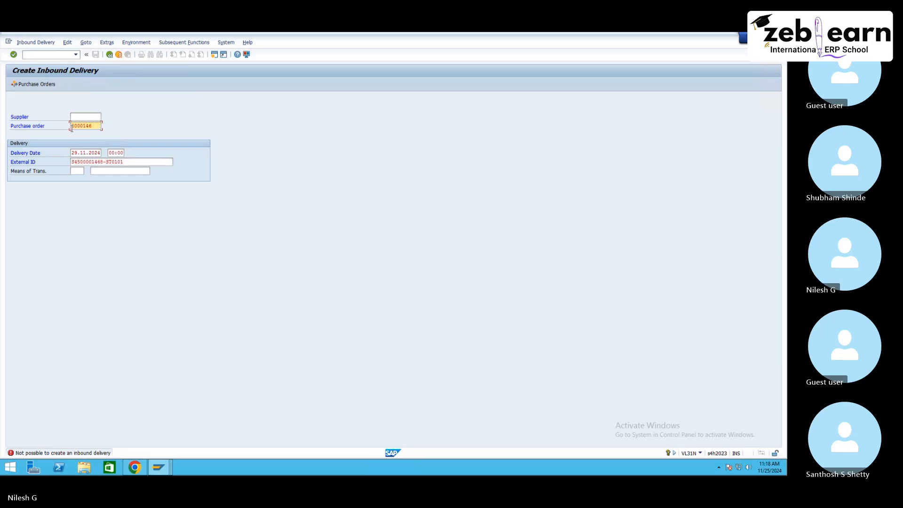
{"action": "key", "text": "ctrl+v"}
{"action": "key", "text": "Return"}
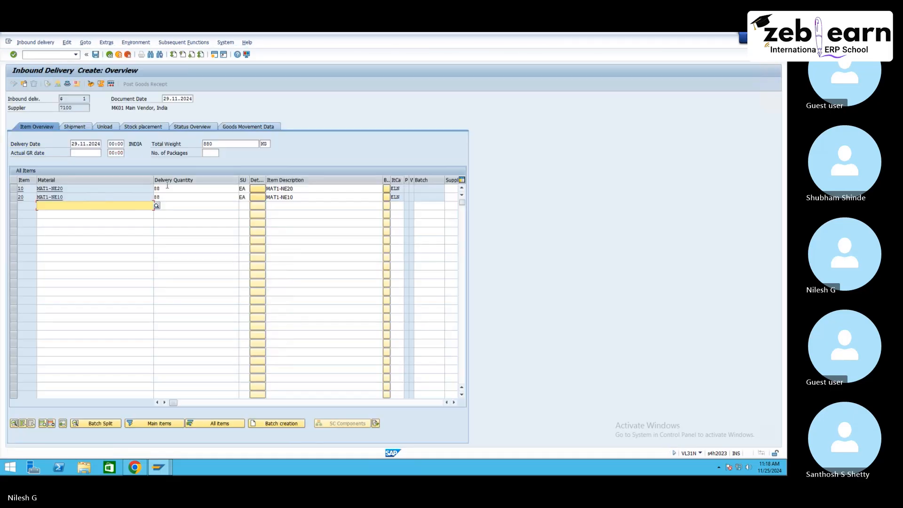
- Set the delivery quantity of both items, MAT1-NE20 and MAT1-NE10, to 1 and save the inbound delivery
{"action": "type", "text": "1"}
{"action": "left_click_drag", "start_coordinate": [171, 188], "coordinate": [127, 199]}
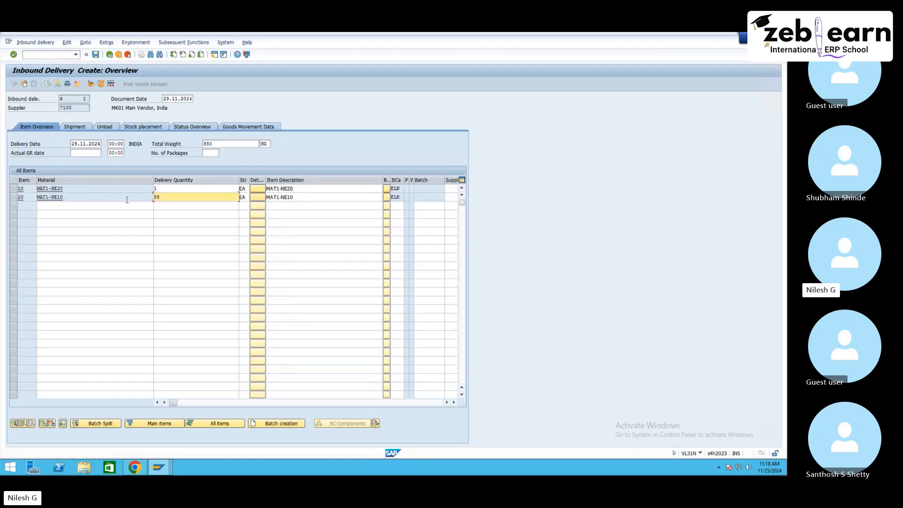
{"action": "type", "text": "1"}
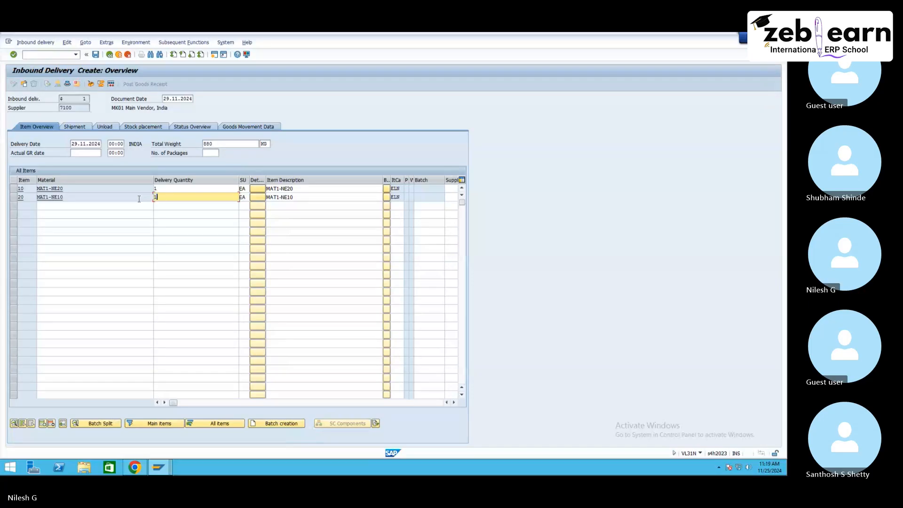
{"action": "key", "text": "Return"}
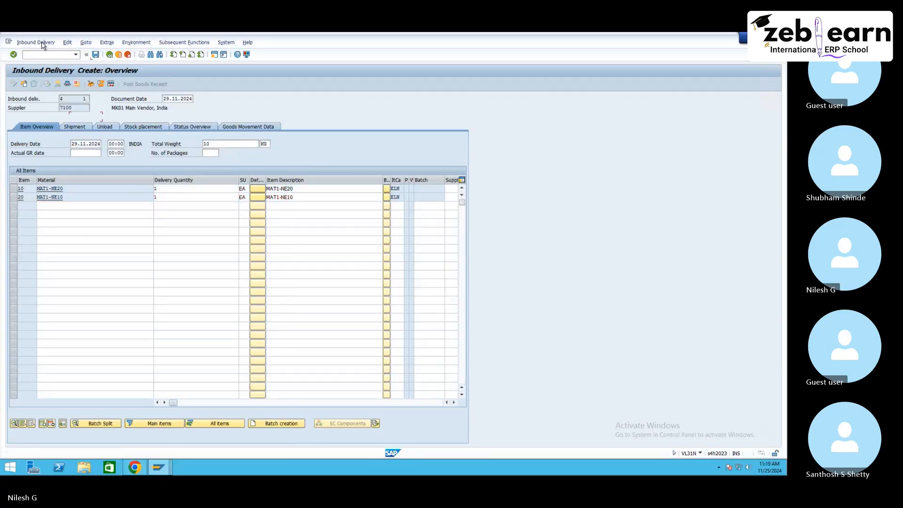
{"action": "key", "text": "ctrl+s"}
- Open the display function for the saved inbound delivery and copy its delivery number
{"action": "left_click", "coordinate": [37, 43]}
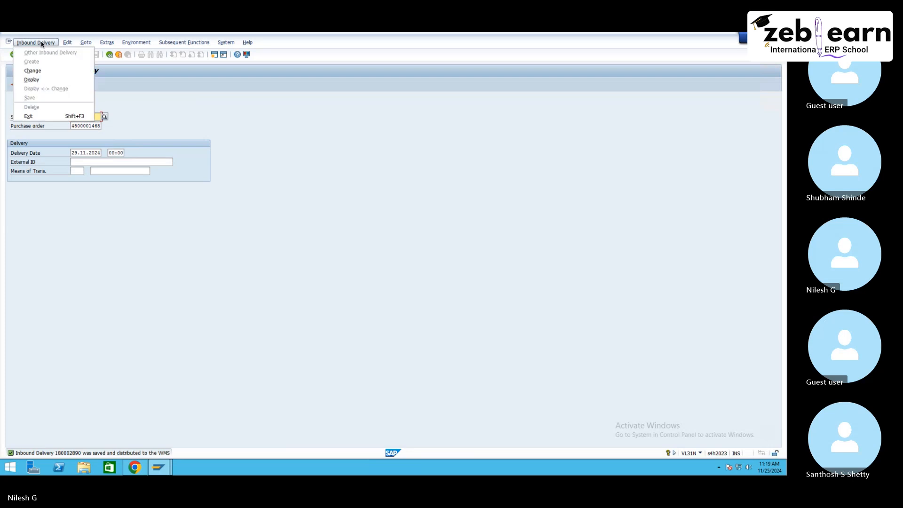
{"action": "left_click", "coordinate": [38, 80]}
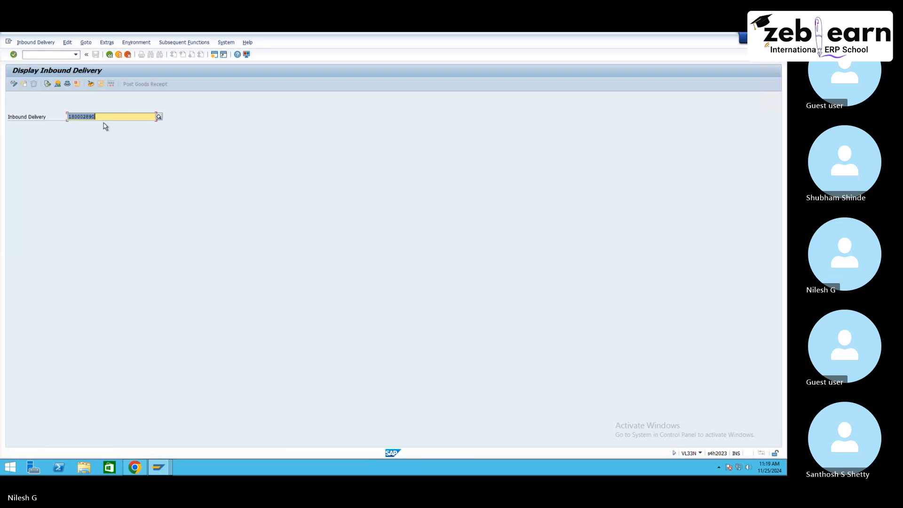
{"action": "left_click_drag", "start_coordinate": [94, 116], "coordinate": [65, 118]}
{"action": "key", "text": "ctrl+c"}
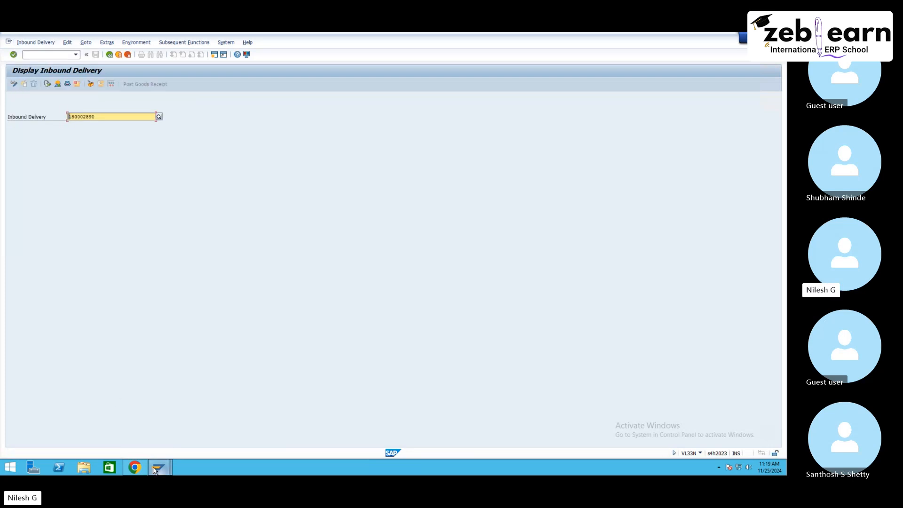
- Find the copied inbound delivery number in the inbound delivery maintenance of warehouse NE10
{"action": "left_click", "coordinate": [156, 468]}
{"action": "left_click", "coordinate": [145, 430]}
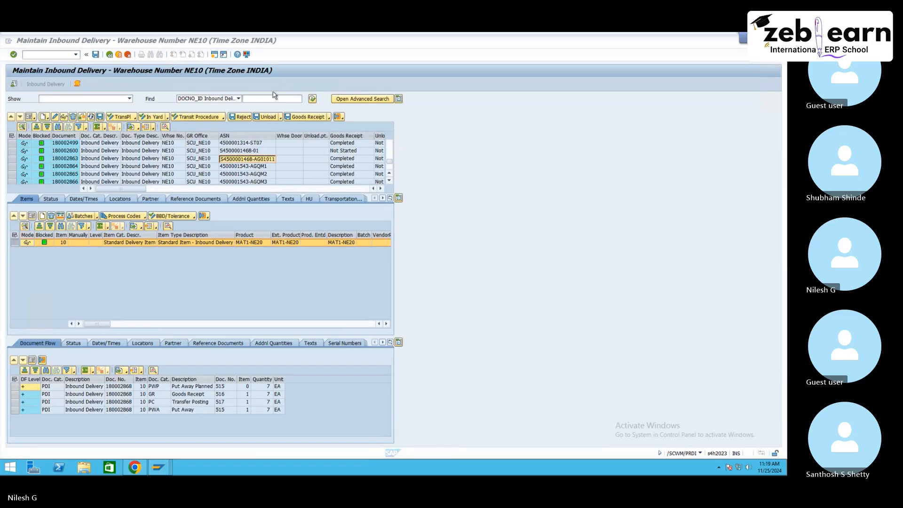
{"action": "left_click", "coordinate": [266, 99]}
{"action": "key", "text": "ctrl+v"}
{"action": "left_click", "coordinate": [312, 98]}
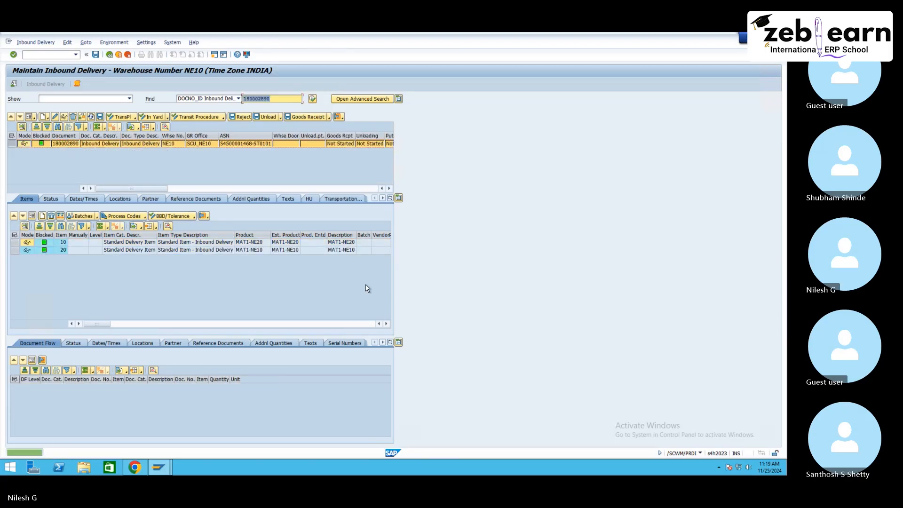
- Examine the warehouse process types assigned to the two items of the inbound delivery
{"action": "left_click", "coordinate": [388, 324]}
{"action": "left_click", "coordinate": [388, 323]}
{"action": "left_click", "coordinate": [388, 323]}
{"action": "left_click", "coordinate": [388, 324]}
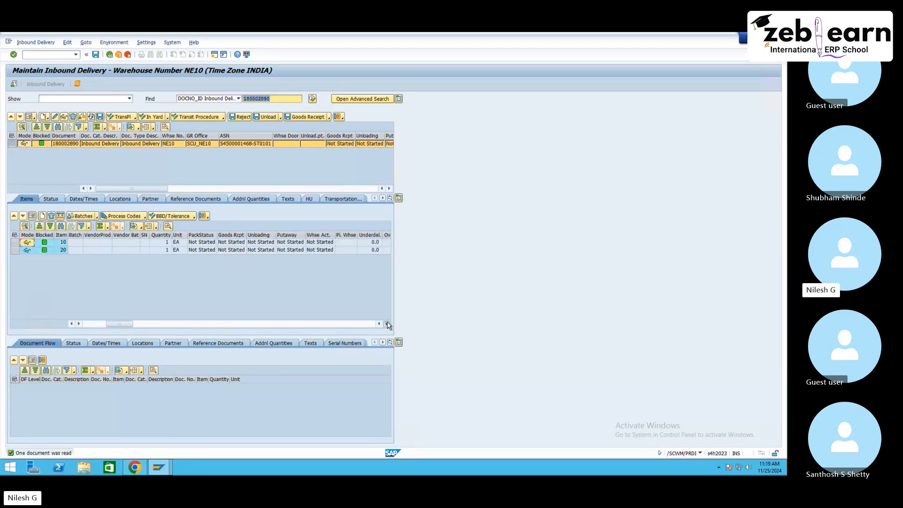
{"action": "left_click", "coordinate": [388, 324]}
{"action": "left_click", "coordinate": [388, 324]}
{"action": "left_click", "coordinate": [388, 323]}
{"action": "left_click", "coordinate": [388, 323]}
{"action": "left_click", "coordinate": [389, 323]}
{"action": "left_click", "coordinate": [388, 324]}
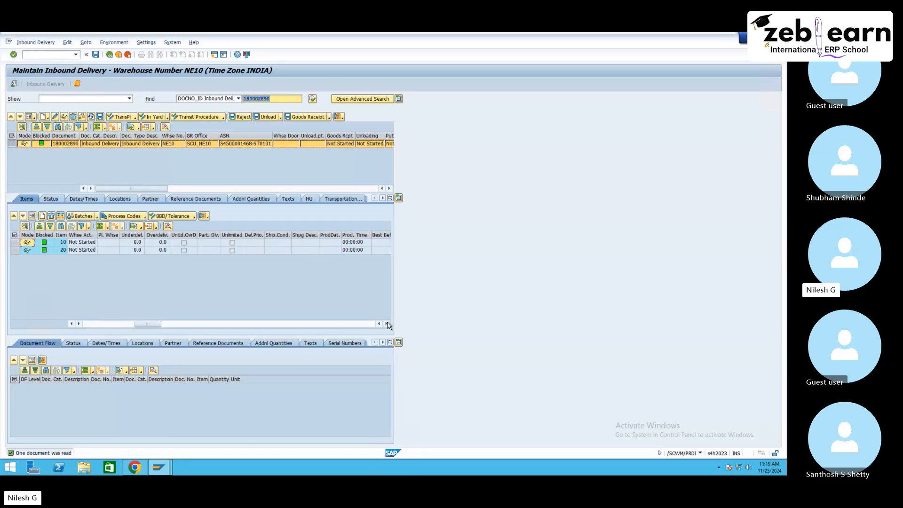
{"action": "left_click", "coordinate": [388, 324]}
{"action": "left_click", "coordinate": [388, 324]}
{"action": "left_click", "coordinate": [388, 324]}
{"action": "left_click", "coordinate": [388, 324]}
{"action": "left_click", "coordinate": [388, 323]}
{"action": "left_click", "coordinate": [388, 324]}
{"action": "left_click", "coordinate": [388, 324]}
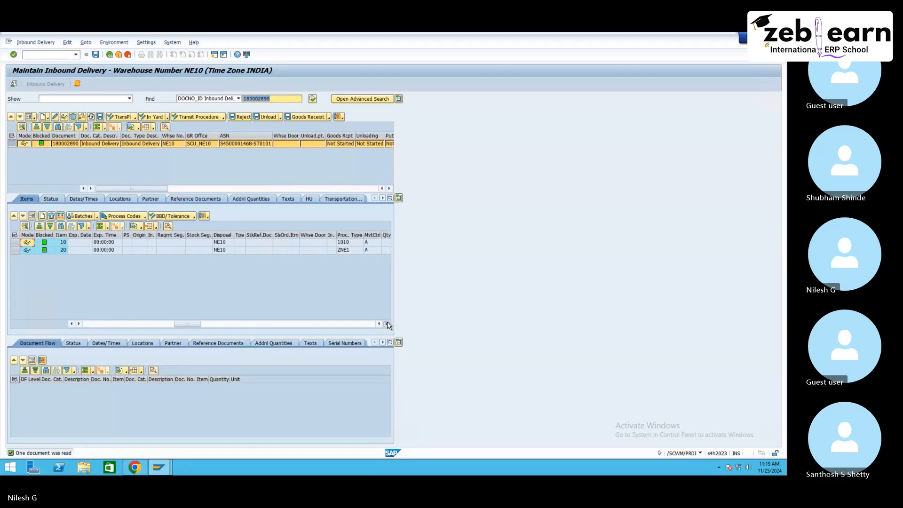
{"action": "left_click", "coordinate": [388, 324]}
{"action": "left_click", "coordinate": [388, 323]}
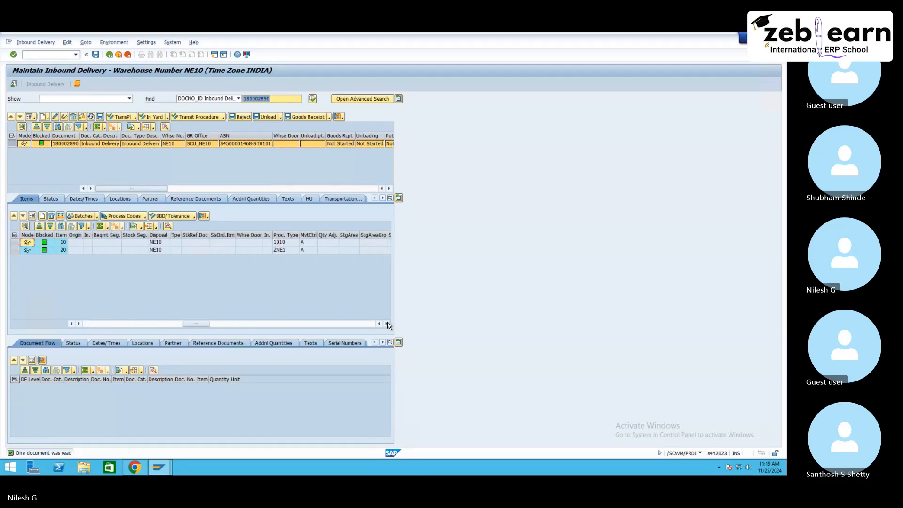
{"action": "left_click", "coordinate": [286, 250]}
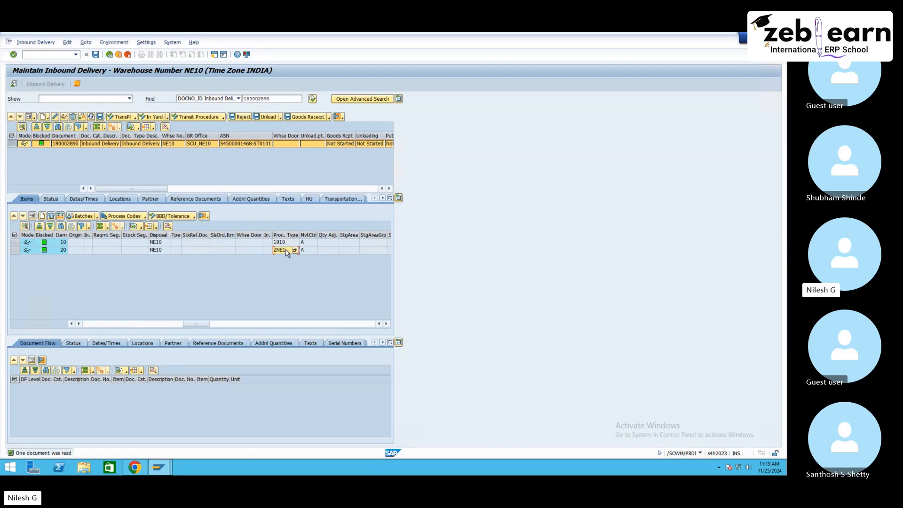
- Go to putaway warehouse task creation for the delivery, create the task for item 10 and check its destination bin
{"action": "left_click", "coordinate": [40, 44]}
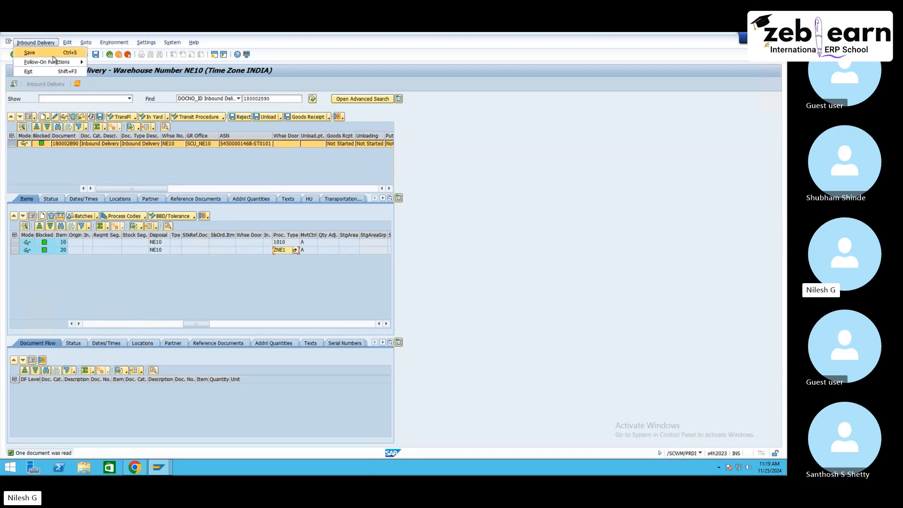
{"action": "mouse_move", "coordinate": [54, 61]}
{"action": "left_click", "coordinate": [112, 62]}
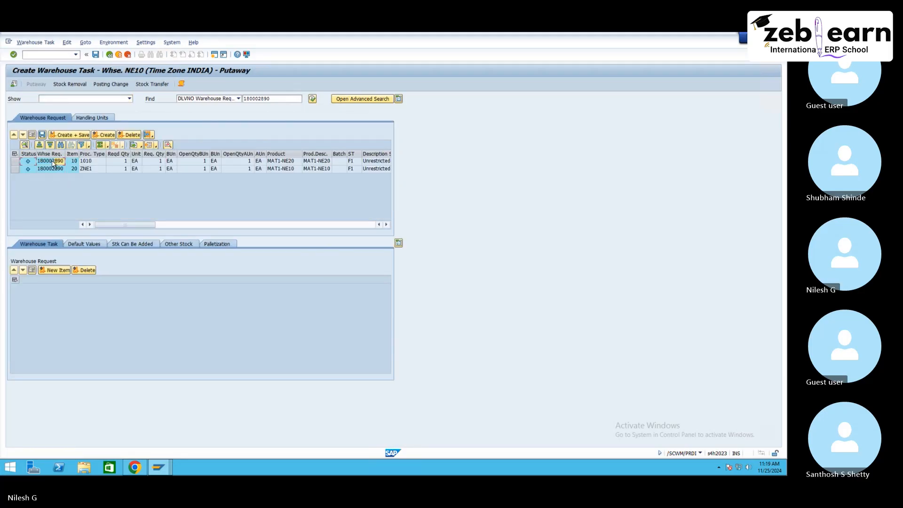
{"action": "left_click", "coordinate": [91, 161]}
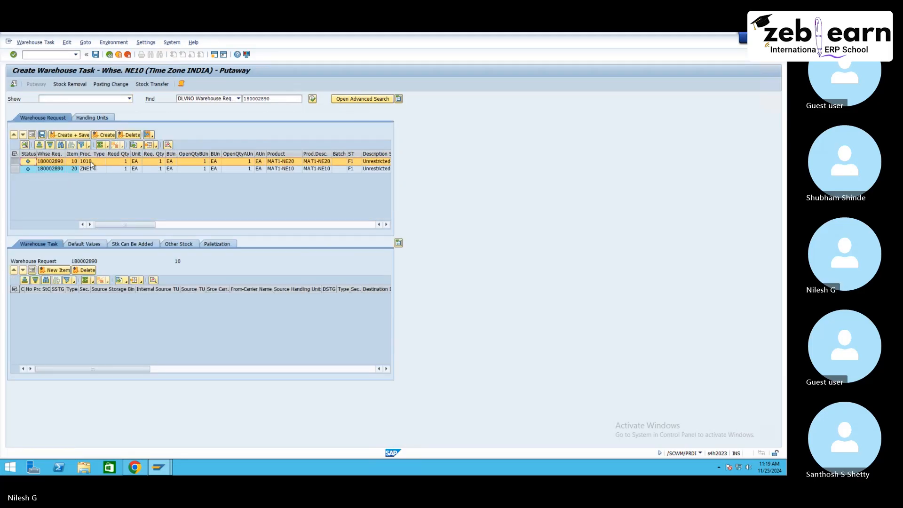
{"action": "left_click", "coordinate": [110, 136]}
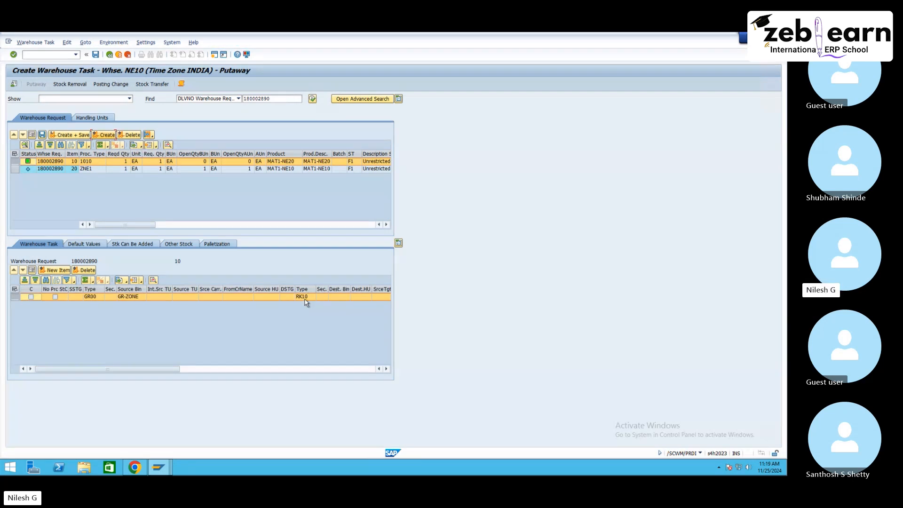
{"action": "left_click", "coordinate": [348, 298]}
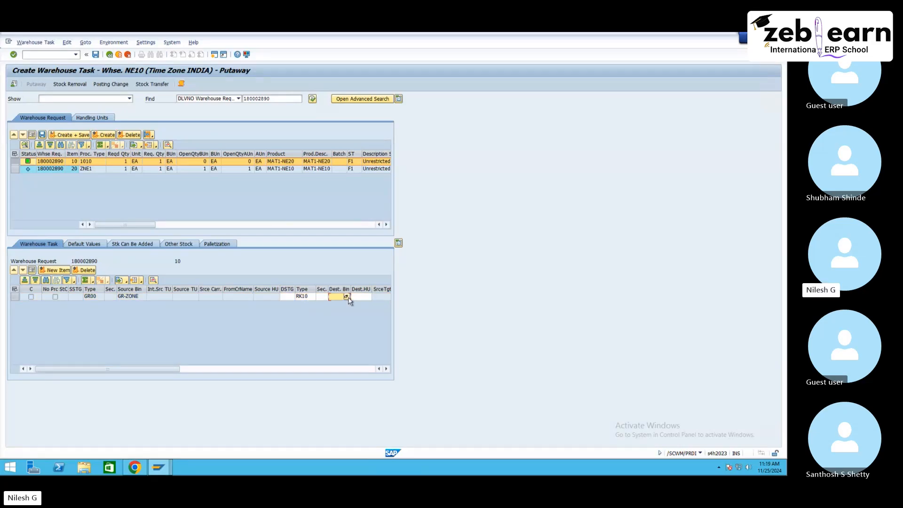
- Switch to the storage bin generation session, return to the IMG and open the Define Storage Types activity
{"action": "mouse_move", "coordinate": [158, 467]}
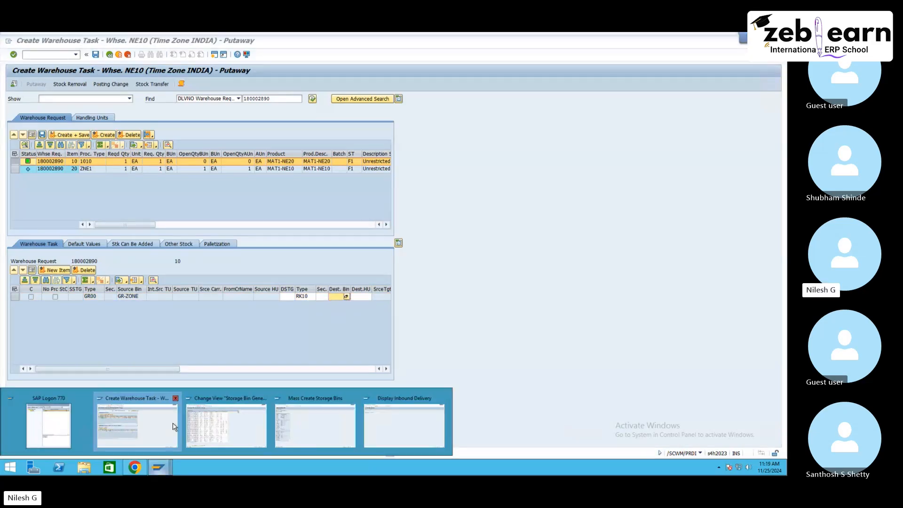
{"action": "left_click", "coordinate": [243, 428]}
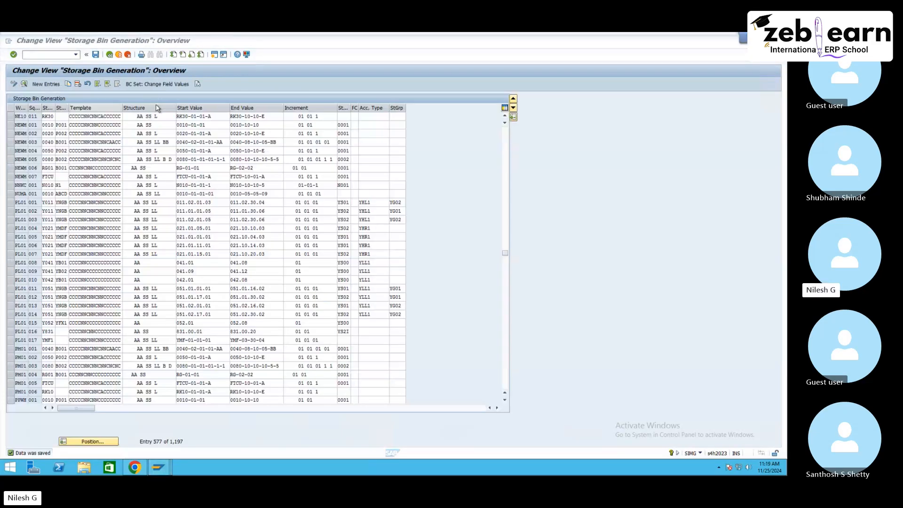
{"action": "left_click", "coordinate": [115, 56]}
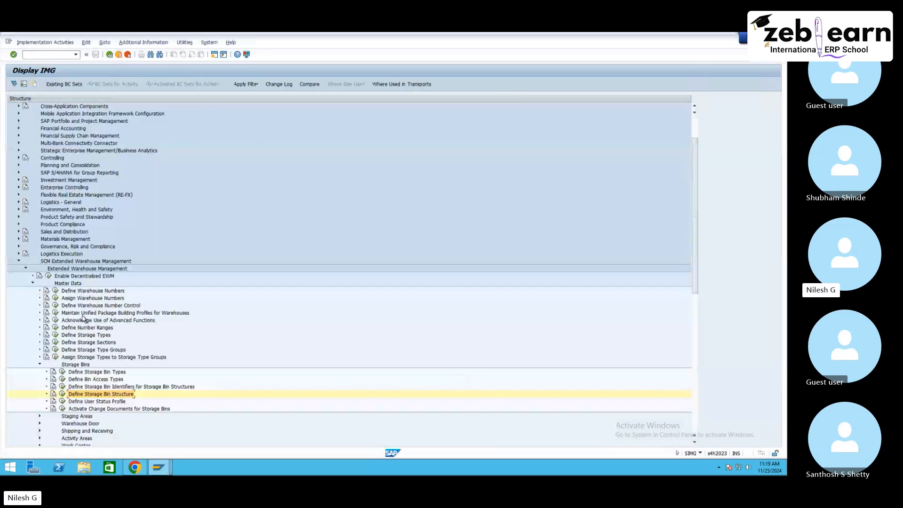
{"action": "left_click", "coordinate": [43, 365]}
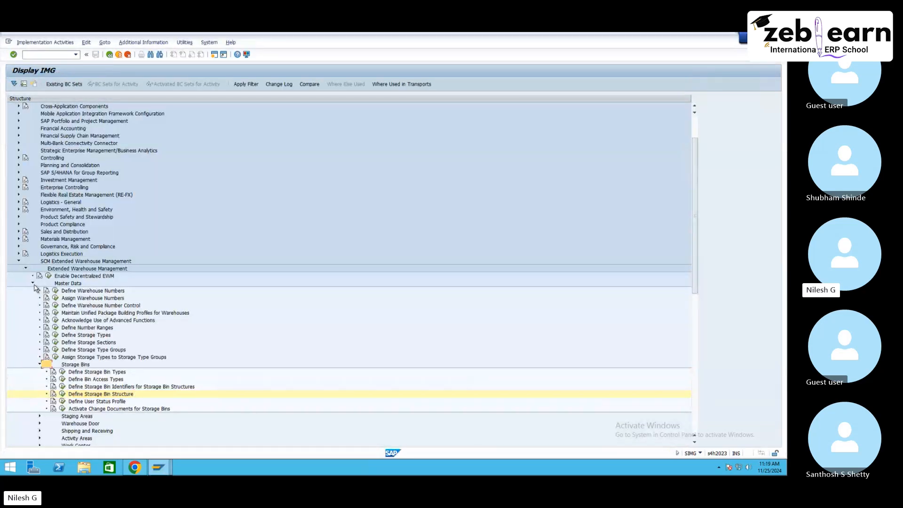
{"action": "left_click", "coordinate": [55, 335]}
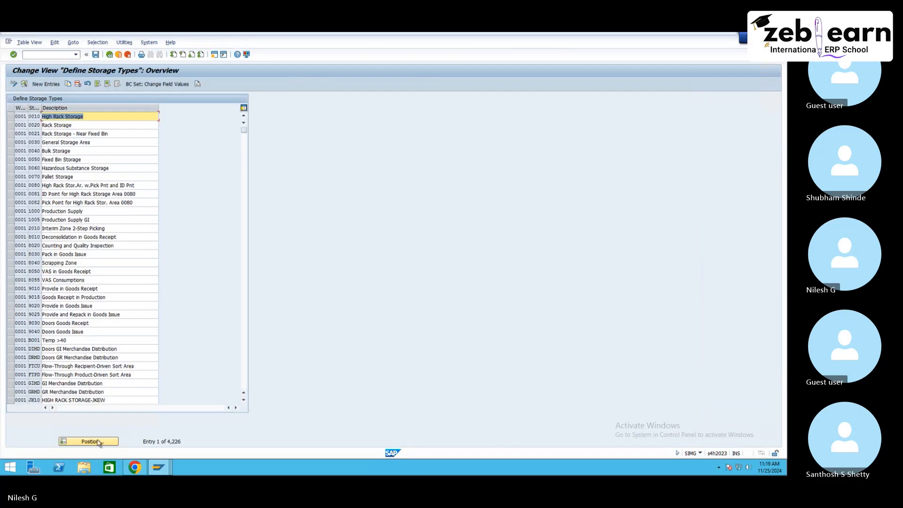
- Open the details of storage type PL10 in warehouse NE10 and clear its Split During Putaway value
{"action": "left_click", "coordinate": [89, 442]}
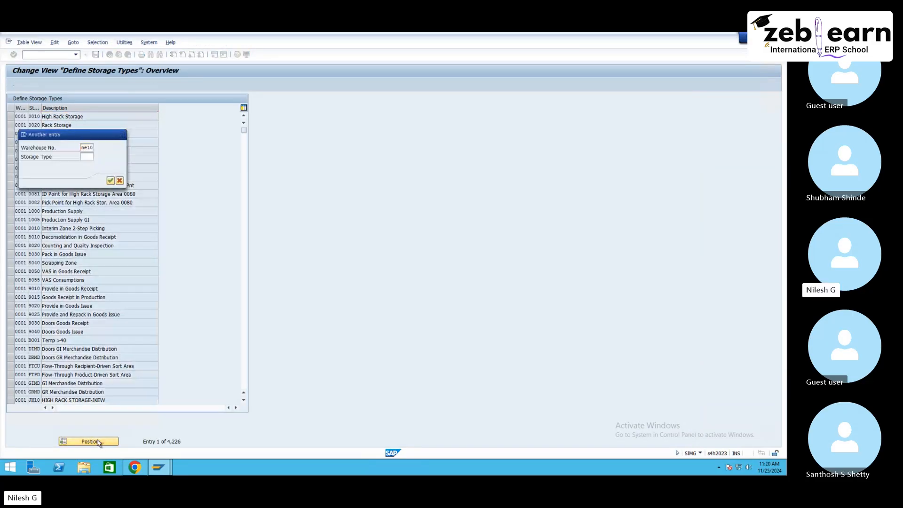
{"action": "type", "text": "ne10"}
{"action": "key", "text": "Return"}
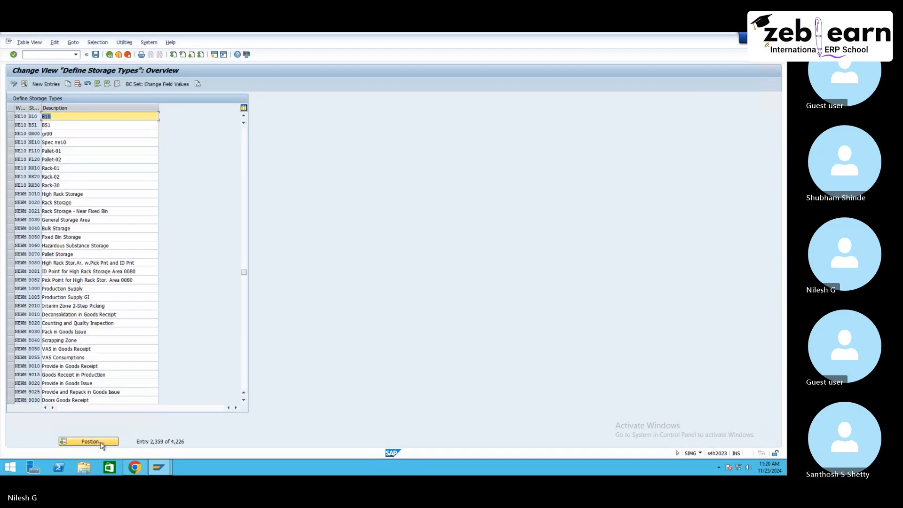
{"action": "double_click", "coordinate": [71, 151]}
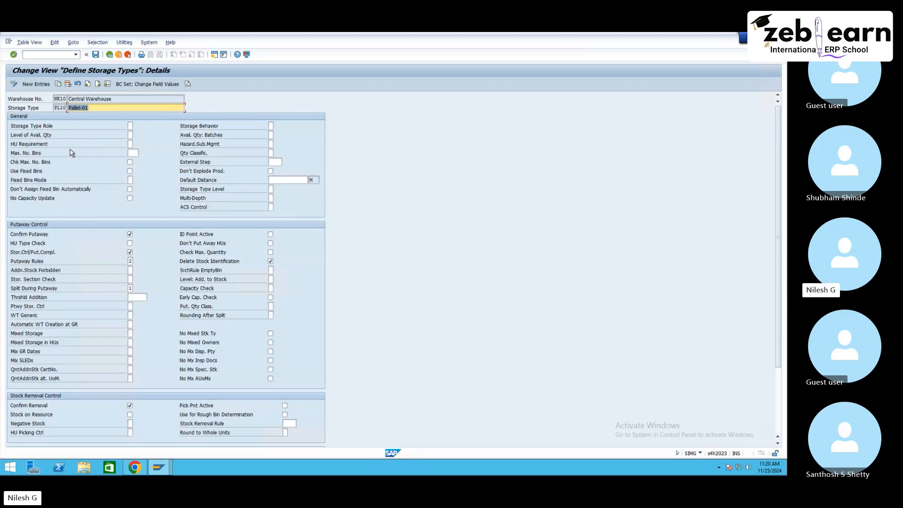
{"action": "left_click", "coordinate": [131, 289]}
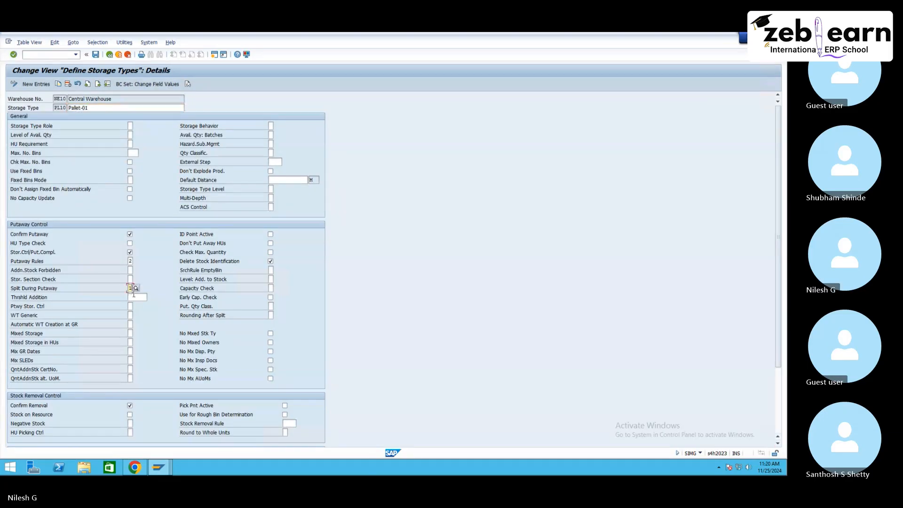
- Clear the WT Generic value and deactivate Early Cap. Check for storage type RK10
{"action": "left_click", "coordinate": [99, 84]}
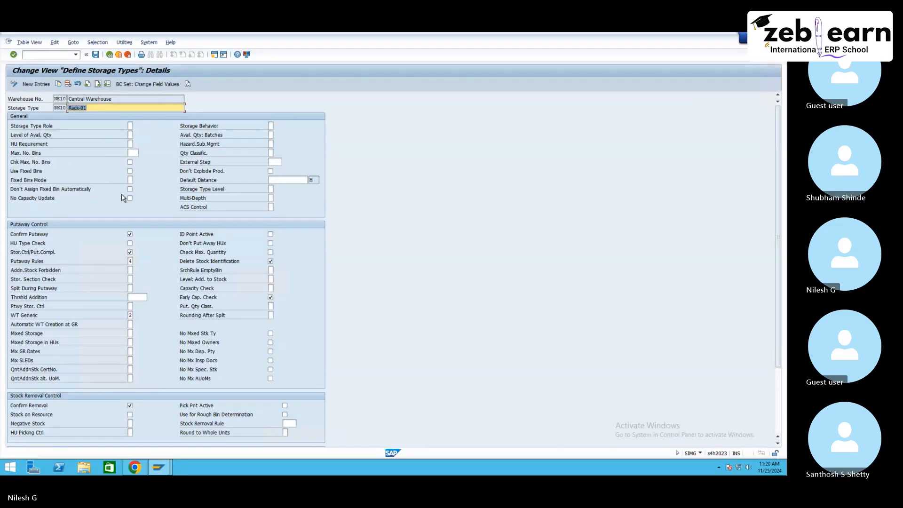
{"action": "left_click", "coordinate": [130, 316]}
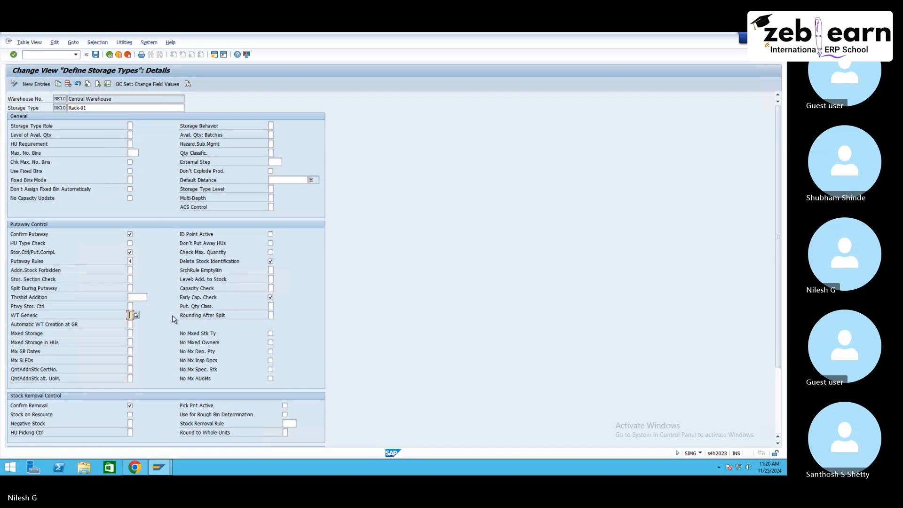
{"action": "left_click", "coordinate": [238, 298]}
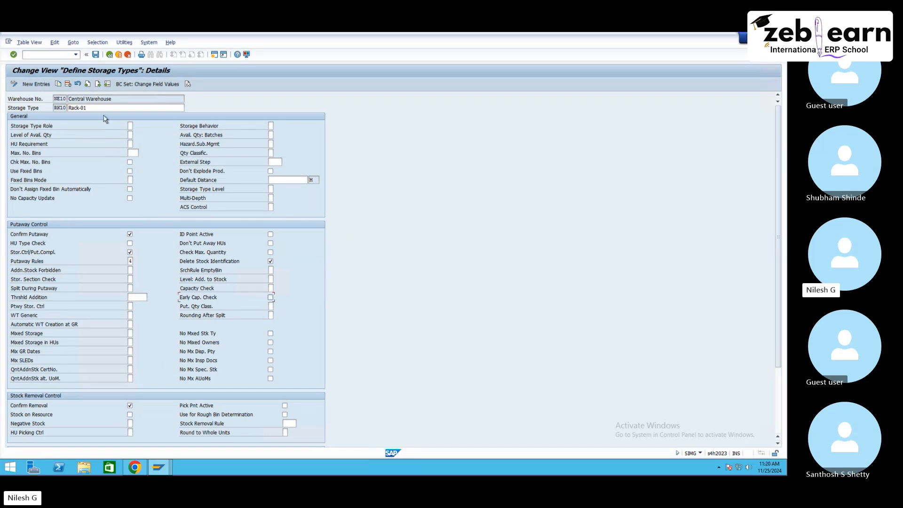
- Deactivate Early Cap. Check and clear the WT Generic value for storage type RK30
{"action": "left_click", "coordinate": [98, 84]}
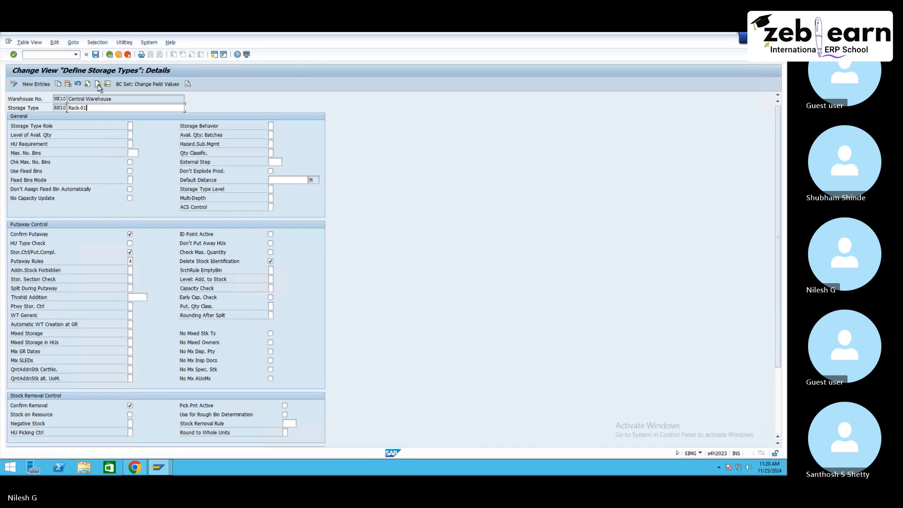
{"action": "left_click", "coordinate": [98, 86]}
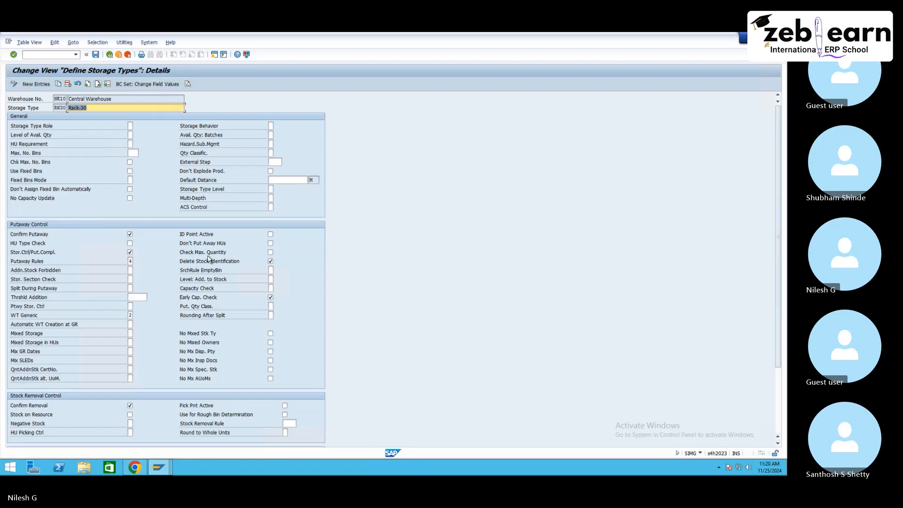
{"action": "left_click", "coordinate": [225, 299]}
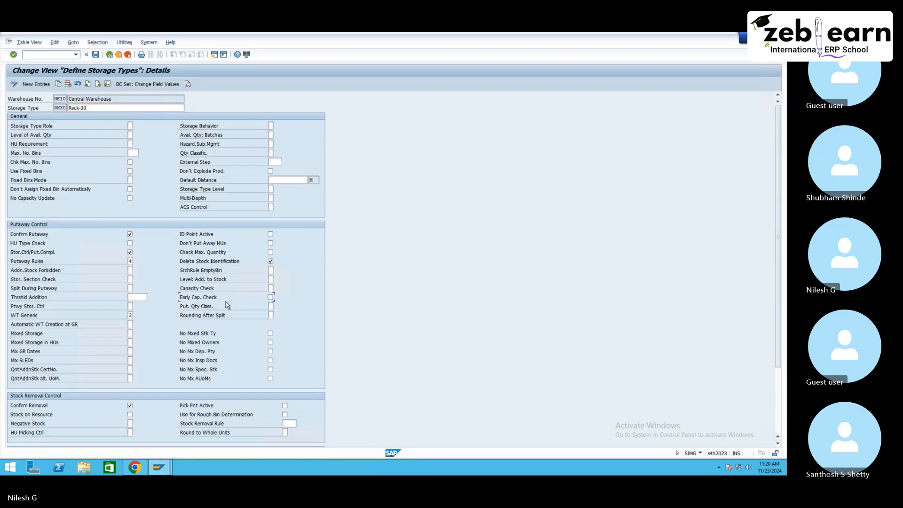
{"action": "left_click", "coordinate": [129, 316]}
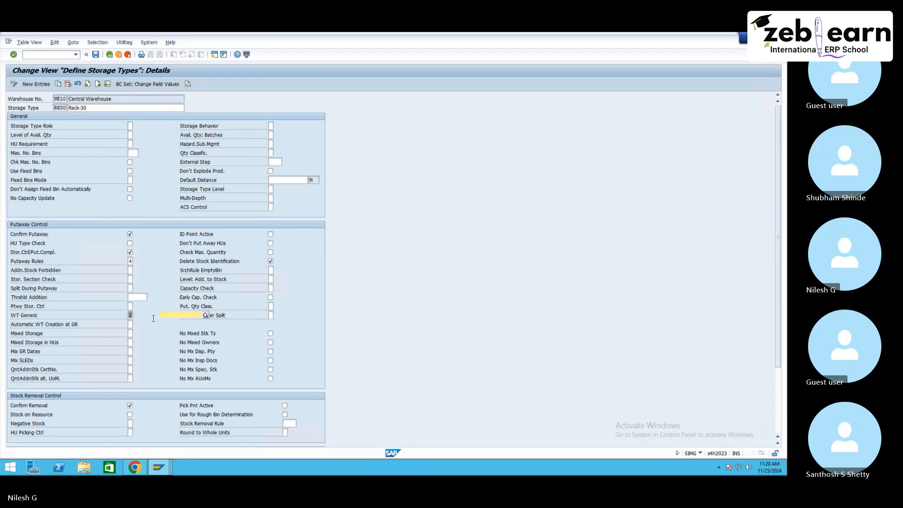
- Return through the entries to storage type PL10 and save the storage type changes, confirming the customizing request
{"action": "left_click", "coordinate": [89, 85]}
{"action": "left_click", "coordinate": [89, 85]}
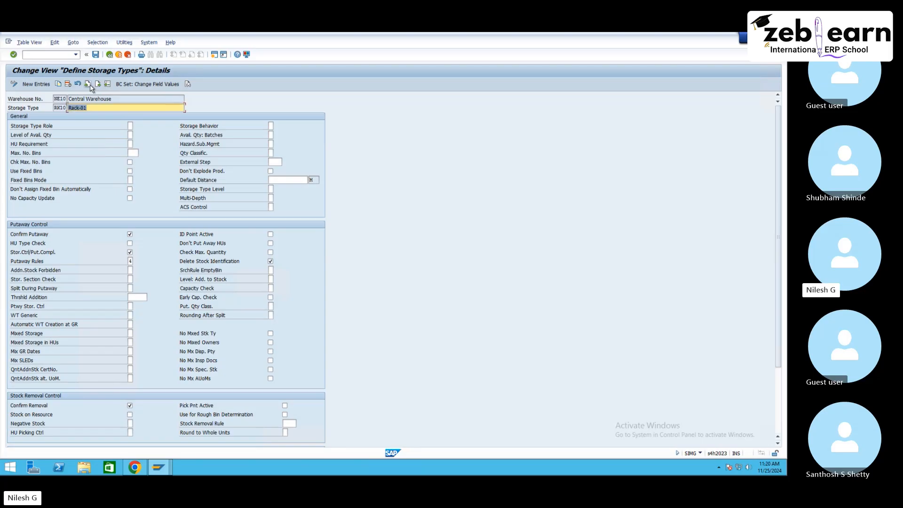
{"action": "left_click", "coordinate": [88, 85]}
{"action": "left_click", "coordinate": [89, 84]}
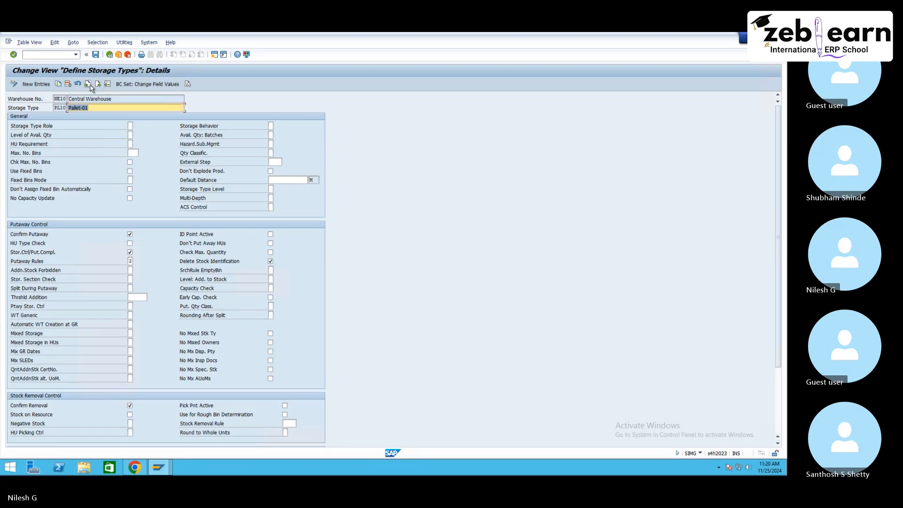
{"action": "left_click", "coordinate": [96, 55]}
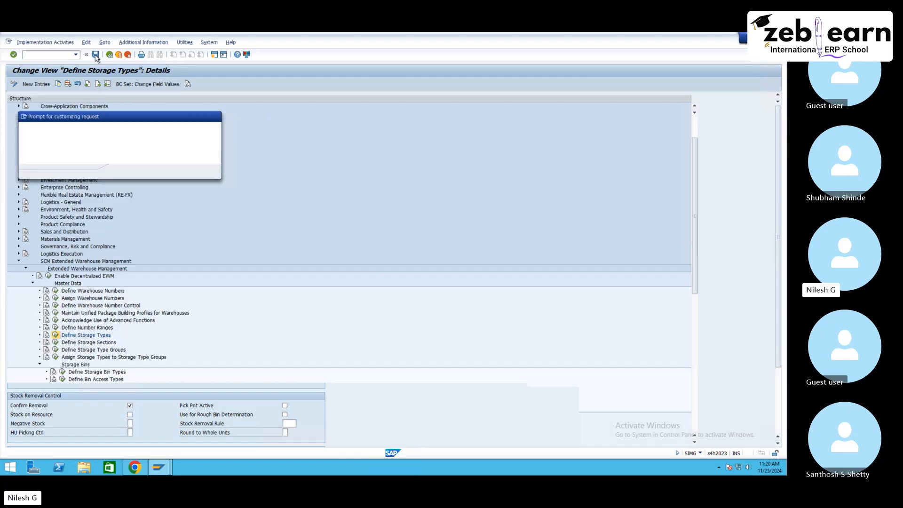
{"action": "left_click", "coordinate": [123, 171]}
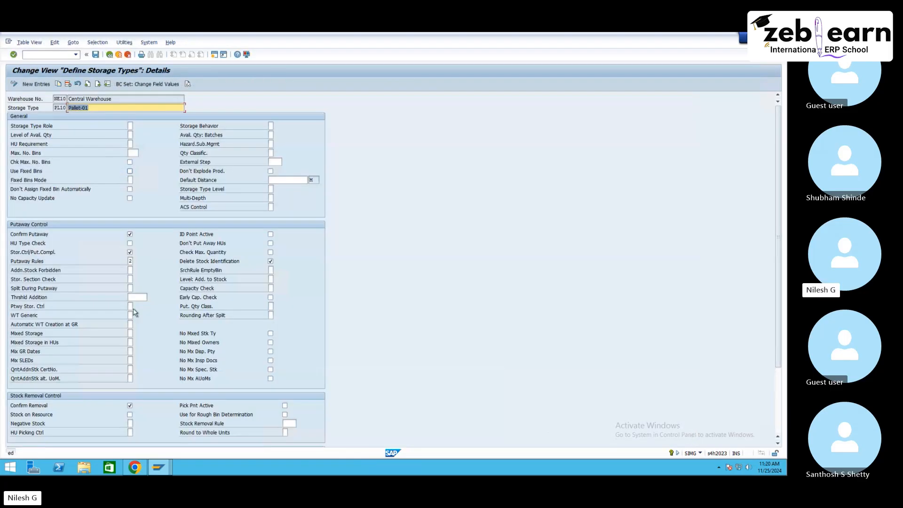
- Switch to the Create Warehouse Task session and exit it without saving the existing putaway task
{"action": "mouse_move", "coordinate": [159, 467]}
{"action": "left_click", "coordinate": [137, 421]}
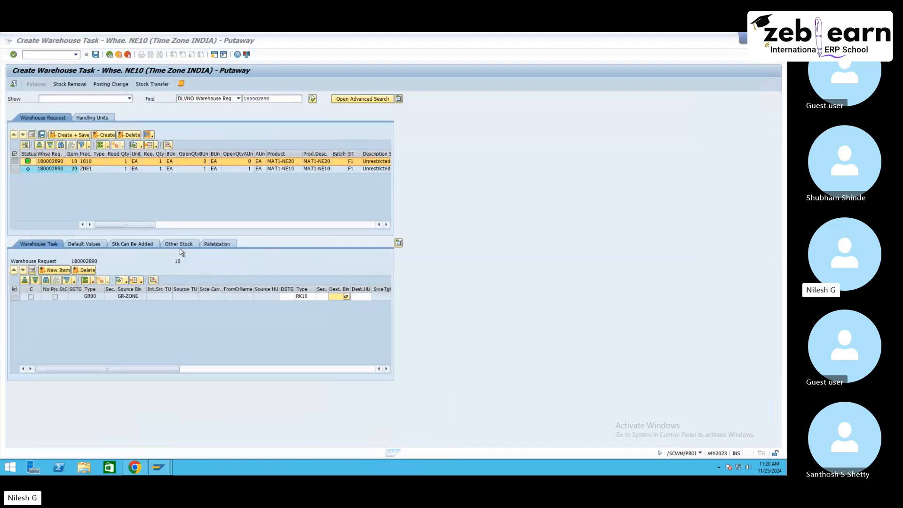
{"action": "left_click", "coordinate": [128, 54]}
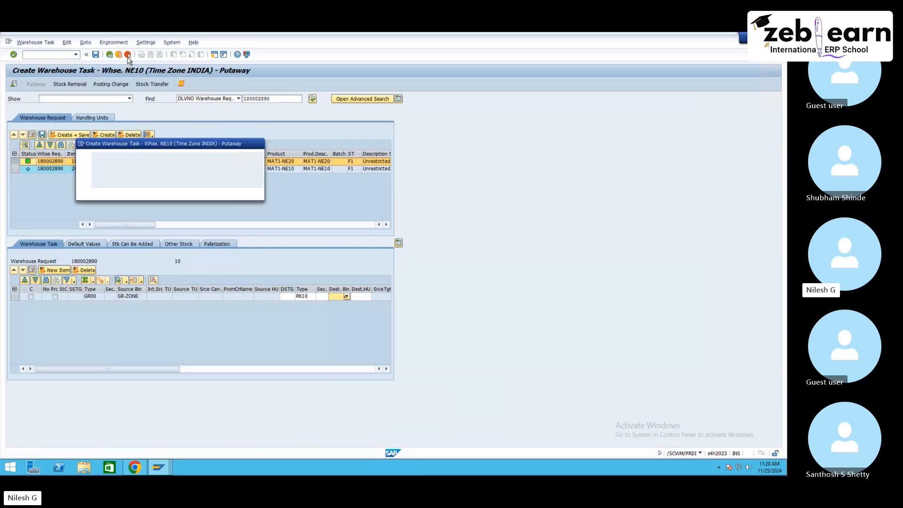
{"action": "left_click", "coordinate": [155, 193]}
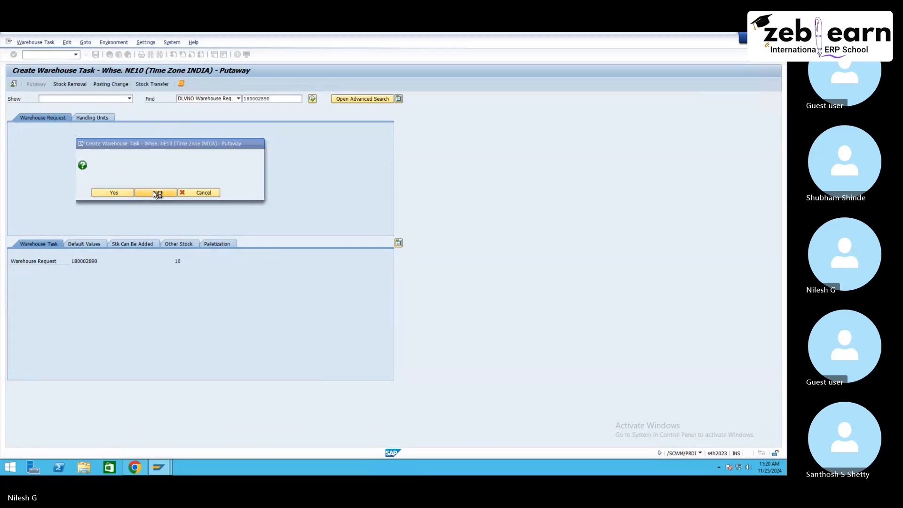
- Reopen warehouse task creation from the inbound delivery's follow-on functions and create the putaway task for item 10
{"action": "left_click", "coordinate": [35, 42]}
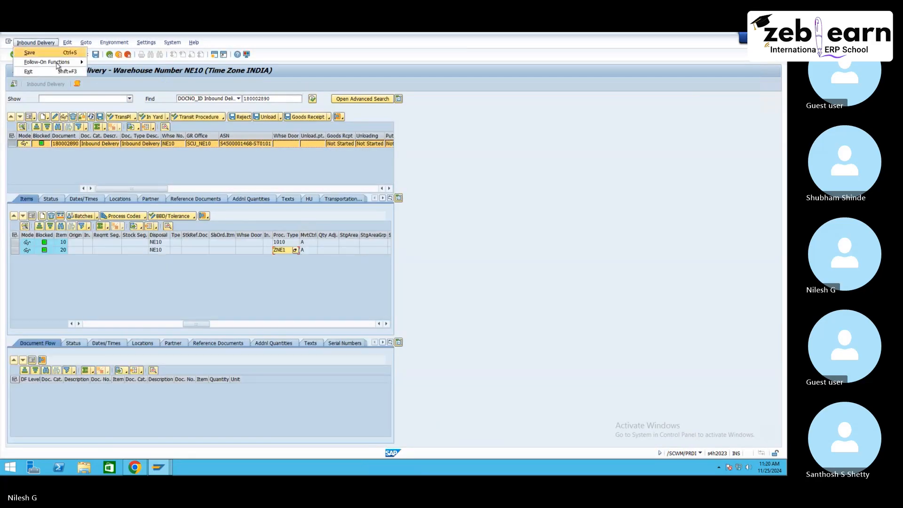
{"action": "left_click", "coordinate": [110, 62]}
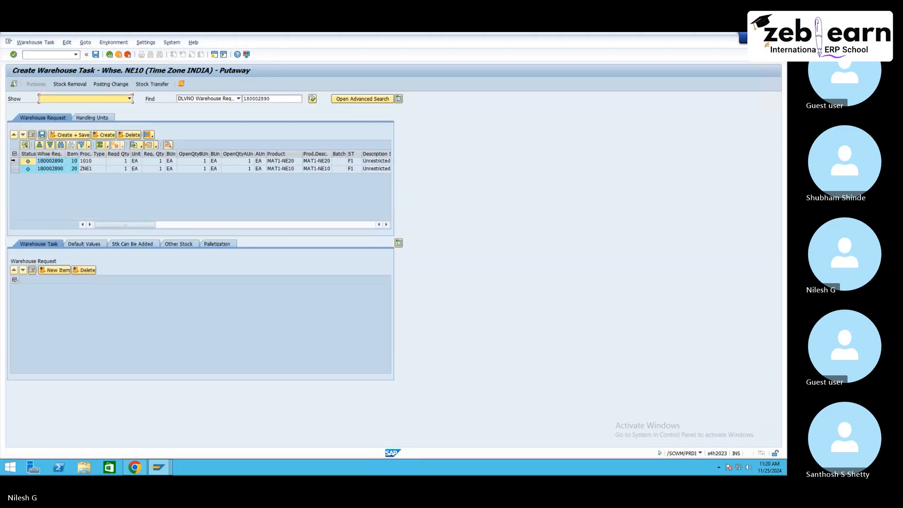
{"action": "left_click", "coordinate": [15, 161]}
{"action": "left_click", "coordinate": [98, 137]}
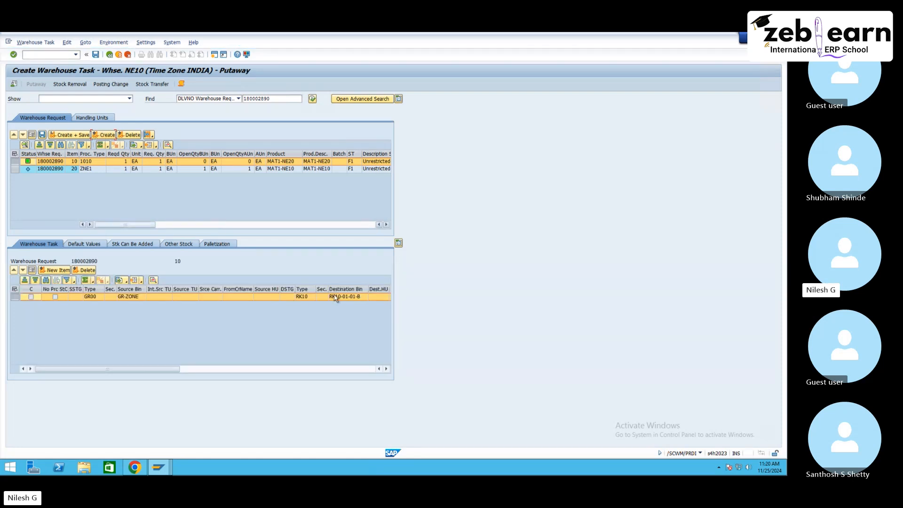
- Examine item 10's task creation log for the storage type search sequence, storage type checks and bin capacity checks
{"action": "left_click", "coordinate": [182, 85]}
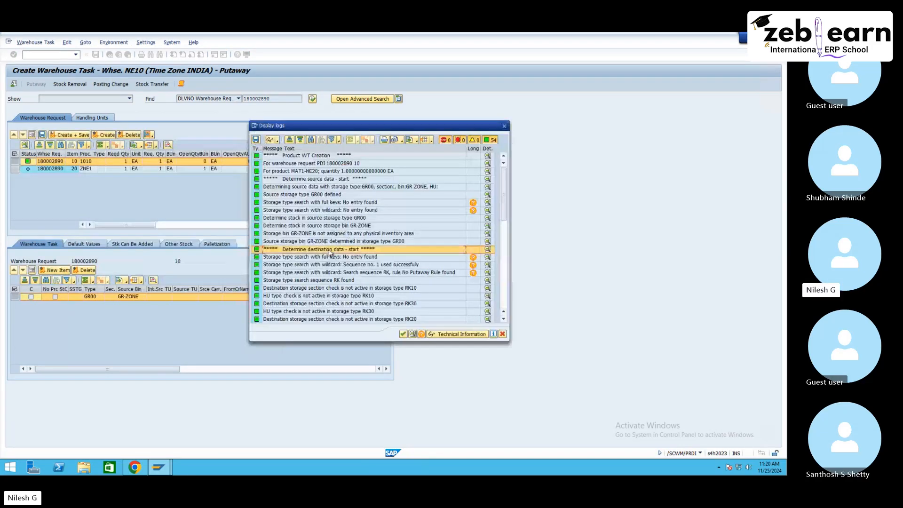
{"action": "left_click", "coordinate": [330, 251]}
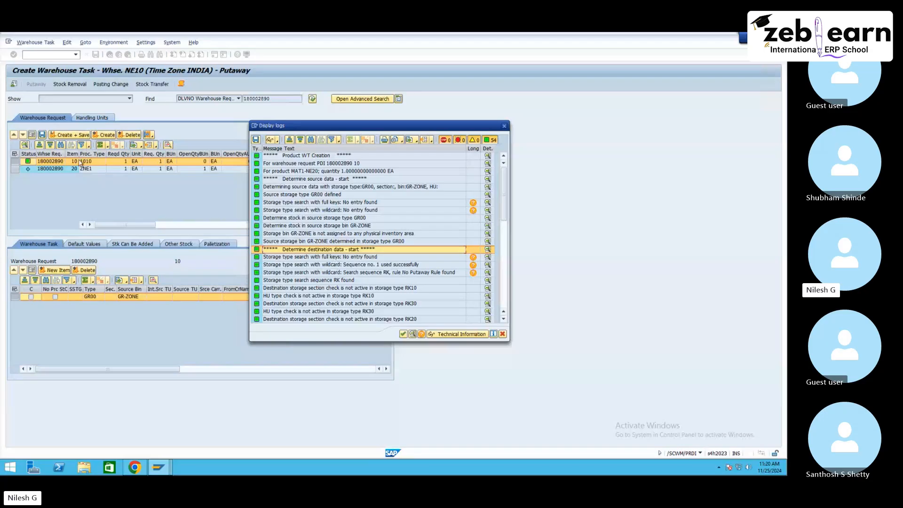
{"action": "left_click", "coordinate": [371, 274]}
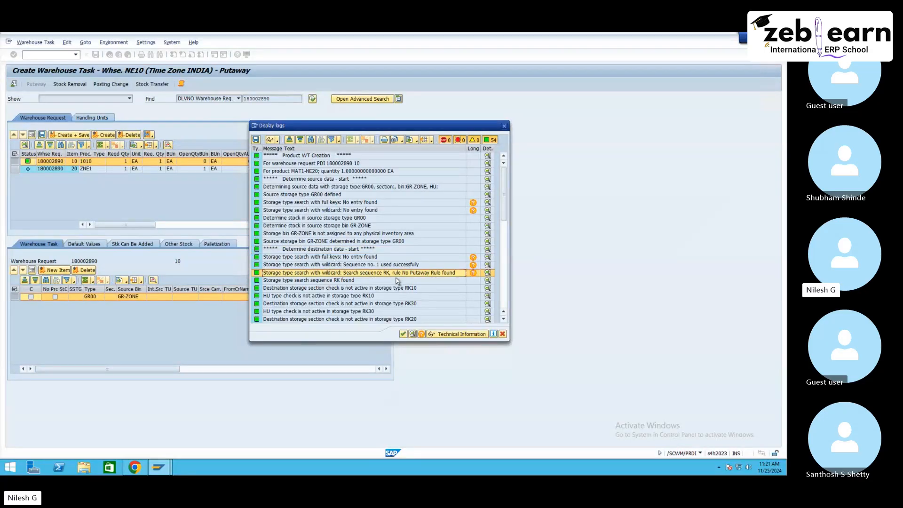
{"action": "left_click", "coordinate": [359, 281]}
{"action": "left_click", "coordinate": [372, 297]}
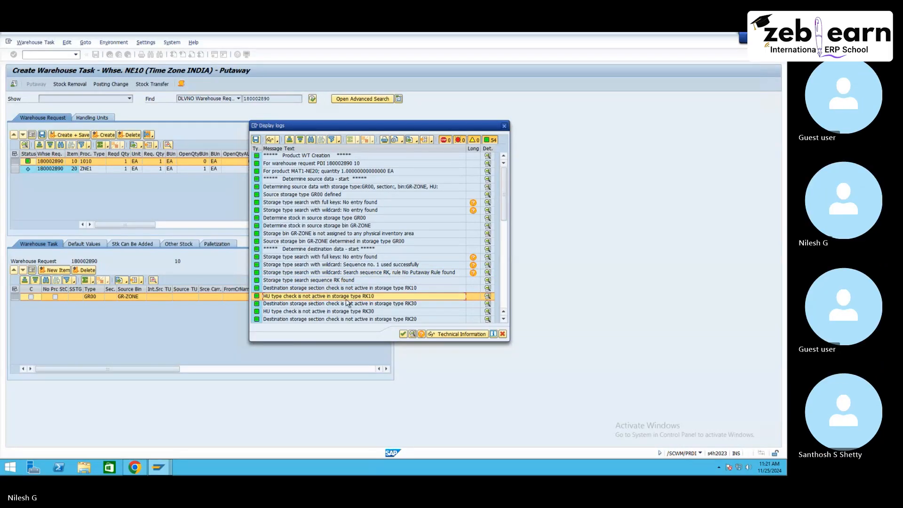
{"action": "scroll", "coordinate": [369, 300], "scroll_direction": "down", "scroll_amount": 6}
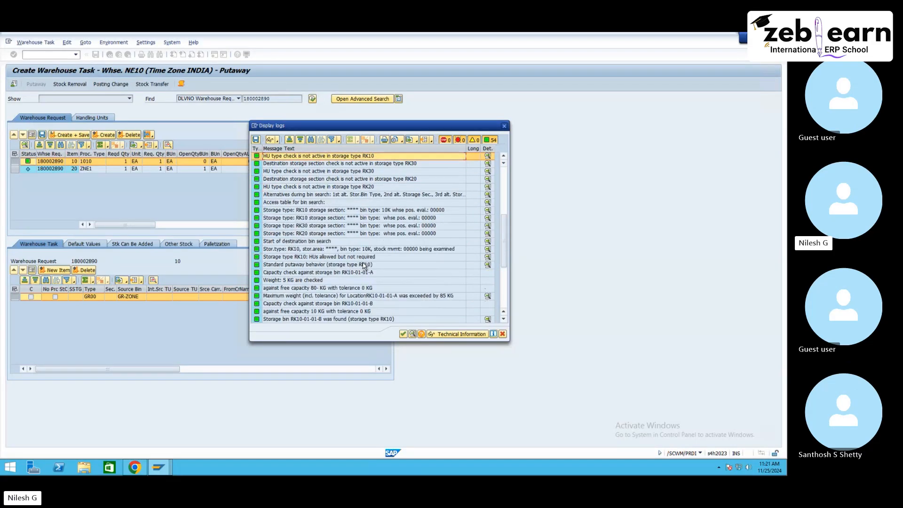
{"action": "left_click", "coordinate": [366, 274]}
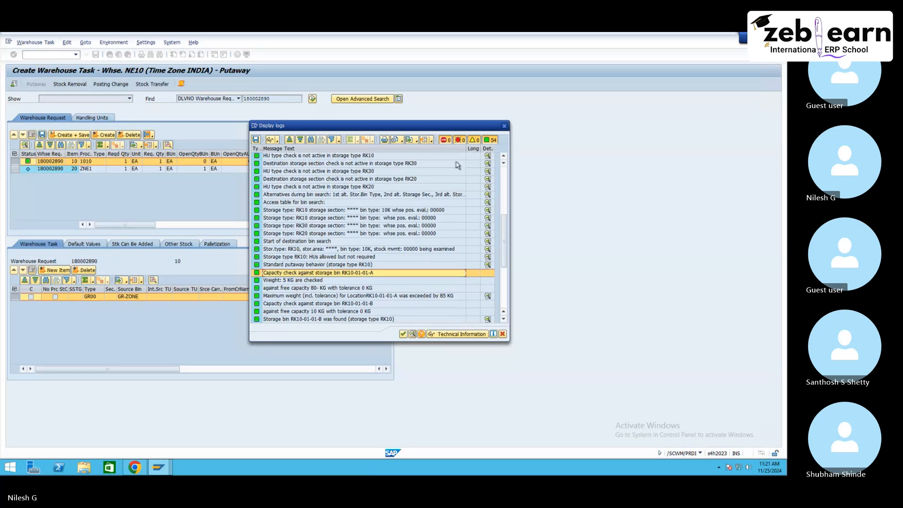
{"action": "left_click", "coordinate": [504, 128]}
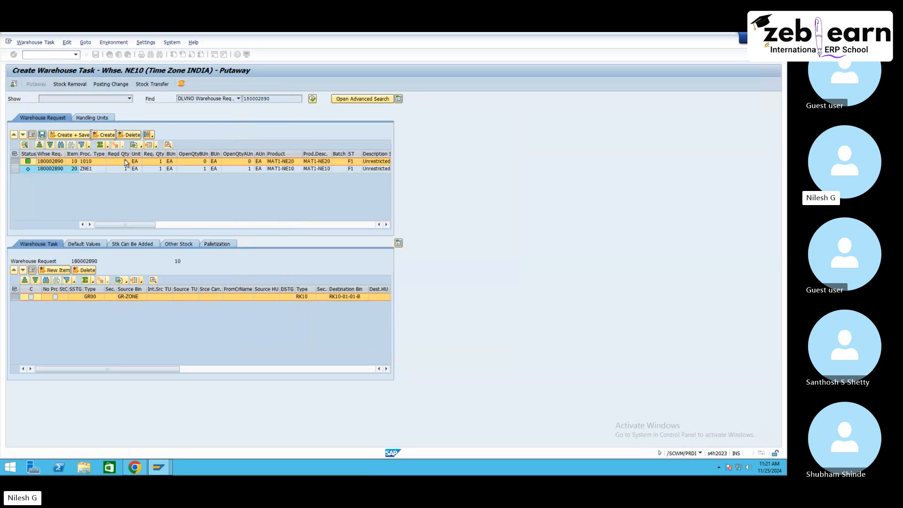
- Create the putaway warehouse task for item 20 and review the storage type search sequence in its log
{"action": "left_click", "coordinate": [15, 169]}
{"action": "left_click", "coordinate": [103, 135]}
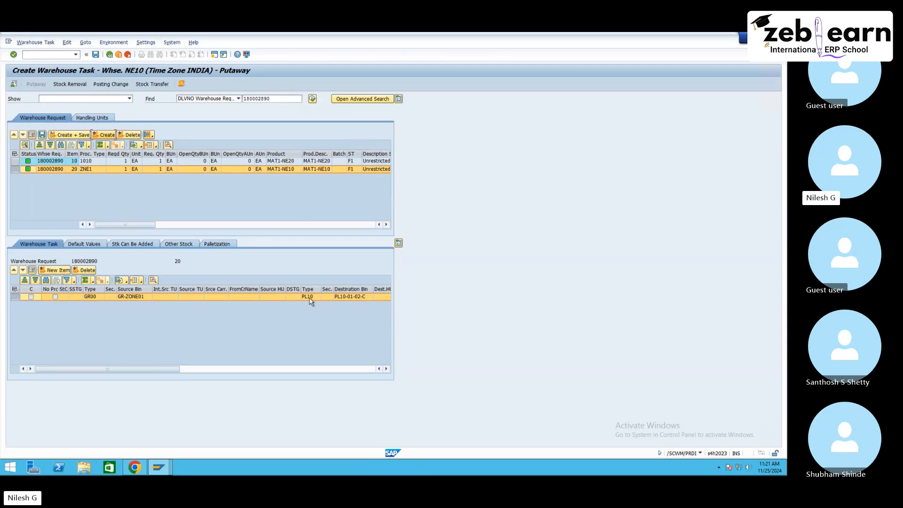
{"action": "left_click", "coordinate": [182, 85]}
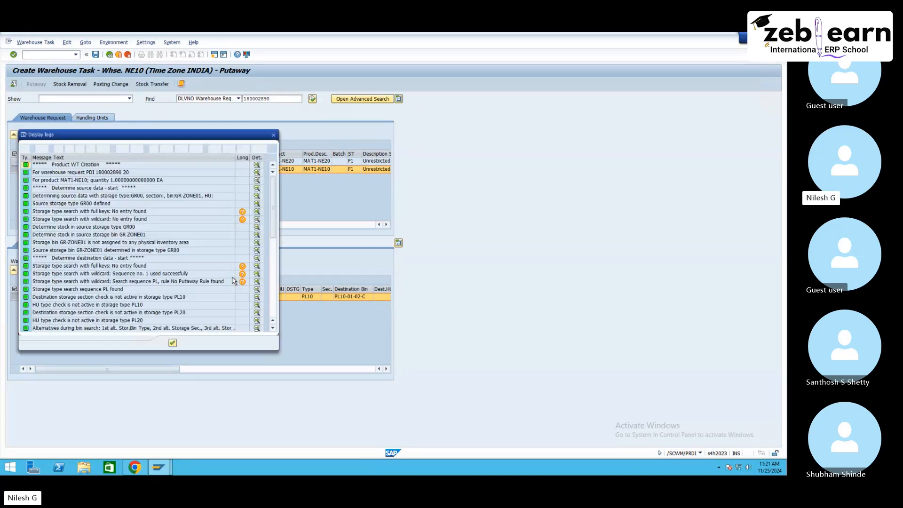
{"action": "left_click", "coordinate": [158, 289]}
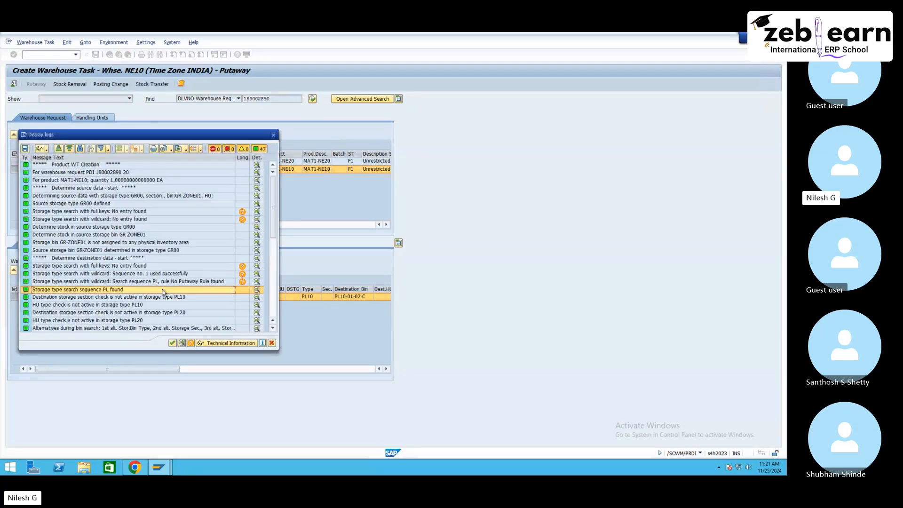
{"action": "left_click_drag", "start_coordinate": [159, 137], "coordinate": [226, 137]}
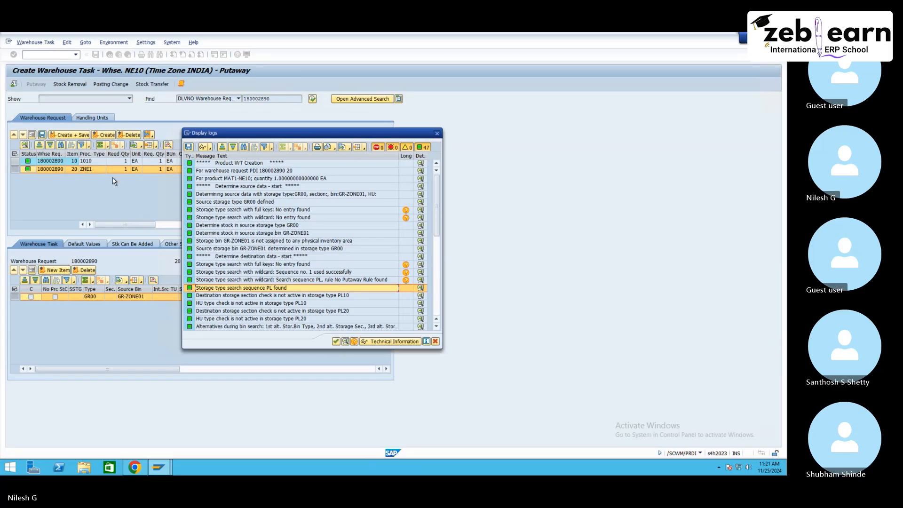
{"action": "left_click", "coordinate": [336, 341]}
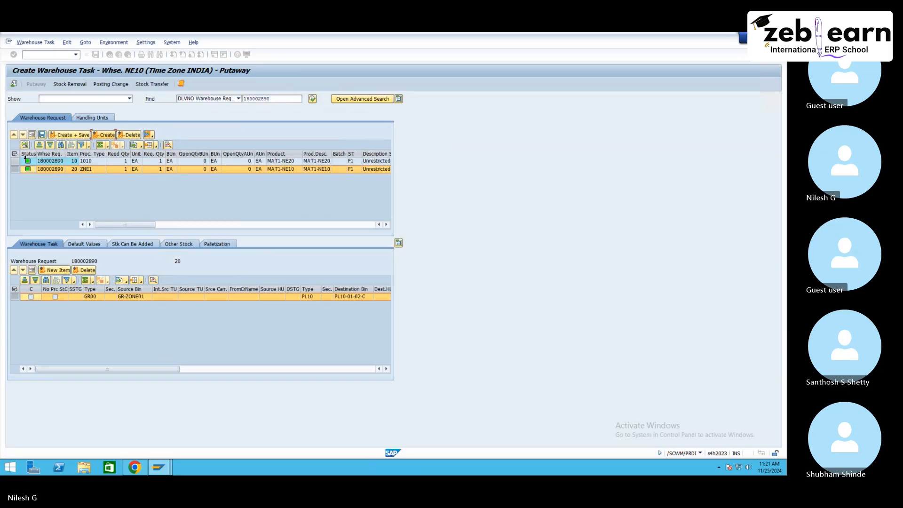
{"action": "left_click", "coordinate": [19, 156]}
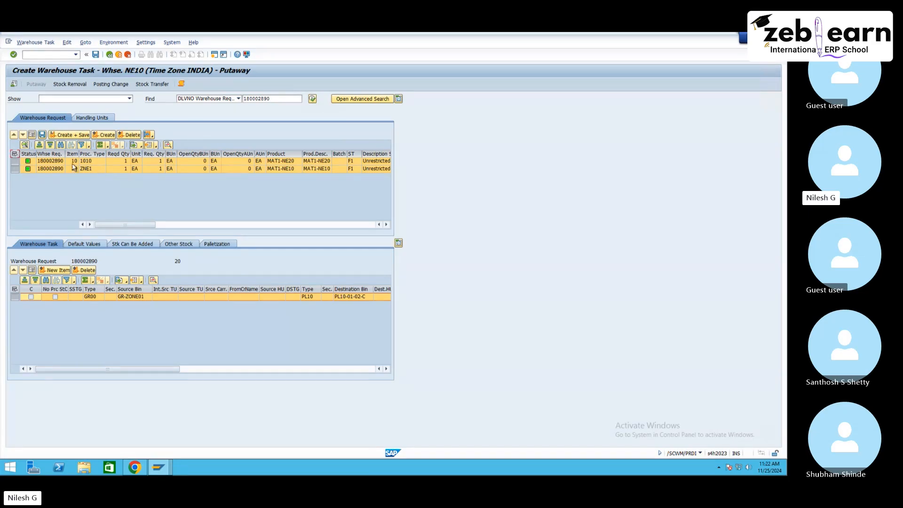
{"action": "left_click", "coordinate": [93, 168]}
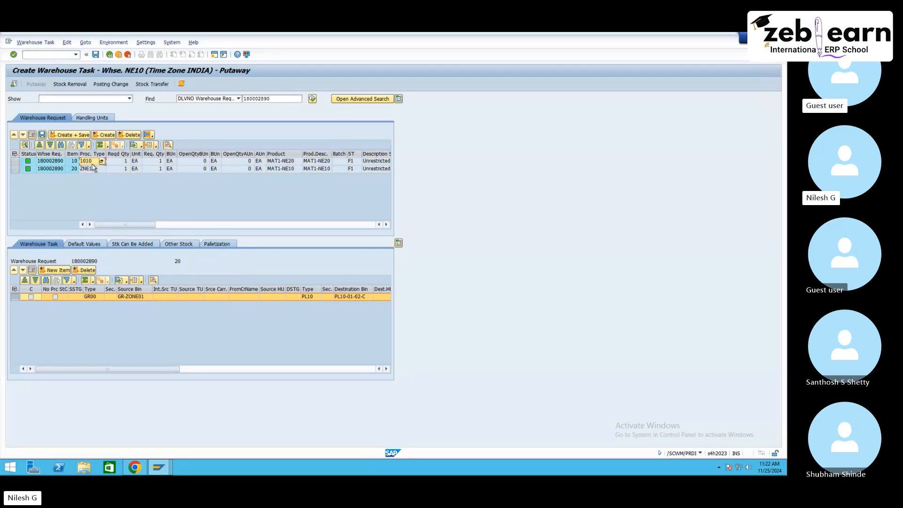
- Select delivery item 10, display the task creation logs, and check the search sequence entry in the destination determination
{"action": "left_click", "coordinate": [17, 161]}
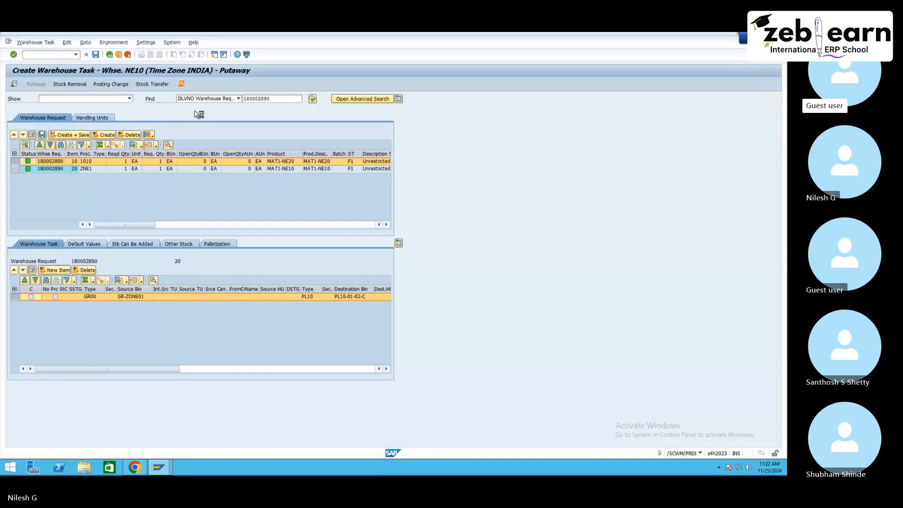
{"action": "left_click", "coordinate": [181, 84]}
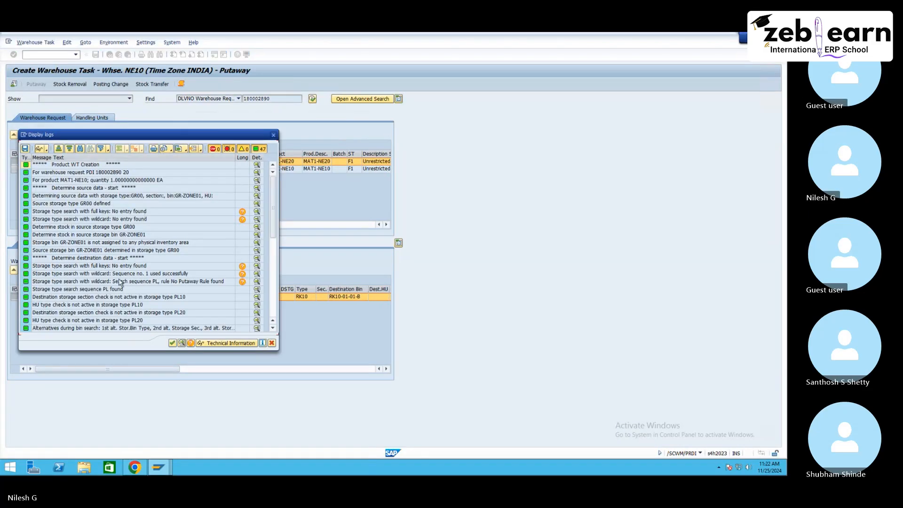
{"action": "left_click", "coordinate": [175, 282]}
{"action": "left_click_drag", "start_coordinate": [198, 140], "coordinate": [430, 136]}
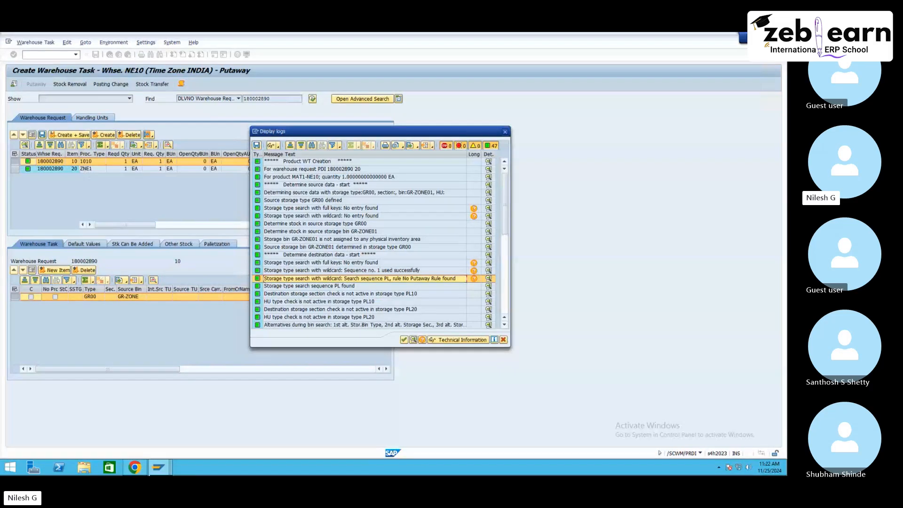
- Switch to the storage type customizing session, return to the IMG structure and expand the Goods Receipt Process node
{"action": "left_click", "coordinate": [159, 467]}
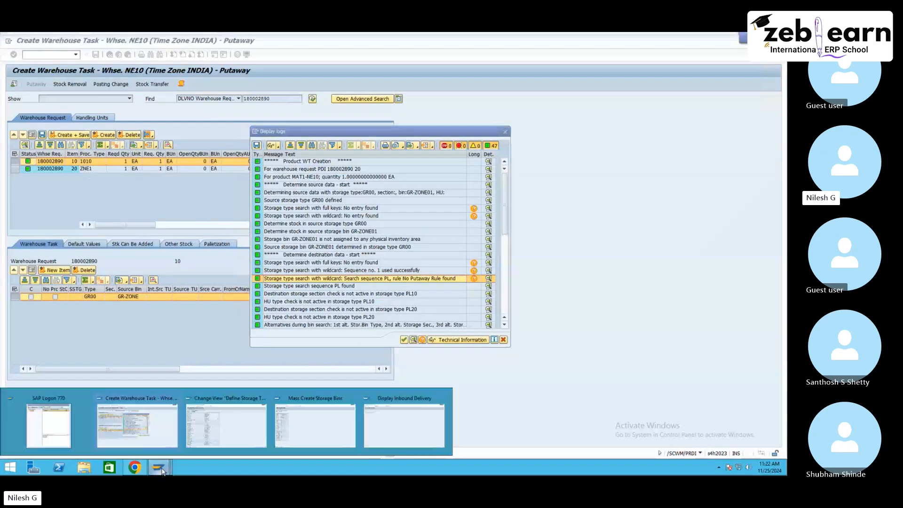
{"action": "left_click", "coordinate": [238, 427]}
{"action": "left_click", "coordinate": [110, 55]}
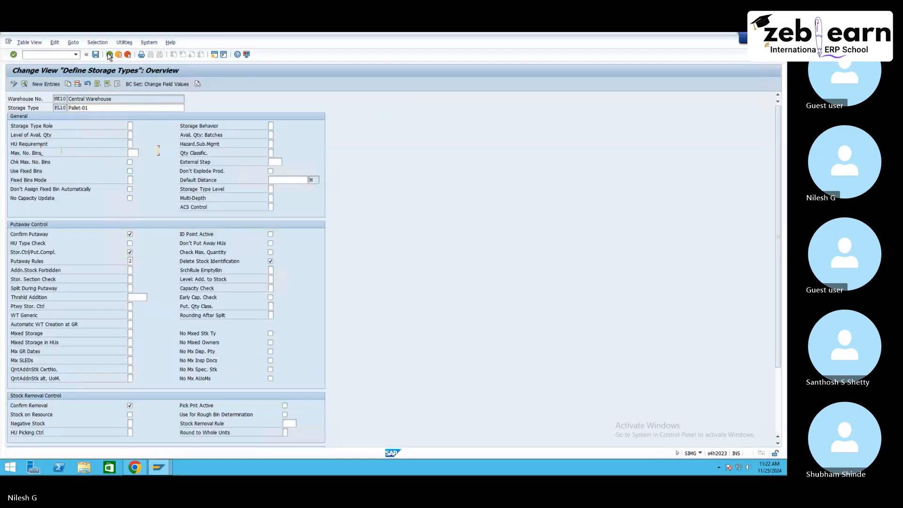
{"action": "left_click", "coordinate": [109, 55]}
{"action": "left_click", "coordinate": [34, 283]}
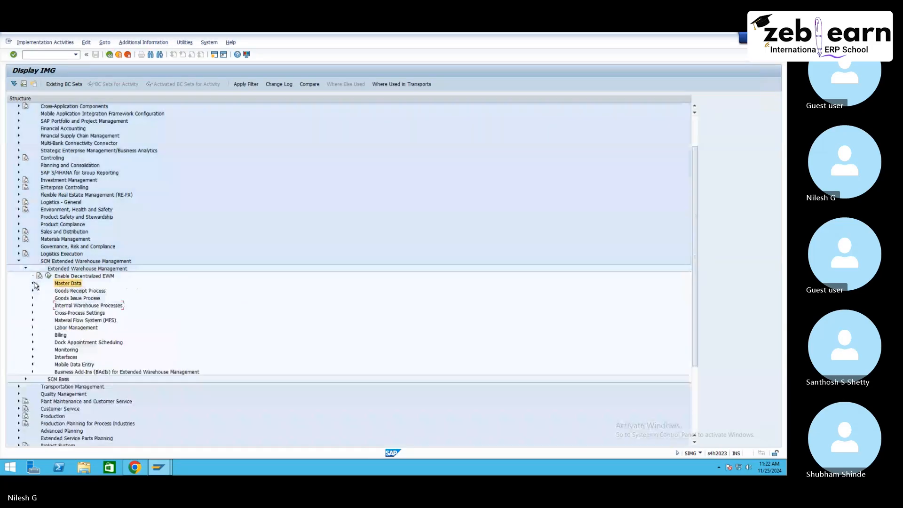
{"action": "left_click", "coordinate": [33, 291]}
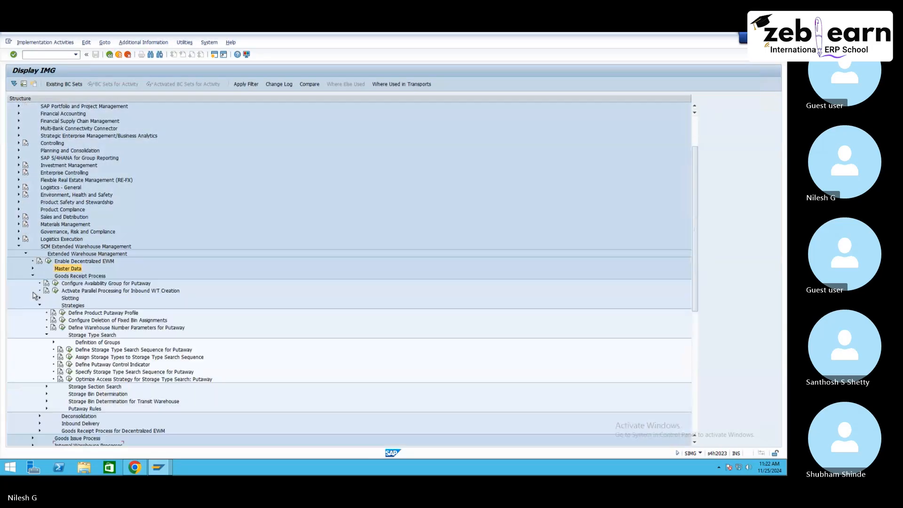
{"action": "left_click", "coordinate": [111, 366]}
{"action": "left_click", "coordinate": [69, 358]}
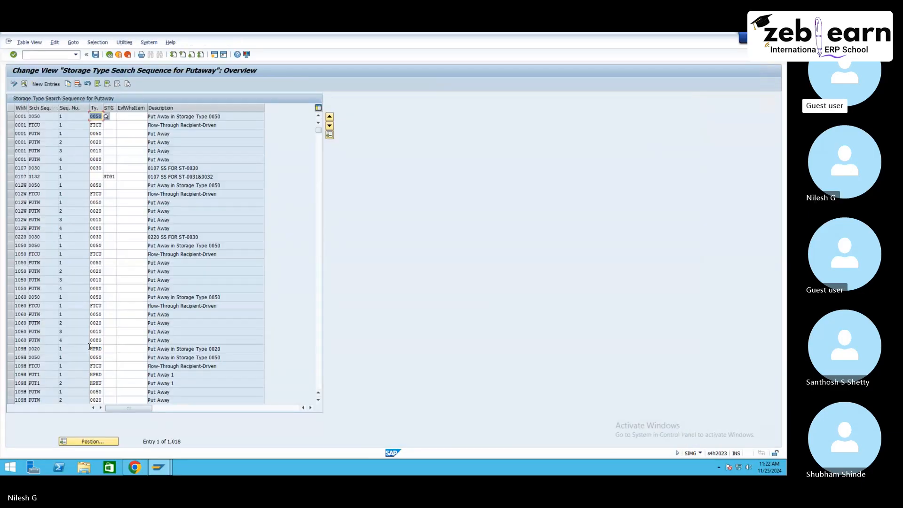
{"action": "key", "text": "F3"}
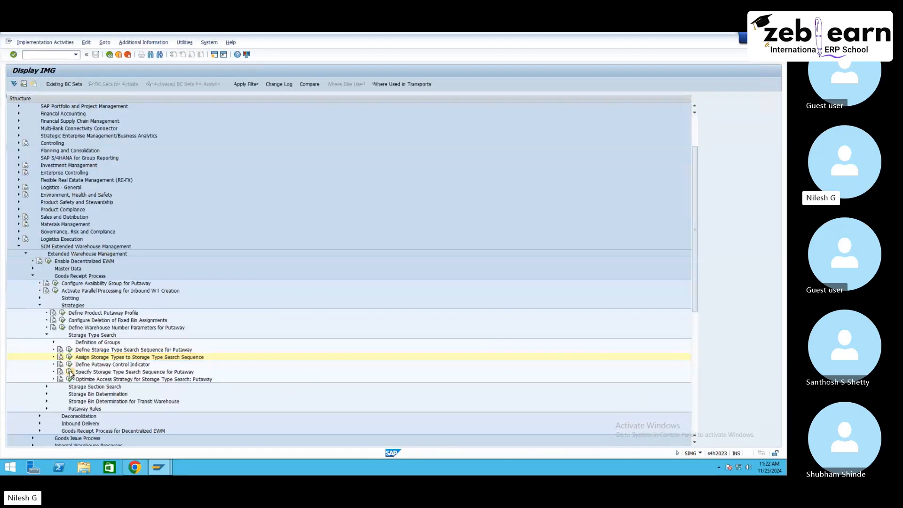
- Open Specify Storage Type Search Sequence for Putaway, position on warehouse NE10, and review its two process type entries
{"action": "left_click", "coordinate": [69, 372]}
{"action": "left_click", "coordinate": [103, 443]}
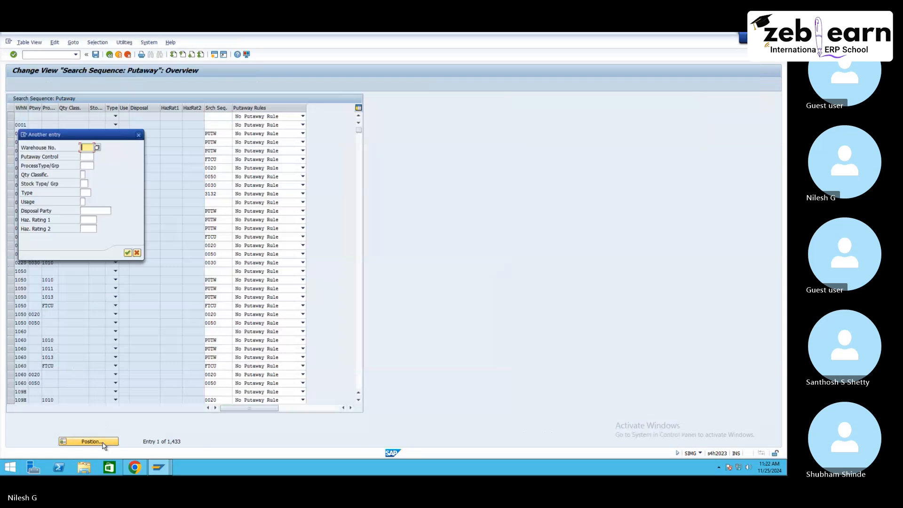
{"action": "type", "text": "NE10"}
{"action": "key", "text": "Return"}
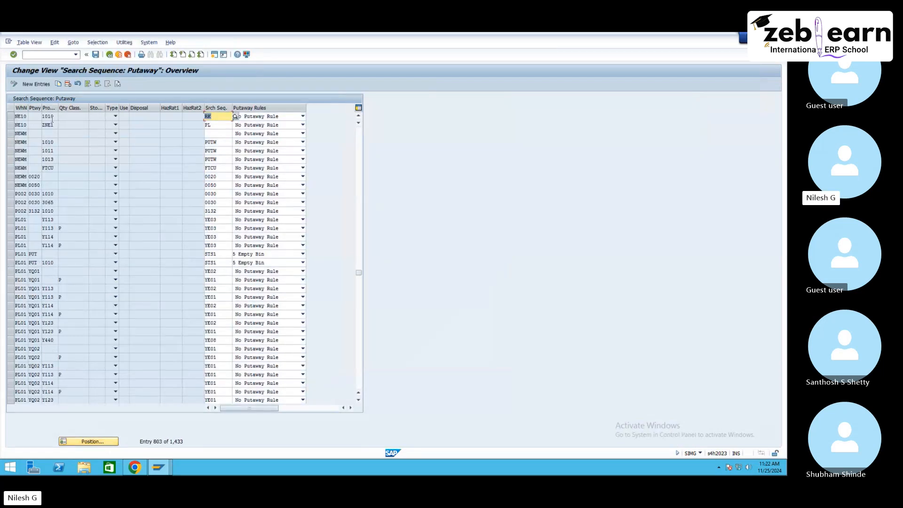
{"action": "left_click", "coordinate": [10, 116]}
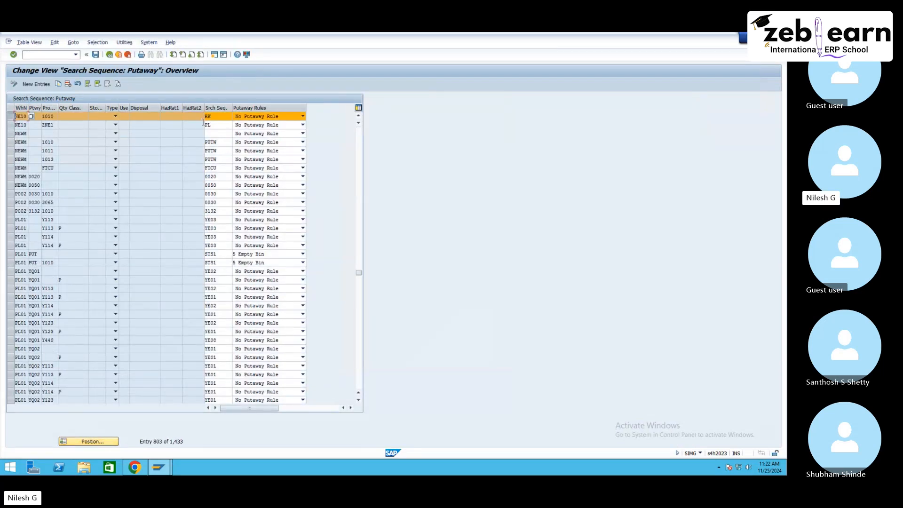
{"action": "left_click", "coordinate": [9, 125]}
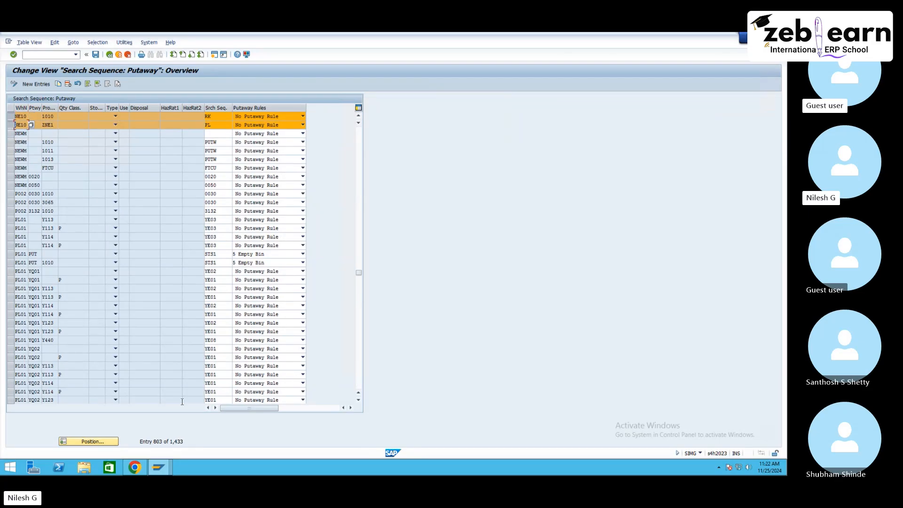
- Return to the Create Warehouse Task session, close the log, and compare the destination storage types and bins of items 10 and 20
{"action": "left_click", "coordinate": [159, 468]}
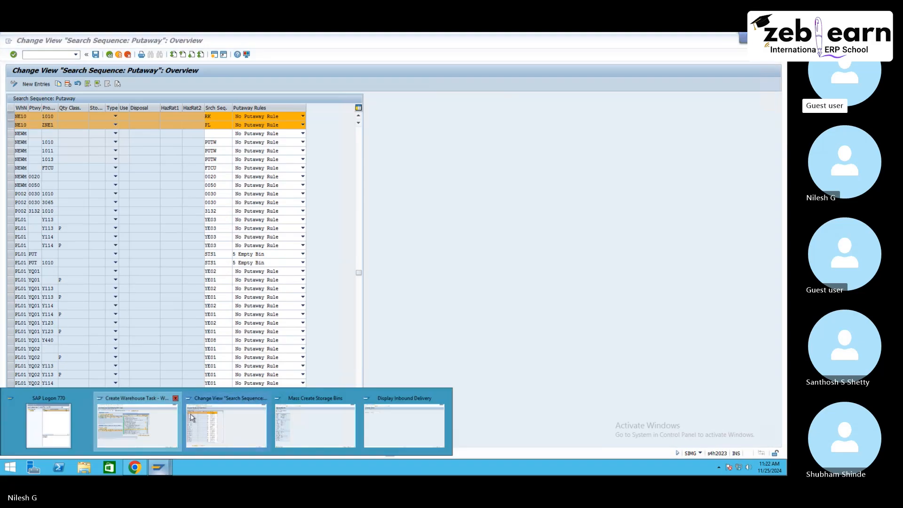
{"action": "left_click", "coordinate": [141, 423]}
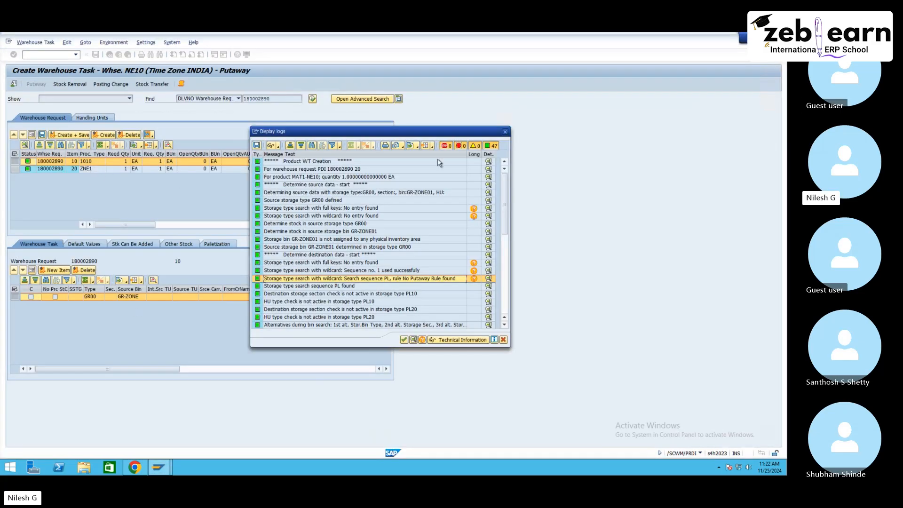
{"action": "key", "text": "Return"}
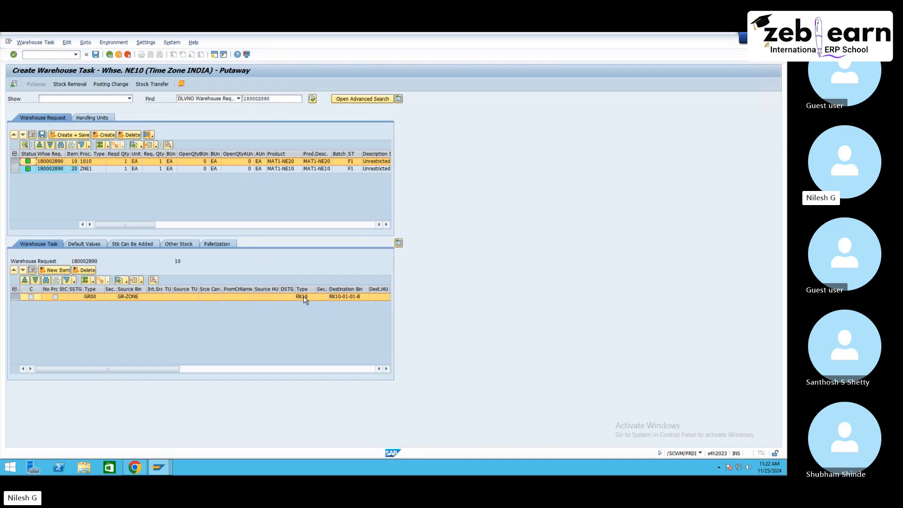
{"action": "left_click", "coordinate": [92, 169]}
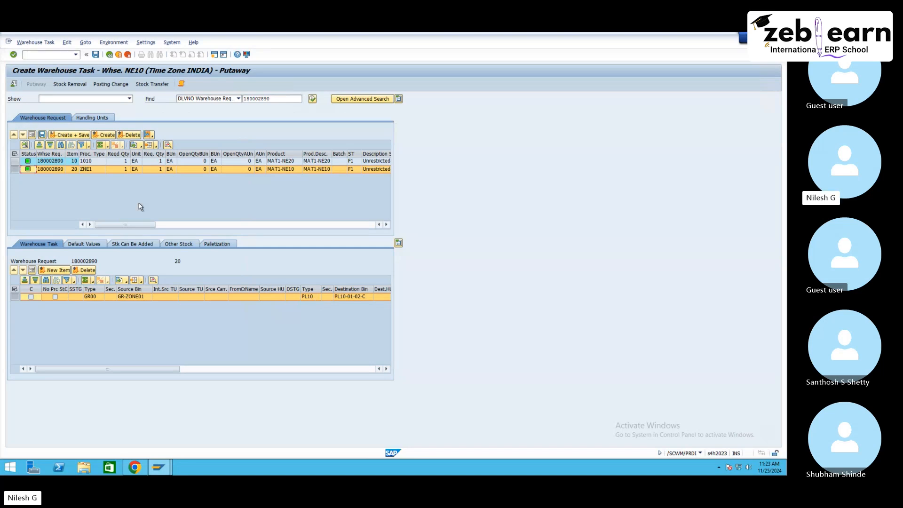
- Create and save the putaway warehouse tasks for both delivery items, and confirm and save their warehouse order
{"action": "left_click", "coordinate": [17, 156]}
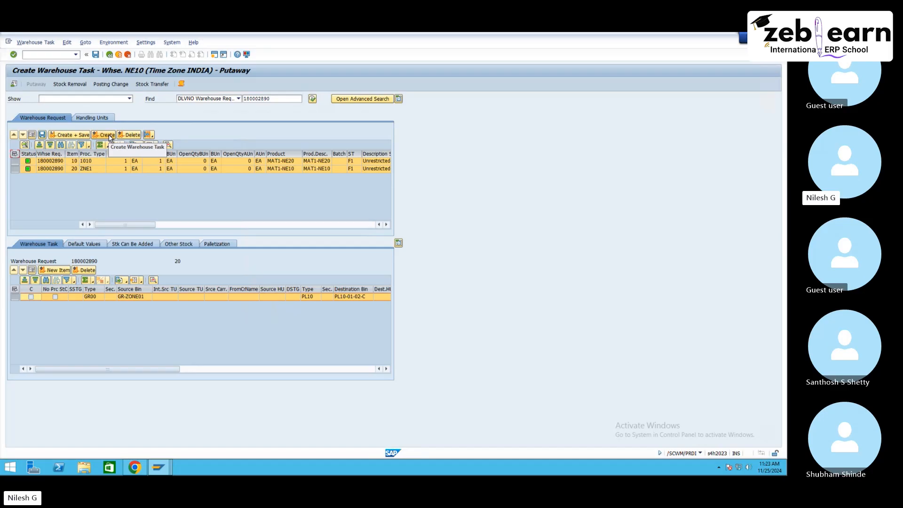
{"action": "left_click", "coordinate": [67, 135]}
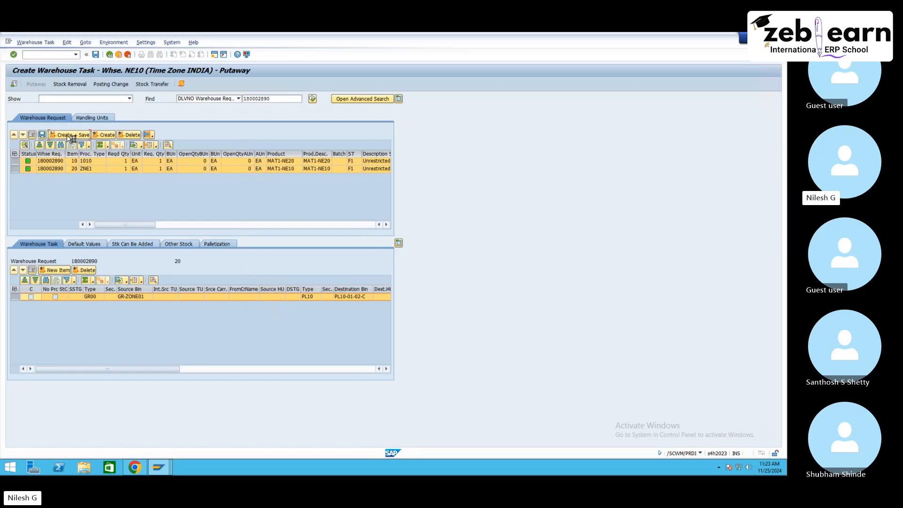
{"action": "left_click", "coordinate": [36, 42]}
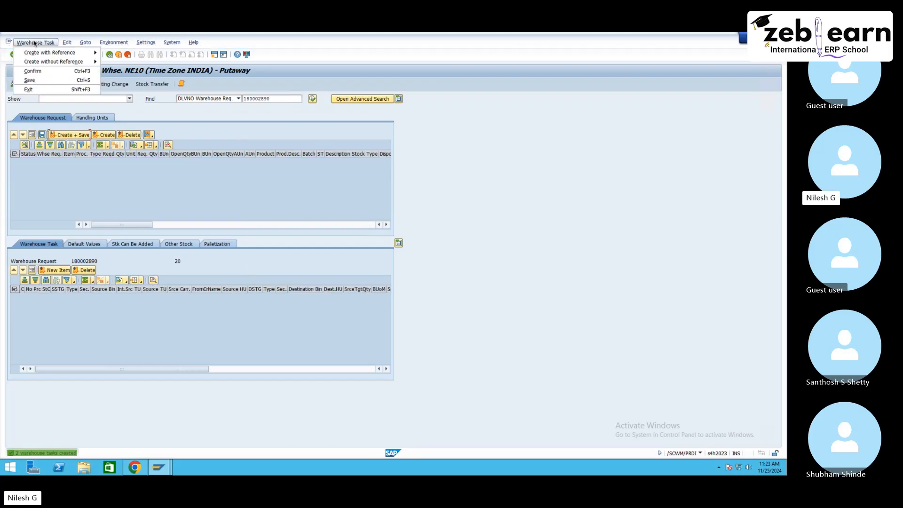
{"action": "left_click", "coordinate": [33, 71]}
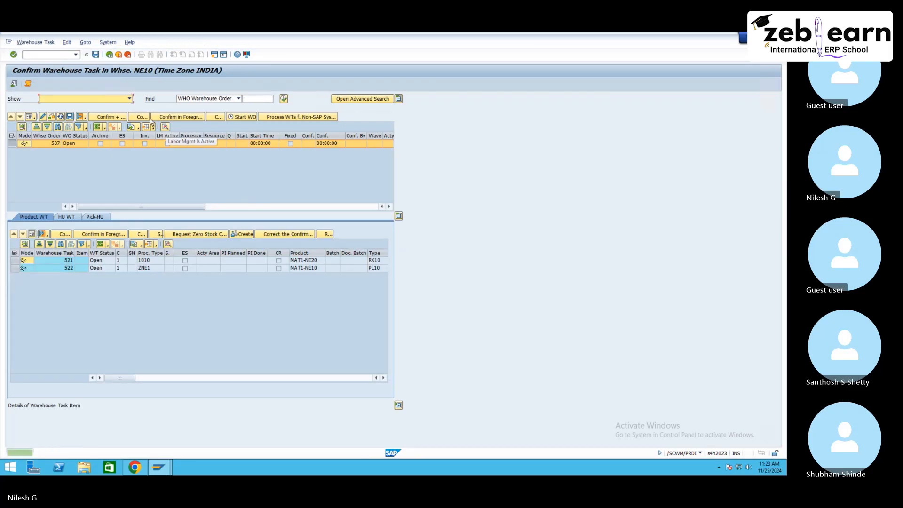
{"action": "left_click", "coordinate": [119, 119]}
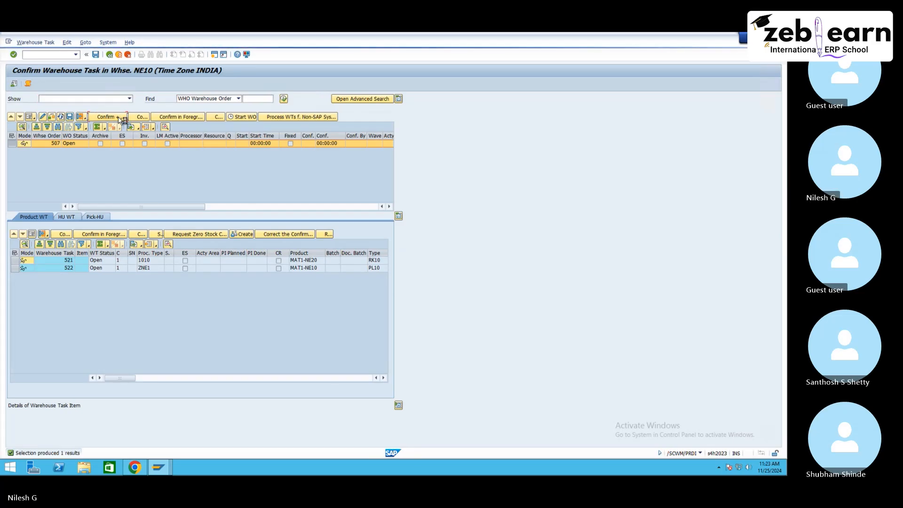
- Switch to the Display Inbound Delivery session, exit to SAP Easy Access, and start inbound delivery creation with transaction VL31N
{"action": "left_click", "coordinate": [166, 471]}
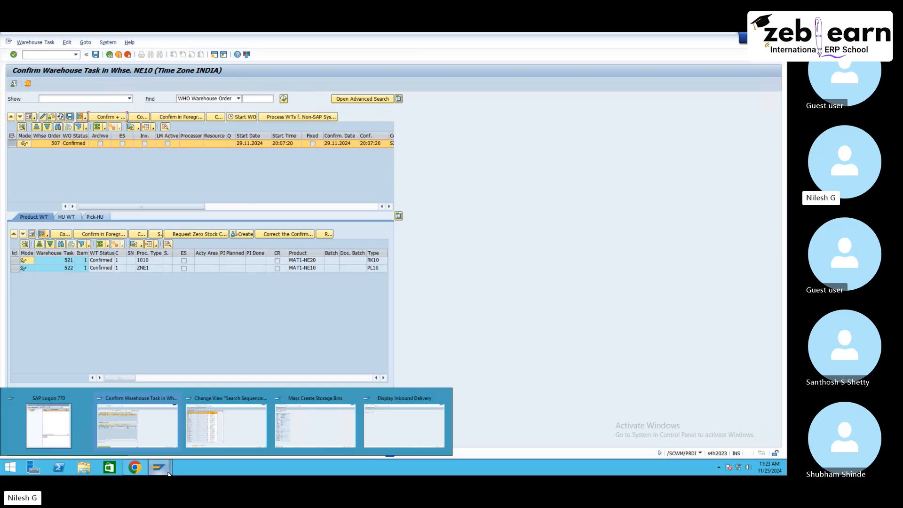
{"action": "left_click", "coordinate": [419, 425]}
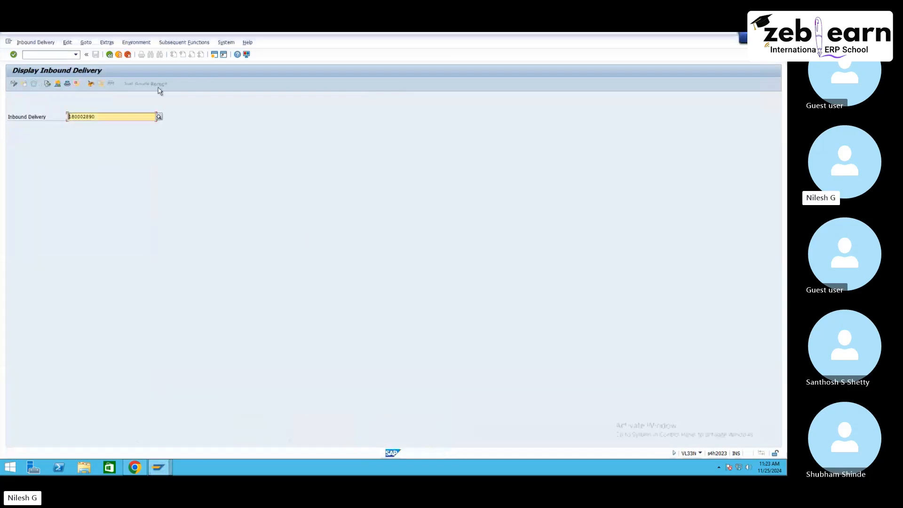
{"action": "left_click", "coordinate": [110, 54]}
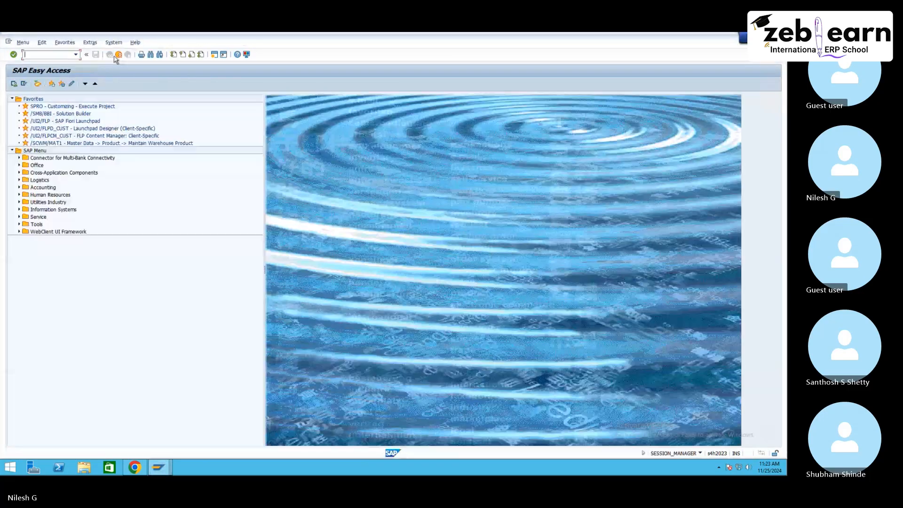
{"action": "left_click", "coordinate": [43, 53]}
{"action": "type", "text": "vl31n"}
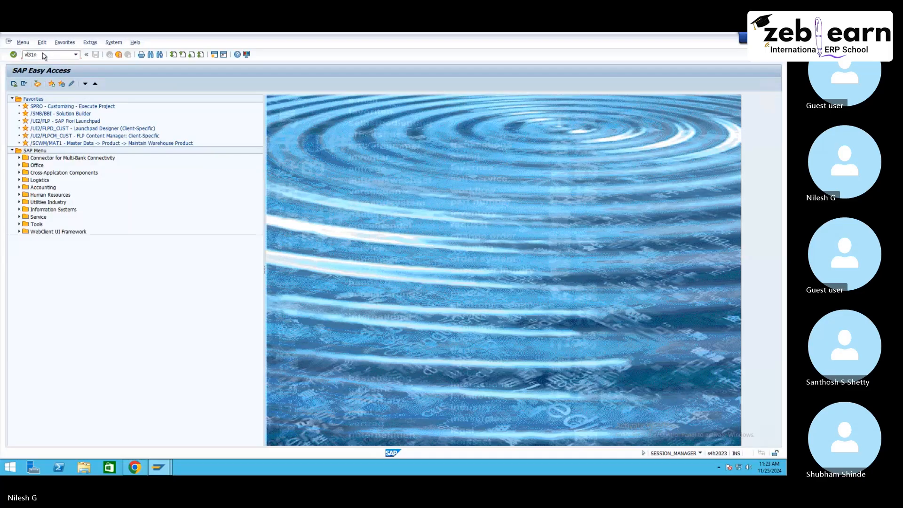
{"action": "key", "text": "Return"}
- Reuse the earlier external ID ending in ST0101, change its ending to ST0102, and proceed to the delivery overview
{"action": "left_click", "coordinate": [94, 163]}
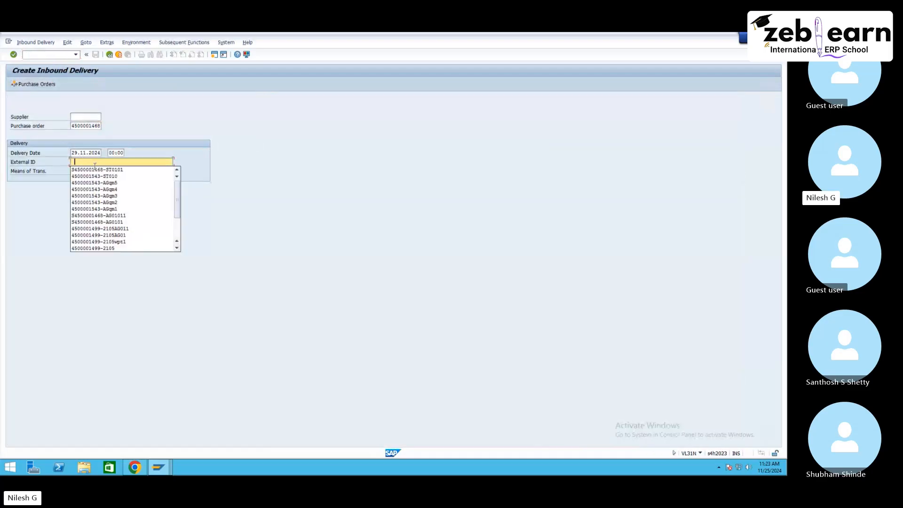
{"action": "left_click", "coordinate": [98, 170]}
{"action": "key", "text": "BackSpace"}
{"action": "type", "text": "2"}
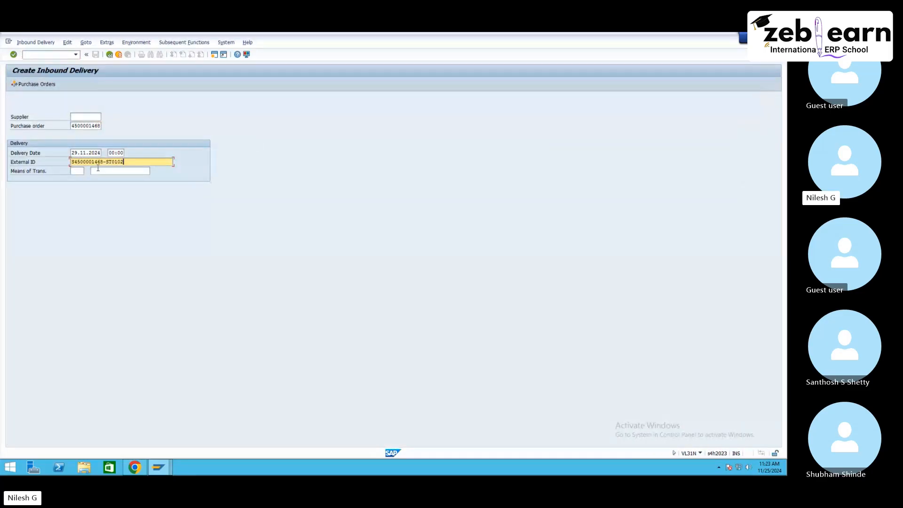
{"action": "key", "text": "Return"}
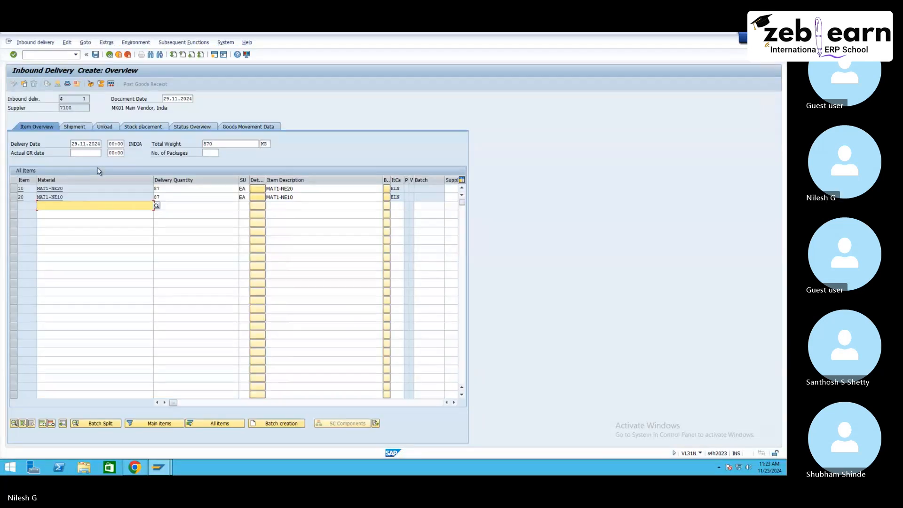
- Set the delivery quantity of both MAT1-NE20 and MAT1-NE10 to 1 and save the inbound delivery
{"action": "left_click_drag", "start_coordinate": [172, 188], "coordinate": [151, 196]}
{"action": "type", "text": "2"}
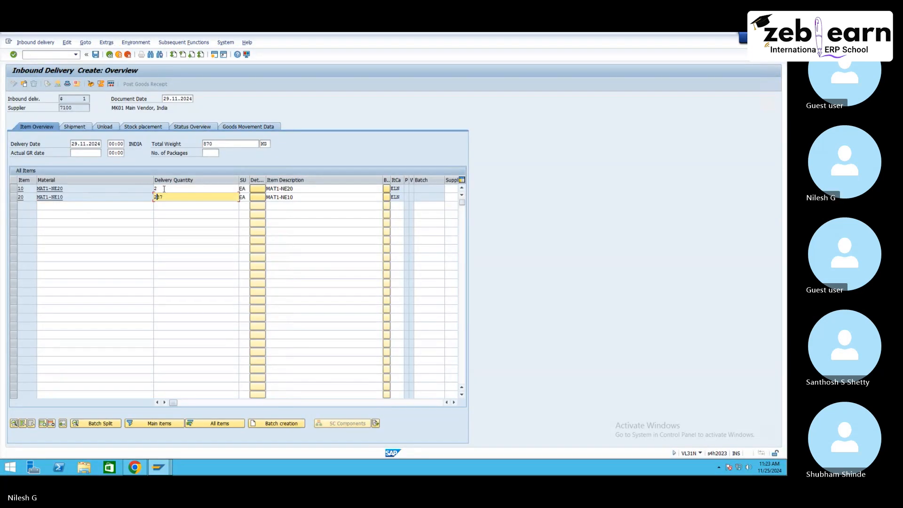
{"action": "left_click", "coordinate": [164, 189]}
{"action": "type", "text": "1111"}
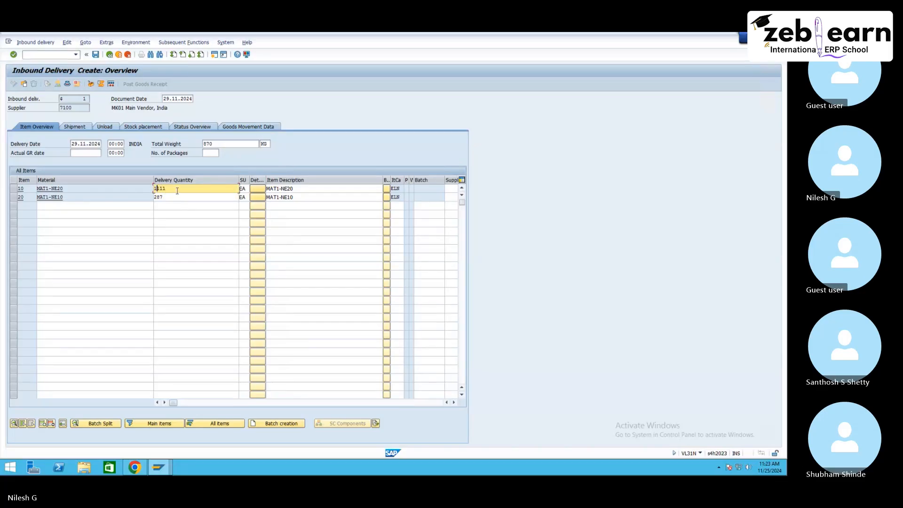
{"action": "left_click_drag", "start_coordinate": [177, 191], "coordinate": [128, 198]}
{"action": "type", "text": "1-NE"}
{"action": "type", "text": "1"}
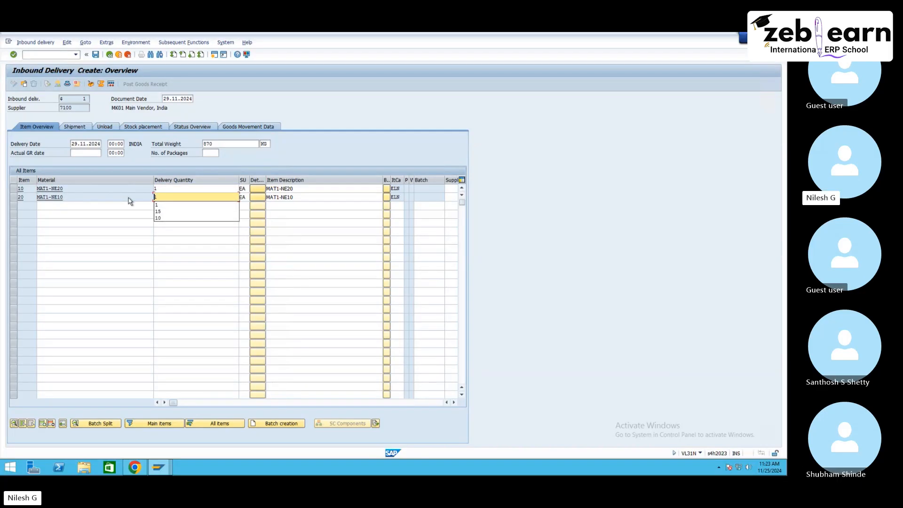
{"action": "key", "text": "Return"}
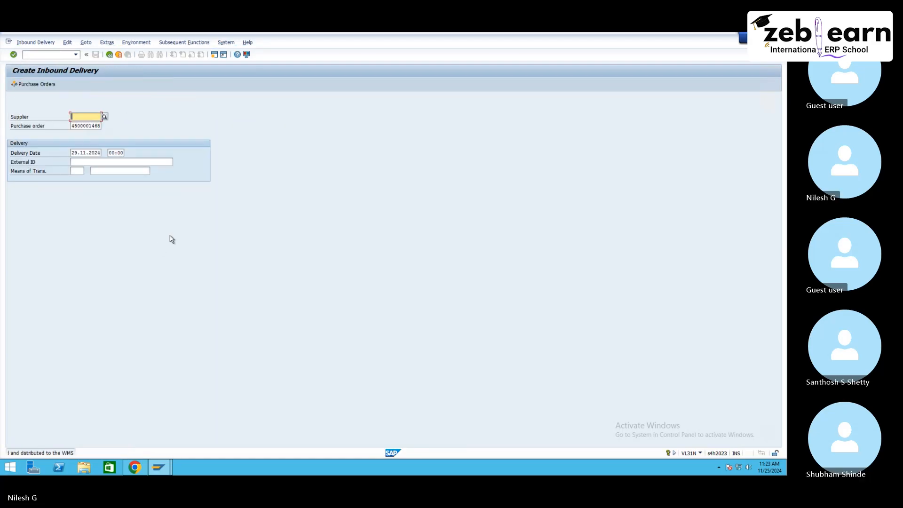
- Switch to the Confirm Warehouse Task session, return to Maintain Inbound Delivery, and find the delivery whose number ends in 891
{"action": "left_click", "coordinate": [163, 475]}
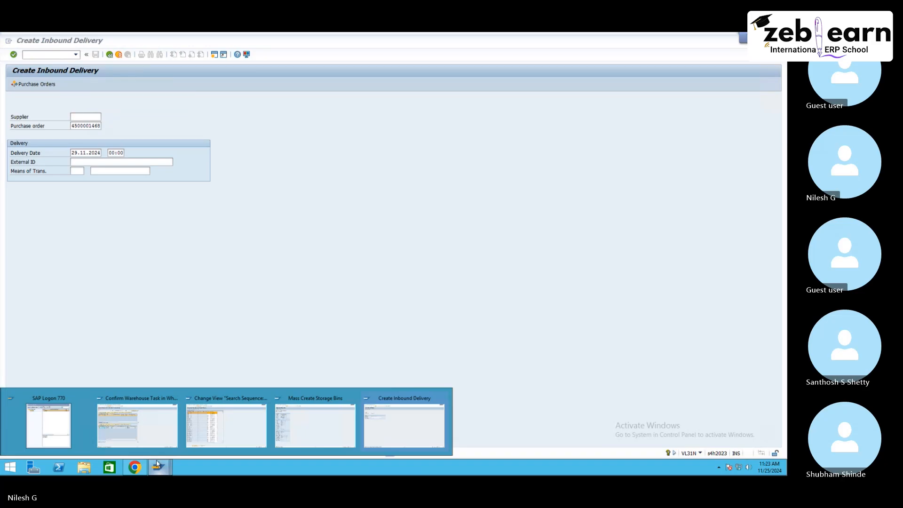
{"action": "left_click", "coordinate": [157, 437]}
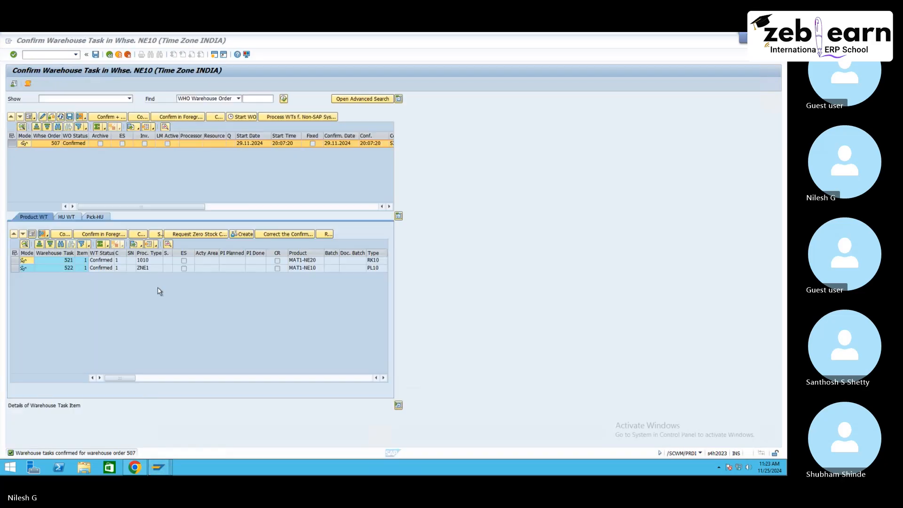
{"action": "left_click", "coordinate": [108, 55]}
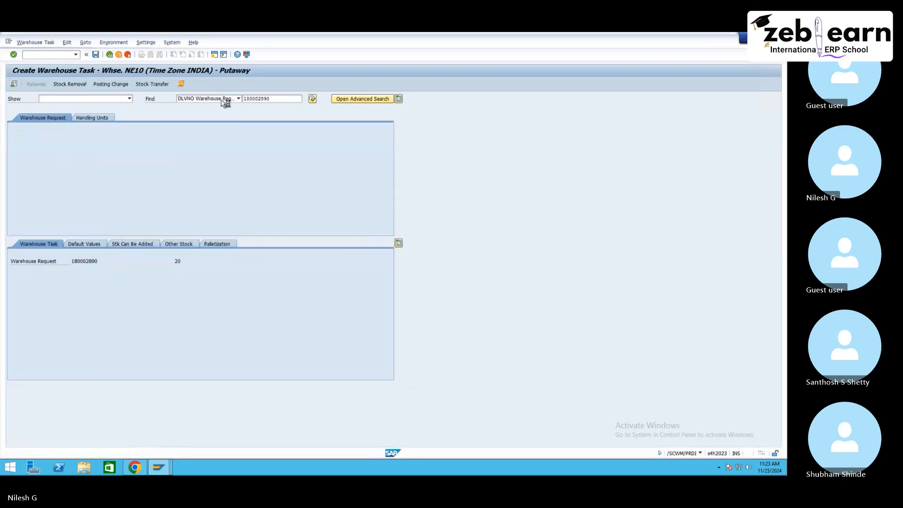
{"action": "left_click", "coordinate": [278, 99]}
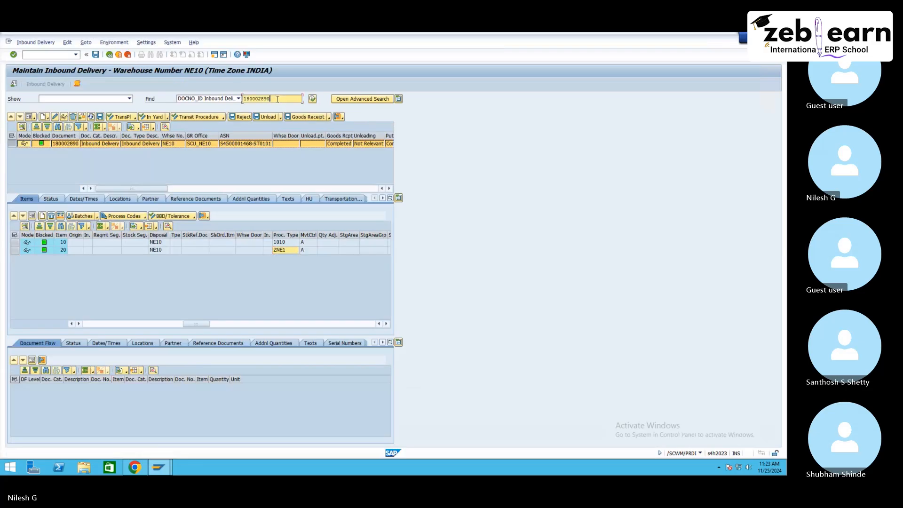
{"action": "left_click", "coordinate": [313, 99]}
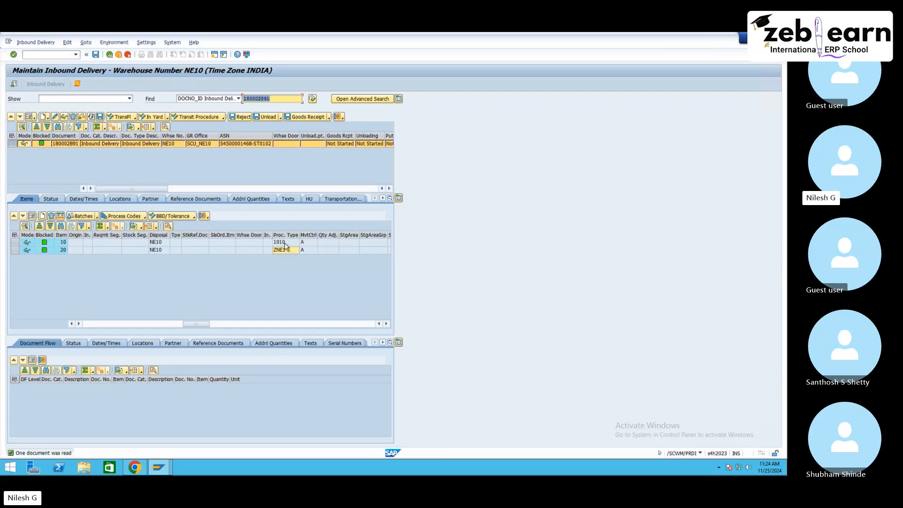
- Post the goods receipt for the inbound delivery, and create the putaway warehouse task for item 10 with product MAT1-NE20
{"action": "left_click", "coordinate": [306, 116]}
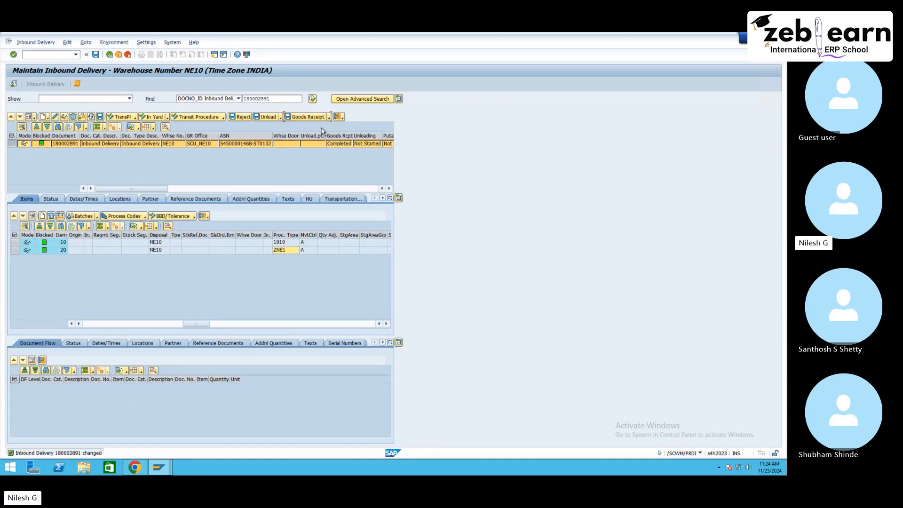
{"action": "left_click", "coordinate": [36, 43]}
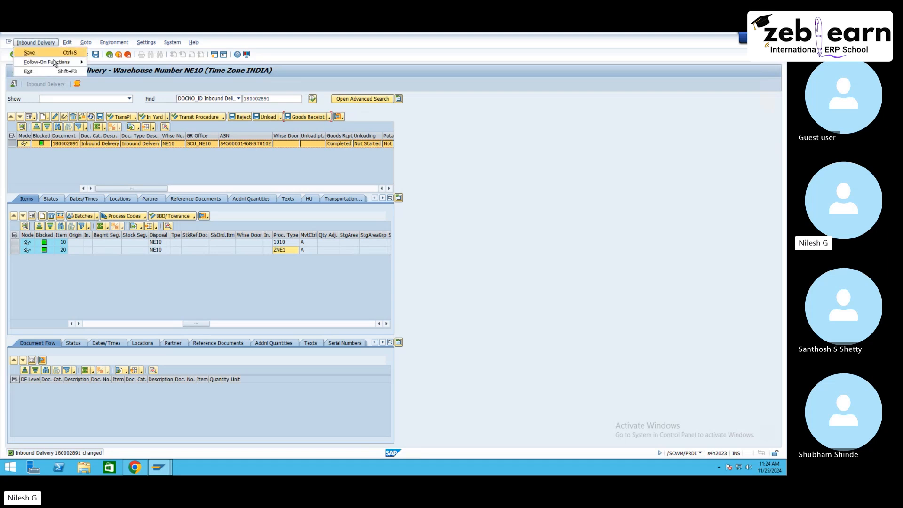
{"action": "mouse_move", "coordinate": [64, 63]}
{"action": "left_click", "coordinate": [97, 62]}
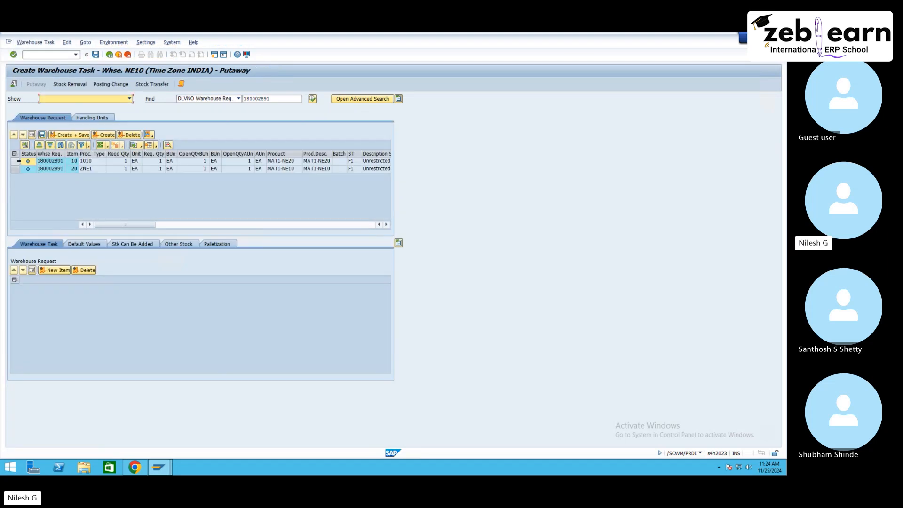
{"action": "left_click", "coordinate": [80, 162]}
{"action": "left_click", "coordinate": [106, 135]}
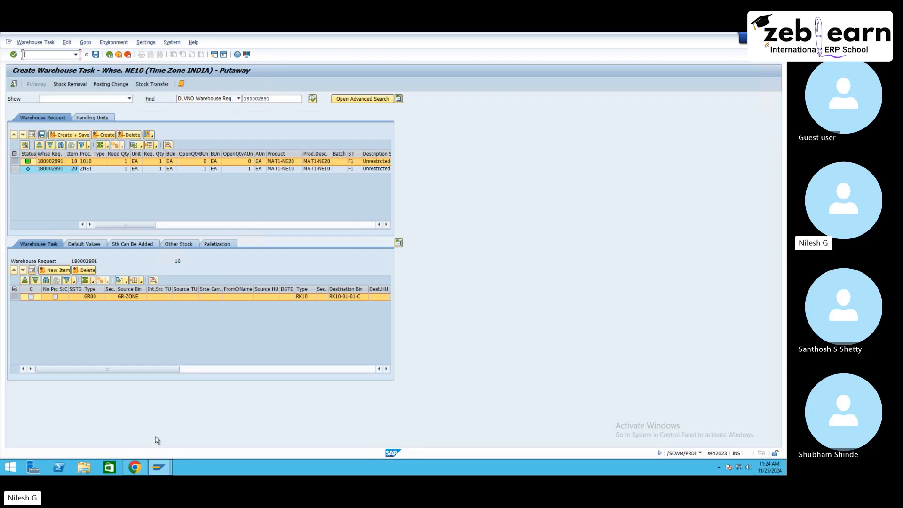
- Switch to the Mass Create Storage Bins session and start mass editing of storage bins with transaction /n/scwm/ls11
{"action": "mouse_move", "coordinate": [161, 464]}
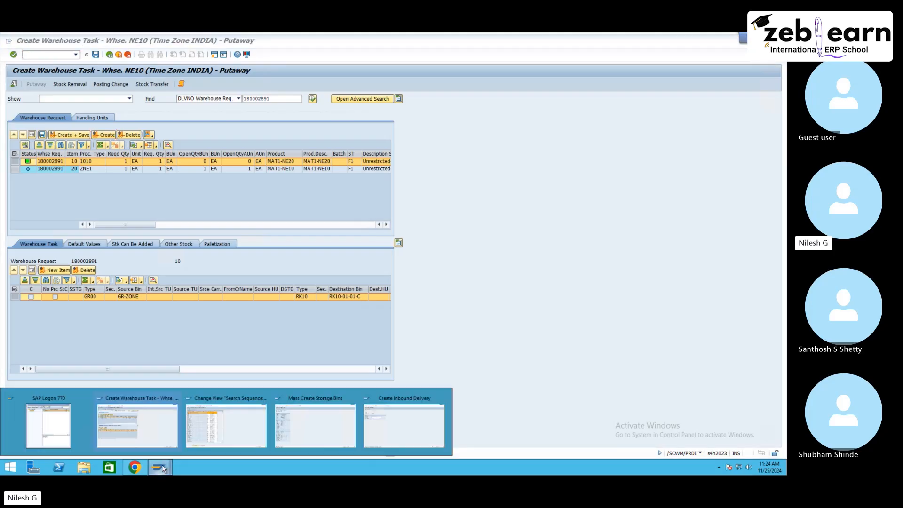
{"action": "left_click", "coordinate": [335, 431]}
{"action": "left_click", "coordinate": [54, 53]}
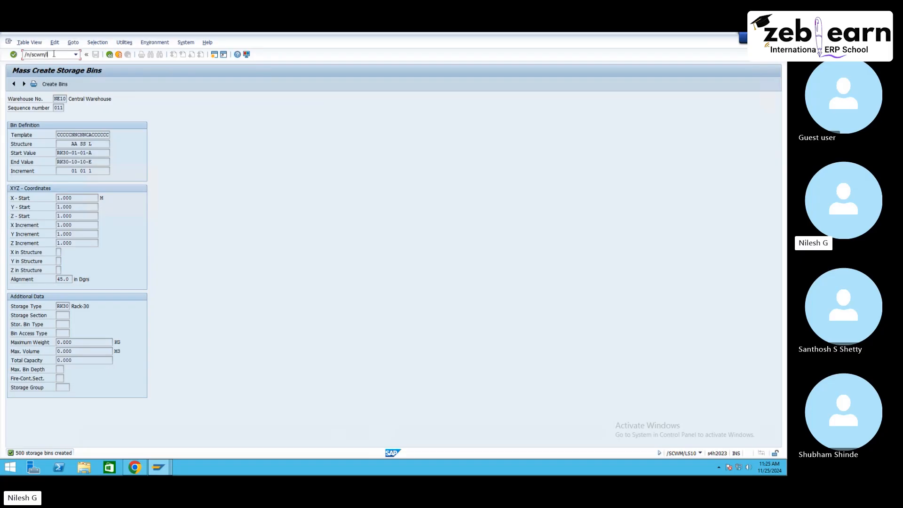
{"action": "type", "text": "/n/scwm/ls10"}
{"action": "key", "text": "Return"}
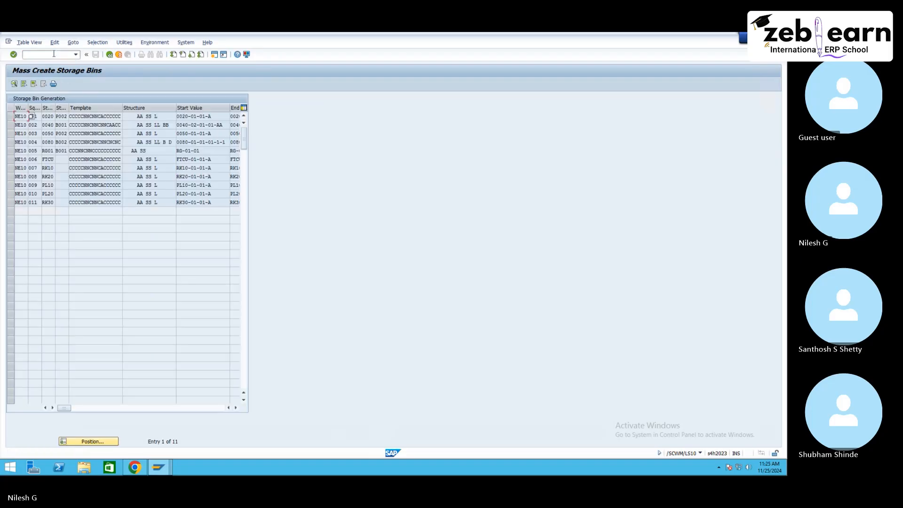
{"action": "left_click", "coordinate": [76, 54]}
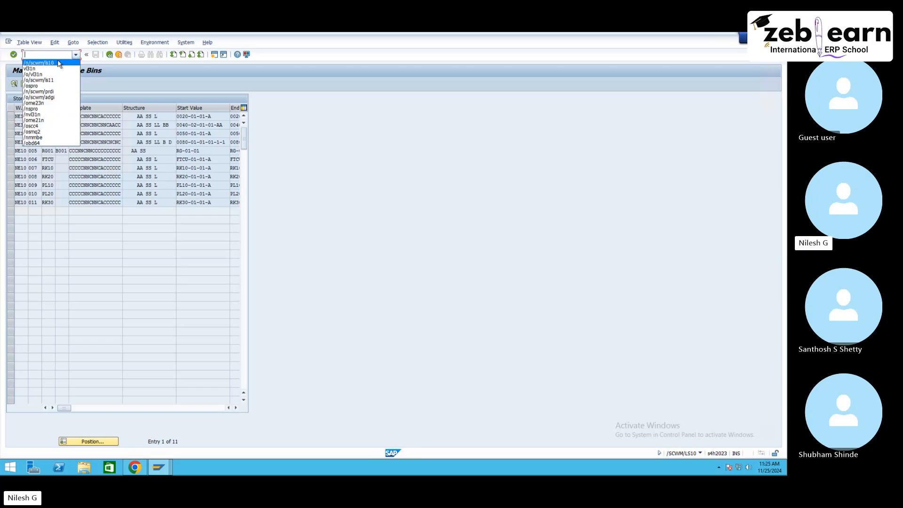
{"action": "left_click", "coordinate": [62, 64]}
{"action": "left_click", "coordinate": [61, 55]}
{"action": "key", "text": "Return"}
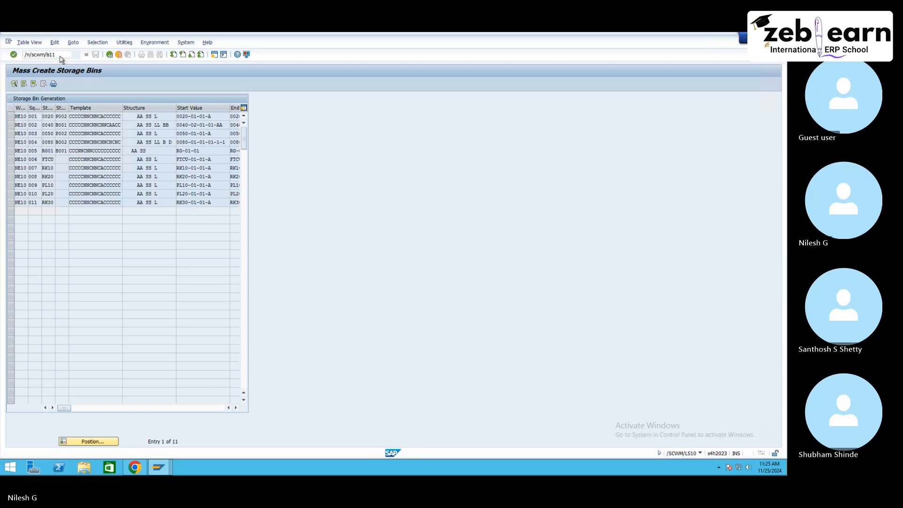
- List the storage bins of storage type RK10 in warehouse NE10 and select bin RK10-01-01-C
{"action": "left_click", "coordinate": [108, 126]}
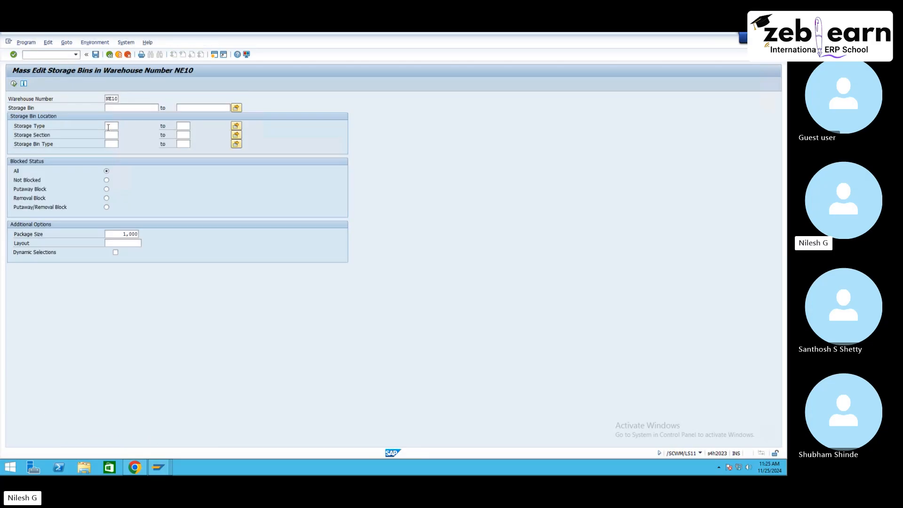
{"action": "type", "text": "sx10"}
{"action": "key", "text": "Return"}
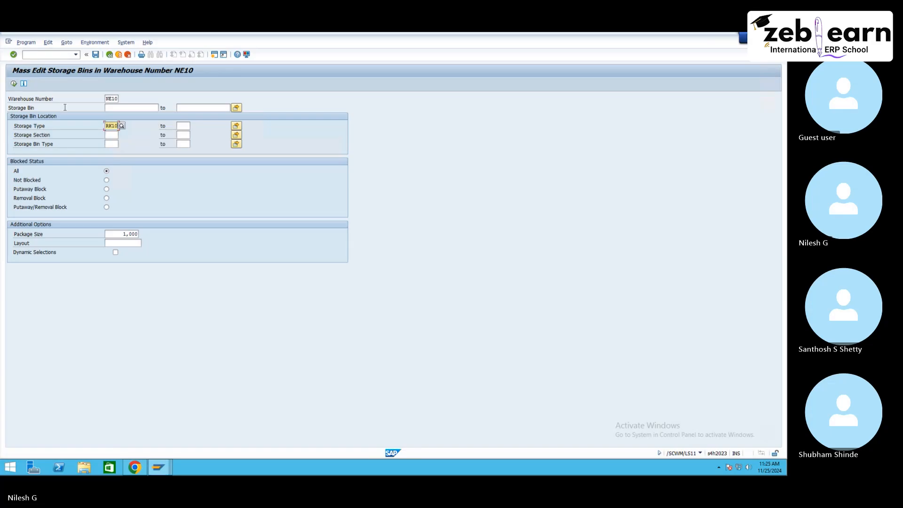
{"action": "left_click", "coordinate": [14, 84]}
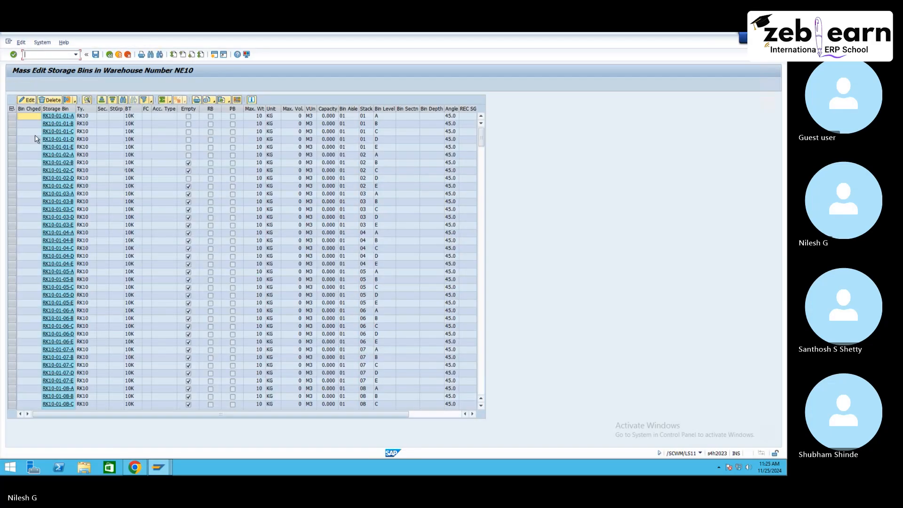
{"action": "left_click", "coordinate": [26, 131]}
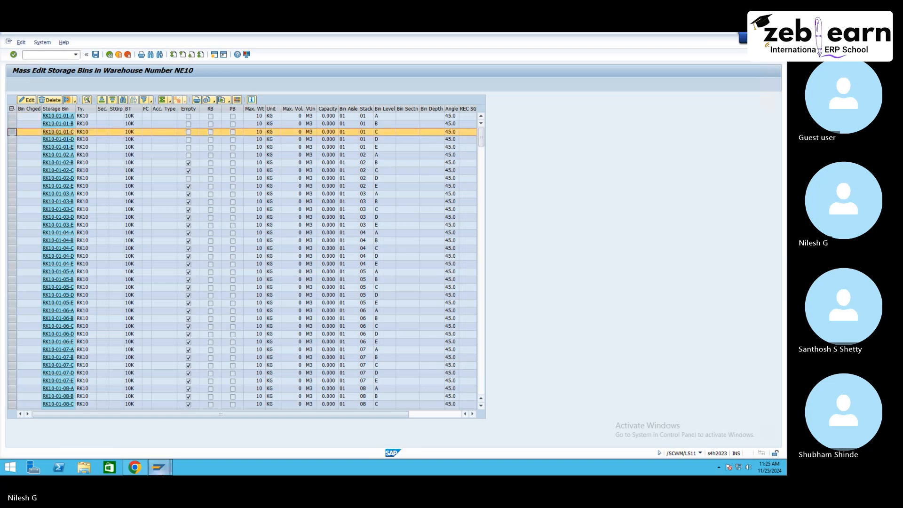
- Compare the destination bin in the Create Warehouse Task session with the selected bin in the storage bin list
{"action": "mouse_move", "coordinate": [159, 467]}
{"action": "left_click", "coordinate": [171, 446]}
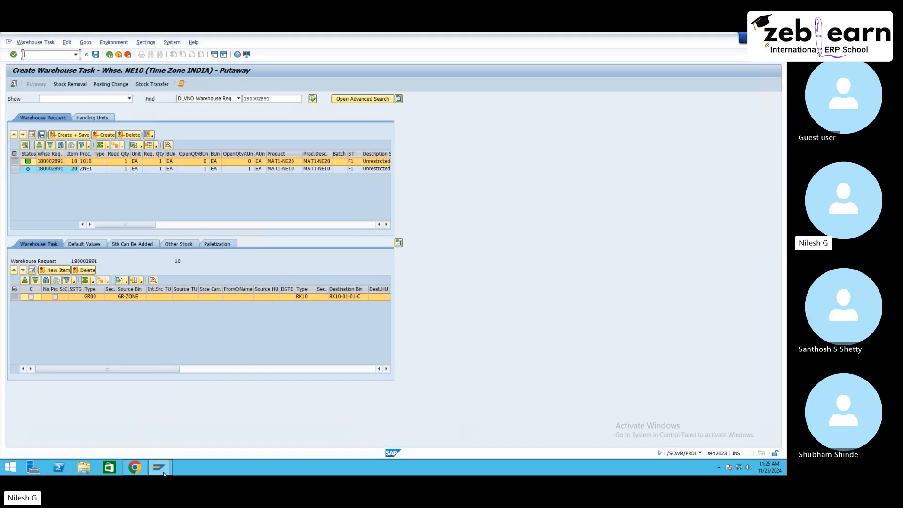
{"action": "mouse_move", "coordinate": [163, 474]}
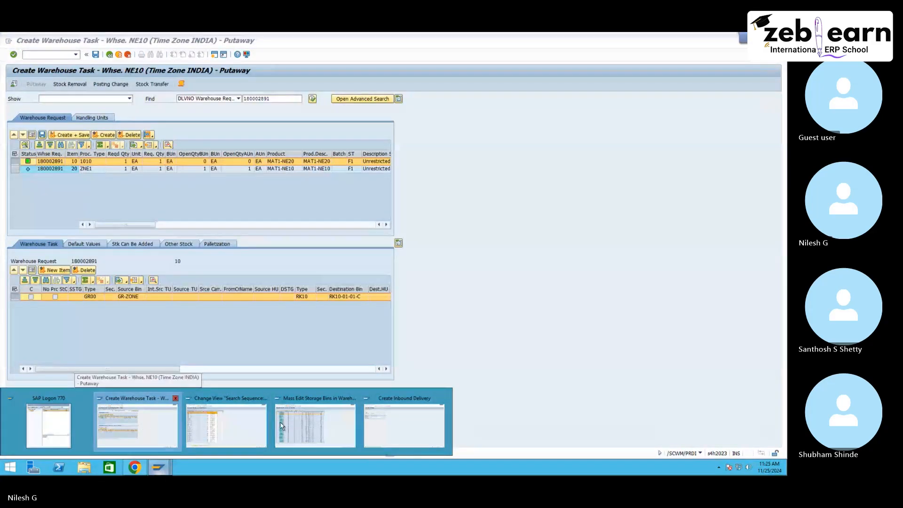
{"action": "left_click", "coordinate": [280, 422]}
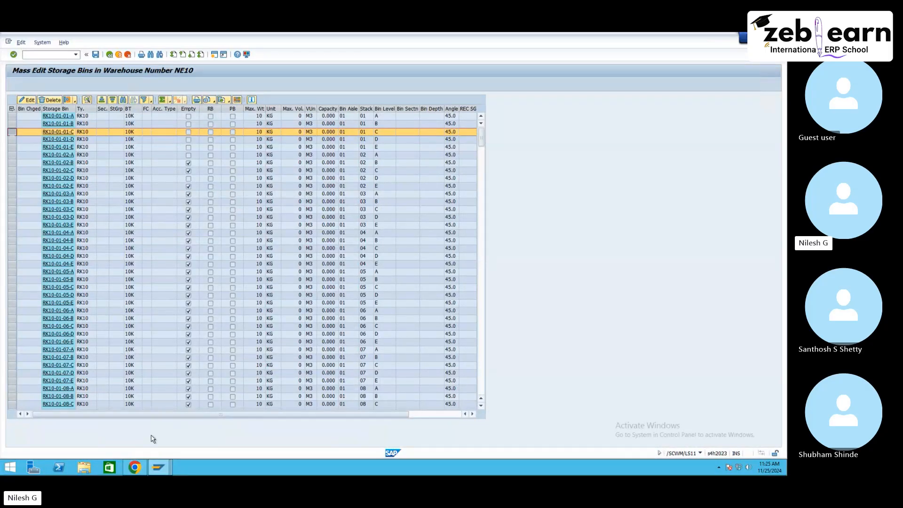
- Switch to the Search Sequence session, return to the IMG, and open Define Storage Types under the EWM Master Data
{"action": "left_click", "coordinate": [161, 471]}
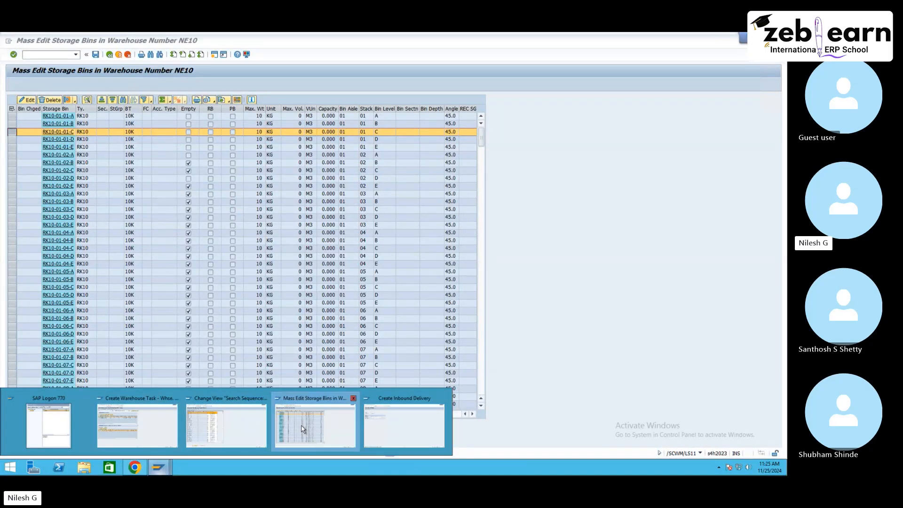
{"action": "left_click", "coordinate": [224, 419]}
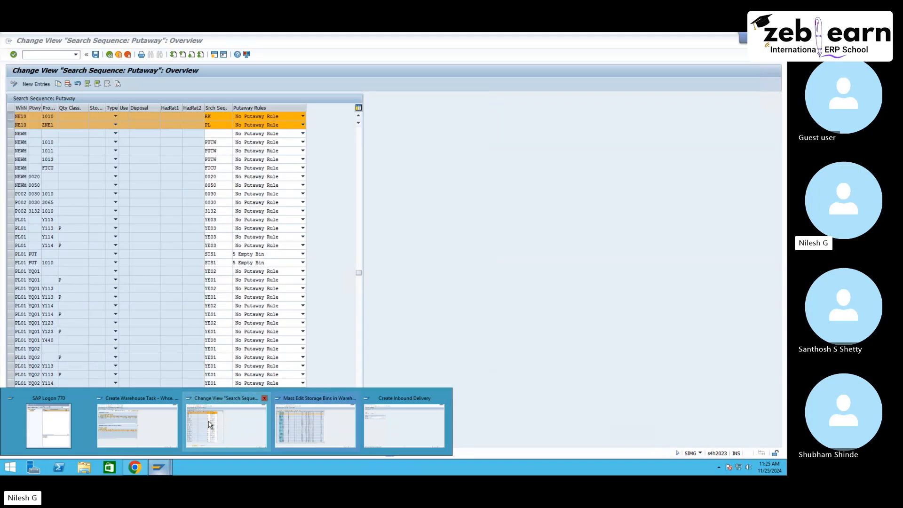
{"action": "left_click", "coordinate": [111, 54]}
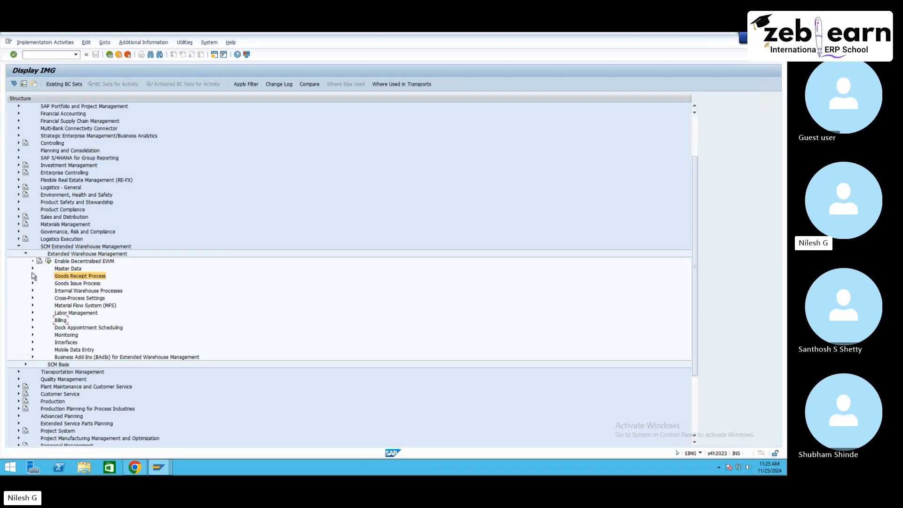
{"action": "left_click", "coordinate": [32, 269]}
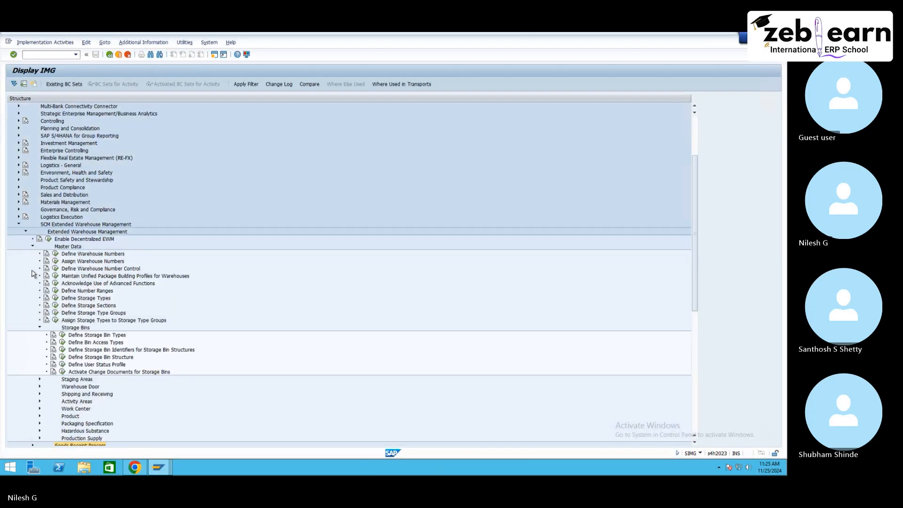
{"action": "left_click", "coordinate": [39, 328]}
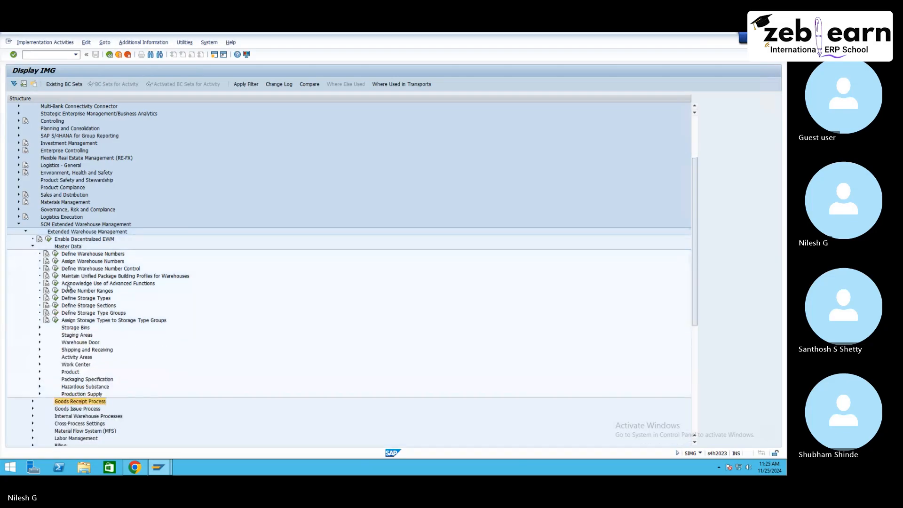
{"action": "left_click", "coordinate": [64, 299]}
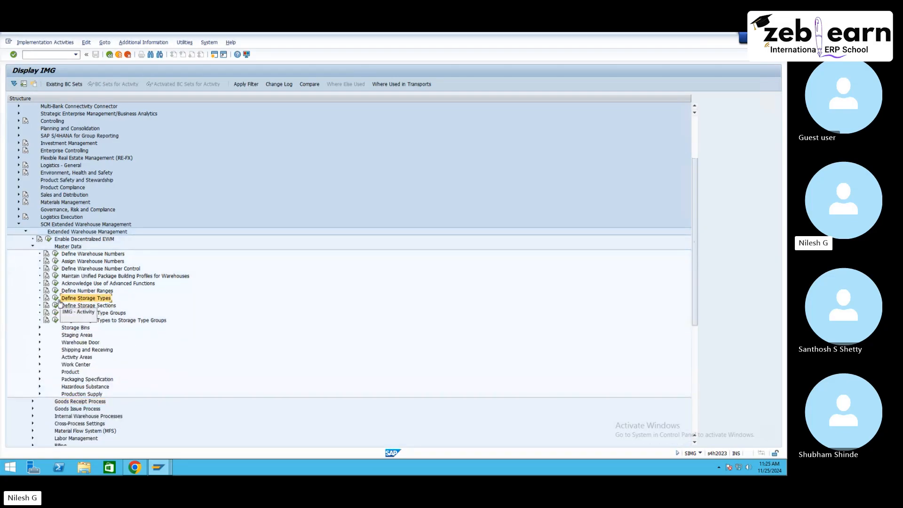
{"action": "left_click", "coordinate": [55, 298]}
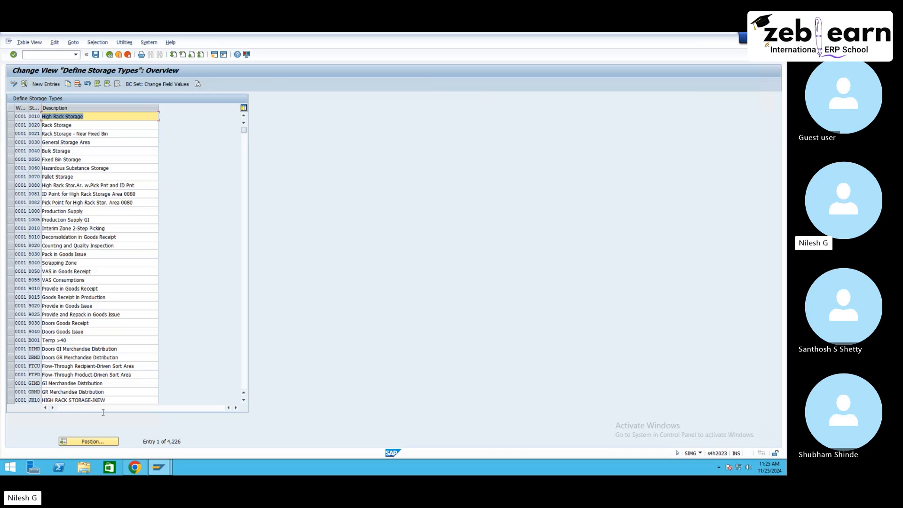
- Position the storage type list at warehouse NE10 and open the details of storage type RK10, Rack-01
{"action": "left_click", "coordinate": [87, 441]}
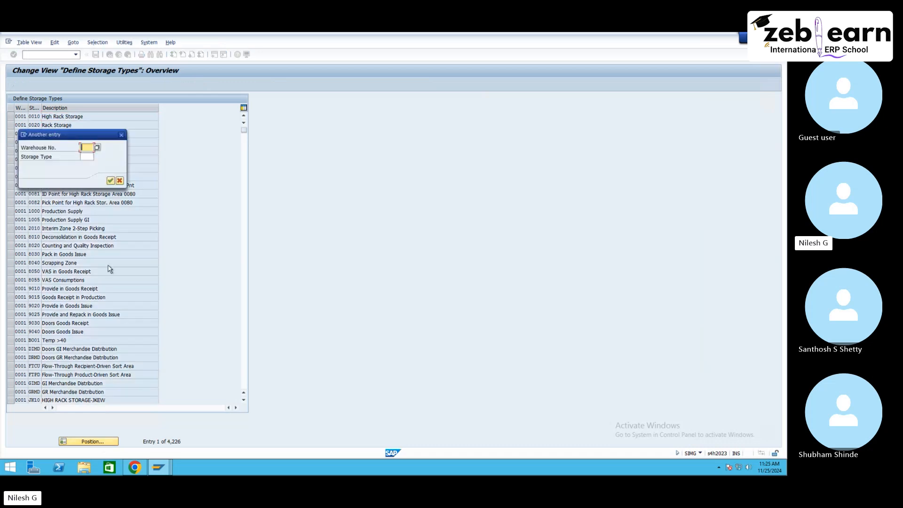
{"action": "type", "text": "NE10"}
{"action": "key", "text": "Return"}
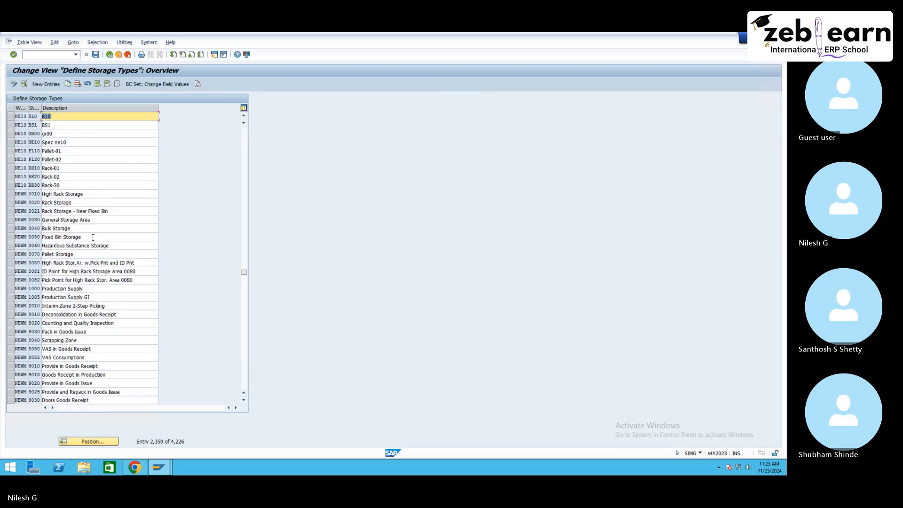
{"action": "double_click", "coordinate": [65, 168]}
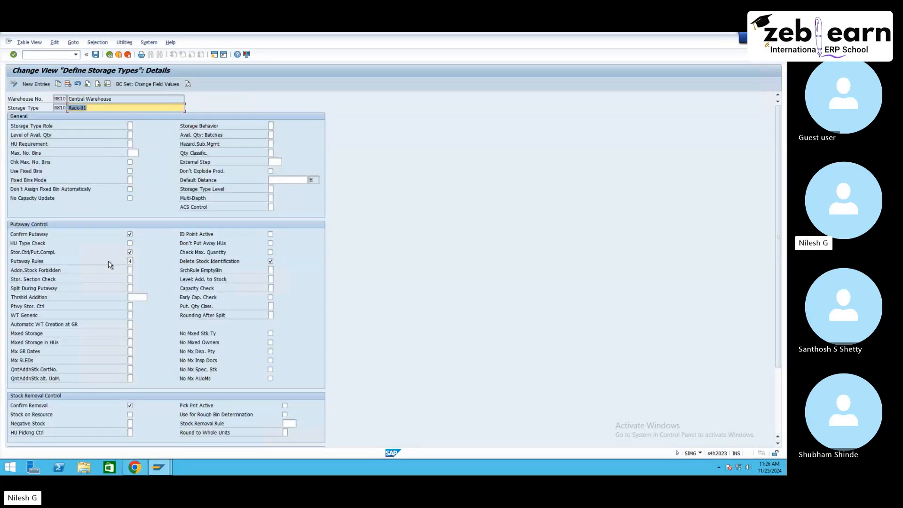
- Examine the available putaway rules for storage type RK10, including rule 4, General Storage Area, and leave the value list
{"action": "left_click", "coordinate": [131, 261]}
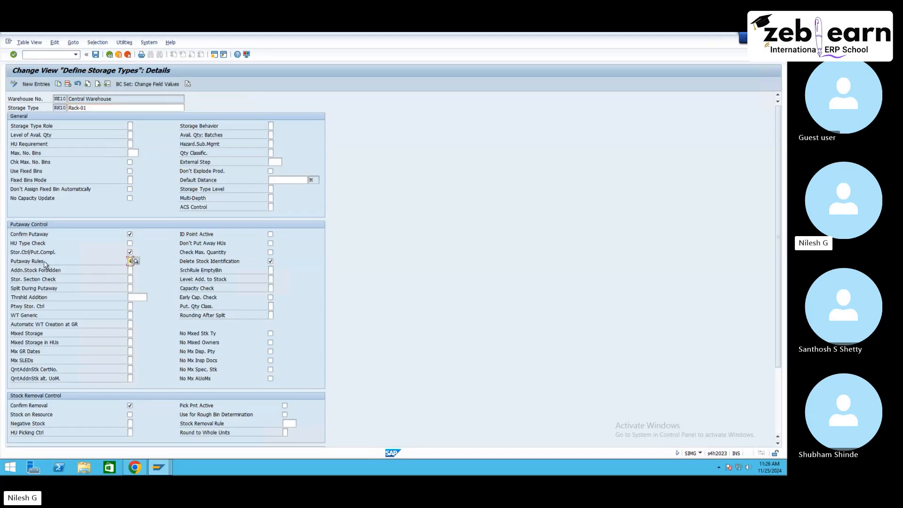
{"action": "left_click", "coordinate": [137, 262]}
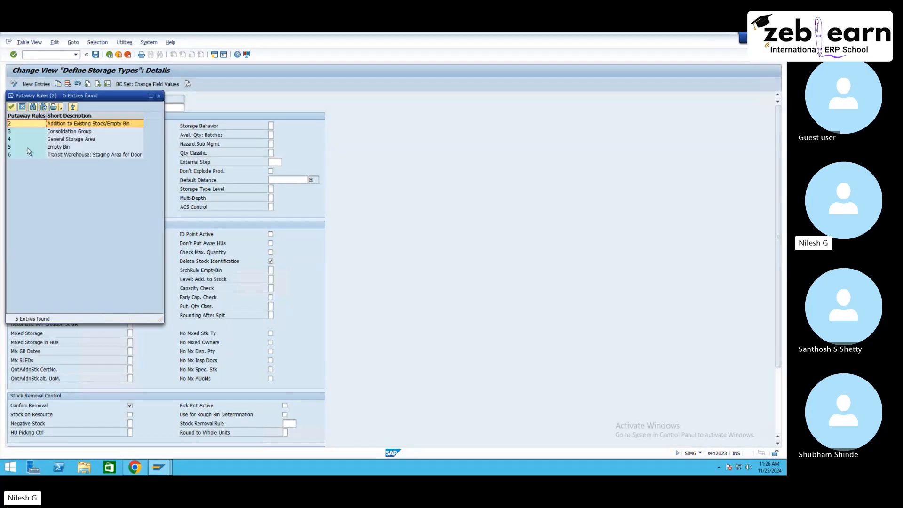
{"action": "left_click", "coordinate": [67, 142]}
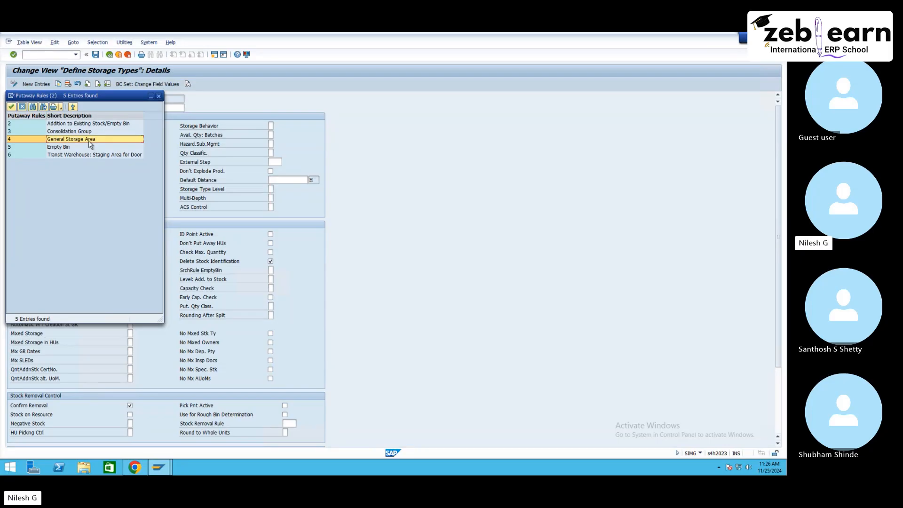
{"action": "double_click", "coordinate": [66, 150]}
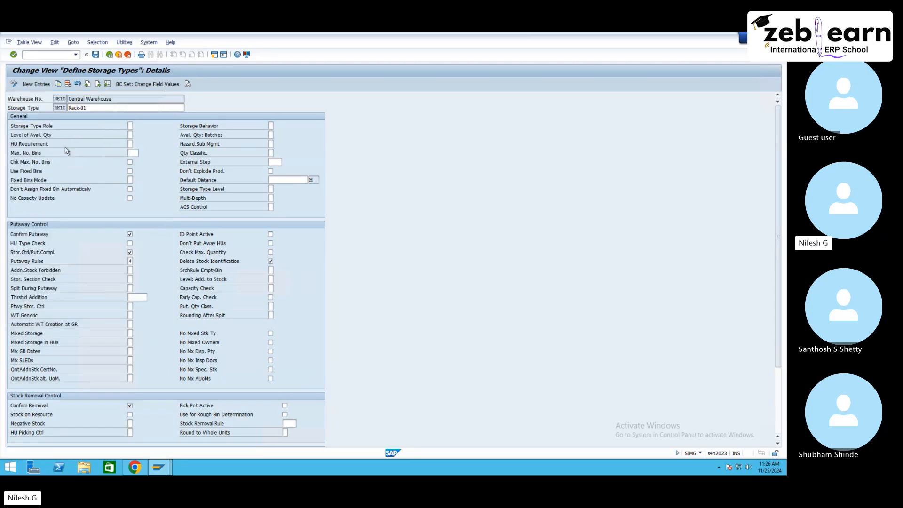
- Set the putaway rule of storage type RK10 to 5, Empty Bin, and save it with the proposed customizing request
{"action": "left_click", "coordinate": [131, 269]}
{"action": "left_click", "coordinate": [95, 55]}
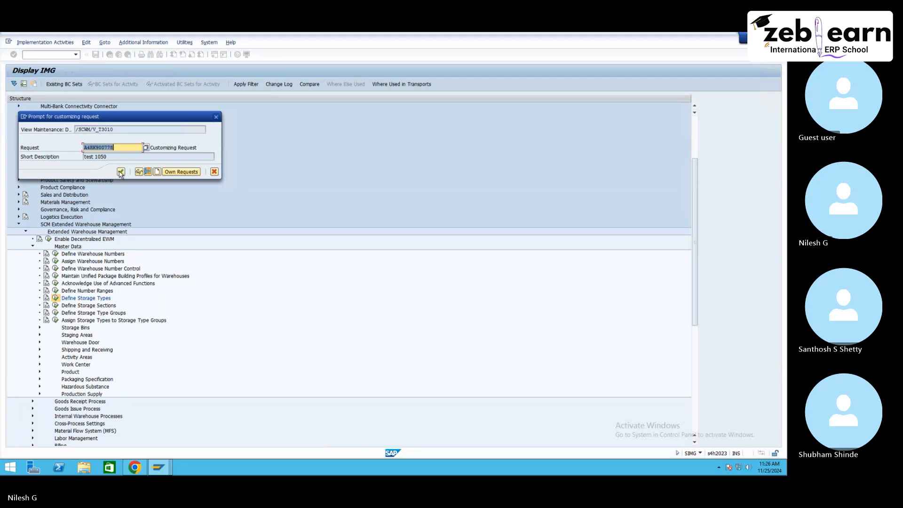
{"action": "left_click", "coordinate": [121, 172]}
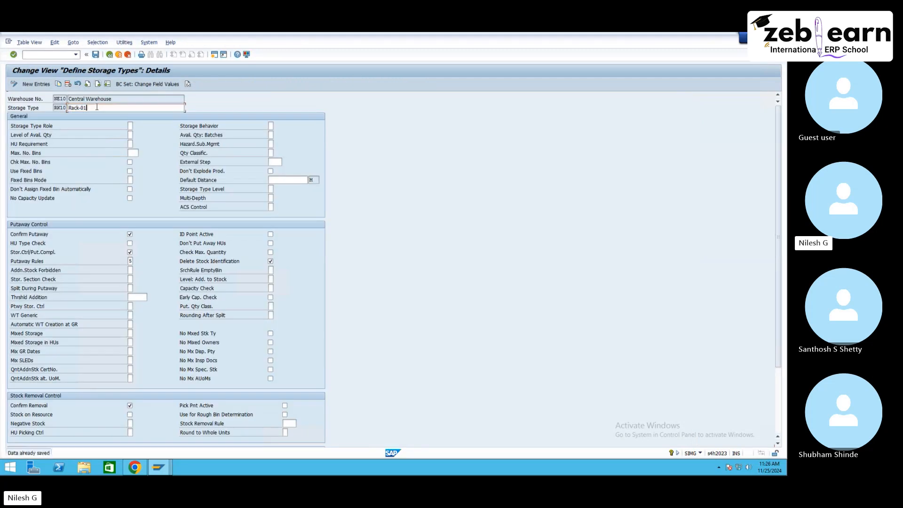
- Switch to the Create Warehouse Task session and leave it, discarding the unsaved putaway task
{"action": "left_click", "coordinate": [158, 468]}
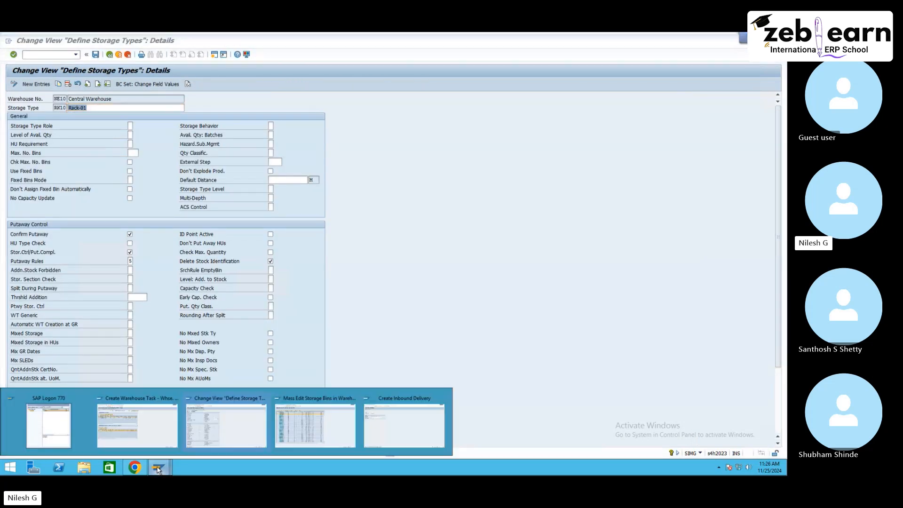
{"action": "left_click", "coordinate": [142, 425]}
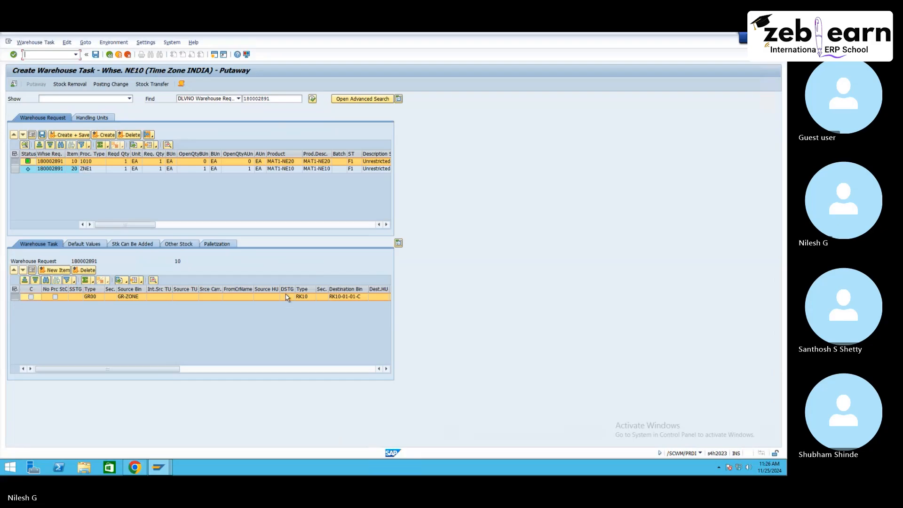
{"action": "left_click", "coordinate": [127, 55]}
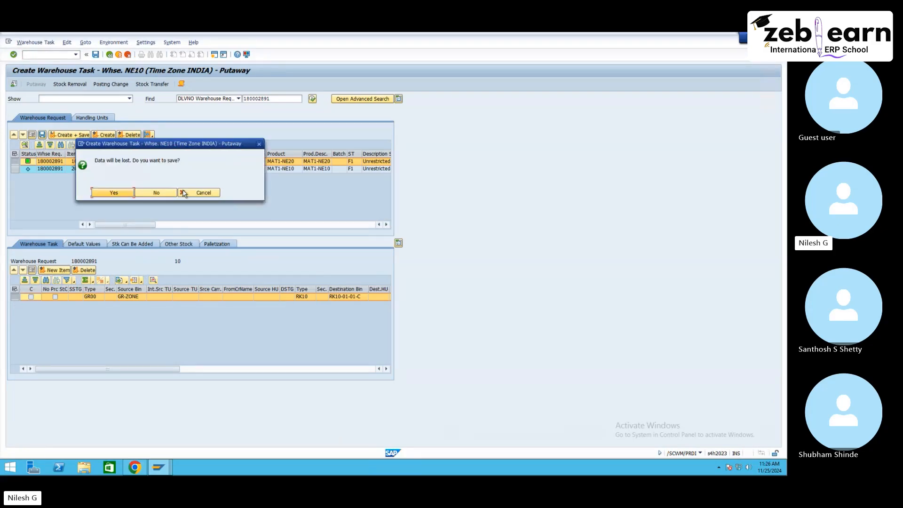
{"action": "left_click", "coordinate": [157, 192]}
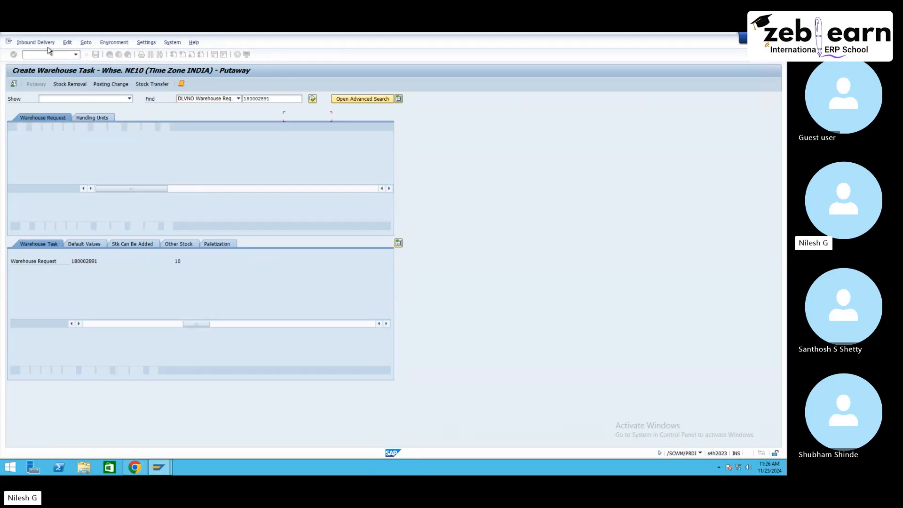
- Reopen warehouse task creation from the inbound delivery and generate a putaway task for item 10, product MAT1-NE20, without saving it
{"action": "left_click", "coordinate": [47, 43]}
{"action": "mouse_move", "coordinate": [63, 61]}
{"action": "left_click", "coordinate": [109, 63]}
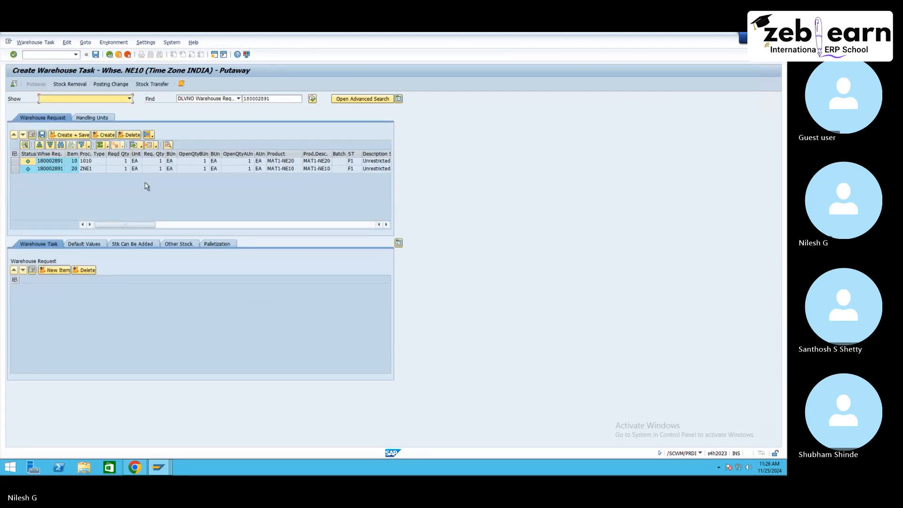
{"action": "left_click", "coordinate": [15, 161]}
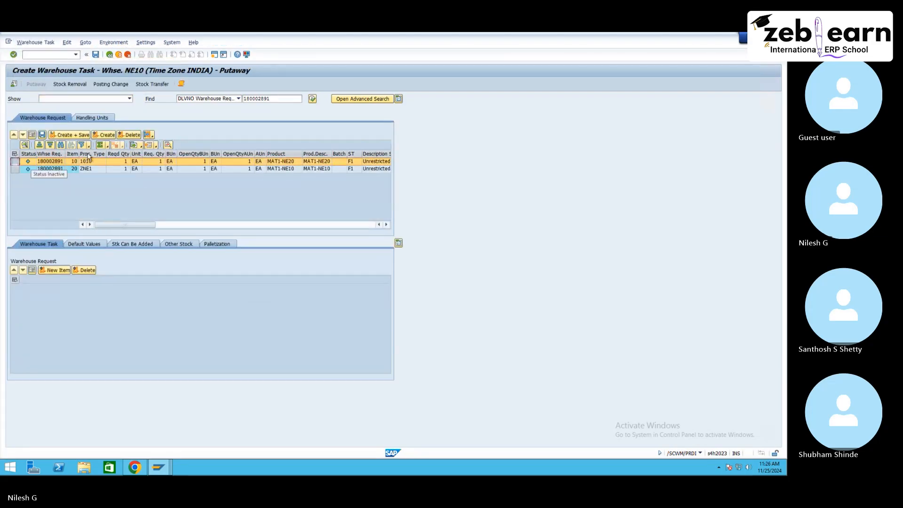
{"action": "left_click", "coordinate": [103, 136]}
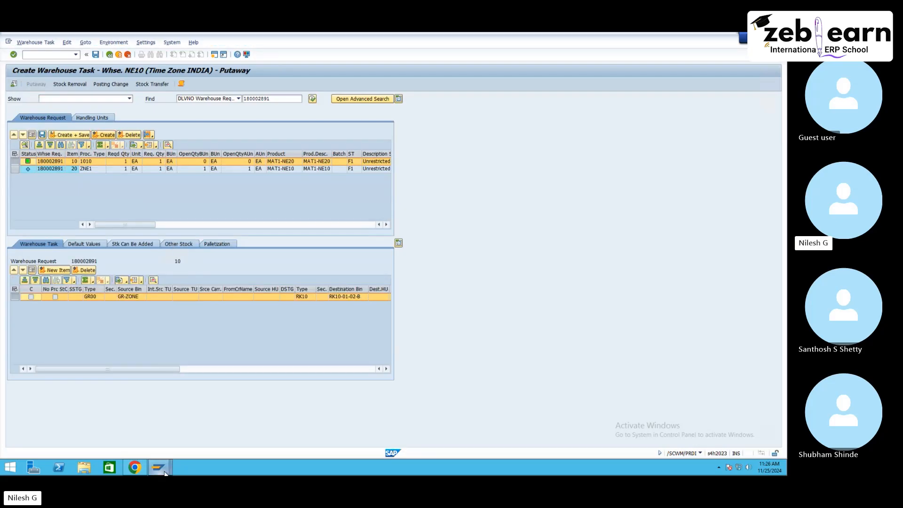
- Mark bin RK10-01-02-B in the storage bin list and show the list beside the warehouse task for comparison
{"action": "mouse_move", "coordinate": [164, 472]}
{"action": "left_click", "coordinate": [315, 421]}
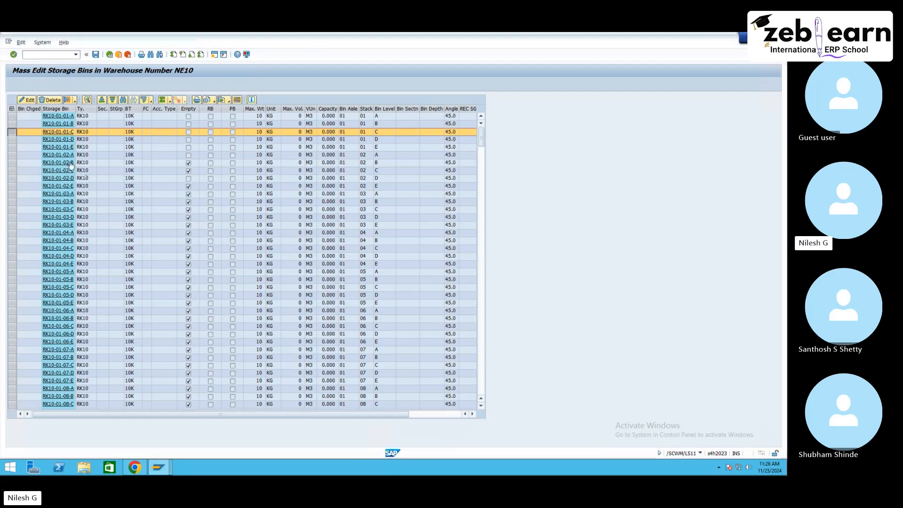
{"action": "left_click", "coordinate": [12, 163]}
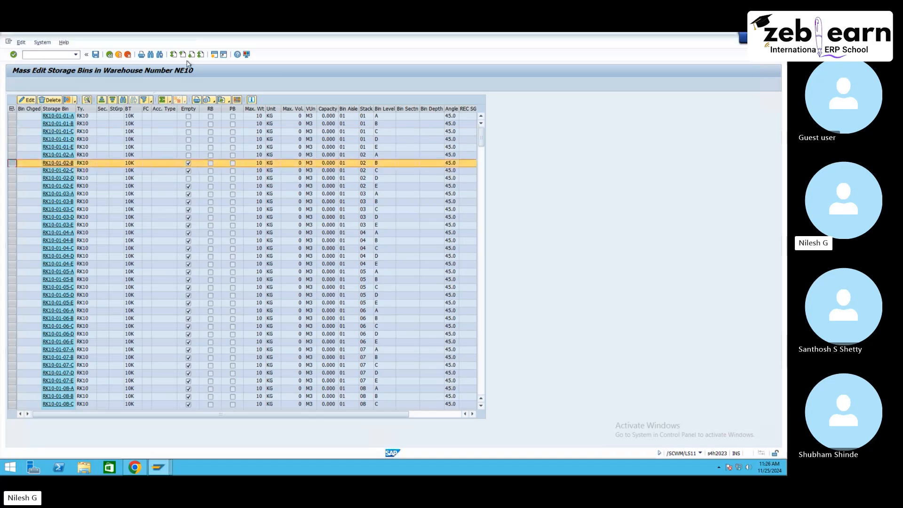
{"action": "double_click", "coordinate": [224, 41]}
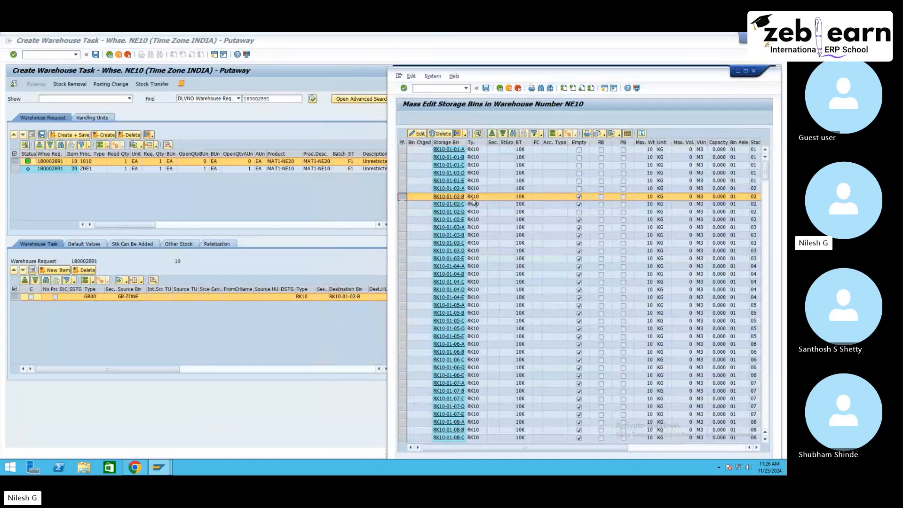
- Examine the stock and capacity details of storage bin RK10-01-02-A and return to the bin list
{"action": "left_click", "coordinate": [449, 188]}
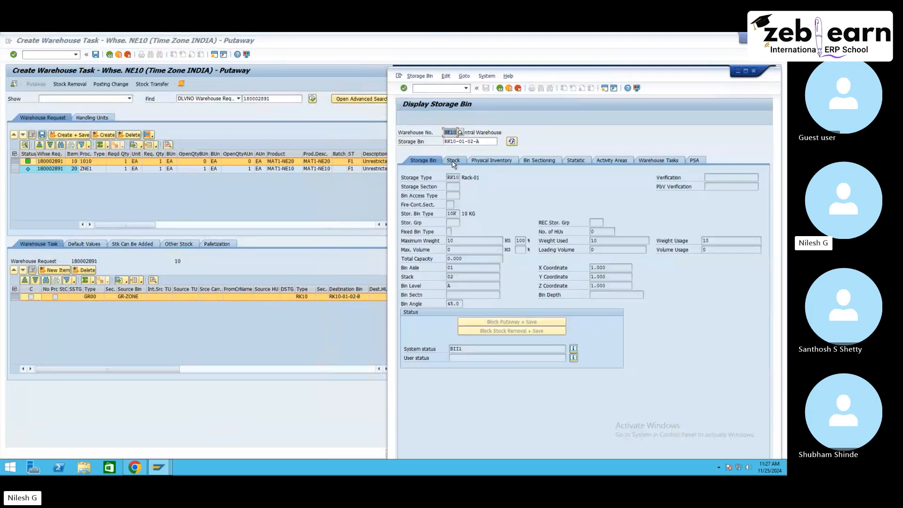
{"action": "left_click", "coordinate": [453, 161]}
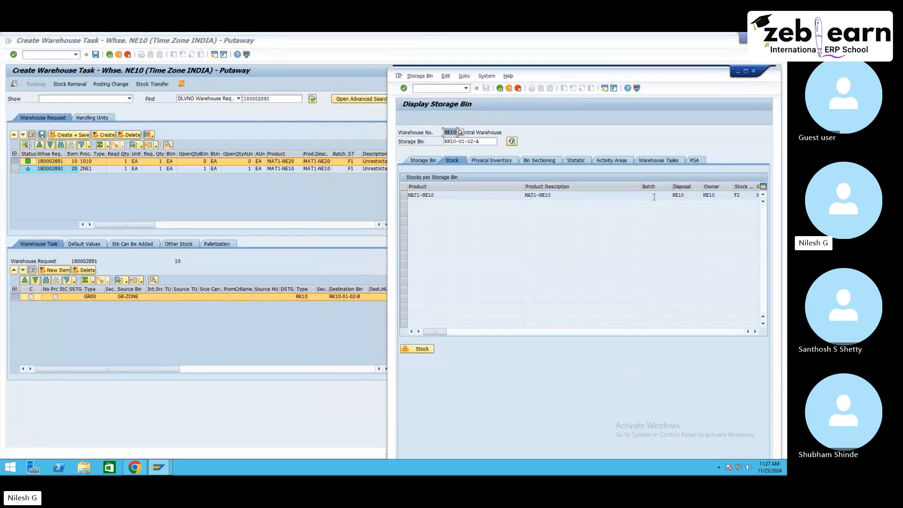
{"action": "left_click", "coordinate": [425, 164]}
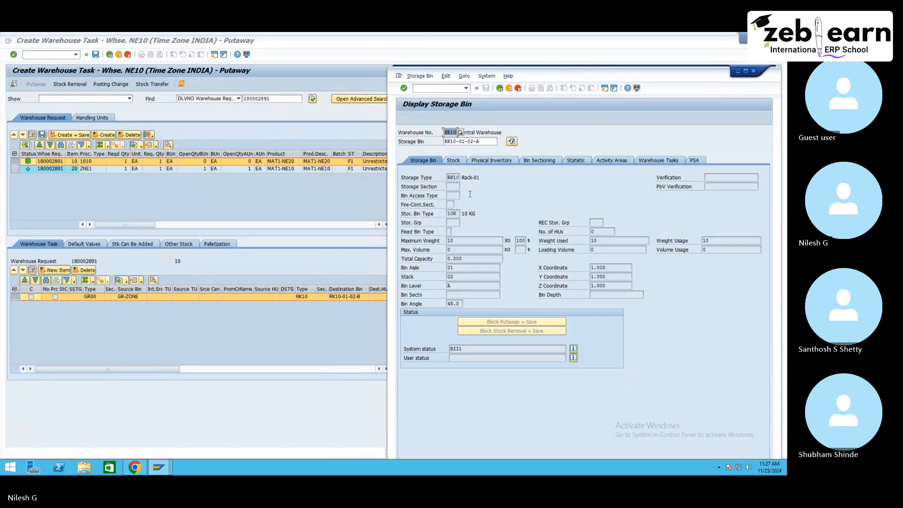
{"action": "left_click", "coordinate": [500, 88]}
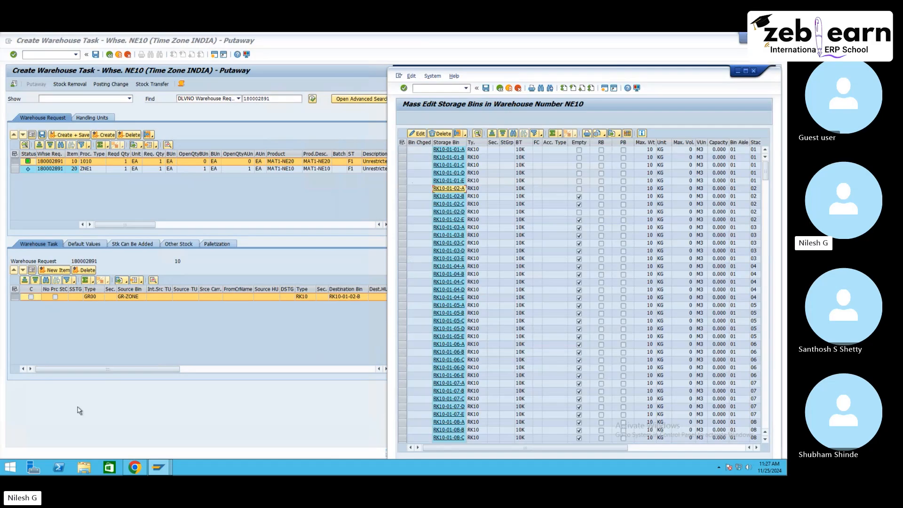
- Switch to Chrome, view the ShipBob warehouse aisle picture in the image results, and return to SAP
{"action": "left_click", "coordinate": [134, 467]}
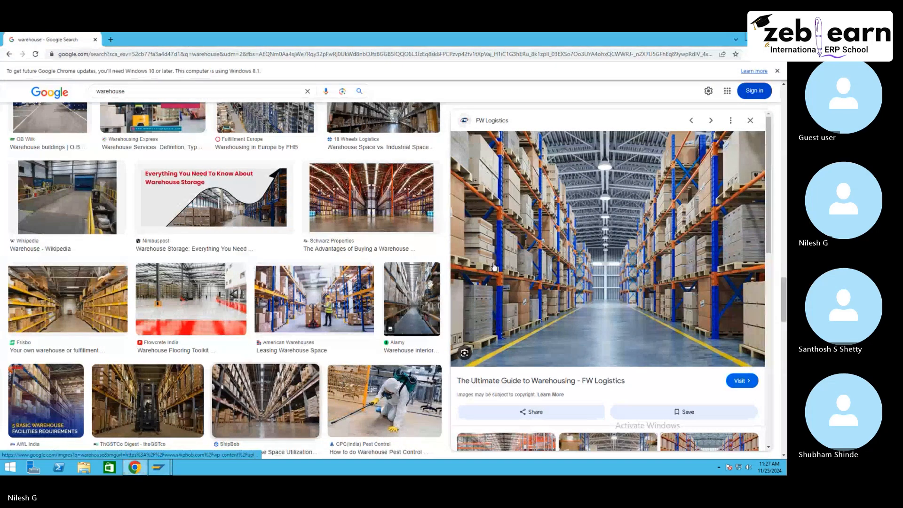
{"action": "left_click", "coordinate": [256, 400]}
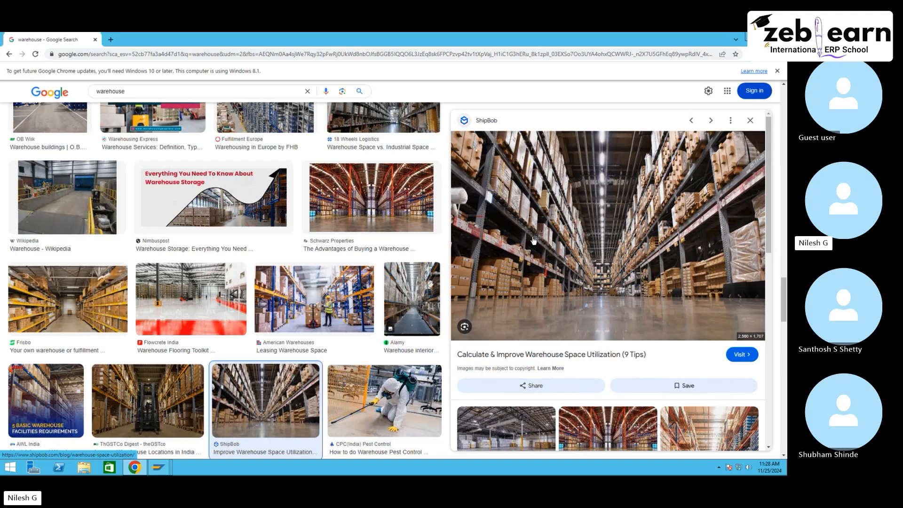
{"action": "left_click", "coordinate": [752, 37]}
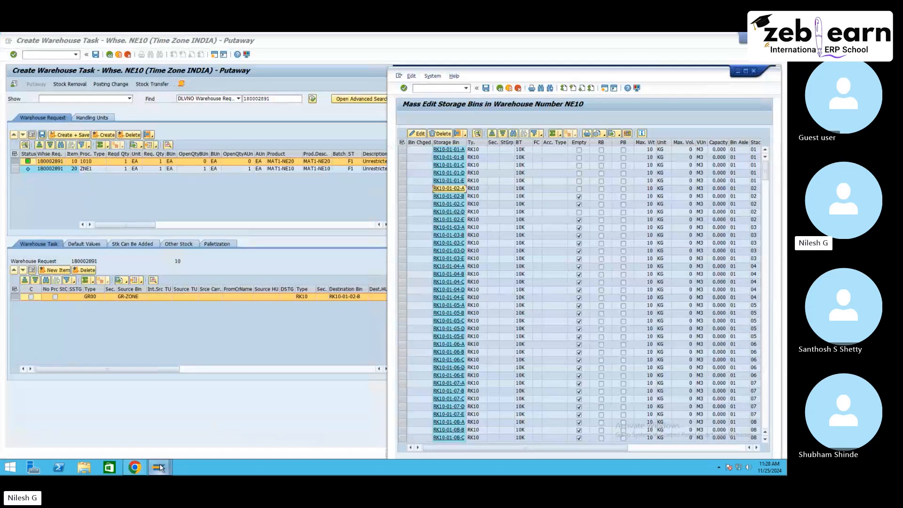
- In the Define Storage Types session, set RK10's putaway rule to 2, Addition to Existing Stock/Empty Bin, and save
{"action": "mouse_move", "coordinate": [159, 465]}
{"action": "left_click", "coordinate": [194, 437]}
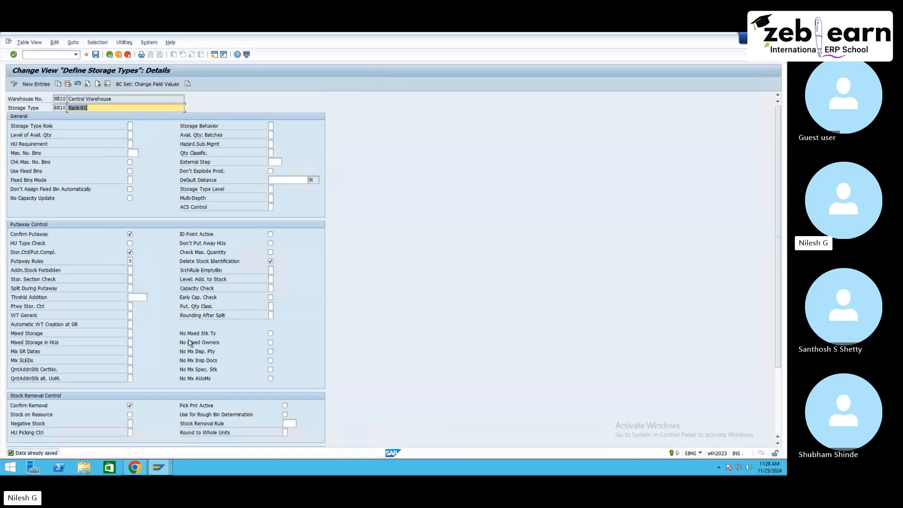
{"action": "left_click", "coordinate": [130, 261]}
{"action": "left_click", "coordinate": [136, 261]}
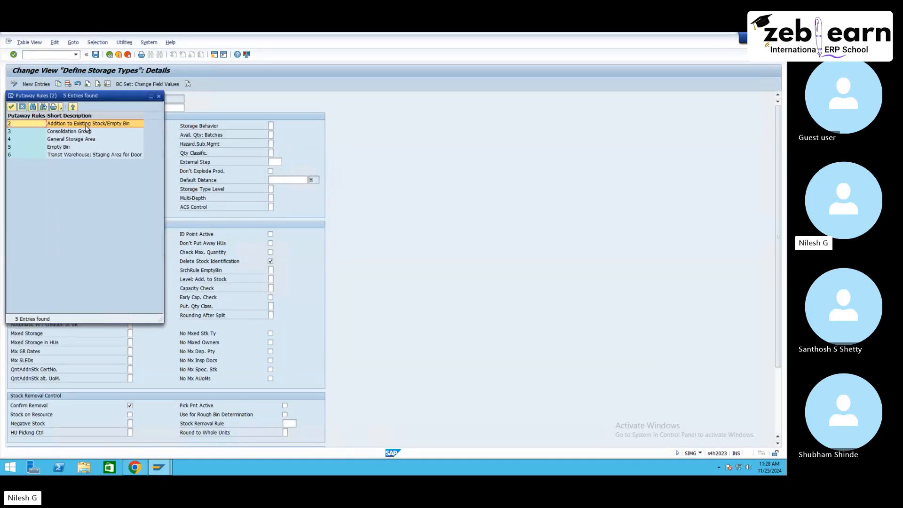
{"action": "double_click", "coordinate": [113, 128]}
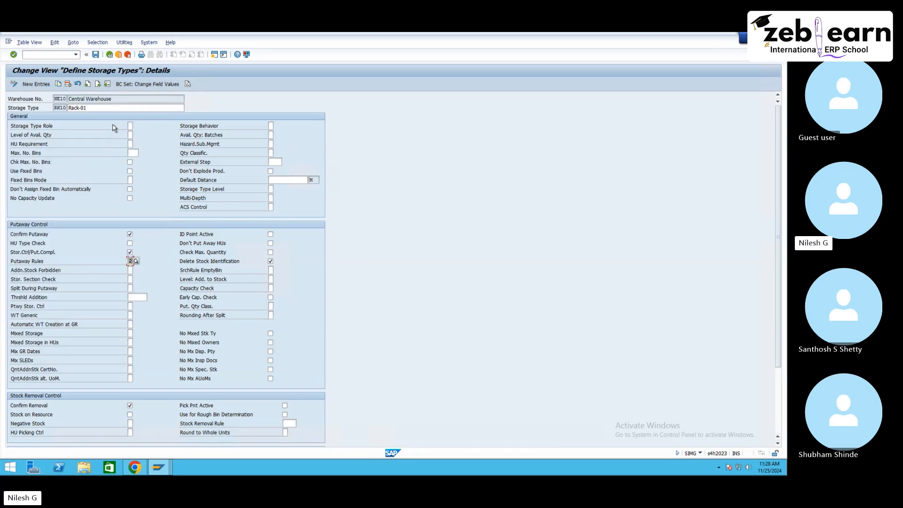
{"action": "left_click", "coordinate": [95, 55]}
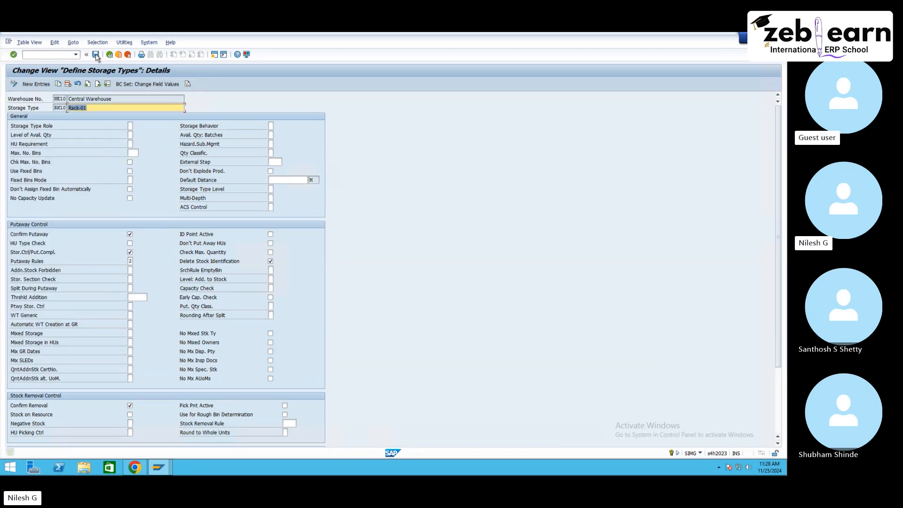
- Return to the Create Warehouse Task session and discard the putaway task generated under the previous rule
{"action": "mouse_move", "coordinate": [159, 467]}
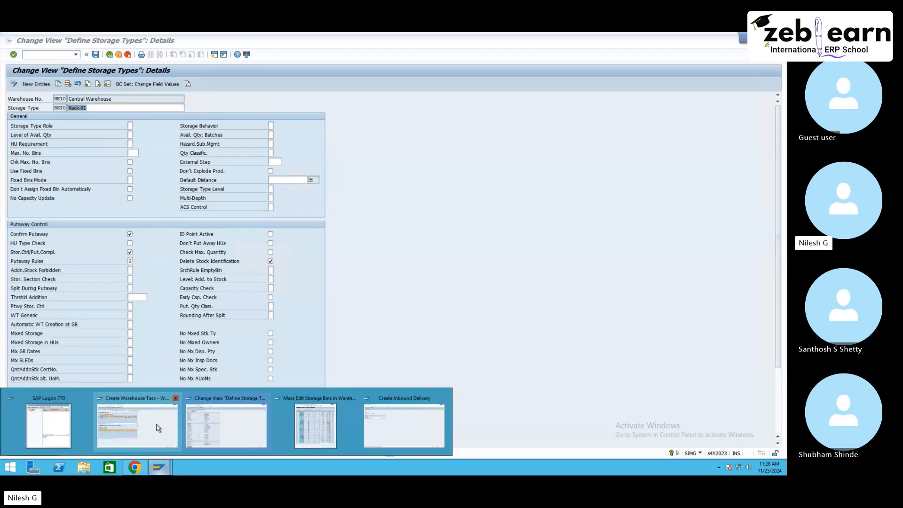
{"action": "left_click", "coordinate": [132, 418]}
{"action": "left_click", "coordinate": [128, 55]}
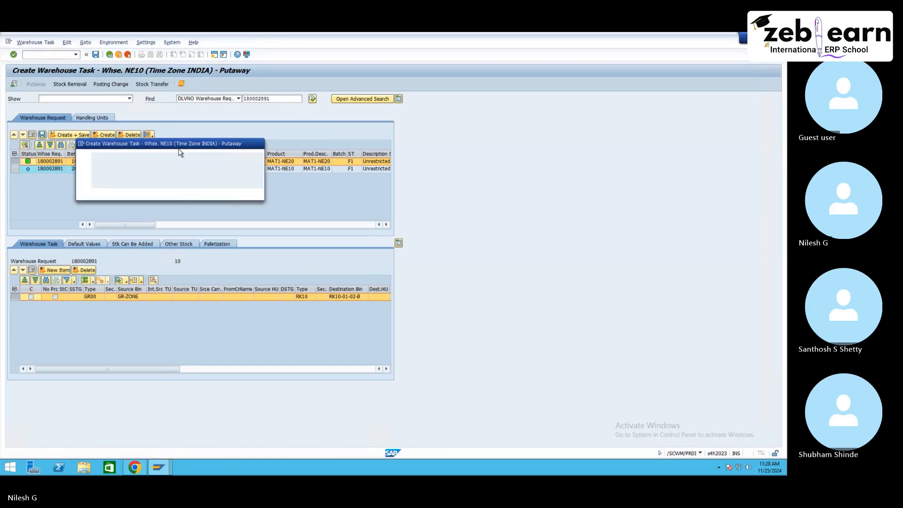
{"action": "left_click", "coordinate": [159, 193]}
{"action": "left_click", "coordinate": [159, 193]}
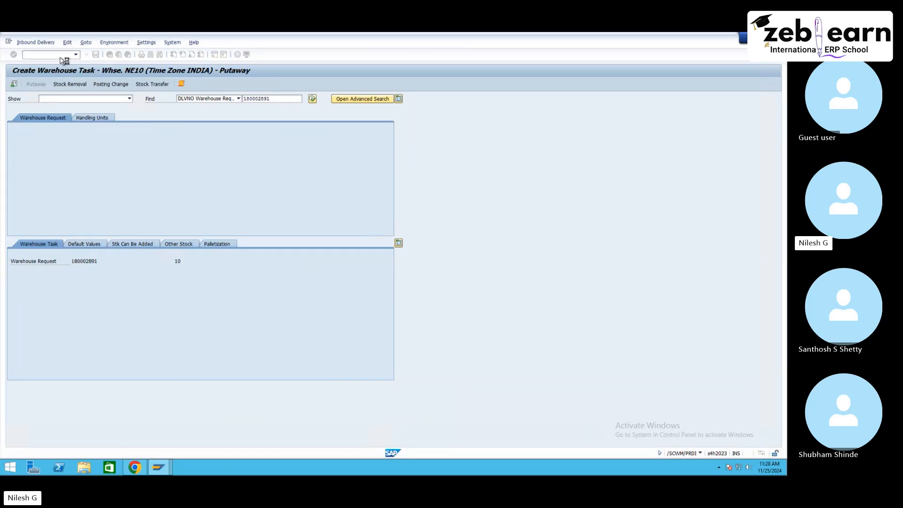
- Open warehouse task creation for the inbound delivery again and generate the item 10 putaway task under putaway rule 2
{"action": "left_click", "coordinate": [35, 43]}
{"action": "mouse_move", "coordinate": [60, 64]}
{"action": "left_click", "coordinate": [113, 63]}
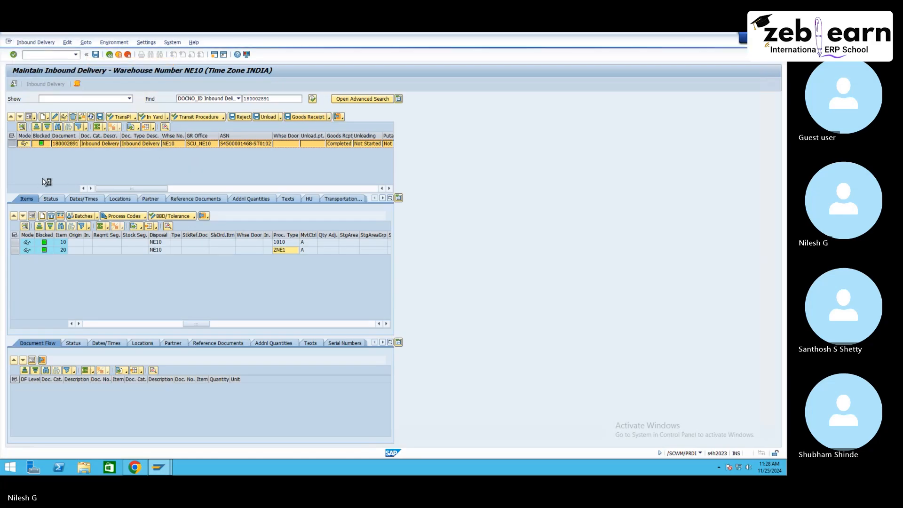
{"action": "left_click", "coordinate": [14, 160]}
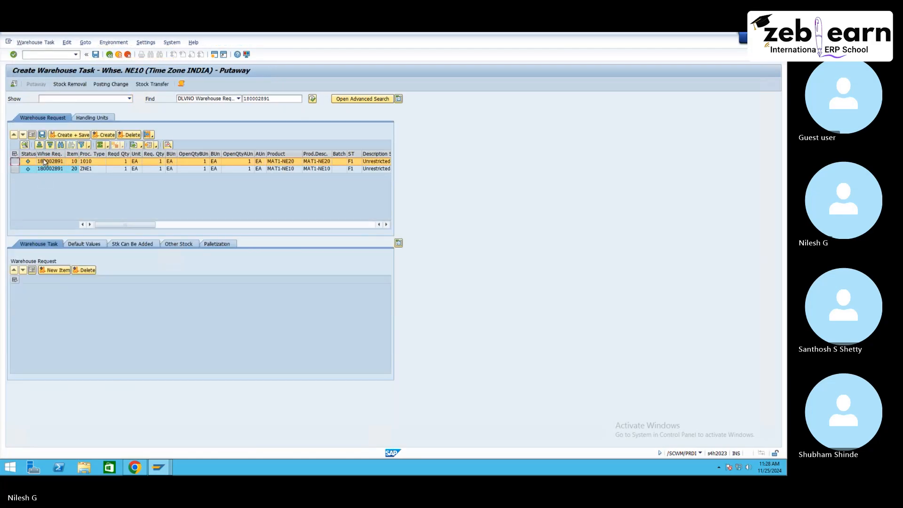
{"action": "left_click", "coordinate": [104, 135]}
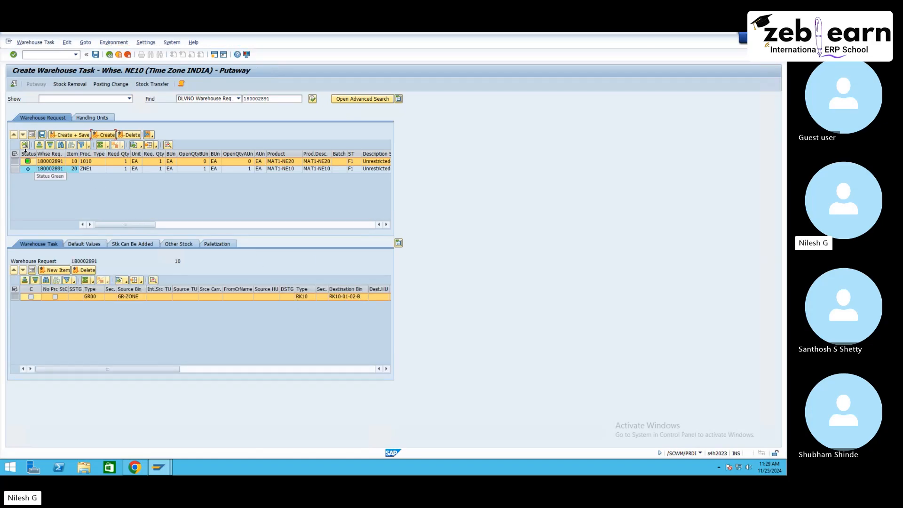
- Save the putaway task for item 10, confirm and save its warehouse order, and return to the inbound delivery
{"action": "left_click", "coordinate": [73, 138]}
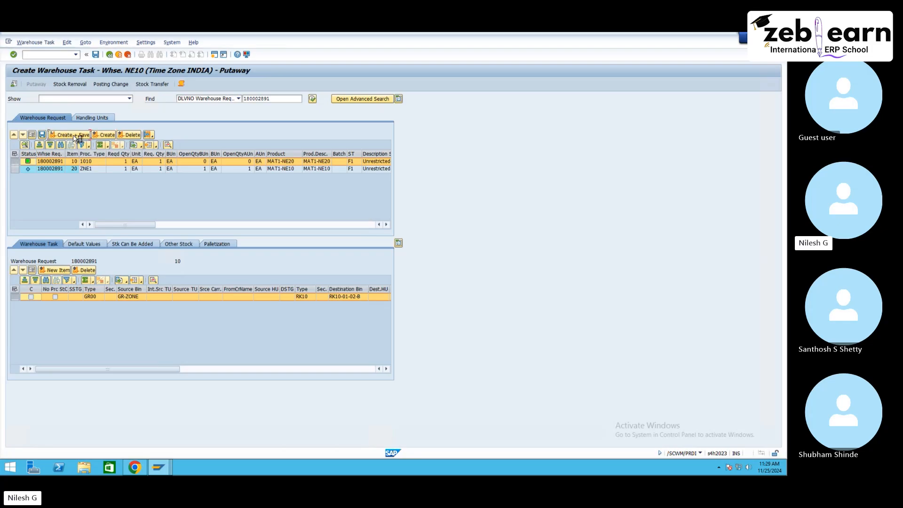
{"action": "left_click", "coordinate": [36, 43]}
{"action": "left_click", "coordinate": [43, 71]}
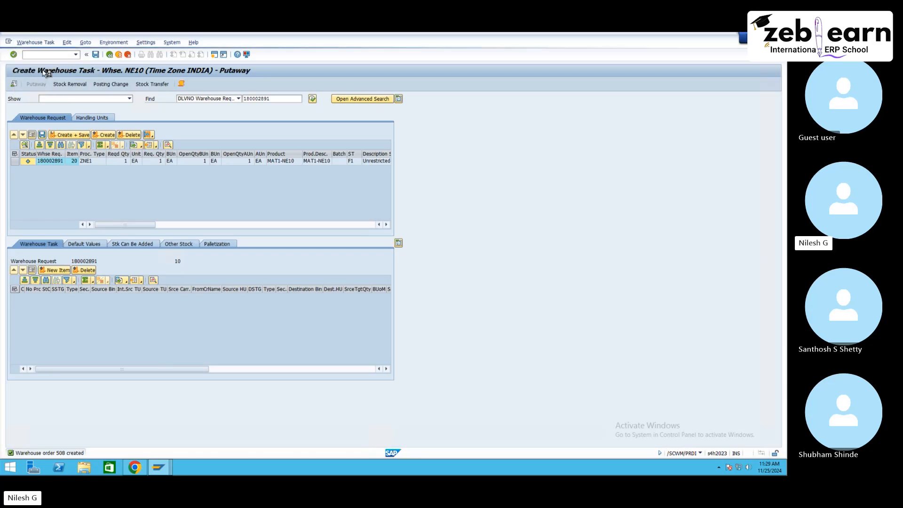
{"action": "left_click", "coordinate": [105, 118]}
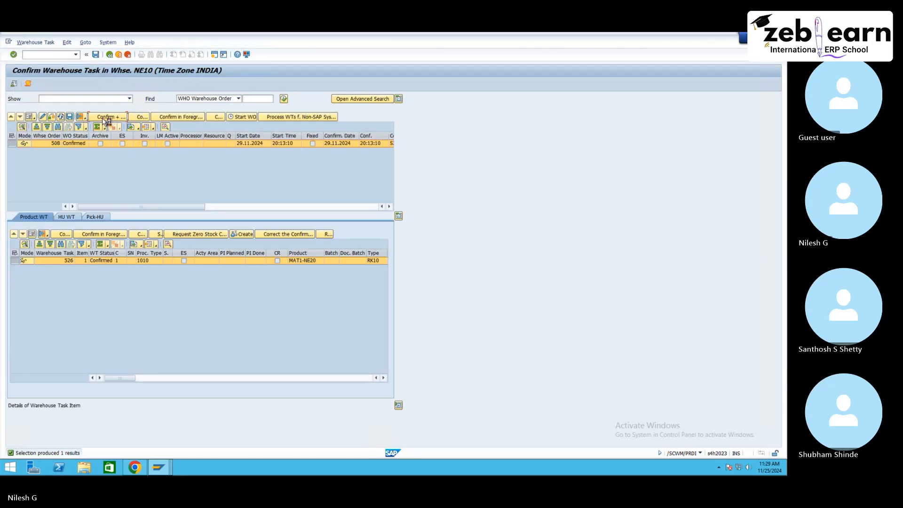
{"action": "left_click", "coordinate": [109, 55]}
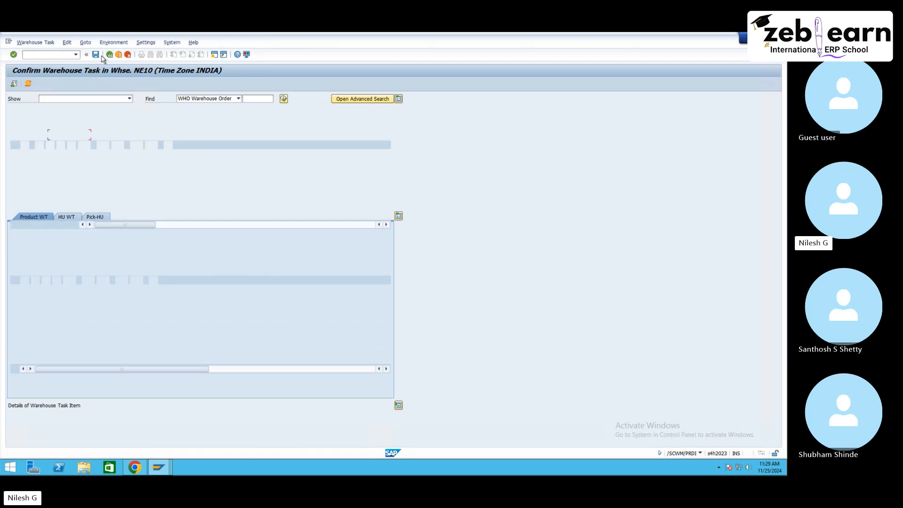
- In the Create Inbound Delivery session, start a delivery for the same purchase order with an external ID ending in ST0103
{"action": "left_click", "coordinate": [169, 465]}
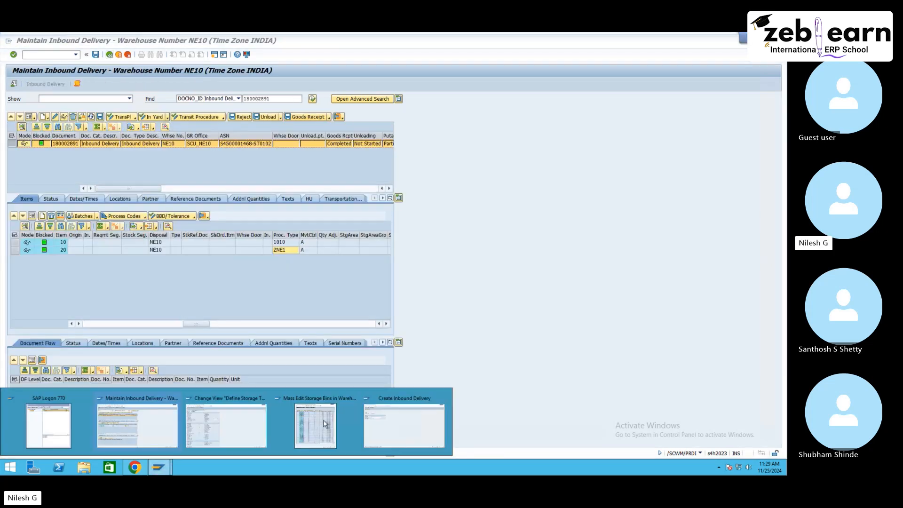
{"action": "left_click", "coordinate": [390, 424]}
{"action": "left_click", "coordinate": [93, 162]}
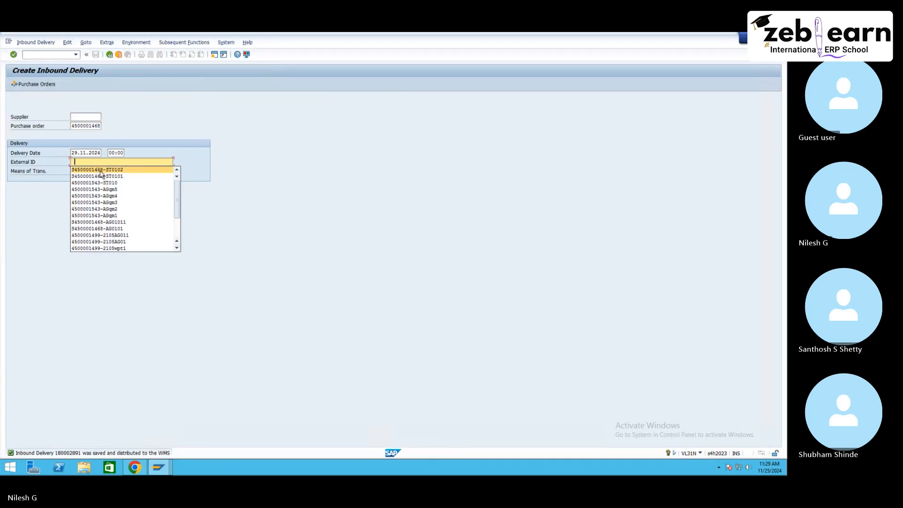
{"action": "left_click", "coordinate": [100, 170]}
{"action": "key", "text": "Return"}
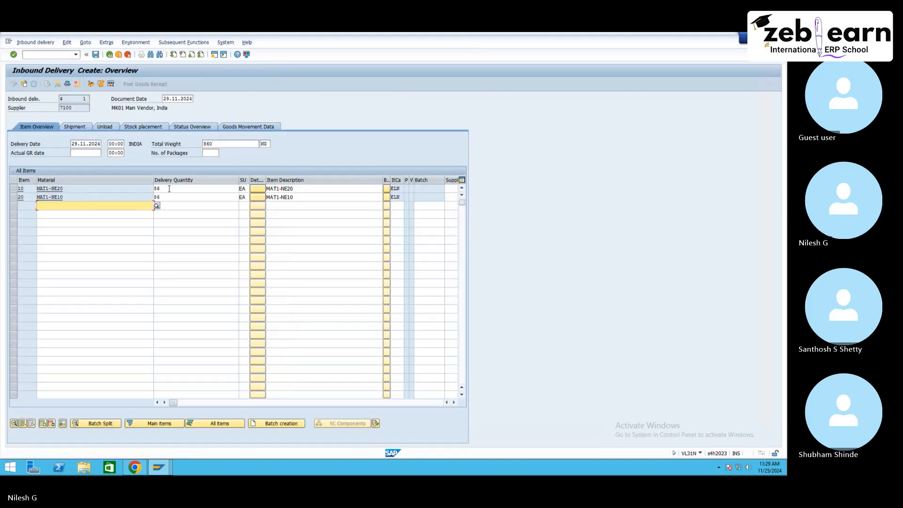
- Set the delivery quantity of MAT1-NE20 and MAT1-NE10 to 1 each and save the inbound delivery
{"action": "left_click_drag", "start_coordinate": [169, 189], "coordinate": [143, 196]}
{"action": "type", "text": "1"}
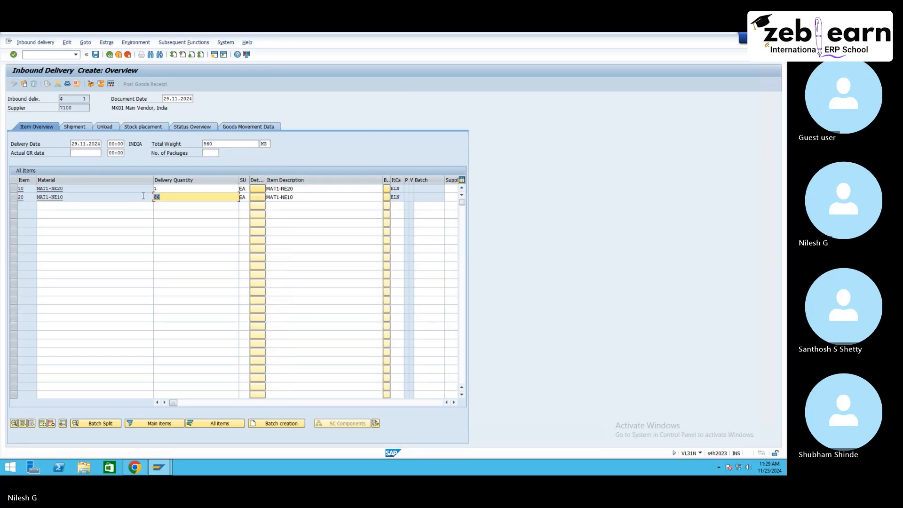
{"action": "type", "text": "1"}
{"action": "left_click", "coordinate": [96, 55]}
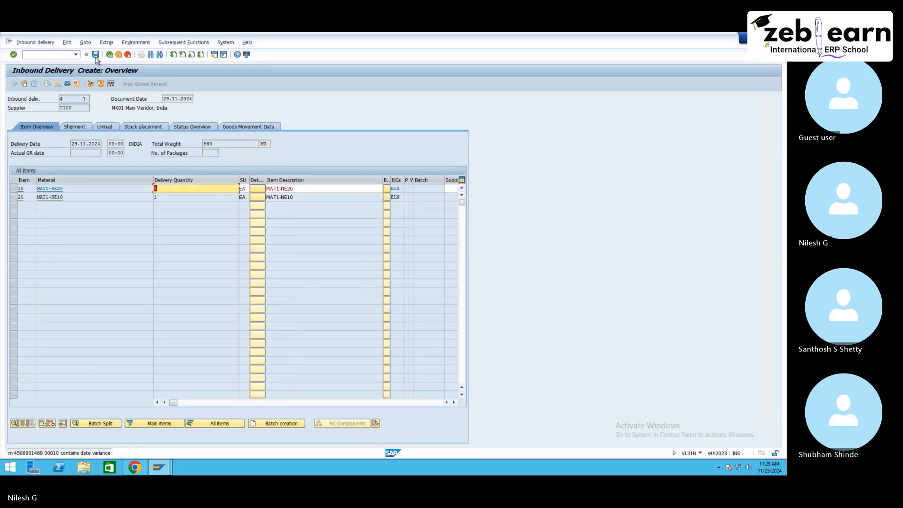
{"action": "left_click", "coordinate": [95, 55]}
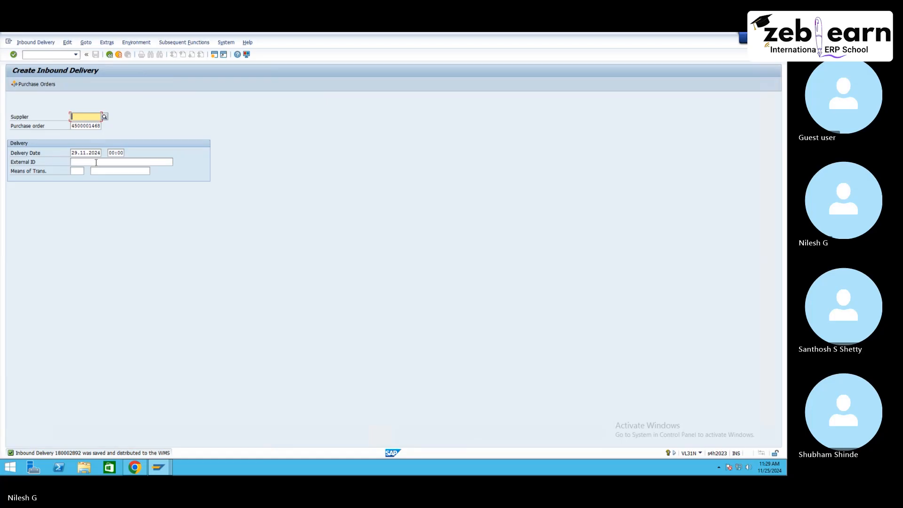
- Create another inbound delivery for the purchase order under a new external ID, with quantity 3 for both items, and save it
{"action": "left_click", "coordinate": [96, 163]}
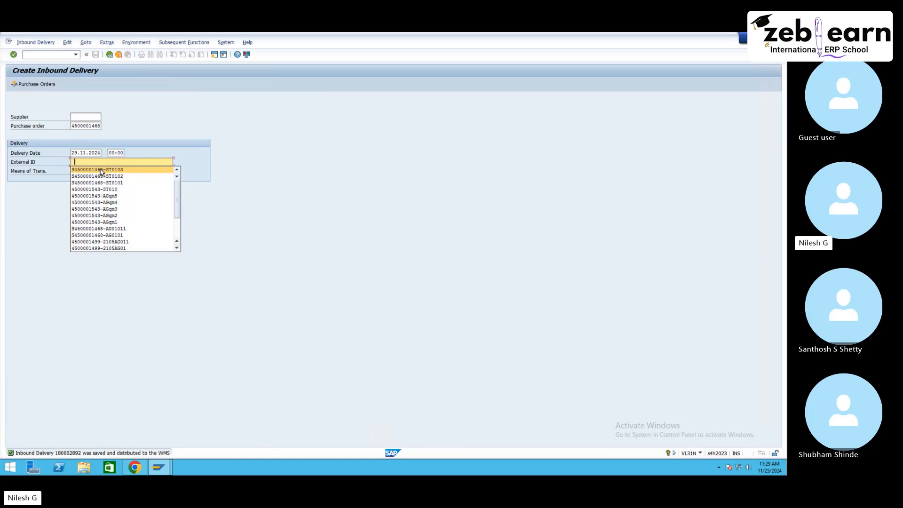
{"action": "left_click", "coordinate": [101, 169]}
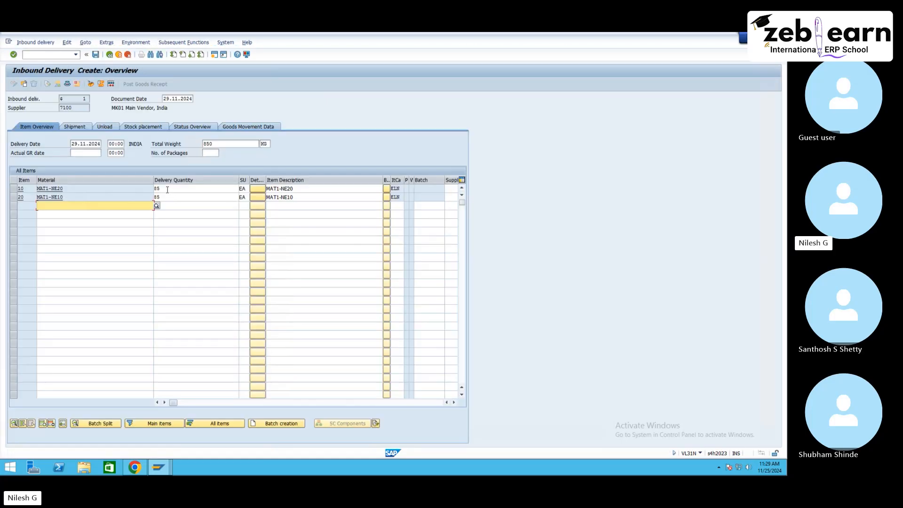
{"action": "left_click_drag", "start_coordinate": [167, 190], "coordinate": [144, 200]}
{"action": "type", "text": "33"}
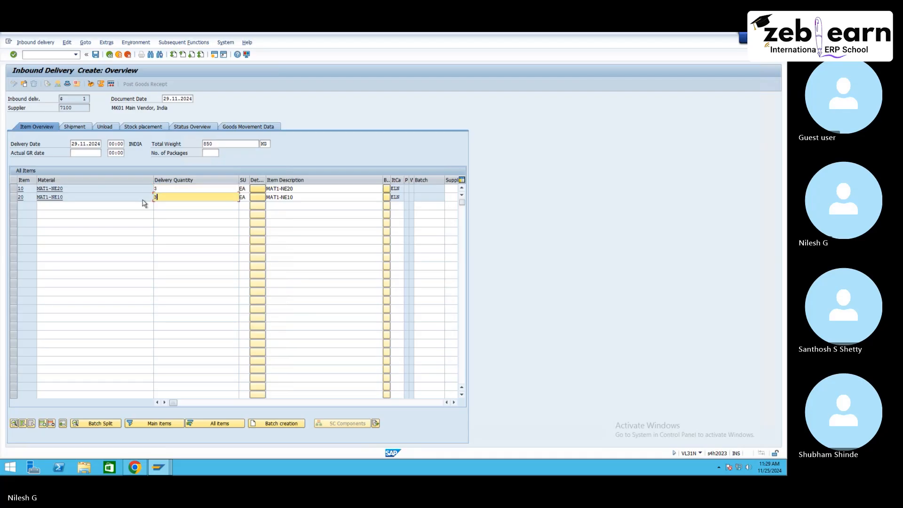
{"action": "key", "text": "Return"}
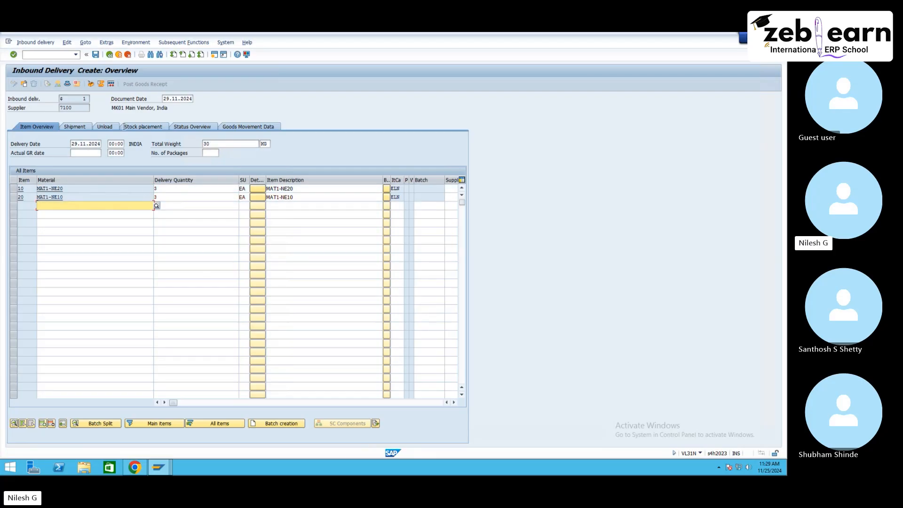
{"action": "left_click", "coordinate": [96, 54]}
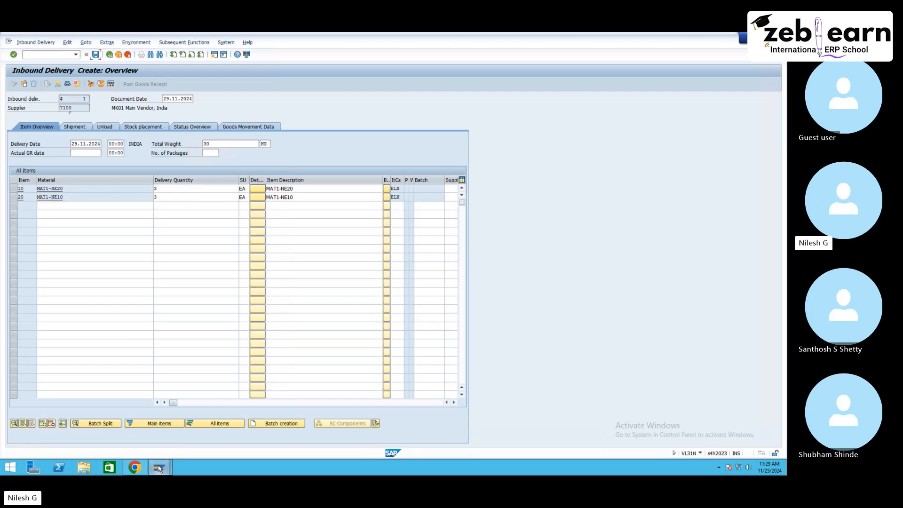
- In the Maintain Inbound Delivery session, find the delivery with quantity 1 per item, post its goods receipt and save
{"action": "mouse_move", "coordinate": [159, 467]}
{"action": "left_click", "coordinate": [143, 422]}
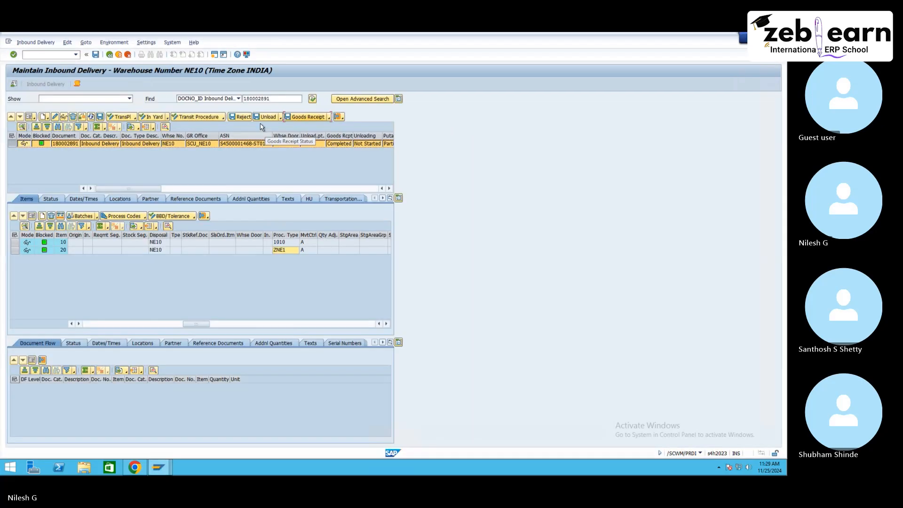
{"action": "left_click", "coordinate": [278, 98]}
{"action": "key", "text": "BackSpace"}
{"action": "type", "text": "2"}
{"action": "left_click", "coordinate": [312, 99]}
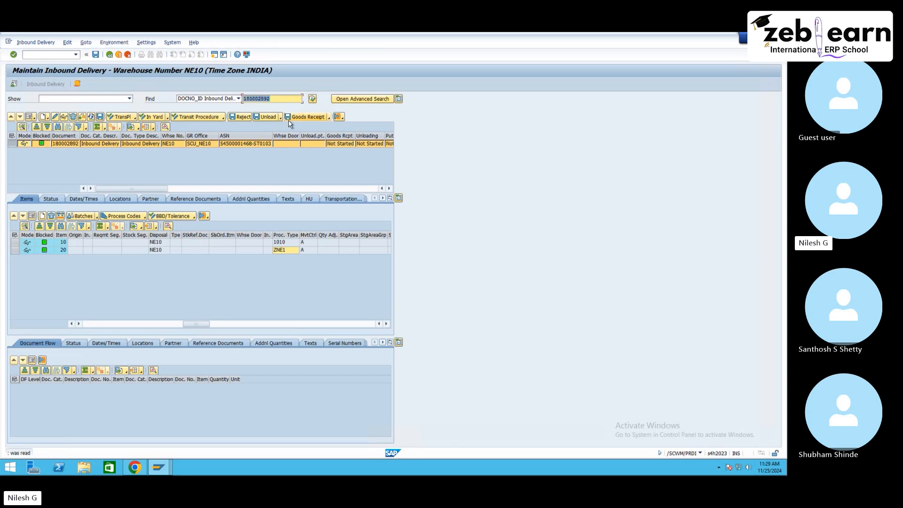
{"action": "left_click", "coordinate": [93, 54]}
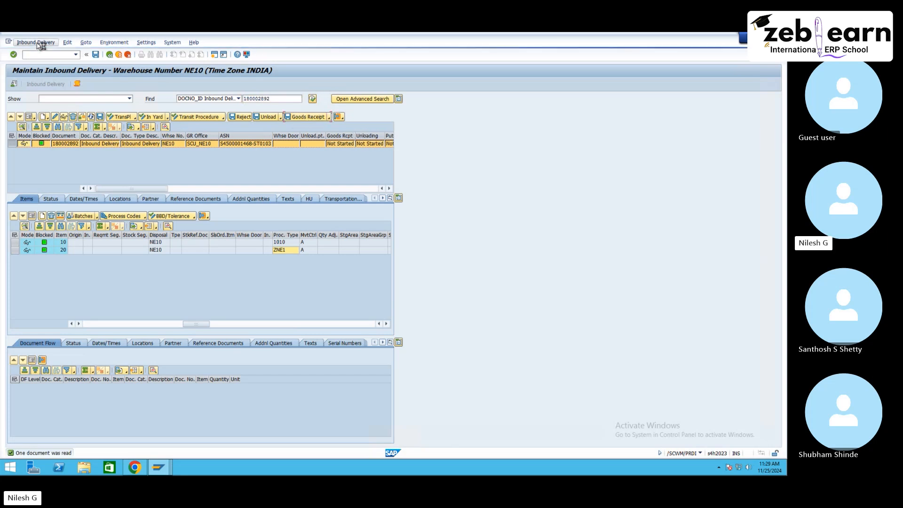
- Open the follow-on warehouse task creation for this inbound delivery and generate the putaway task for item 10
{"action": "left_click", "coordinate": [37, 42]}
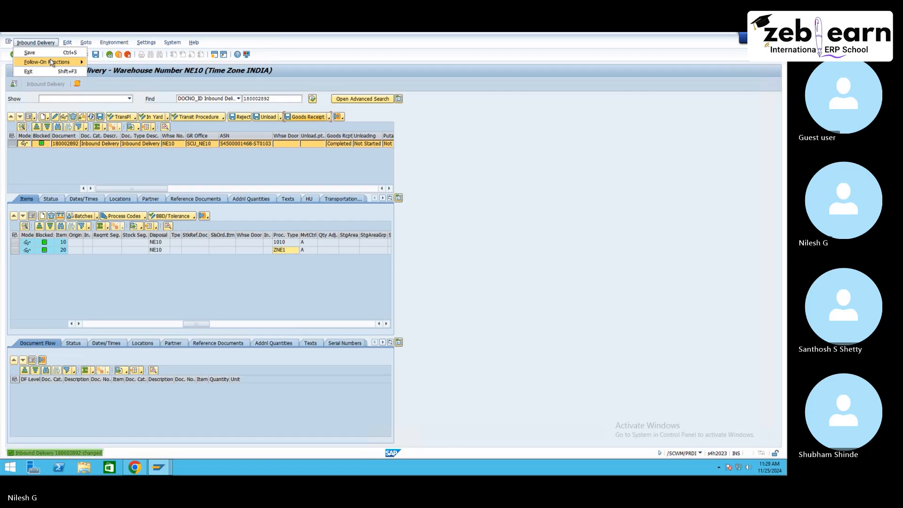
{"action": "mouse_move", "coordinate": [56, 60]}
{"action": "left_click", "coordinate": [116, 62]}
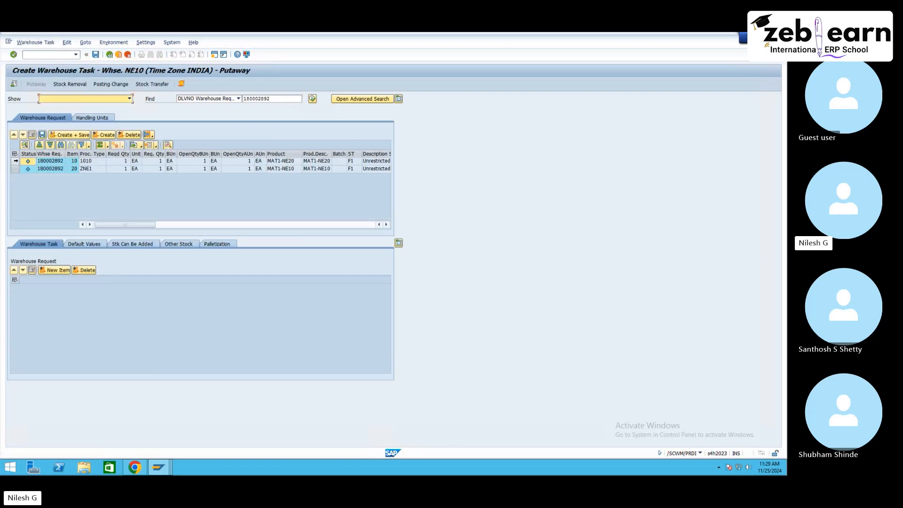
{"action": "left_click", "coordinate": [15, 161]}
{"action": "left_click", "coordinate": [106, 136]}
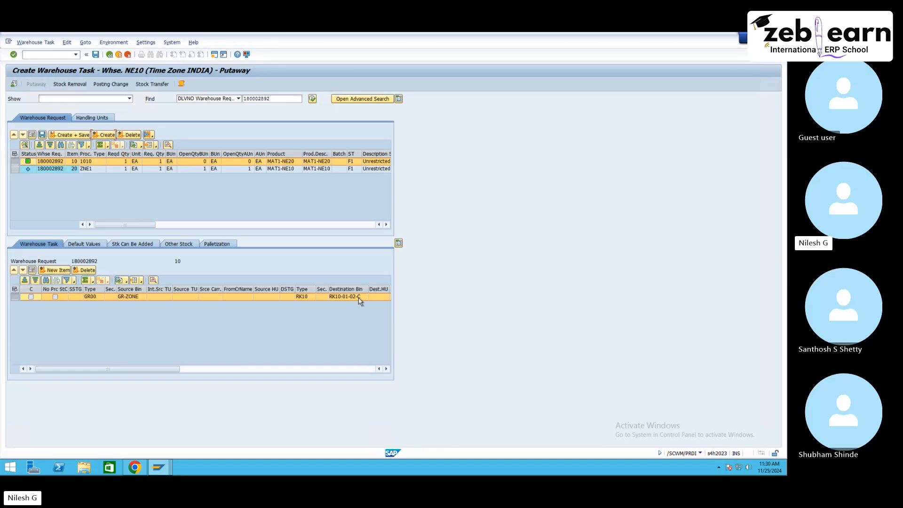
- In the Mass Edit Storage Bins session, rerun the bin list for storage type RK10 and highlight bin RK10-01-02-C
{"action": "mouse_move", "coordinate": [159, 468]}
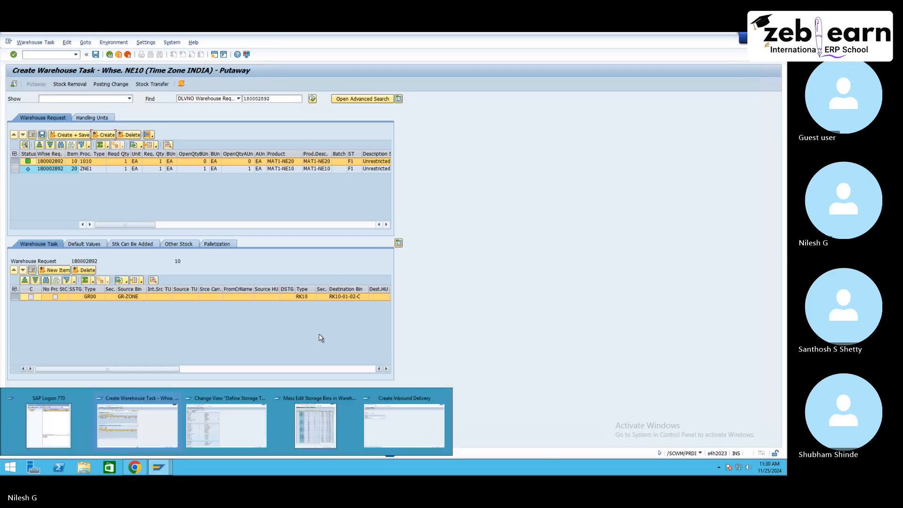
{"action": "left_click", "coordinate": [302, 424]}
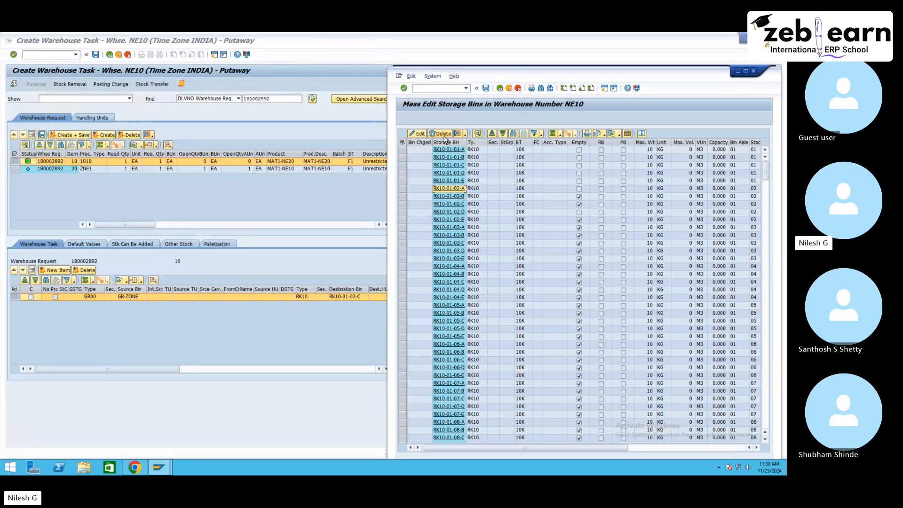
{"action": "left_click", "coordinate": [509, 89]}
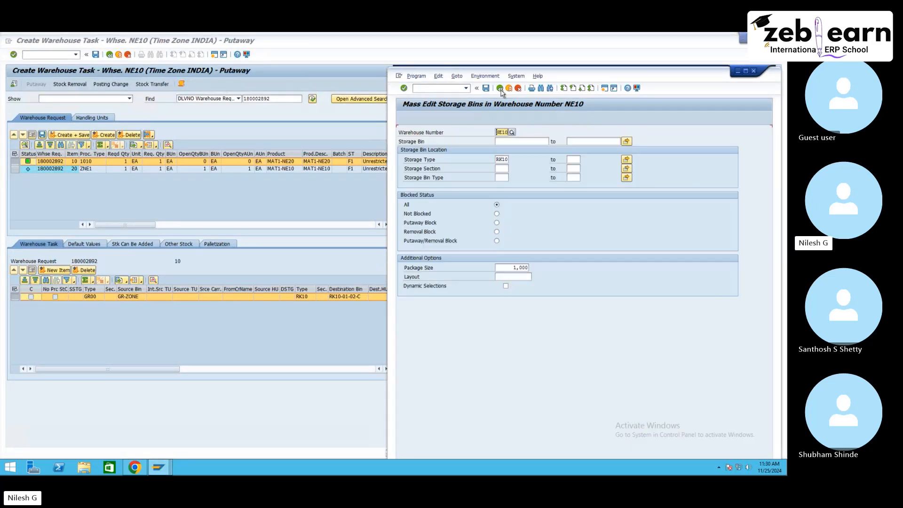
{"action": "left_click", "coordinate": [403, 118]}
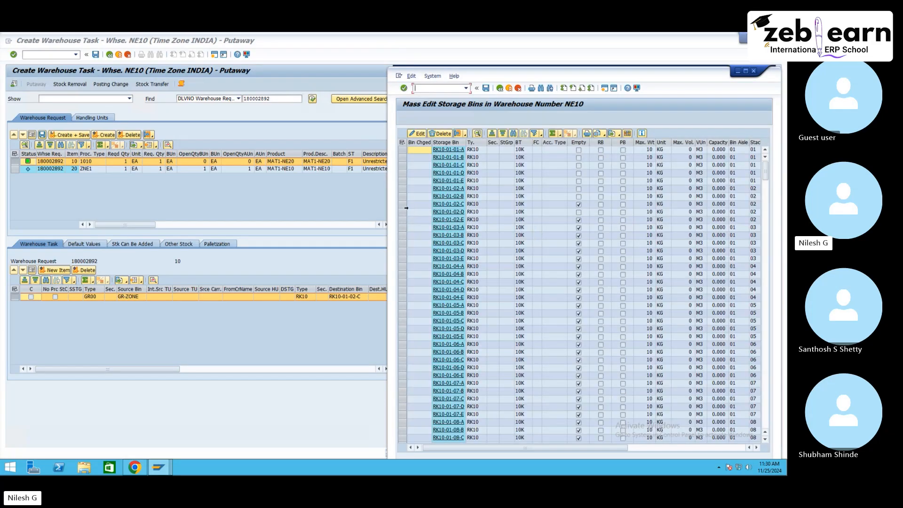
{"action": "left_click", "coordinate": [402, 205]}
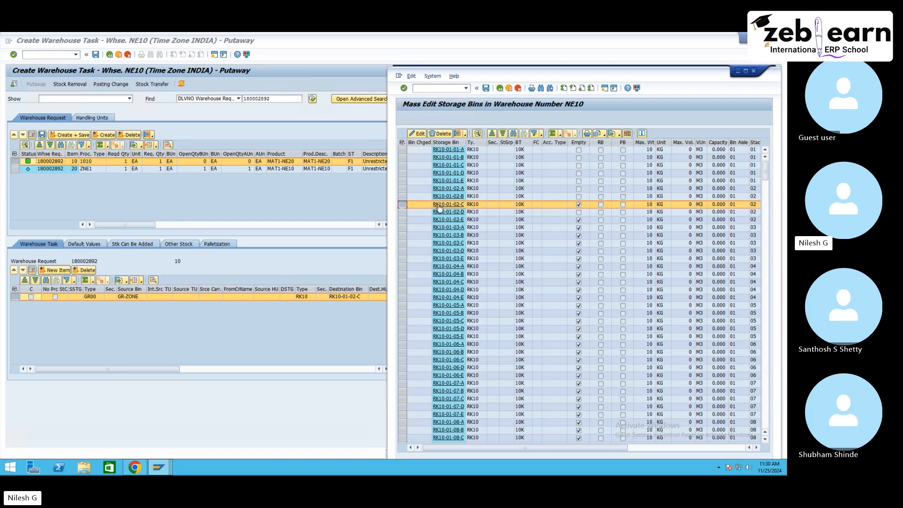
- Display storage bin RK10-01-02-B and check its stock and its weight and capacity data
{"action": "left_click", "coordinate": [449, 199]}
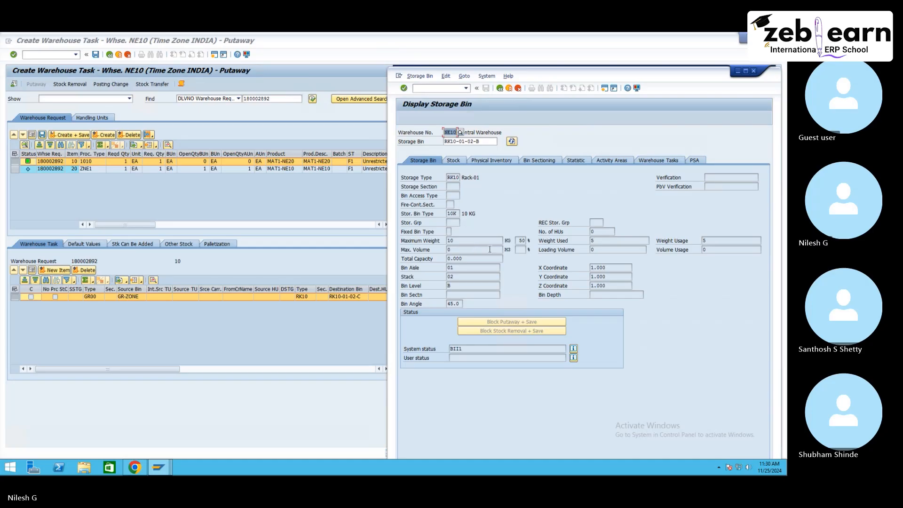
{"action": "left_click", "coordinate": [454, 161]}
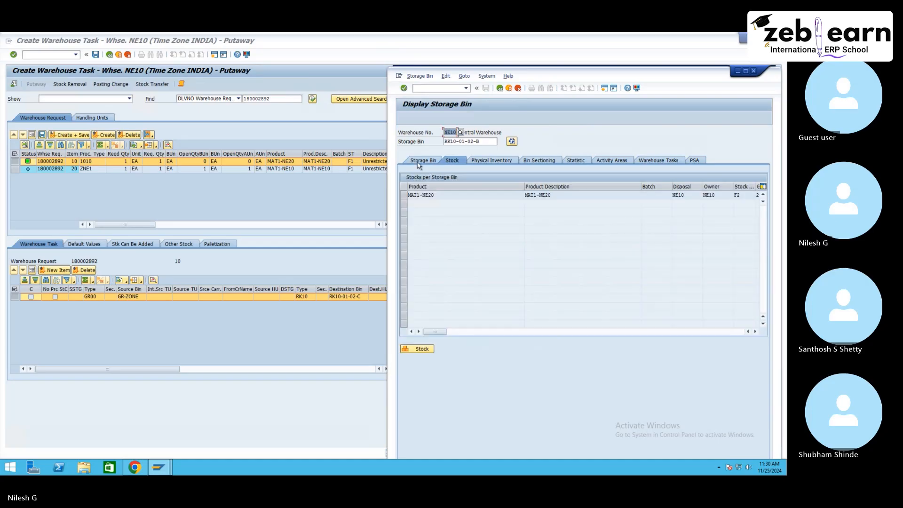
{"action": "left_click", "coordinate": [426, 160]}
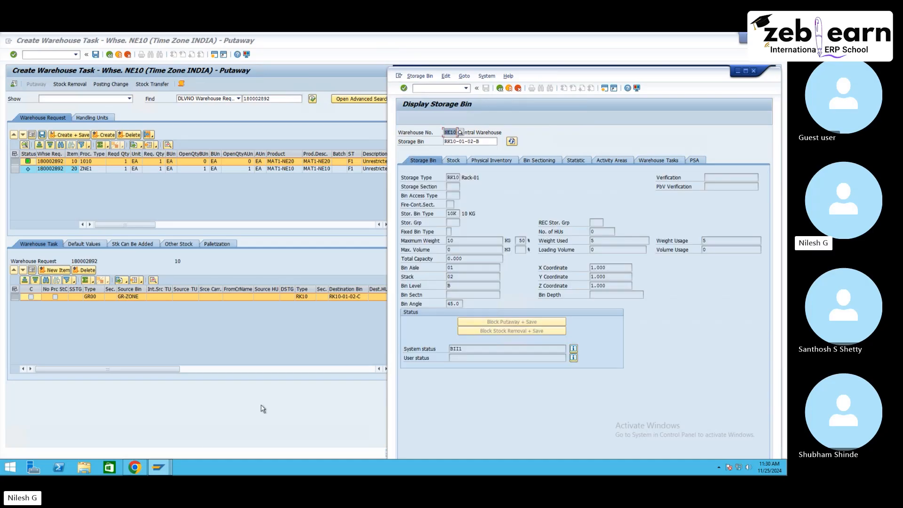
- Switch to the Define Storage Types session and review the putaway rule set for RK10
{"action": "left_click", "coordinate": [158, 467]}
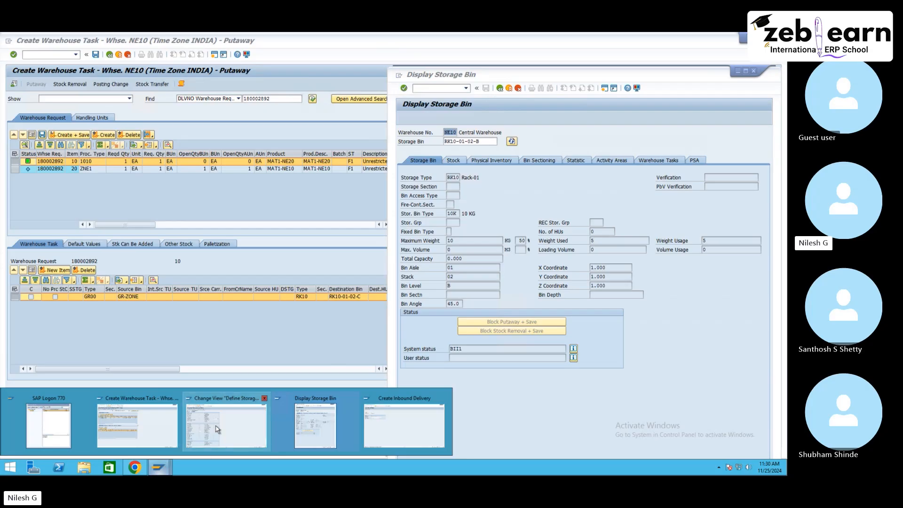
{"action": "left_click", "coordinate": [210, 430]}
{"action": "left_click", "coordinate": [131, 262]}
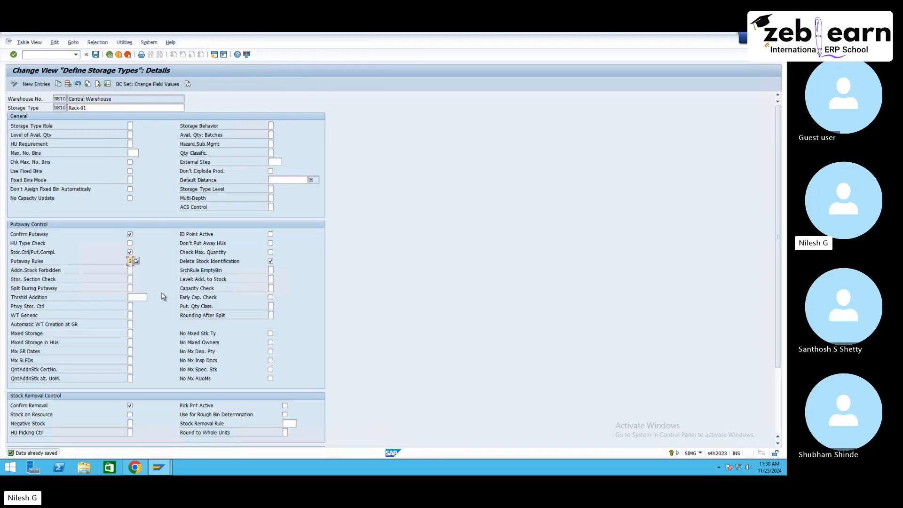
{"action": "left_click", "coordinate": [158, 468]}
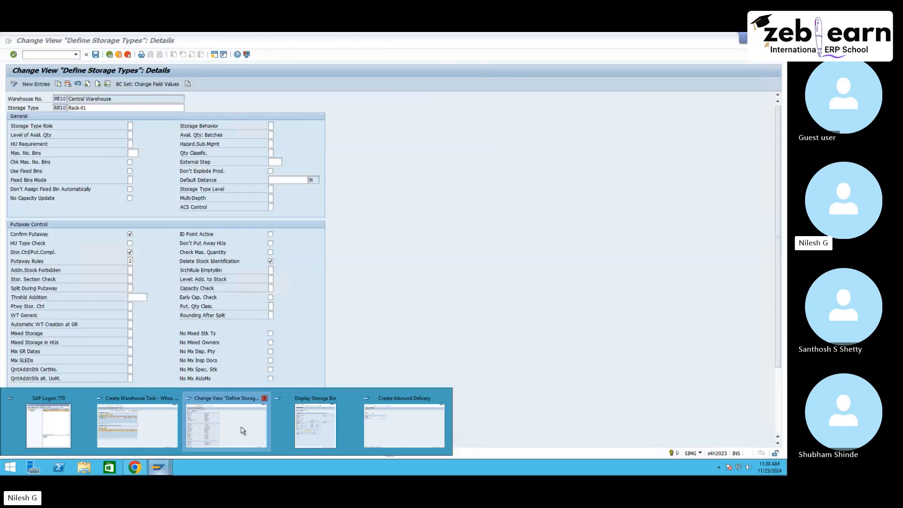
{"action": "left_click", "coordinate": [242, 430]}
- Return from the bin display to the RK10 bin list and highlight bins RK10-01-01-A through RK10-01-02-B
{"action": "left_click", "coordinate": [159, 467]}
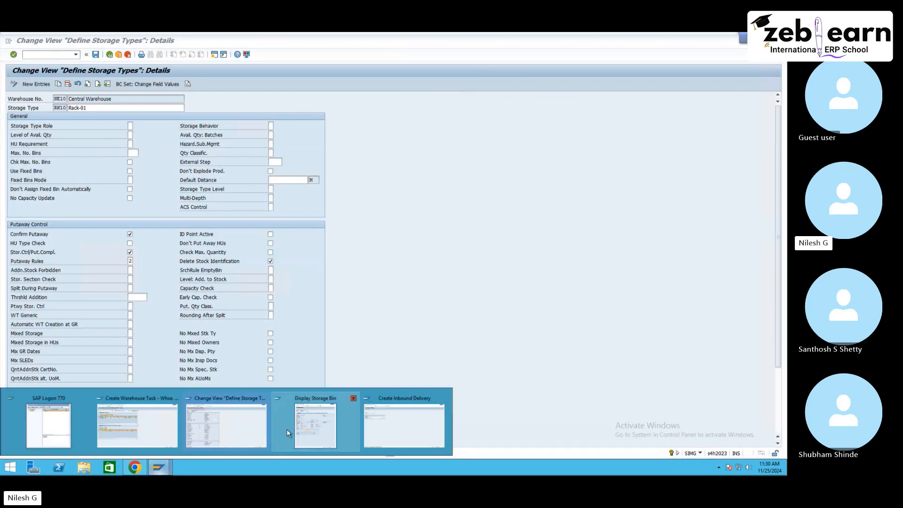
{"action": "left_click", "coordinate": [308, 428]}
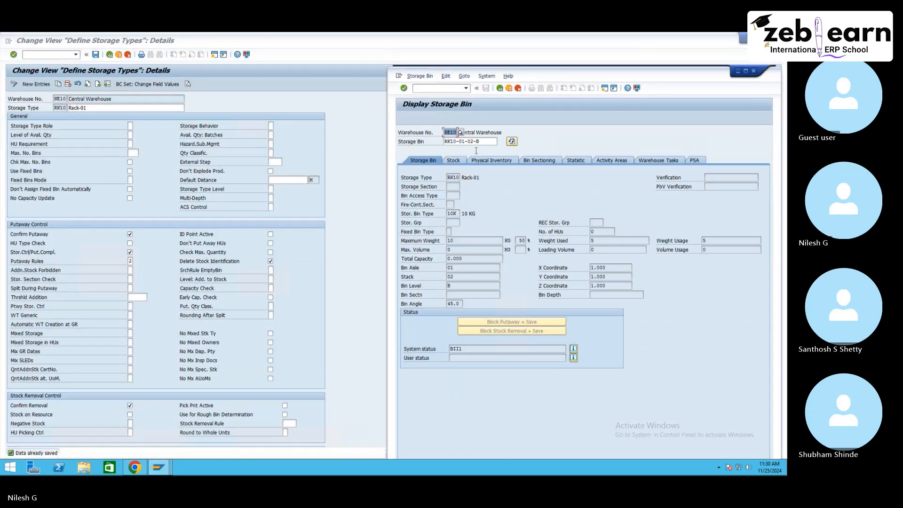
{"action": "left_click", "coordinate": [500, 88]}
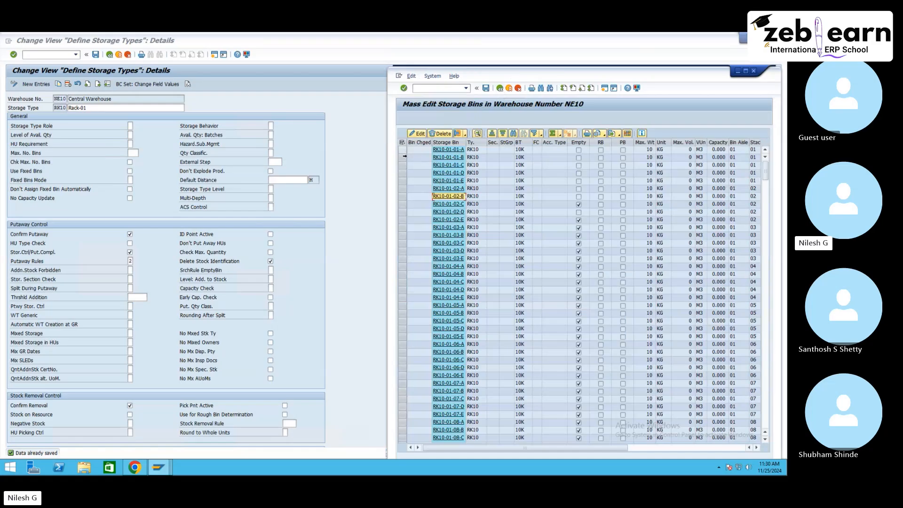
{"action": "left_click_drag", "start_coordinate": [402, 150], "coordinate": [405, 194]}
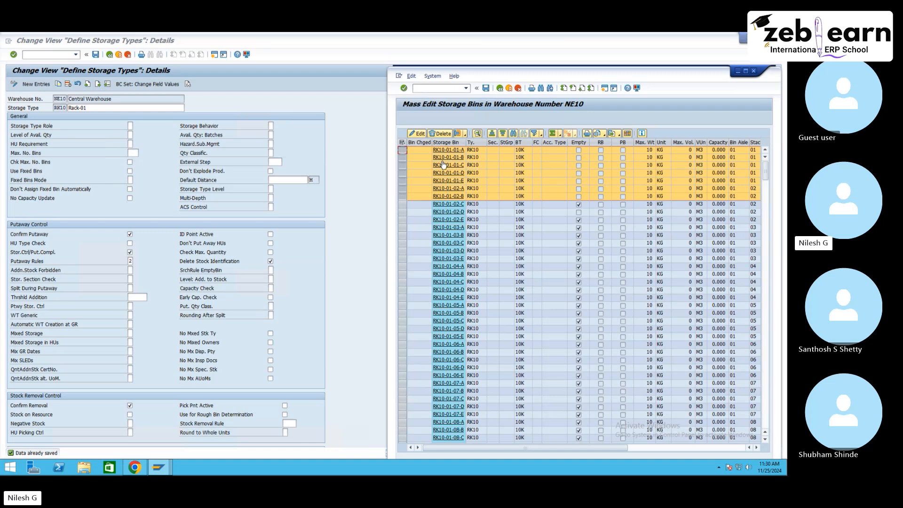
- Return to the Create Warehouse Task session and point out product MAT1-NE20 in item 10
{"action": "mouse_move", "coordinate": [158, 468]}
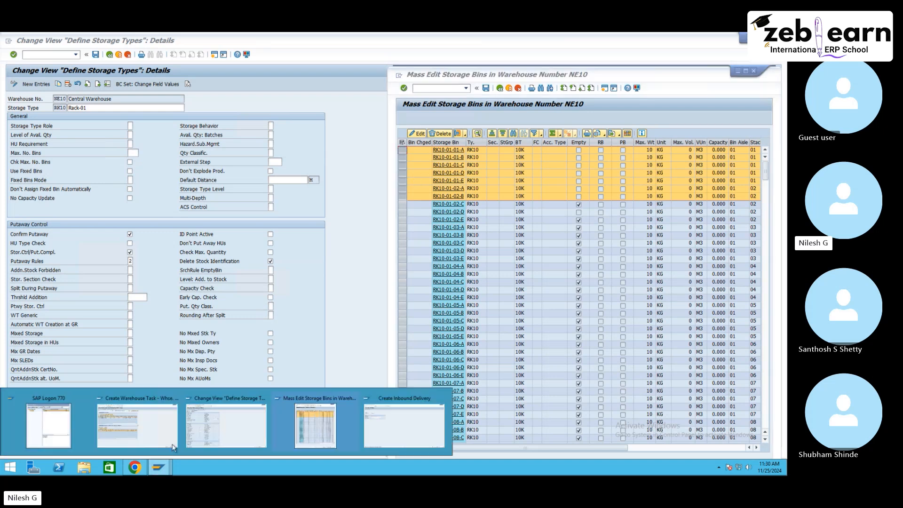
{"action": "left_click", "coordinate": [153, 439]}
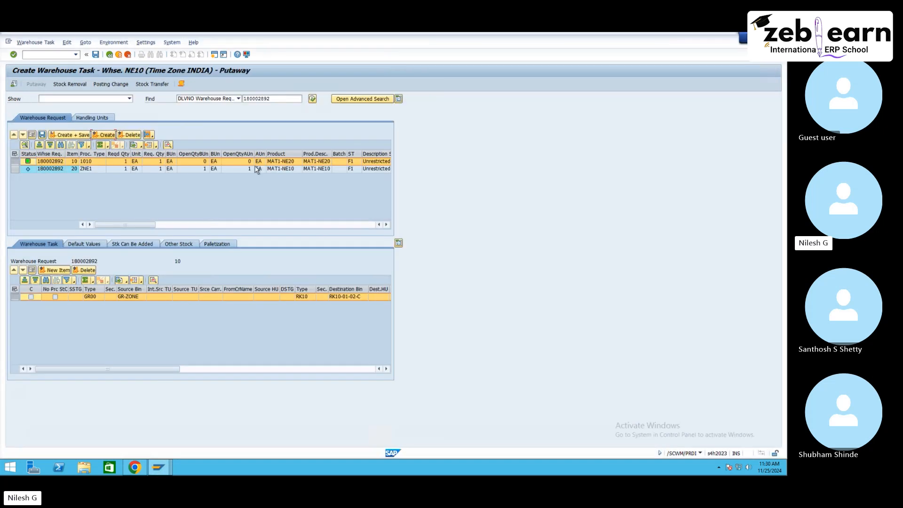
{"action": "left_click", "coordinate": [278, 162]}
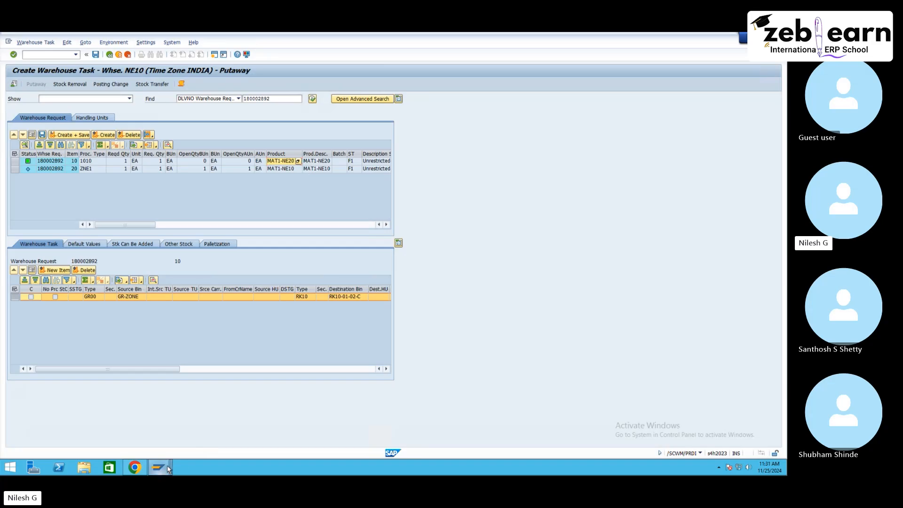
- Switch to the RK10 bin list and display storage bin RK10-01-02-B to review its weight data
{"action": "mouse_move", "coordinate": [159, 467]}
{"action": "left_click", "coordinate": [308, 424]}
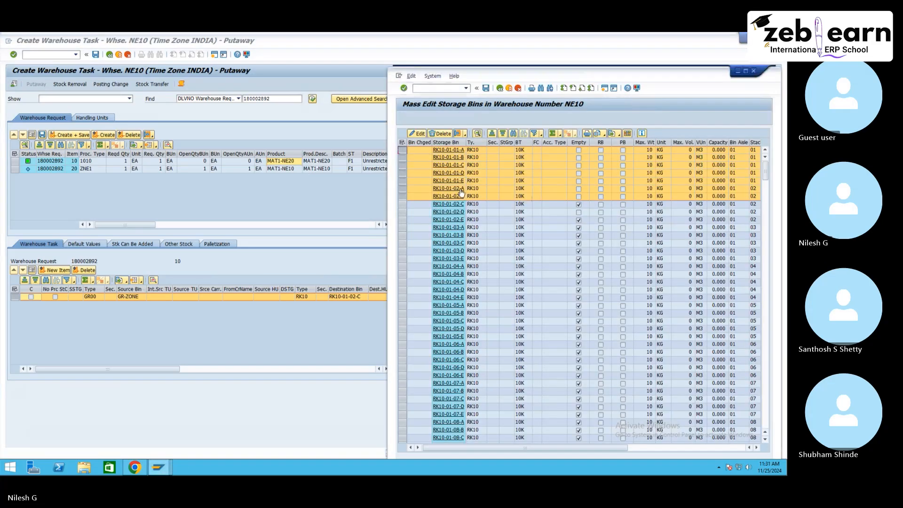
{"action": "left_click", "coordinate": [423, 197]}
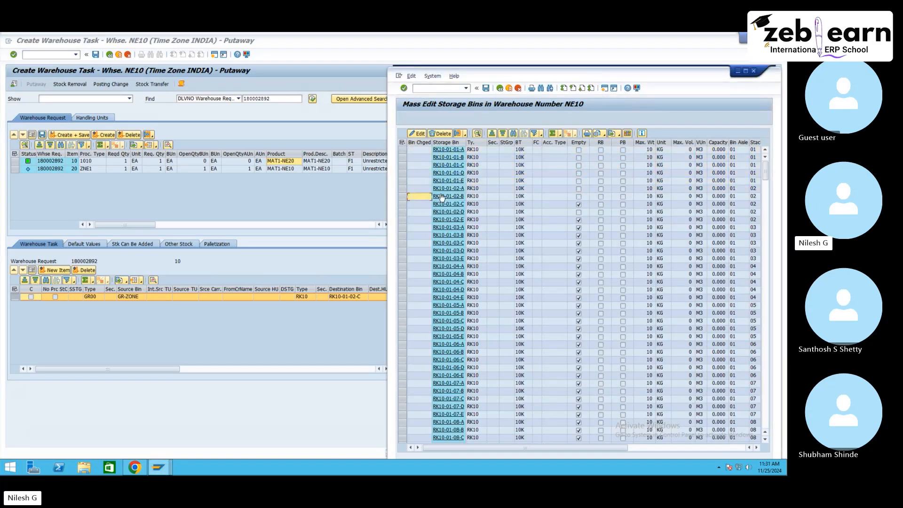
{"action": "left_click", "coordinate": [402, 196]}
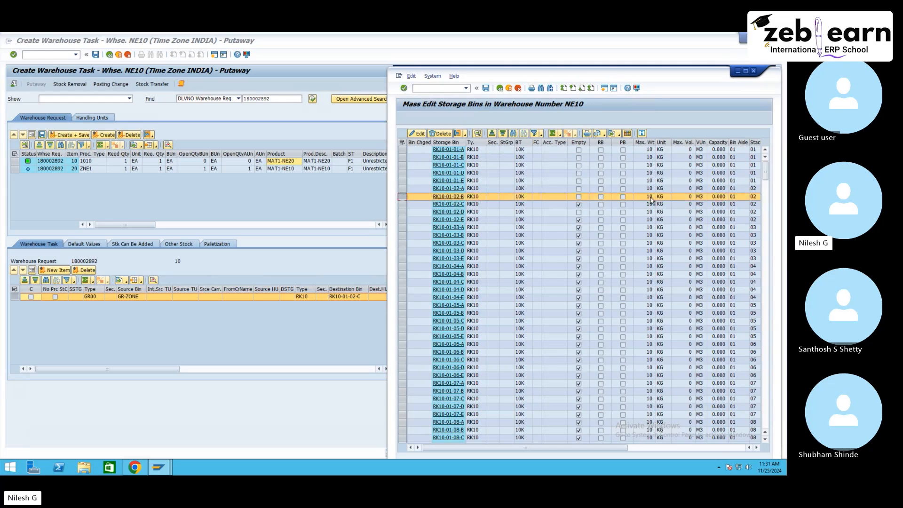
{"action": "left_click", "coordinate": [452, 198]}
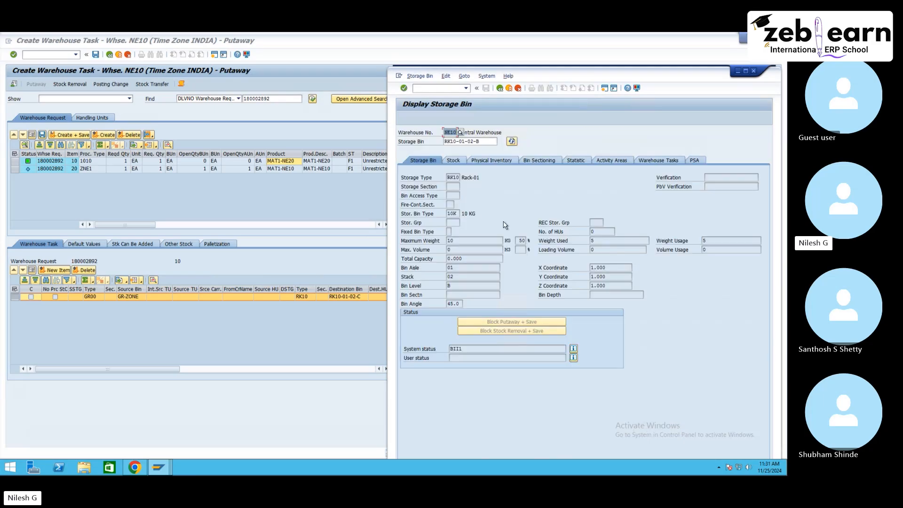
- Open material MAT1-NE20 in a new MM02 session on the Basic Data 1 view to check its gross weight
{"action": "left_click", "coordinate": [291, 164]}
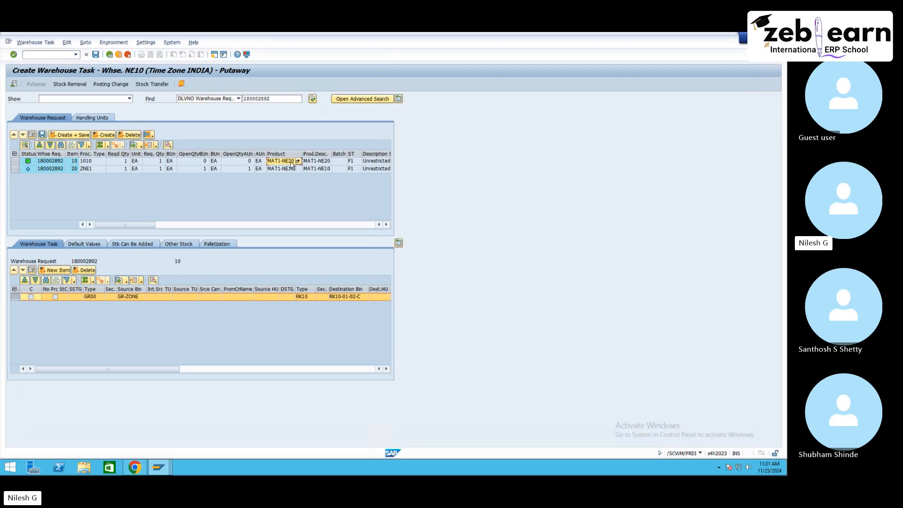
{"action": "left_click", "coordinate": [60, 55]}
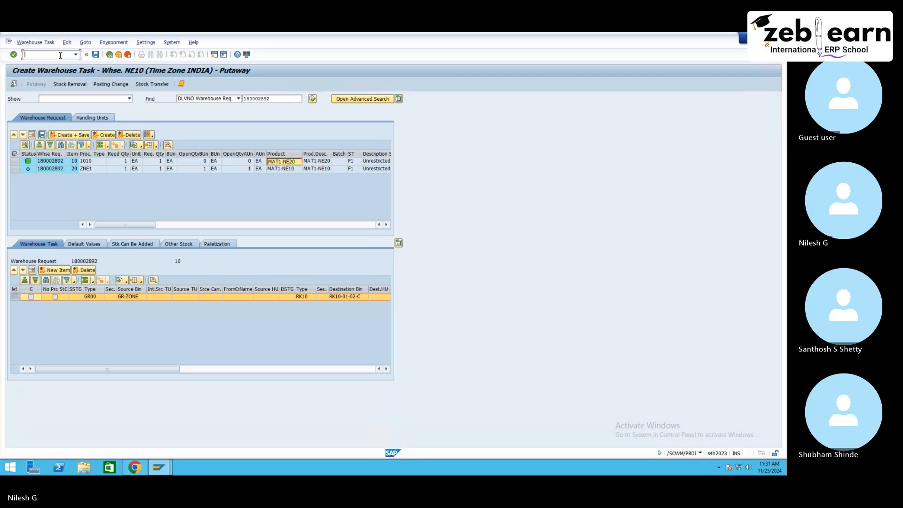
{"action": "type", "text": "/omm0"}
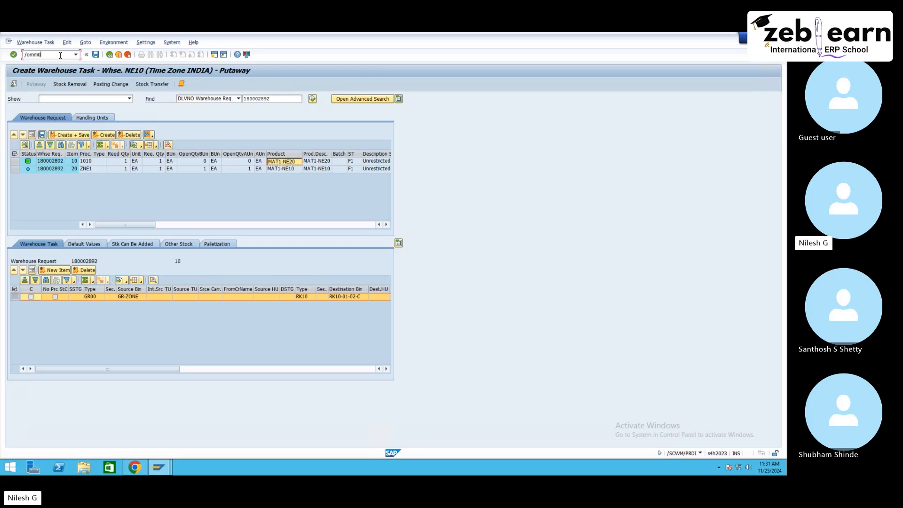
{"action": "type", "text": "2"}
{"action": "key", "text": "Return"}
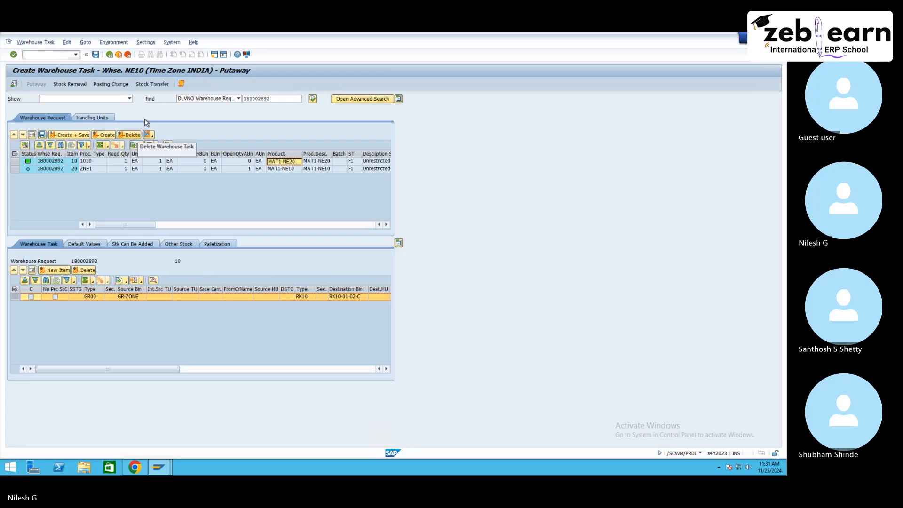
{"action": "key", "text": "Return"}
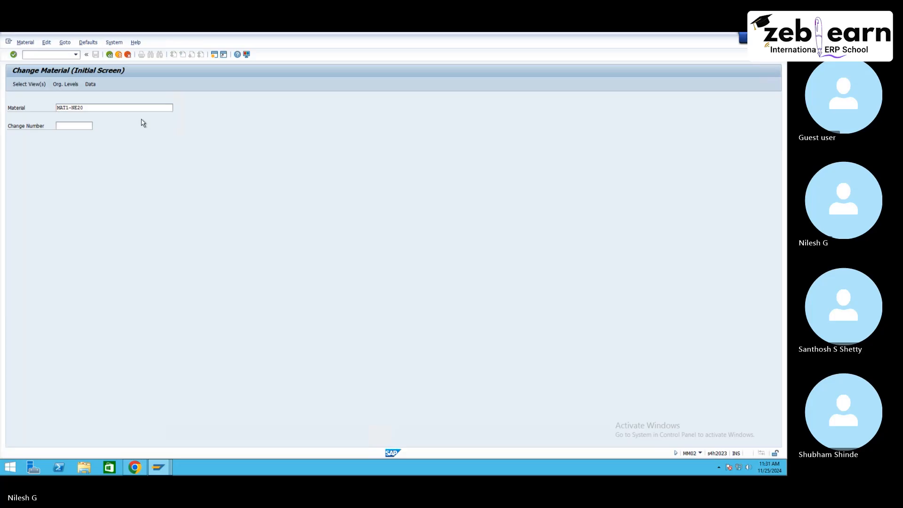
{"action": "left_click", "coordinate": [125, 139]}
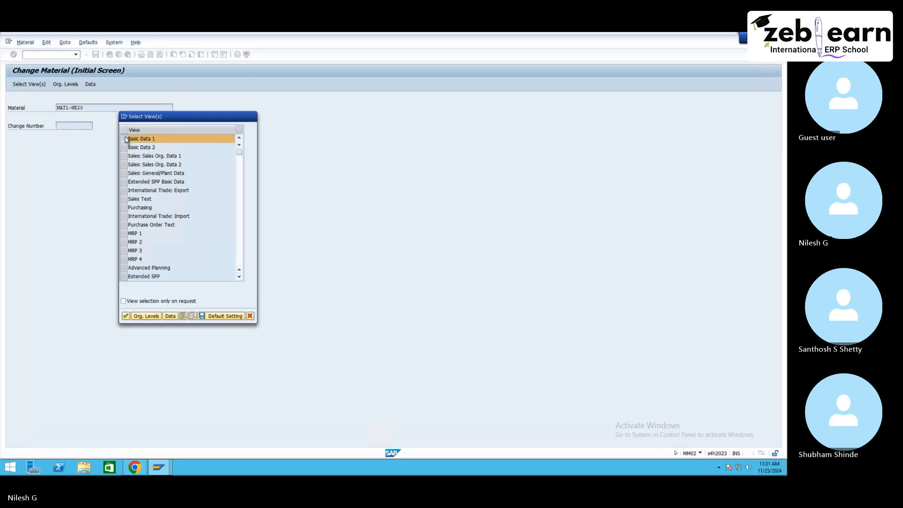
{"action": "key", "text": "Return"}
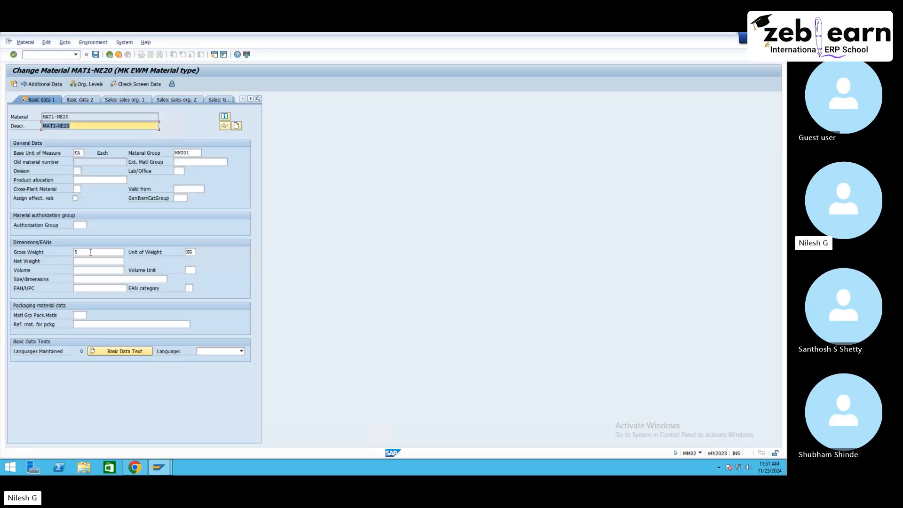
- Switch back to the bin display, return to the bin list and highlight bins RK10-01-01-A through RK10-01-02-B
{"action": "left_click", "coordinate": [159, 468]}
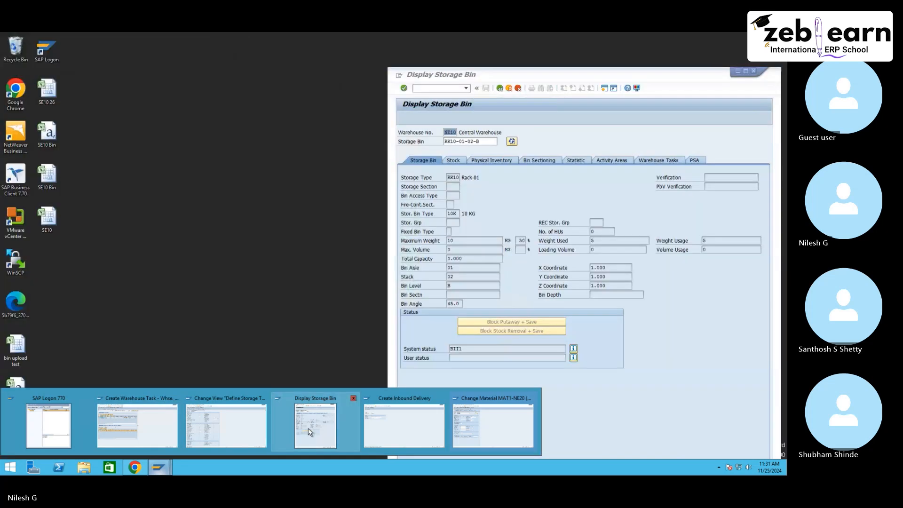
{"action": "left_click", "coordinate": [315, 426]}
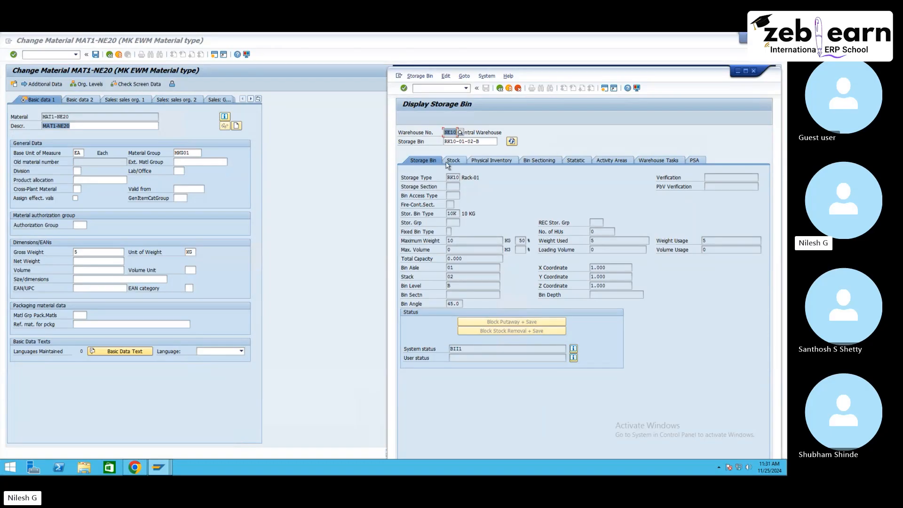
{"action": "left_click", "coordinate": [500, 89]}
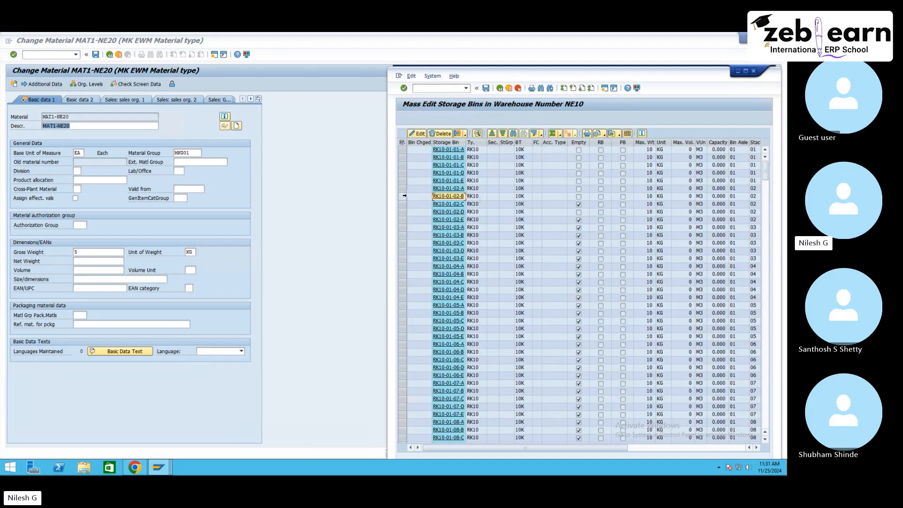
{"action": "left_click", "coordinate": [402, 197]}
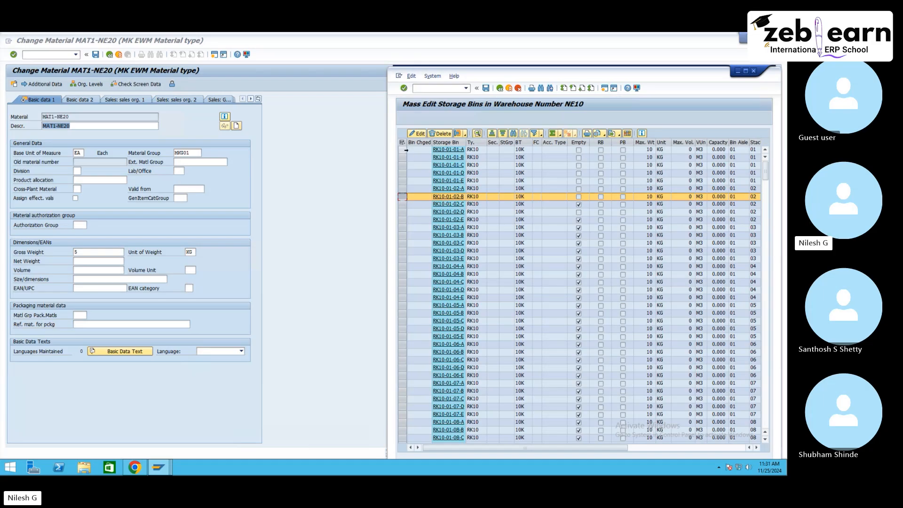
{"action": "left_click_drag", "start_coordinate": [407, 150], "coordinate": [409, 197]}
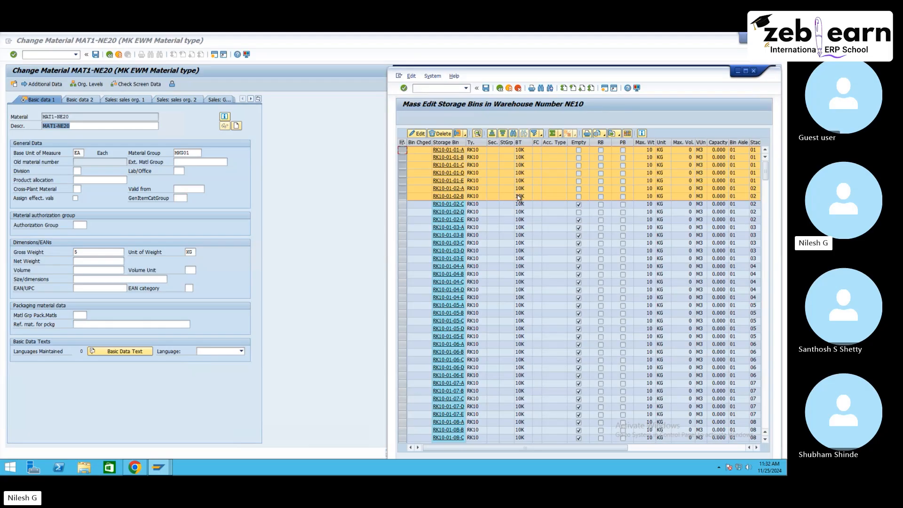
- Display bin RK10-01-02-B, examine its maximum weight, and return to the bin list
{"action": "left_click", "coordinate": [447, 196]}
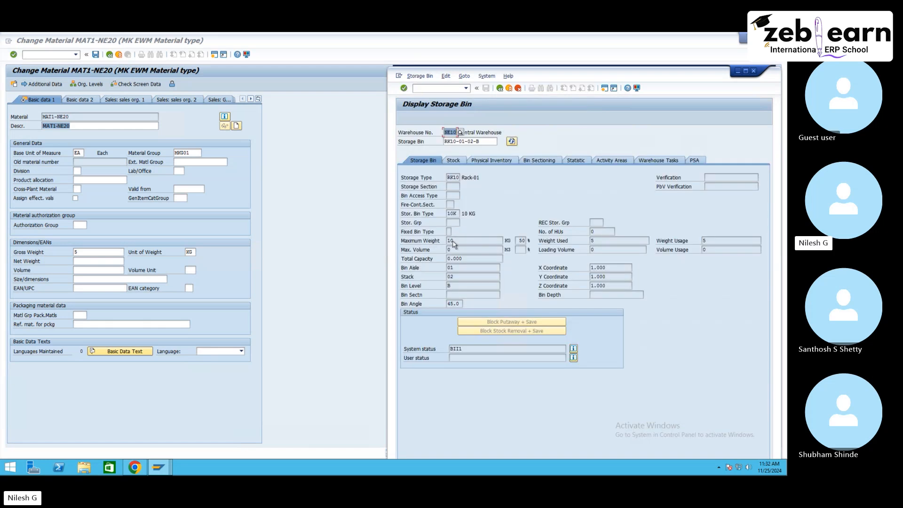
{"action": "left_click", "coordinate": [452, 241]}
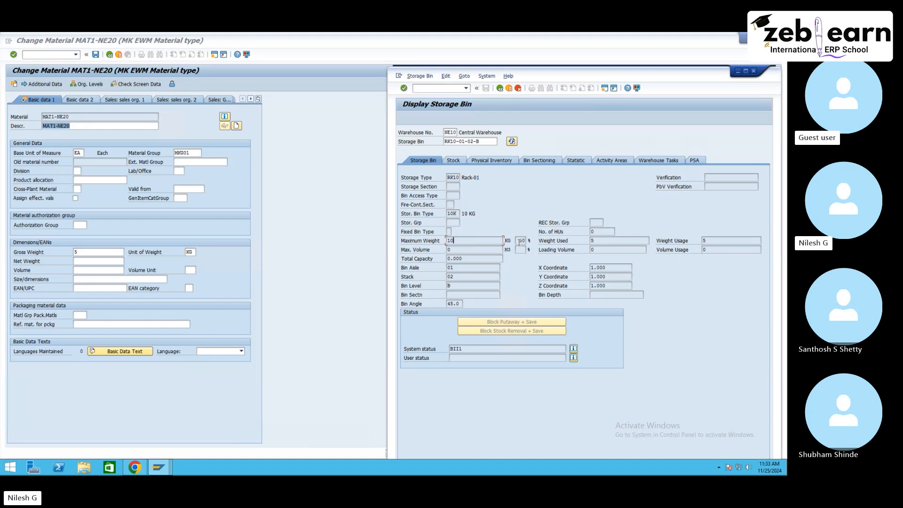
{"action": "left_click", "coordinate": [501, 88]}
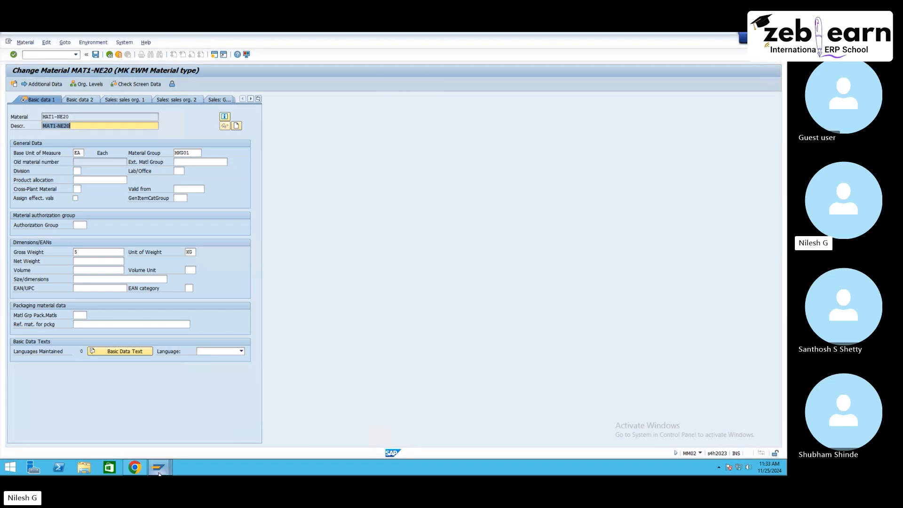
- Switch to the Create Warehouse Task session and leave it without saving the proposed putaway task
{"action": "mouse_move", "coordinate": [166, 464]}
{"action": "left_click", "coordinate": [137, 425]}
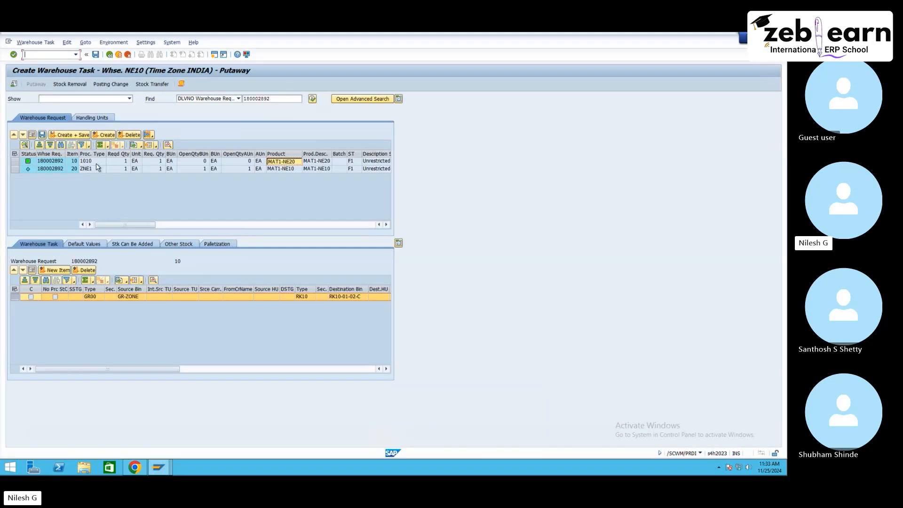
{"action": "left_click", "coordinate": [127, 54]}
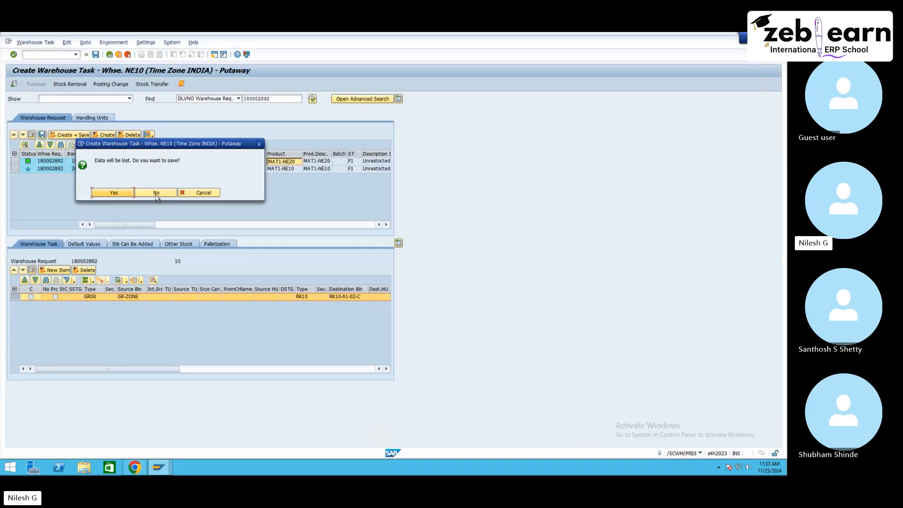
{"action": "left_click", "coordinate": [156, 192]}
- Reset the storage bin type for all listed RK10 bins in the mass edit session and save
{"action": "mouse_move", "coordinate": [162, 472]}
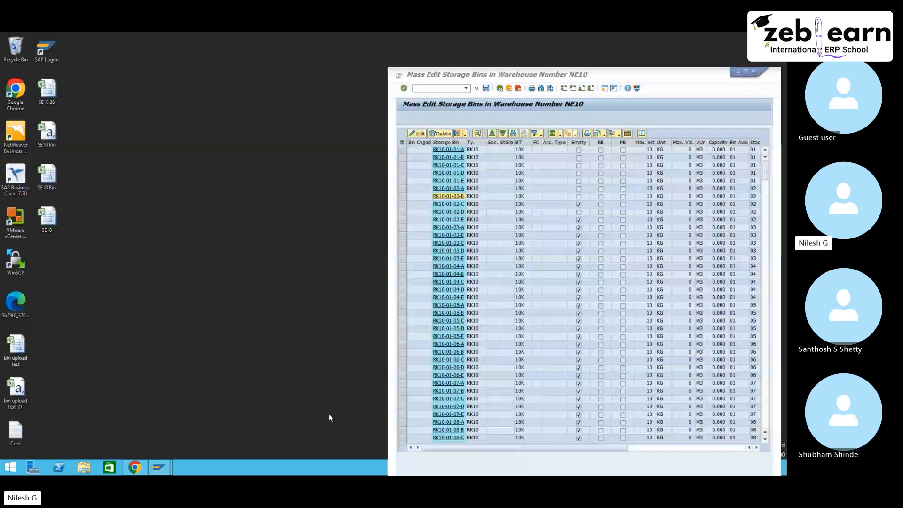
{"action": "left_click", "coordinate": [329, 414]}
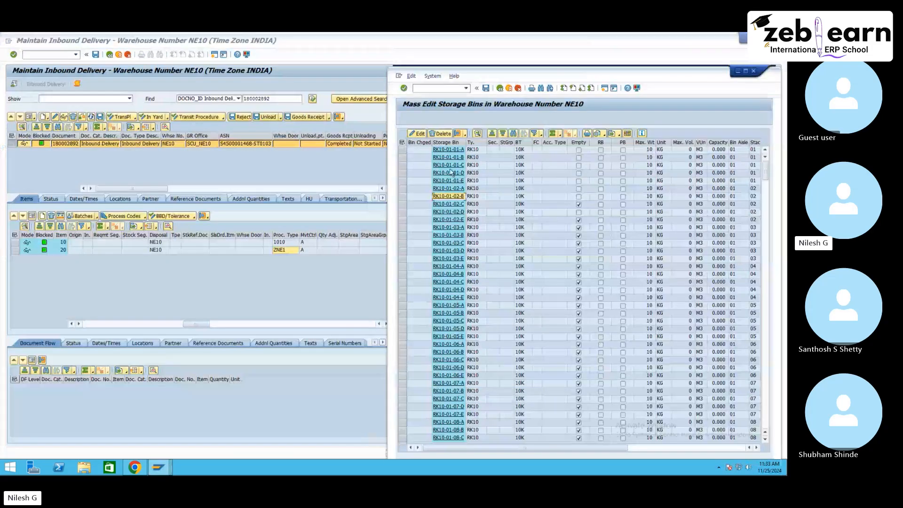
{"action": "left_click", "coordinate": [402, 142]}
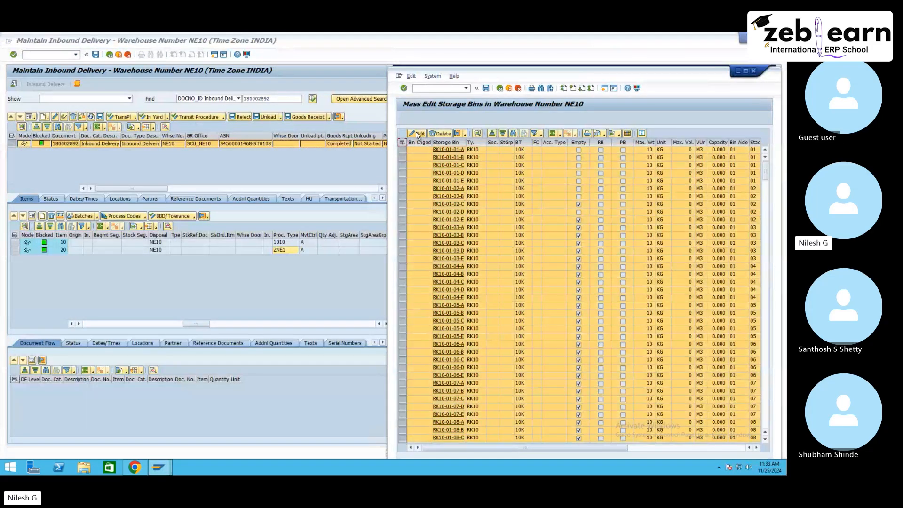
{"action": "left_click", "coordinate": [418, 134]}
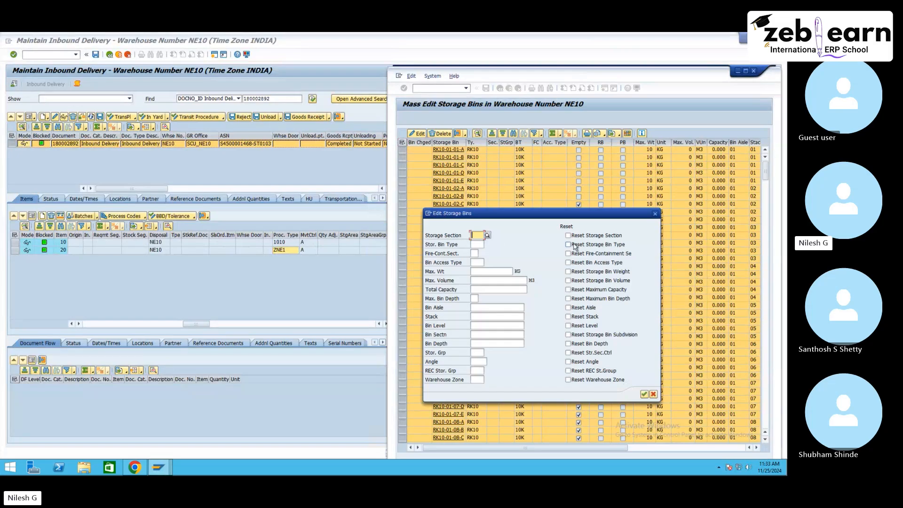
{"action": "left_click", "coordinate": [568, 245]}
{"action": "left_click", "coordinate": [644, 394]}
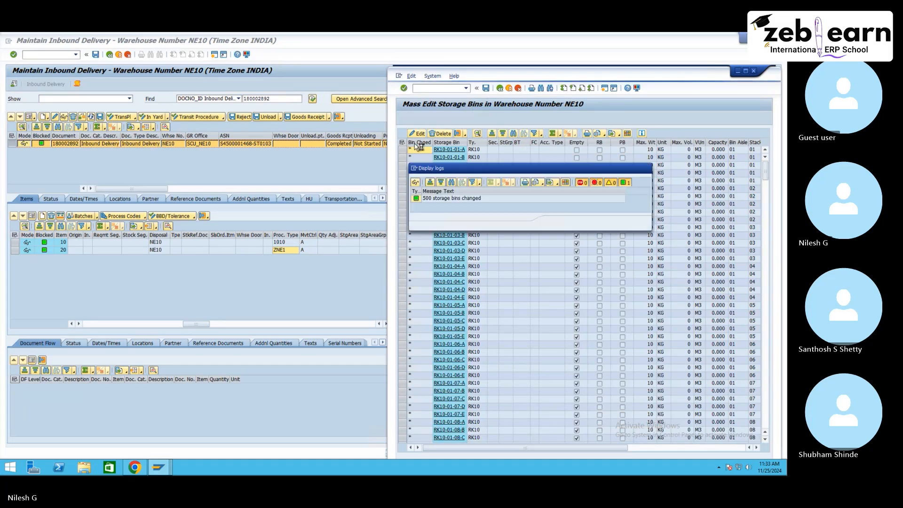
{"action": "left_click", "coordinate": [557, 223]}
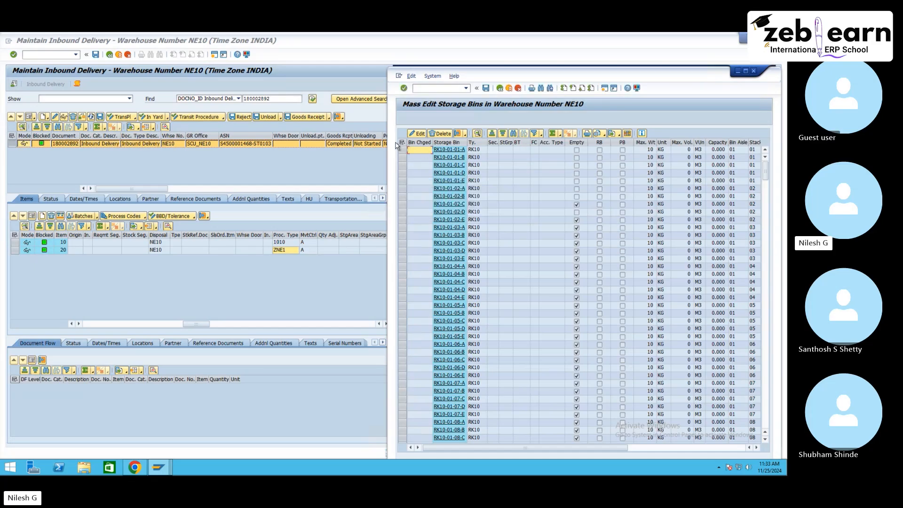
- Set the maximum weight of all listed RK10 bins to 50 KG and save the mass change
{"action": "left_click", "coordinate": [402, 143]}
{"action": "left_click", "coordinate": [418, 134]}
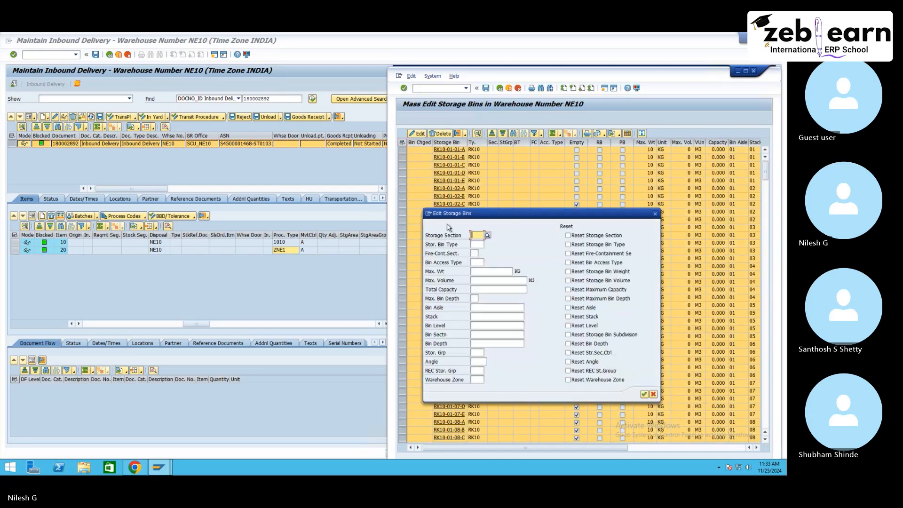
{"action": "left_click", "coordinate": [478, 272]}
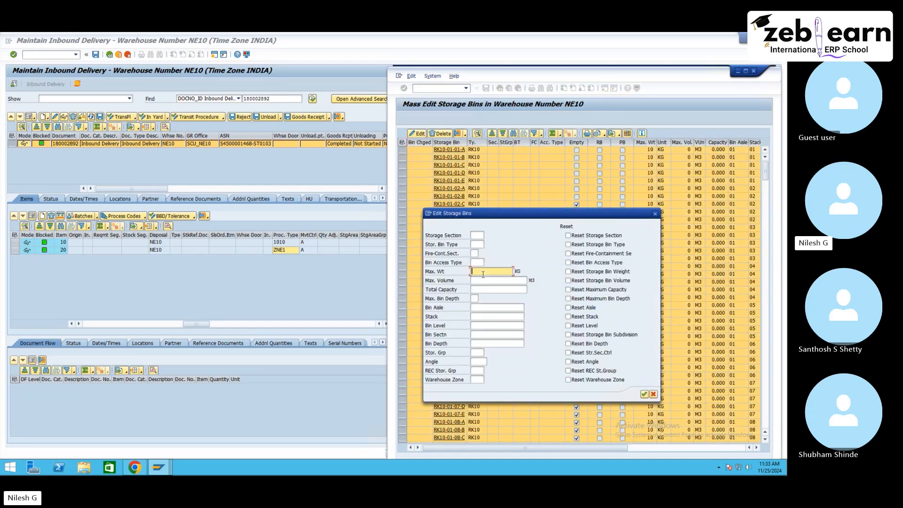
{"action": "type", "text": "50"}
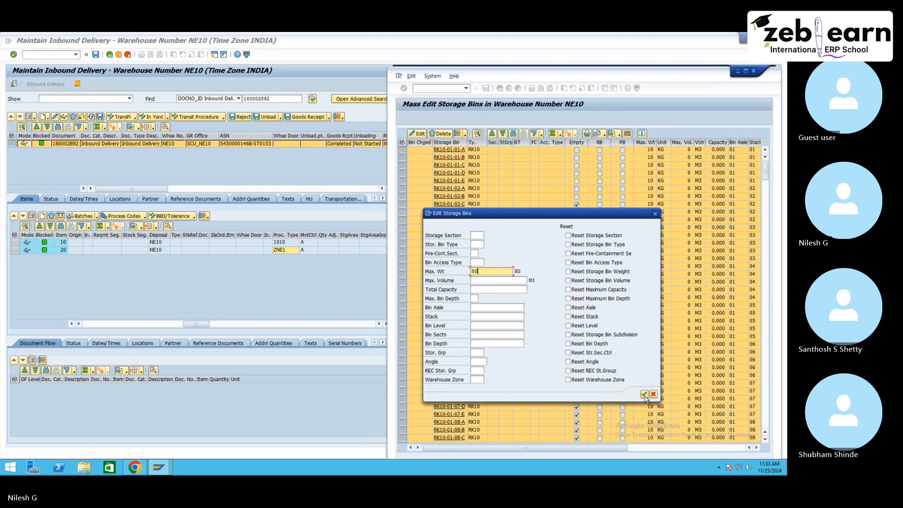
{"action": "left_click", "coordinate": [644, 394]}
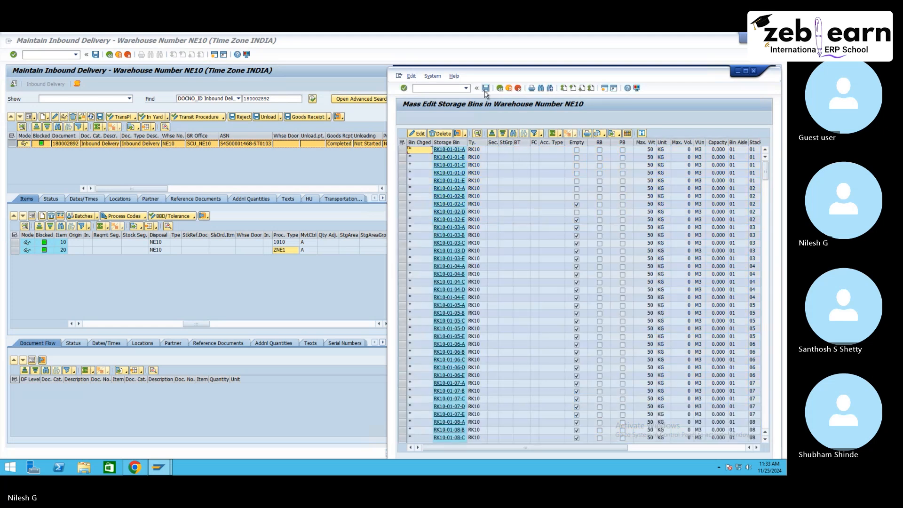
{"action": "left_click", "coordinate": [486, 90]}
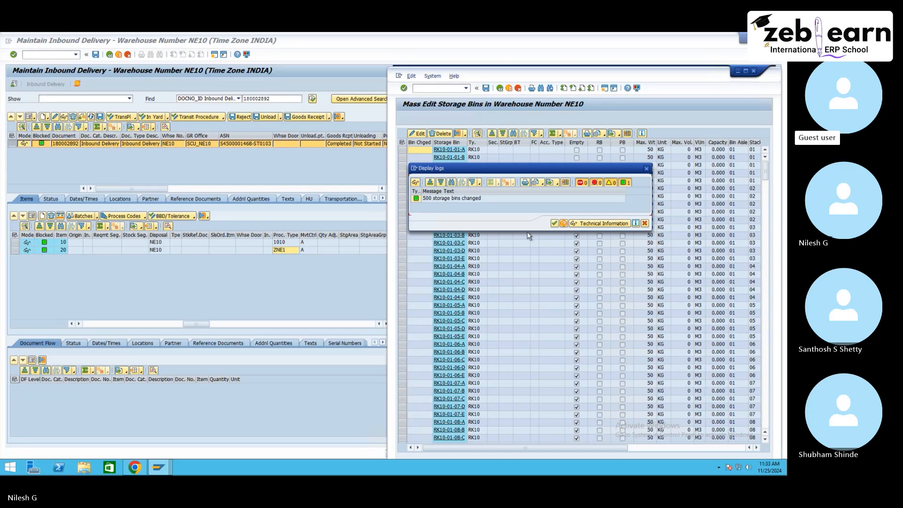
{"action": "left_click", "coordinate": [554, 224]}
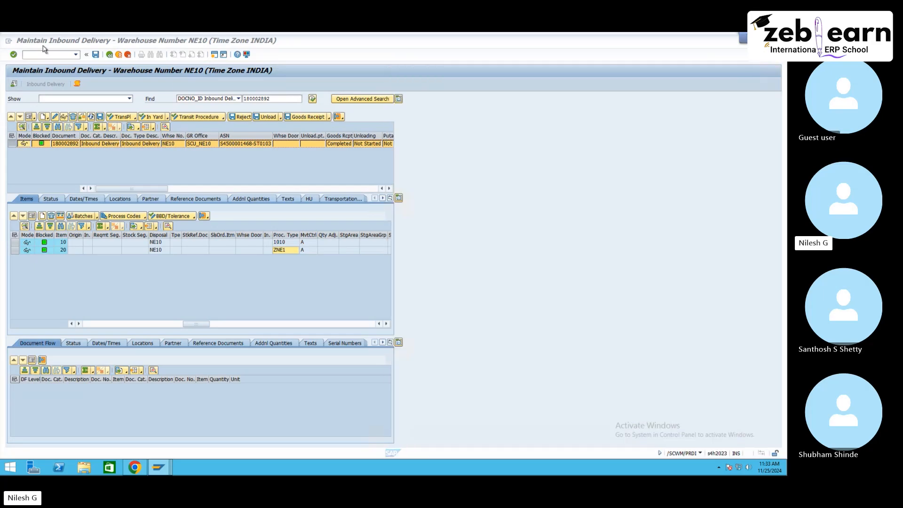
- Open the follow-on warehouse task creation for the inbound delivery in the Maintain Inbound Delivery session
{"action": "left_click", "coordinate": [43, 47]}
{"action": "mouse_move", "coordinate": [72, 61]}
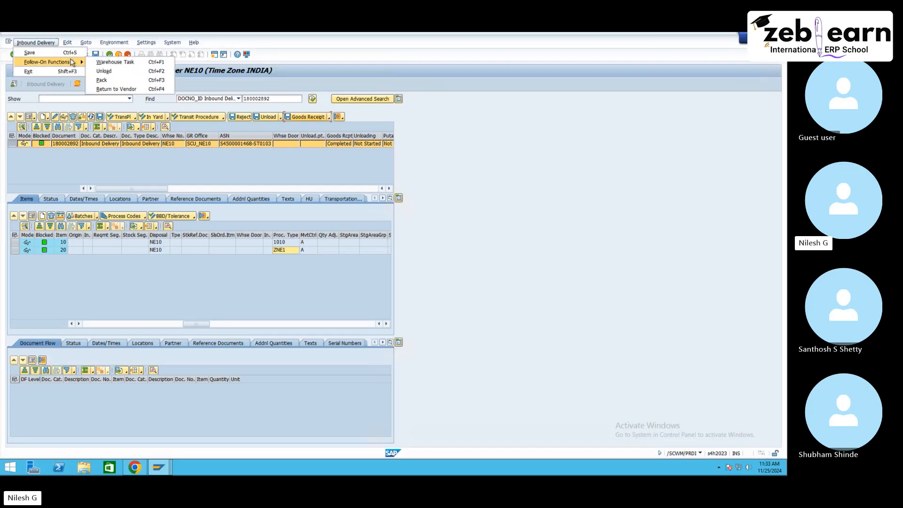
{"action": "left_click", "coordinate": [110, 62]}
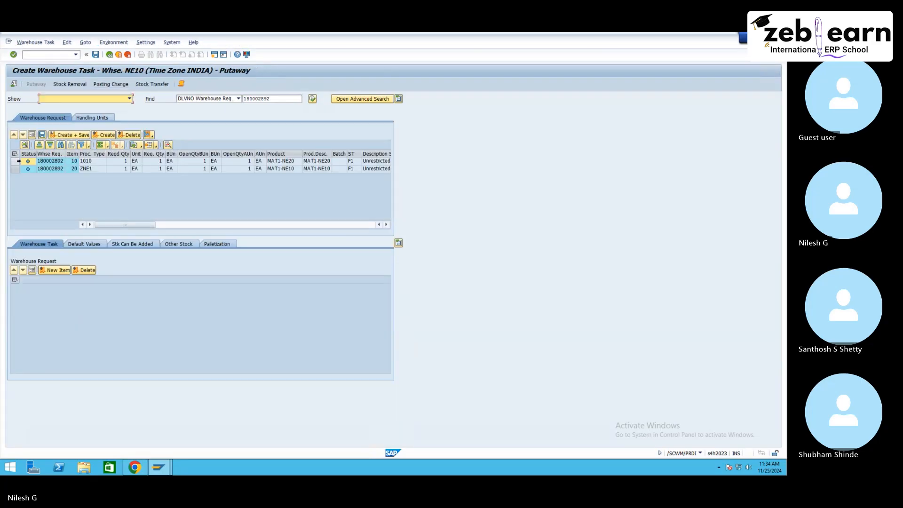
- Create a proposed putaway task for item 10, product MAT1-NE20, of the inbound delivery
{"action": "left_click", "coordinate": [17, 161]}
{"action": "left_click", "coordinate": [100, 136]}
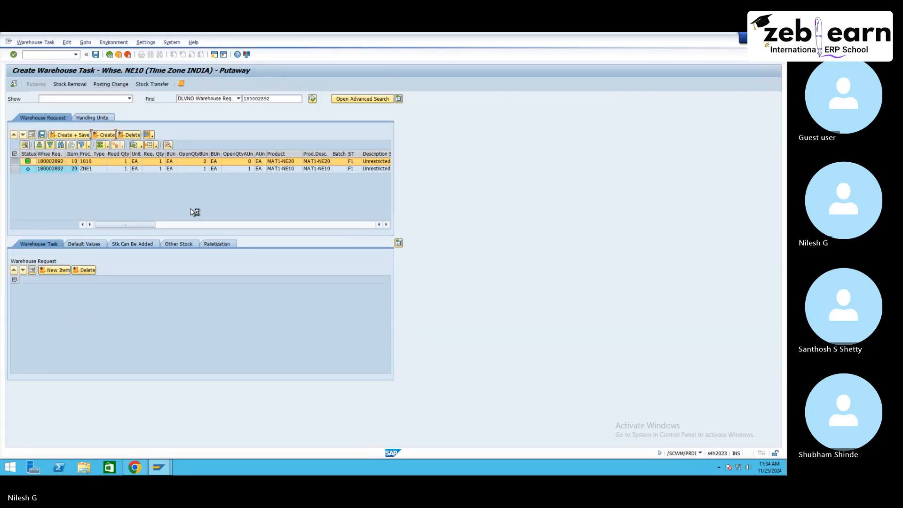
- Set the maximum weight of all listed RK10 bins to 9999 KG in the mass edit session, save, and close the log
{"action": "left_click", "coordinate": [159, 467]}
{"action": "left_click", "coordinate": [311, 426]}
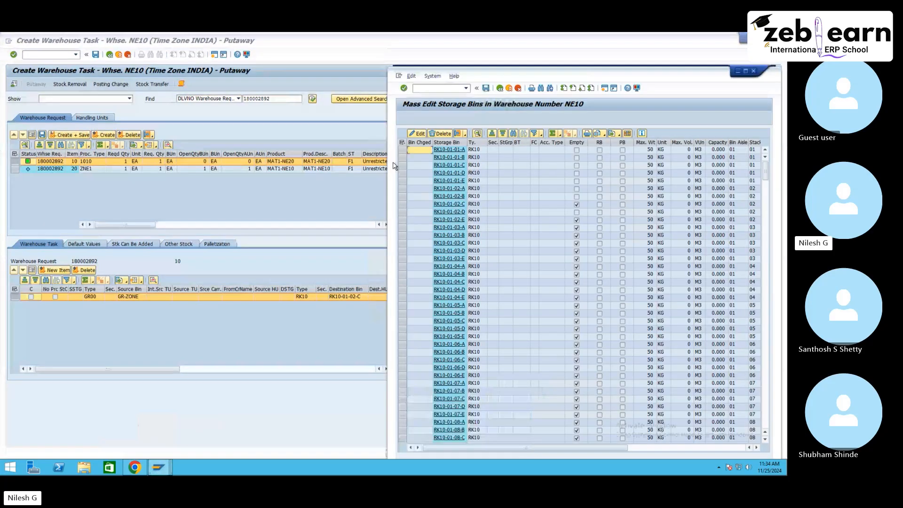
{"action": "left_click", "coordinate": [417, 134]}
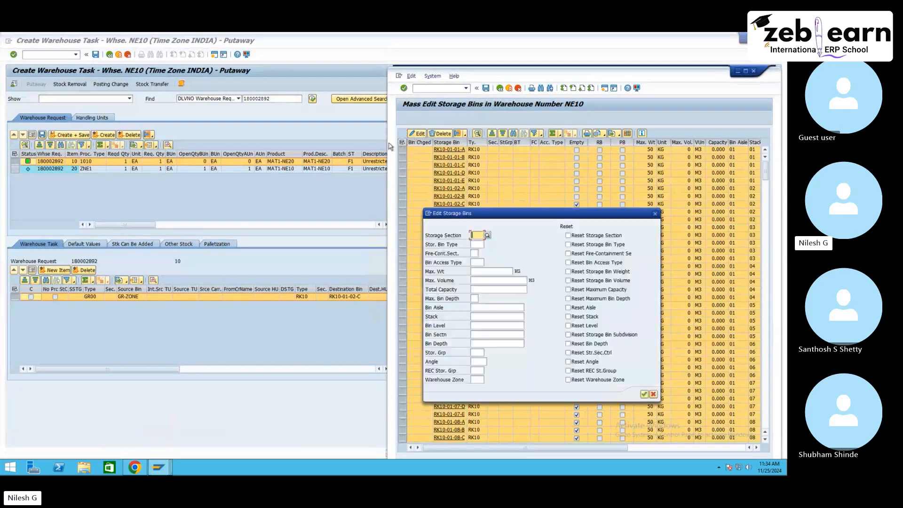
{"action": "left_click", "coordinate": [308, 192]}
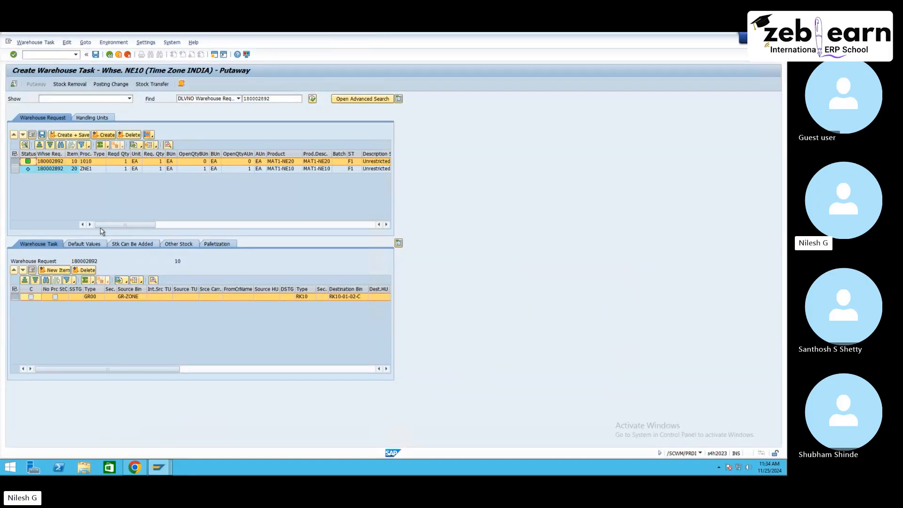
{"action": "left_click", "coordinate": [165, 465]}
{"action": "left_click", "coordinate": [245, 421]}
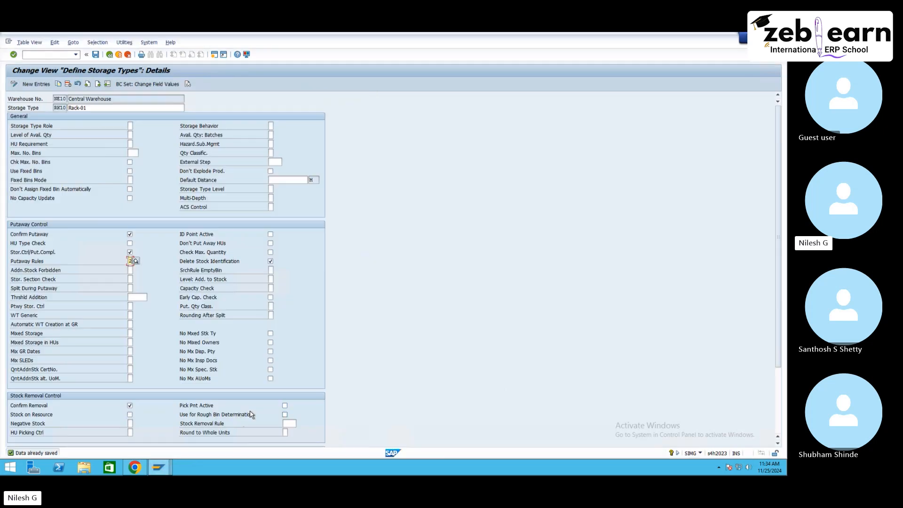
{"action": "left_click", "coordinate": [159, 466]}
{"action": "left_click", "coordinate": [305, 421]}
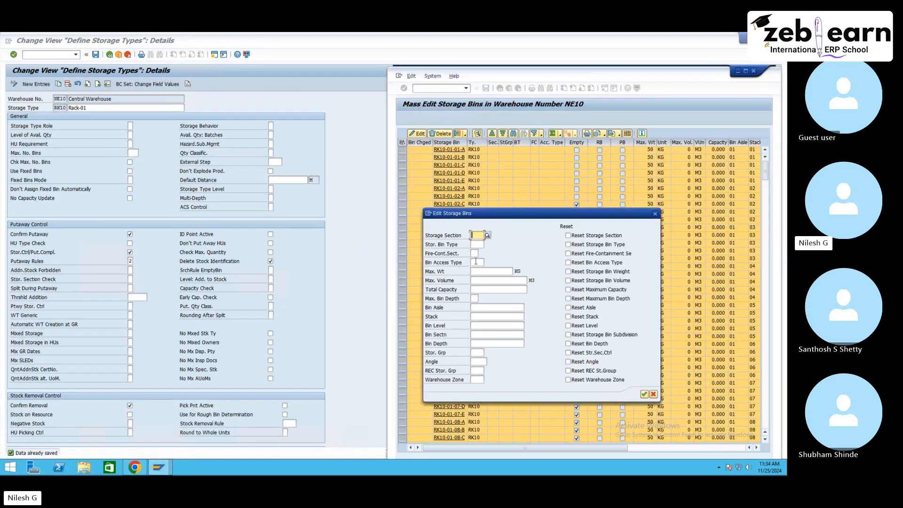
{"action": "left_click", "coordinate": [480, 271]}
{"action": "type", "text": "99"}
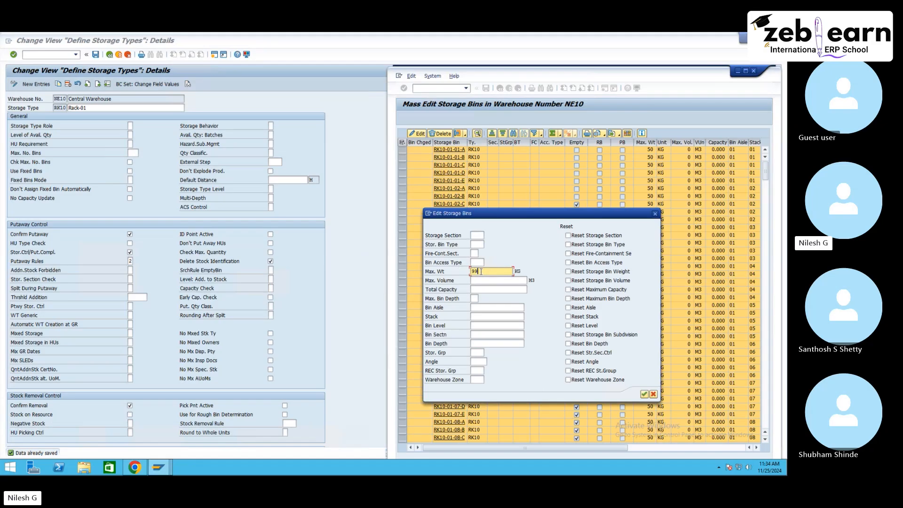
{"action": "type", "text": "99"}
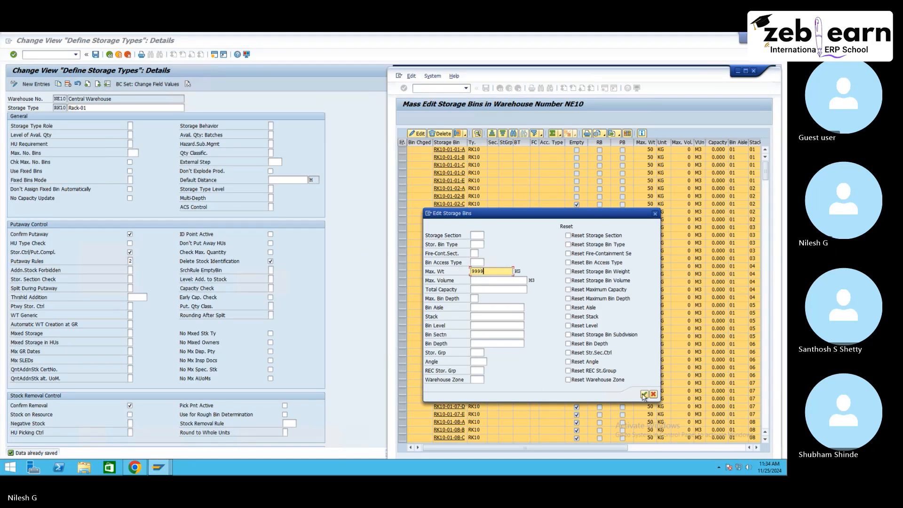
{"action": "left_click", "coordinate": [644, 396]}
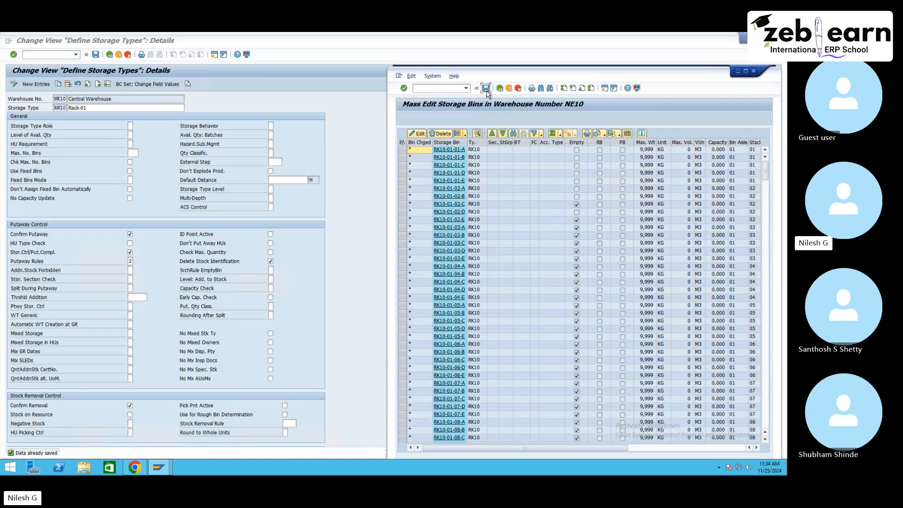
{"action": "left_click", "coordinate": [486, 91]}
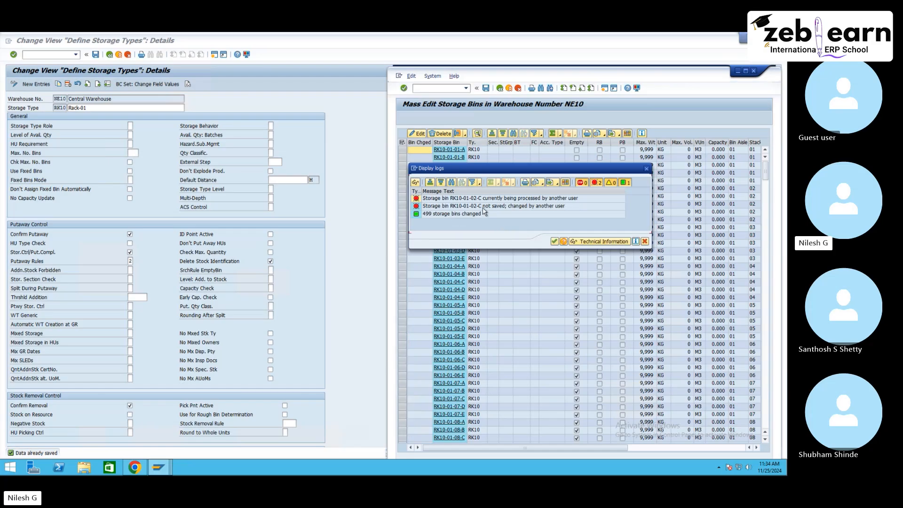
{"action": "left_click", "coordinate": [493, 207]}
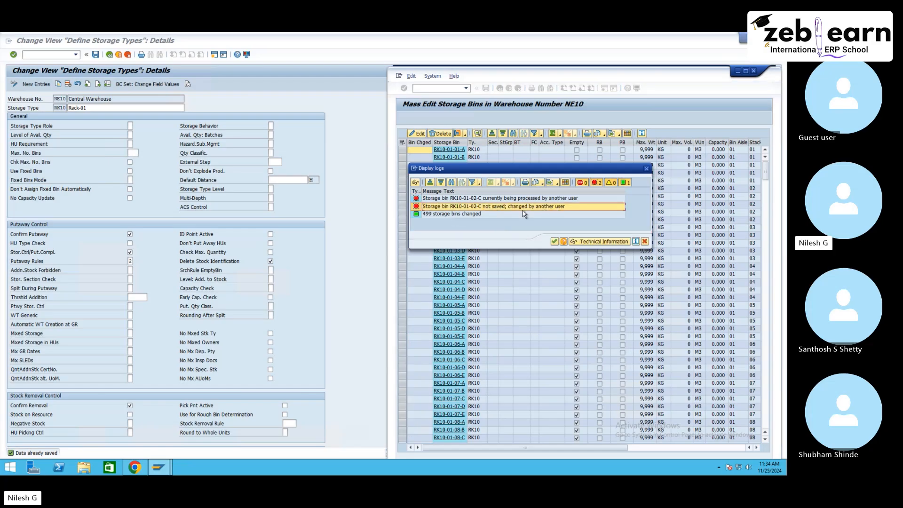
{"action": "left_click", "coordinate": [555, 241]}
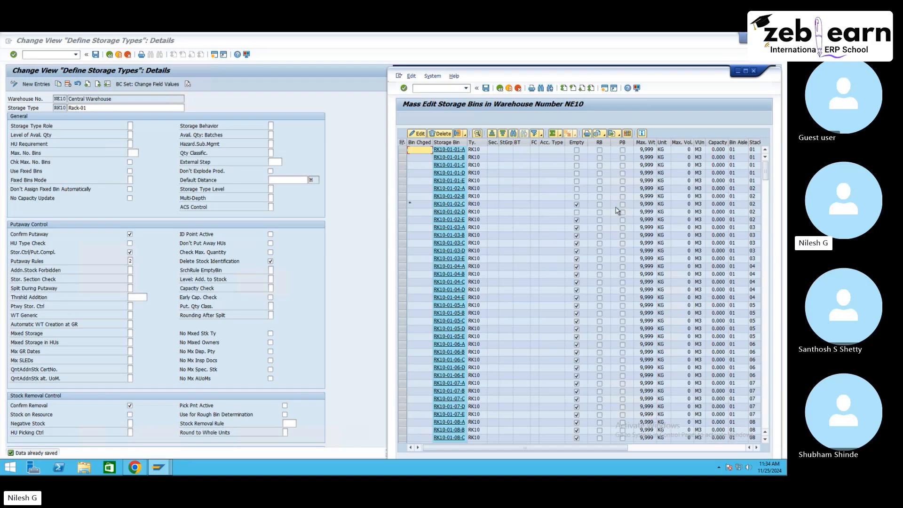
- Switch to the Create Warehouse Task session and exit it without saving the proposed task
{"action": "left_click", "coordinate": [159, 467]}
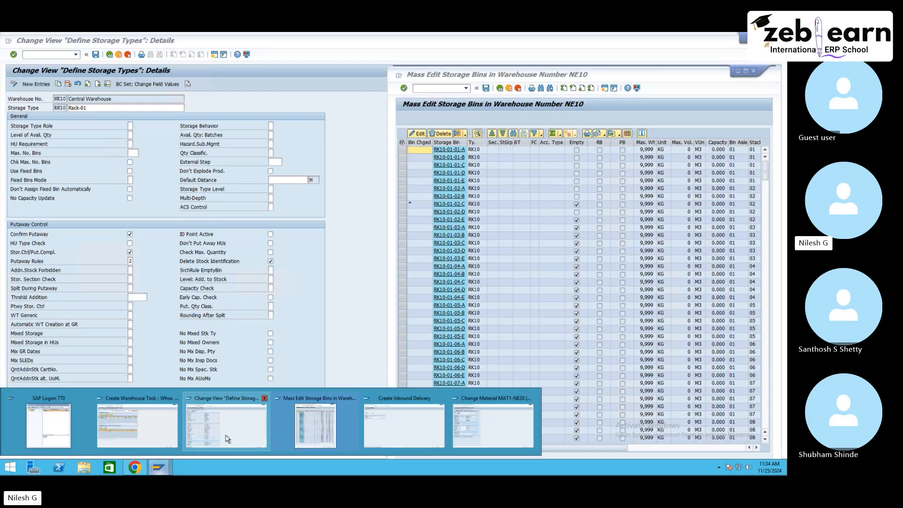
{"action": "left_click", "coordinate": [137, 424]}
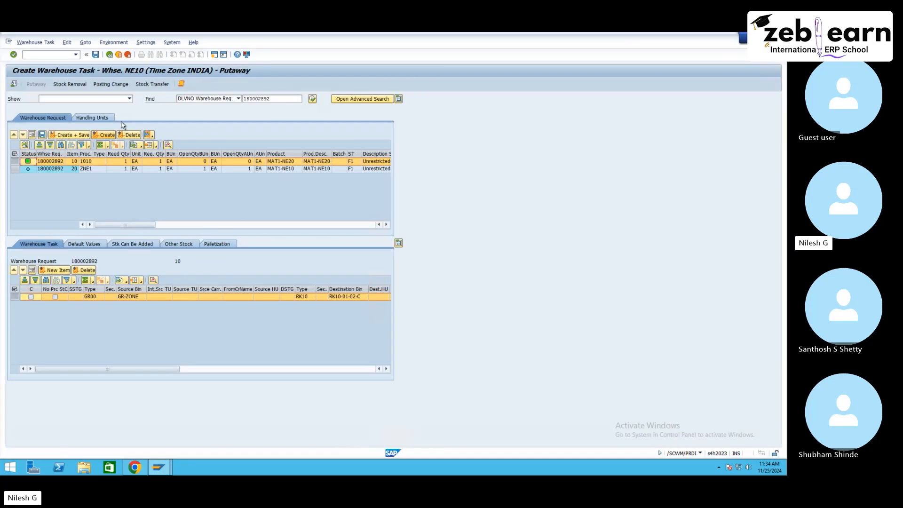
{"action": "left_click", "coordinate": [128, 54]}
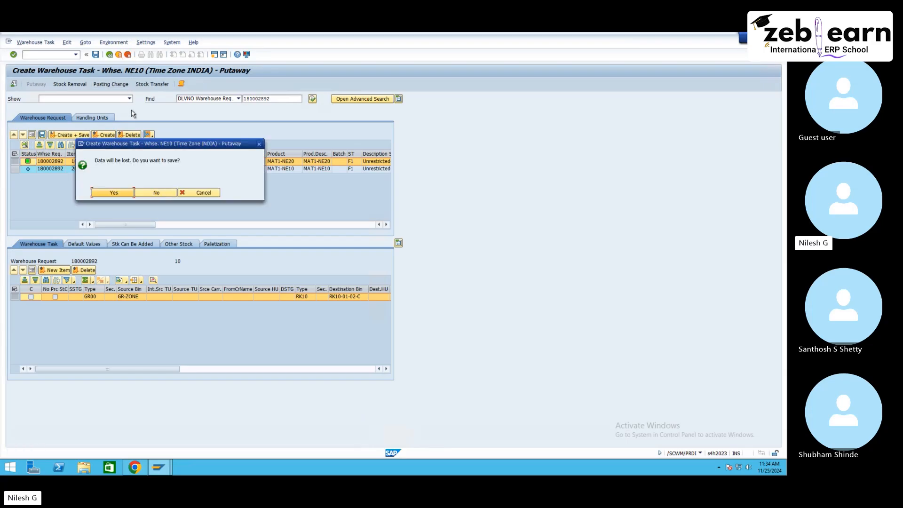
{"action": "left_click", "coordinate": [156, 192]}
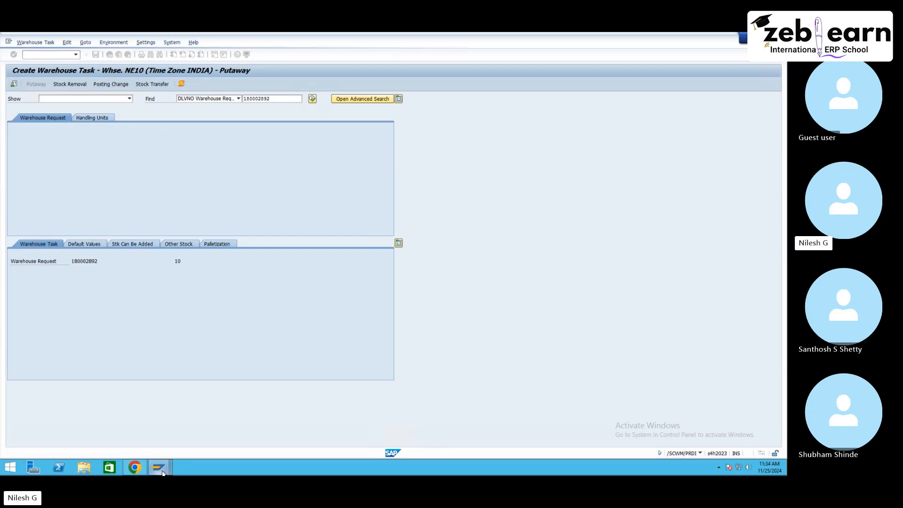
- Save the mass edit again for the remaining changed bin RK10-01-02-C and close the log
{"action": "mouse_move", "coordinate": [163, 473]}
{"action": "left_click", "coordinate": [305, 416]}
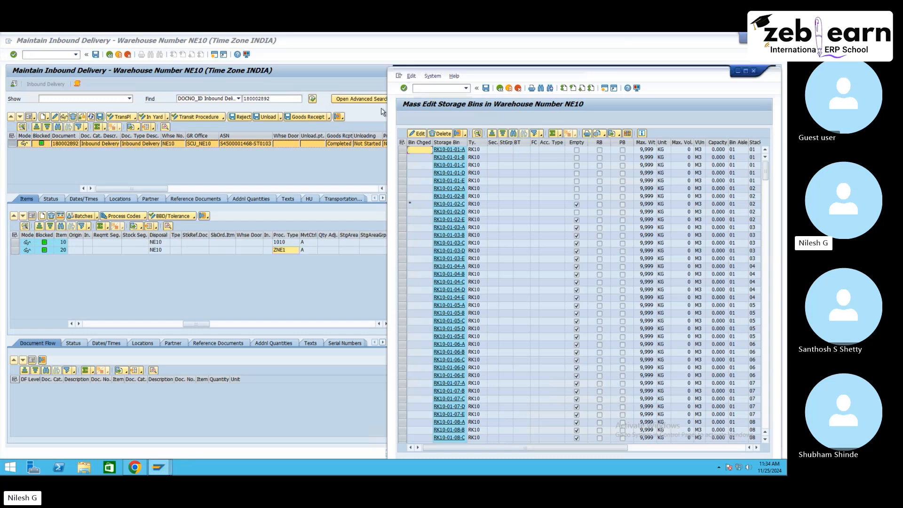
{"action": "left_click", "coordinate": [486, 88]}
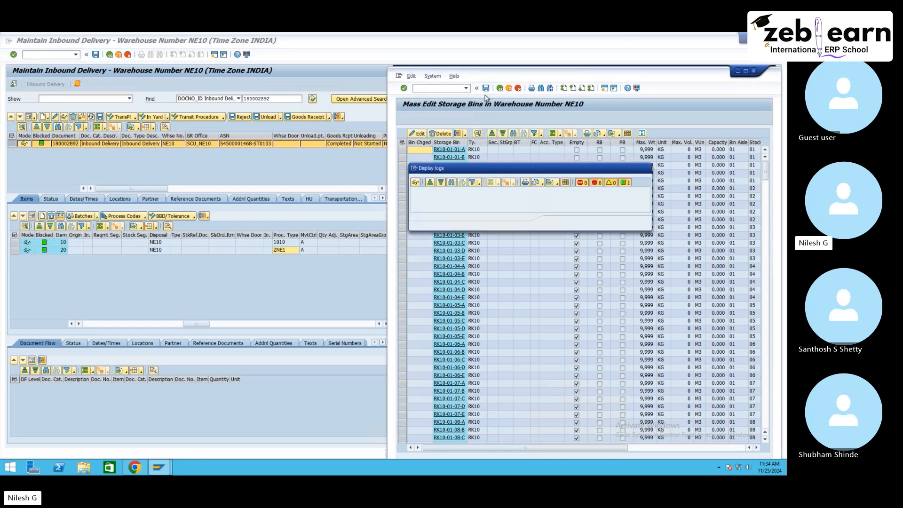
{"action": "left_click", "coordinate": [554, 223]}
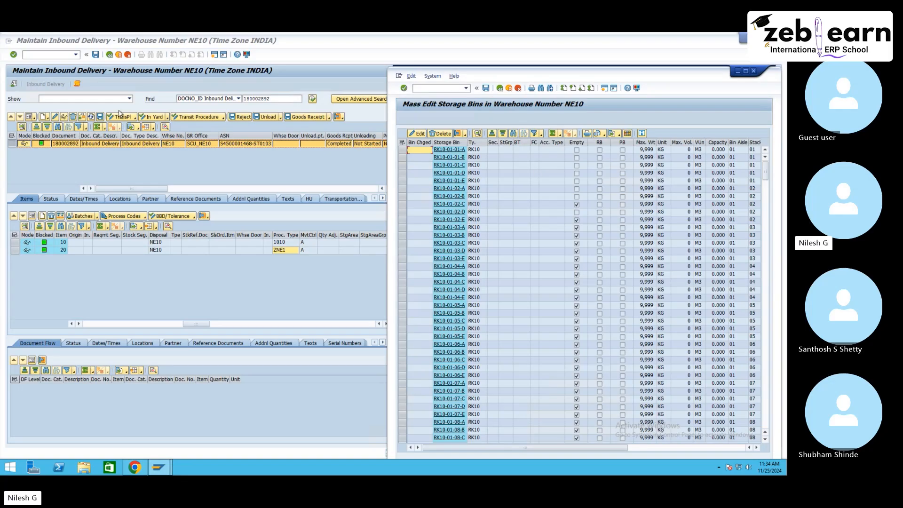
- Open the follow-on warehouse task creation from the inbound delivery and create the putaway task for item 10, product MAT1-NE20
{"action": "left_click", "coordinate": [46, 49]}
{"action": "left_click", "coordinate": [35, 42]}
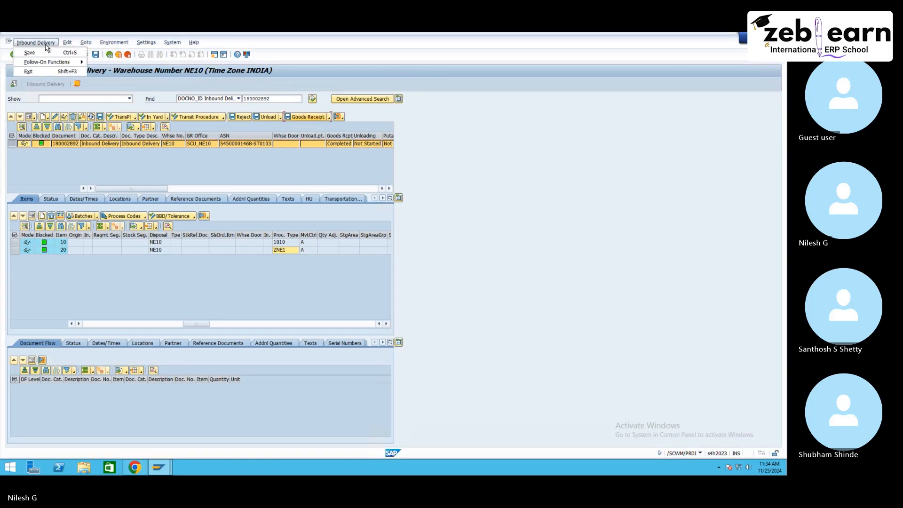
{"action": "mouse_move", "coordinate": [61, 63]}
{"action": "left_click", "coordinate": [111, 62]}
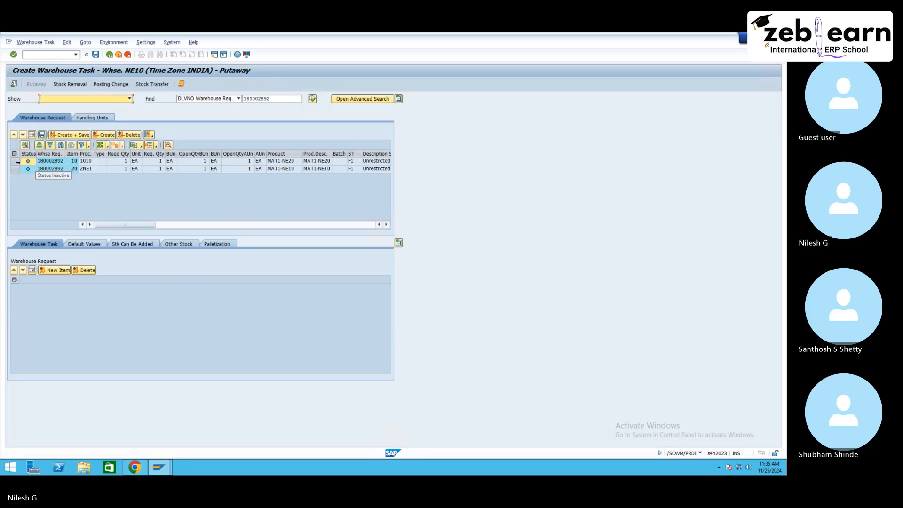
{"action": "left_click", "coordinate": [104, 135]}
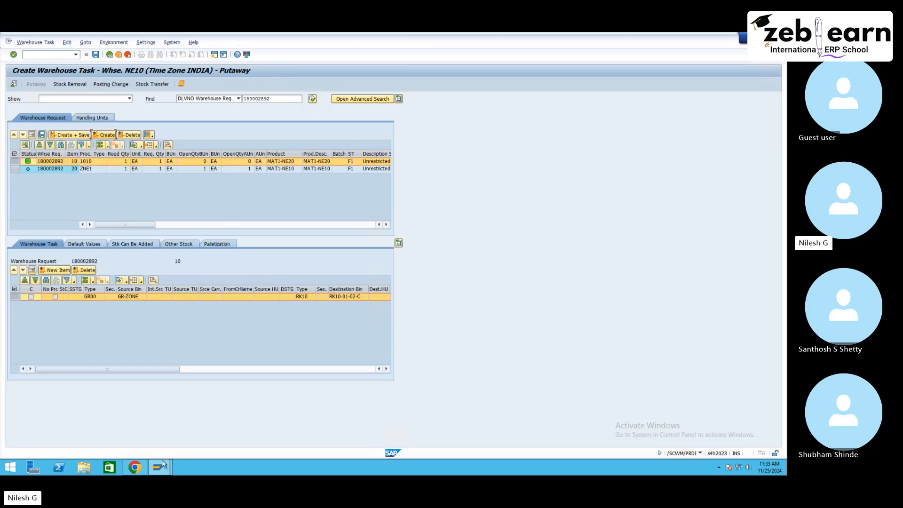
- Check bin RK10-01-02-C in the mass edit list and examine the stock of bin RK10-01-01-A, then return to the list
{"action": "mouse_move", "coordinate": [160, 467]}
{"action": "left_click", "coordinate": [295, 422]}
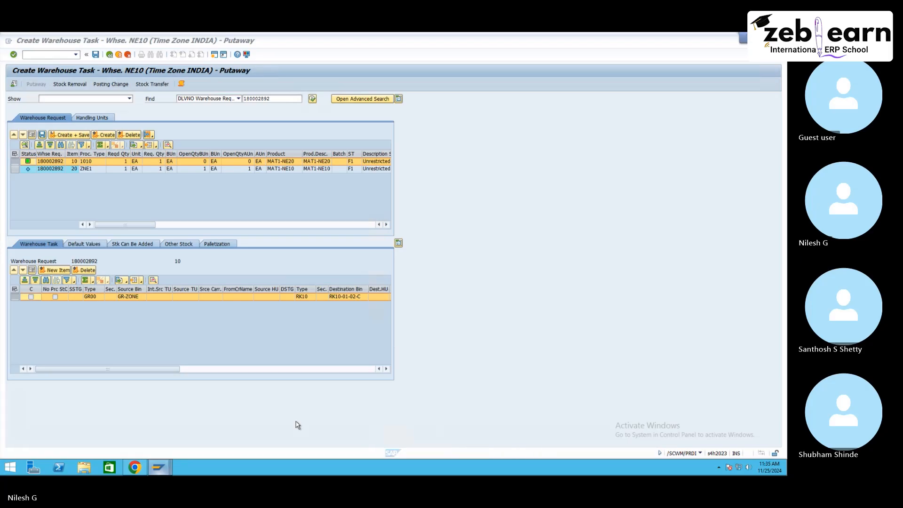
{"action": "left_click", "coordinate": [401, 204]}
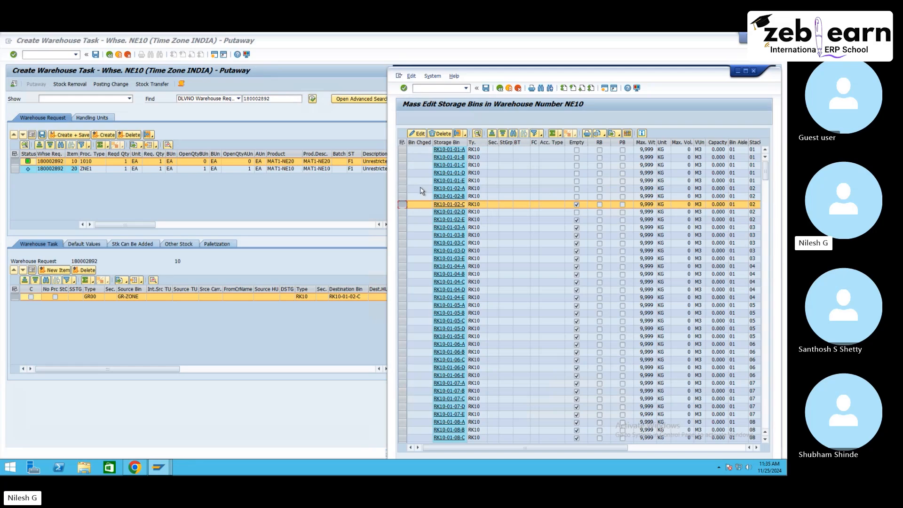
{"action": "left_click", "coordinate": [403, 149]}
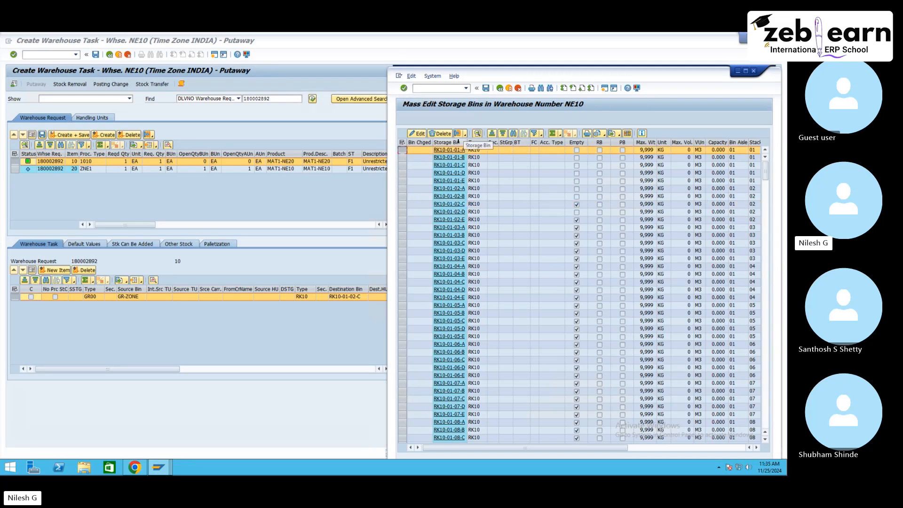
{"action": "left_click", "coordinate": [450, 151]}
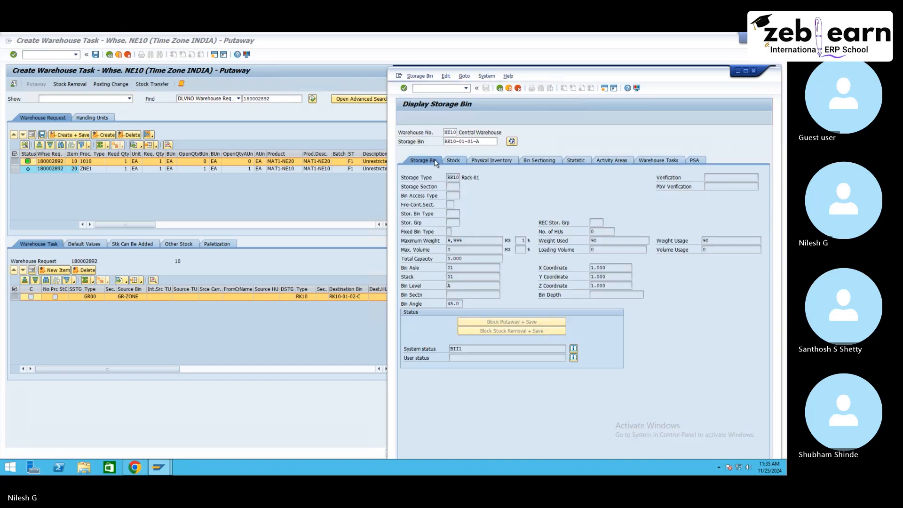
{"action": "left_click", "coordinate": [453, 160]}
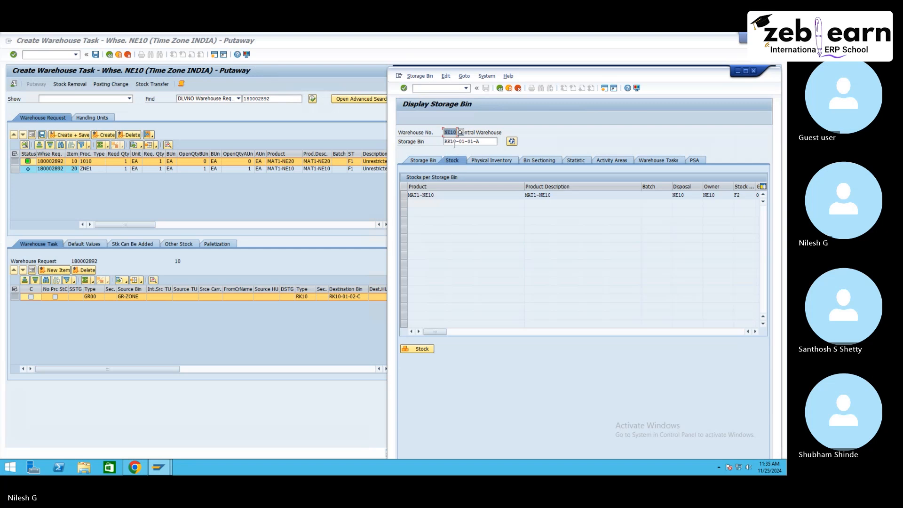
{"action": "left_click", "coordinate": [441, 195]}
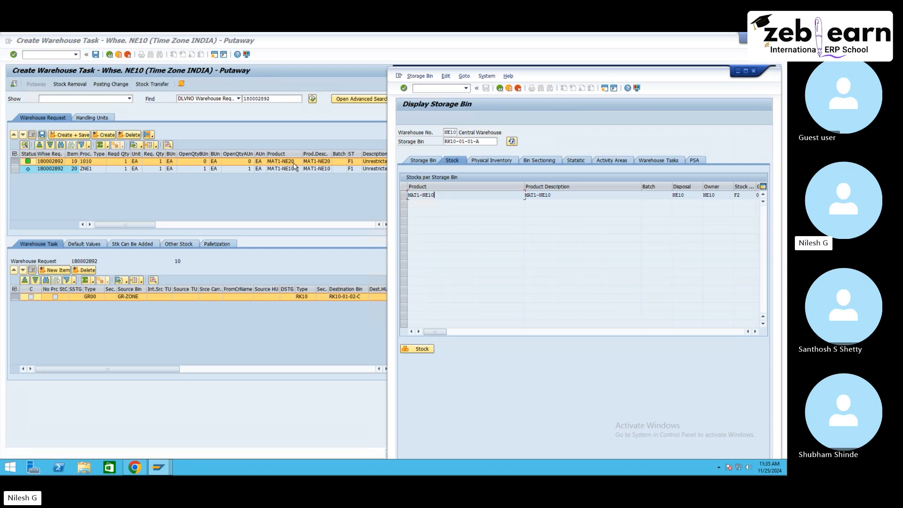
{"action": "left_click", "coordinate": [501, 88]}
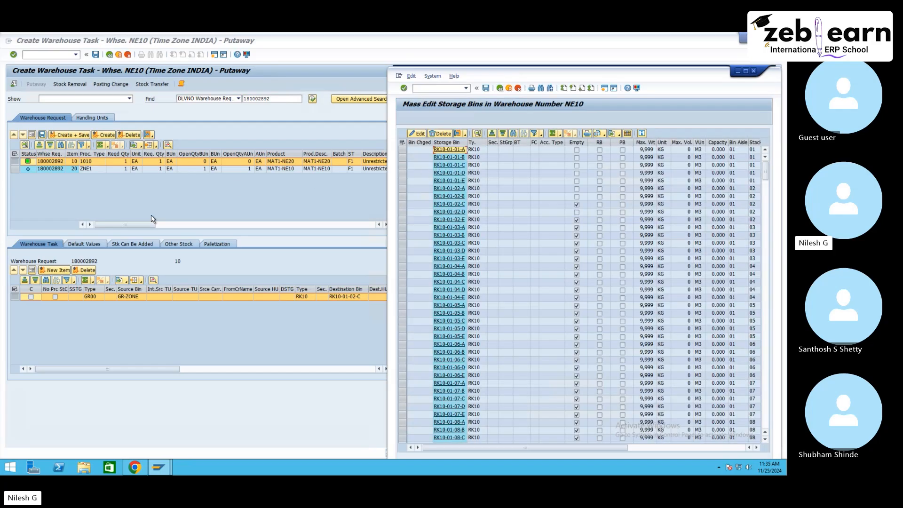
- Switch to the RK10 storage type details and display the available putaway rules
{"action": "mouse_move", "coordinate": [158, 467]}
{"action": "left_click", "coordinate": [234, 431]}
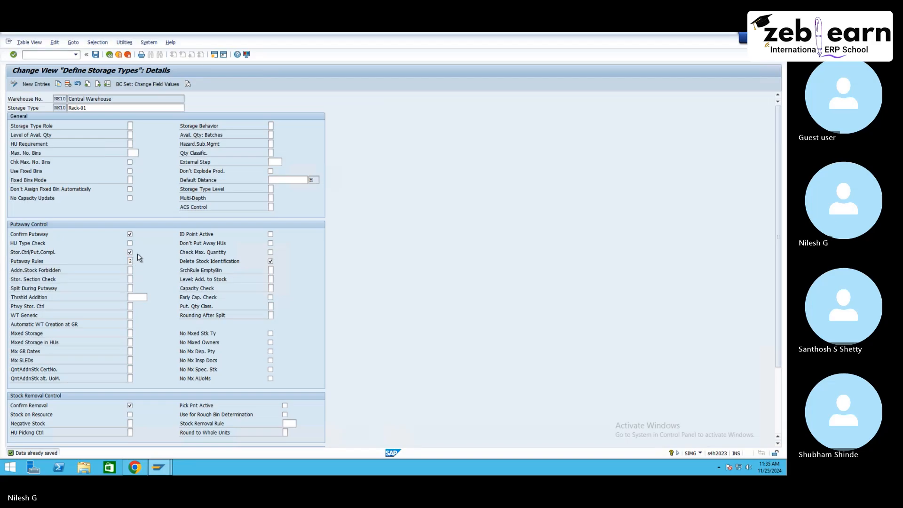
{"action": "left_click", "coordinate": [136, 261]}
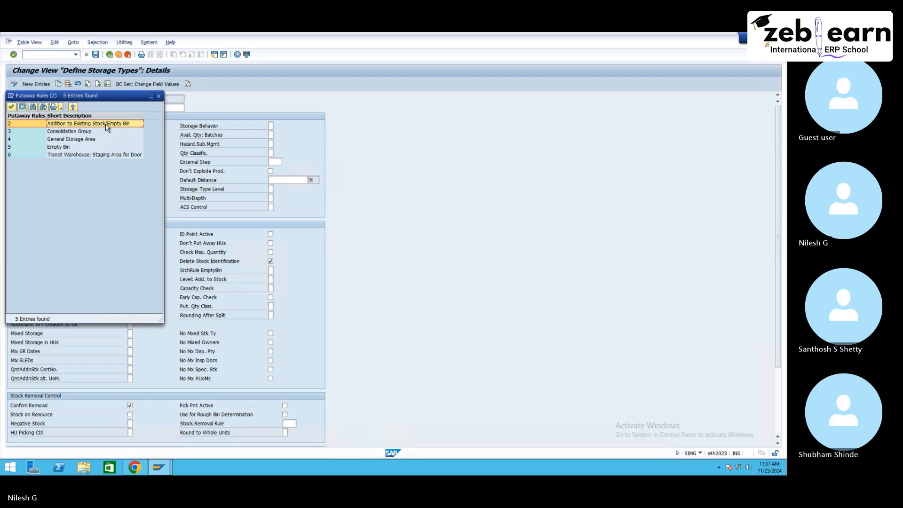
- Switch to Chrome, browse the warehouse image results, and view the WareSpace warehouse size picture with its related images
{"action": "left_click", "coordinate": [136, 470]}
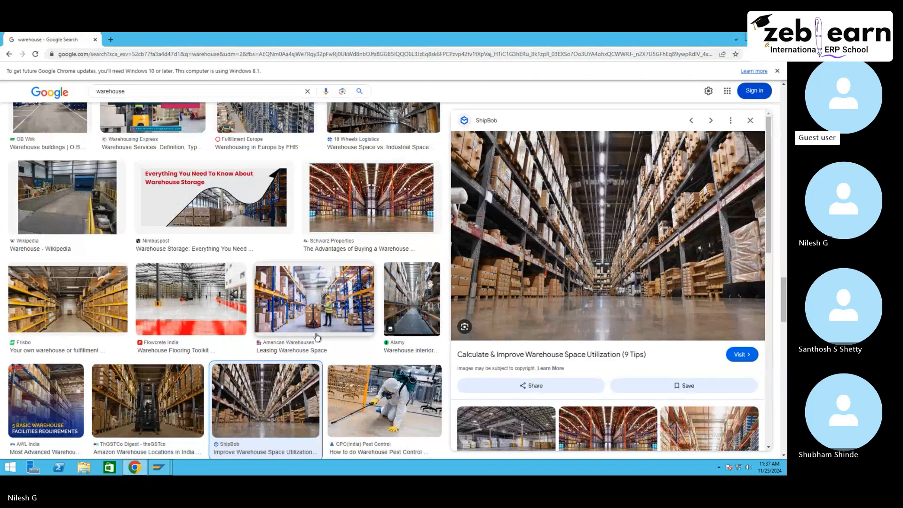
{"action": "scroll", "coordinate": [282, 339], "scroll_direction": "down", "scroll_amount": 5}
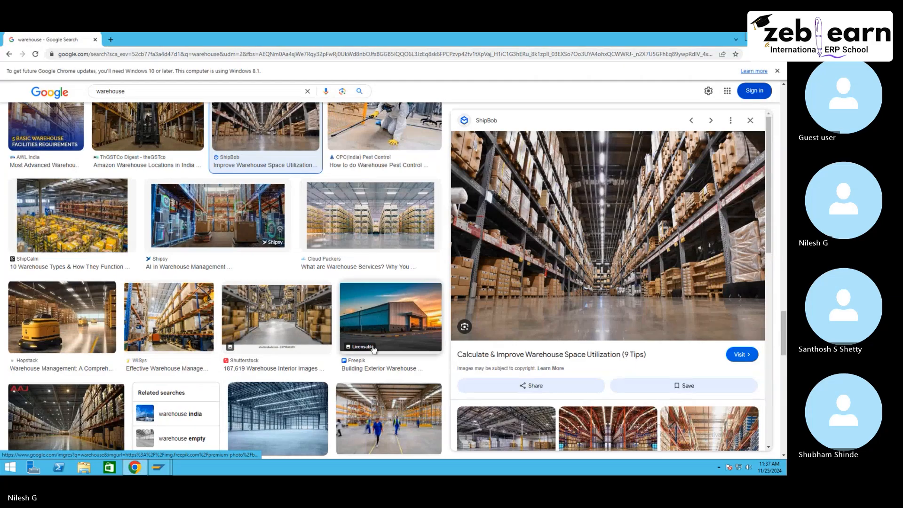
{"action": "scroll", "coordinate": [59, 281], "scroll_direction": "down", "scroll_amount": 5}
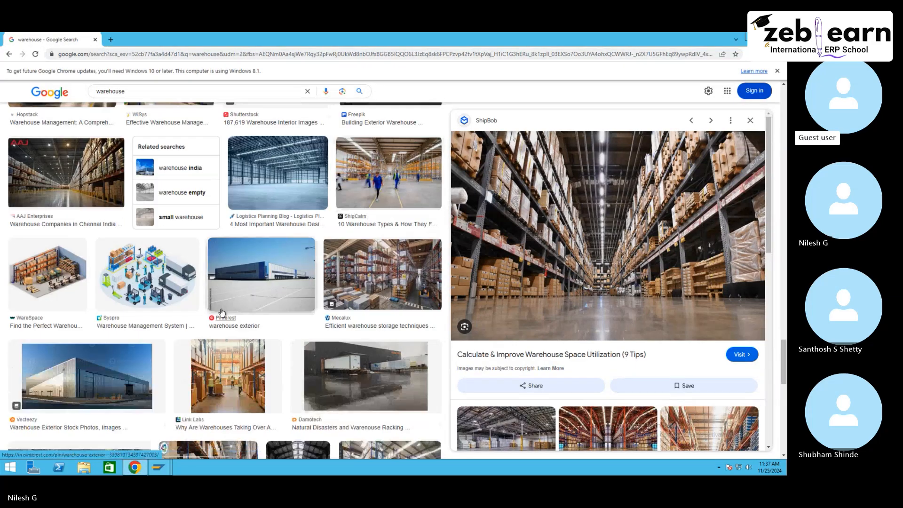
{"action": "left_click", "coordinate": [58, 281]}
{"action": "scroll", "coordinate": [605, 302], "scroll_direction": "down", "scroll_amount": 3}
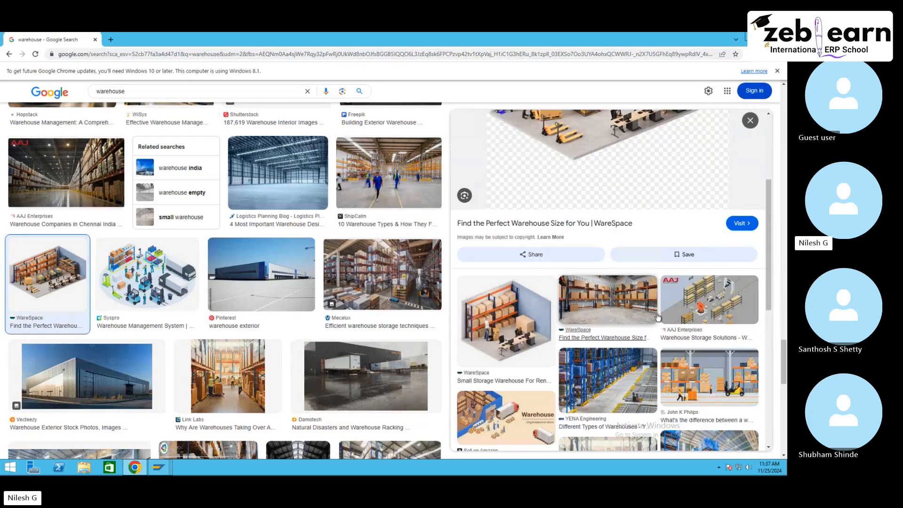
- Open the ReadySpaces Orange County warehouse picture from the related images, then switch to SAP to examine the General Storage Area putaway rule
{"action": "scroll", "coordinate": [592, 348], "scroll_direction": "down", "scroll_amount": 2}
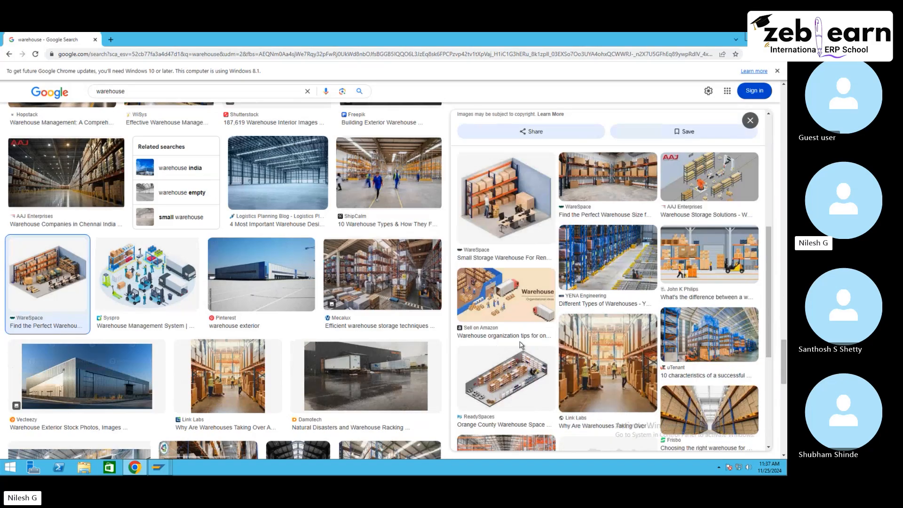
{"action": "left_click", "coordinate": [511, 377]}
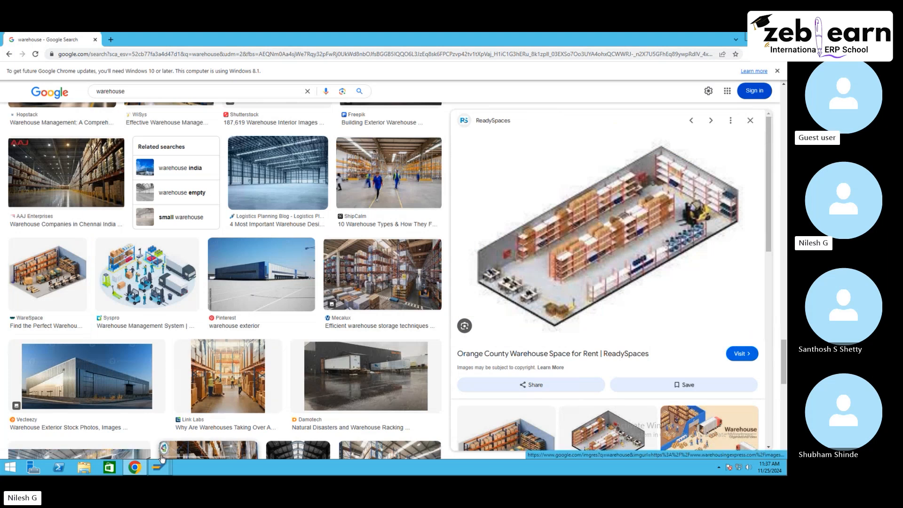
{"action": "mouse_move", "coordinate": [159, 467]}
{"action": "left_click", "coordinate": [226, 425]}
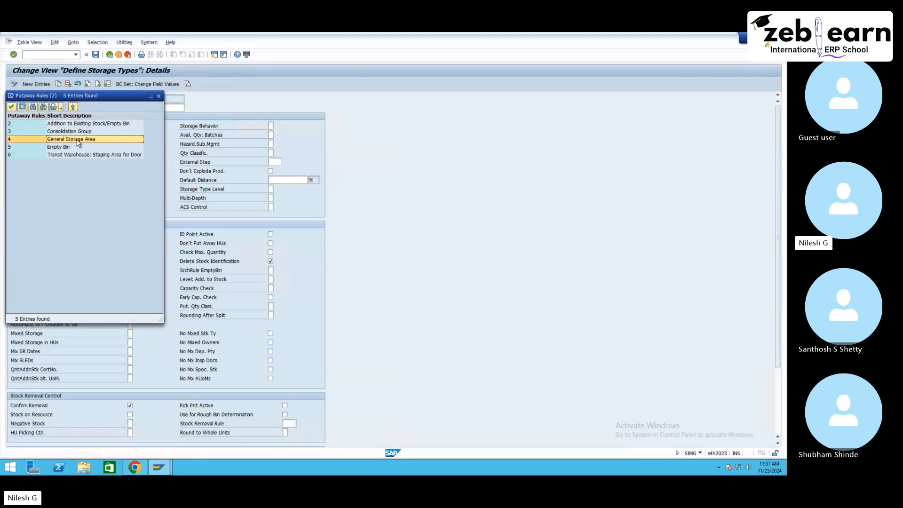
- Switch back to Chrome and browse the images related to the ReadySpaces warehouse picture, returning to the main picture
{"action": "key", "text": "alt+Tab"}
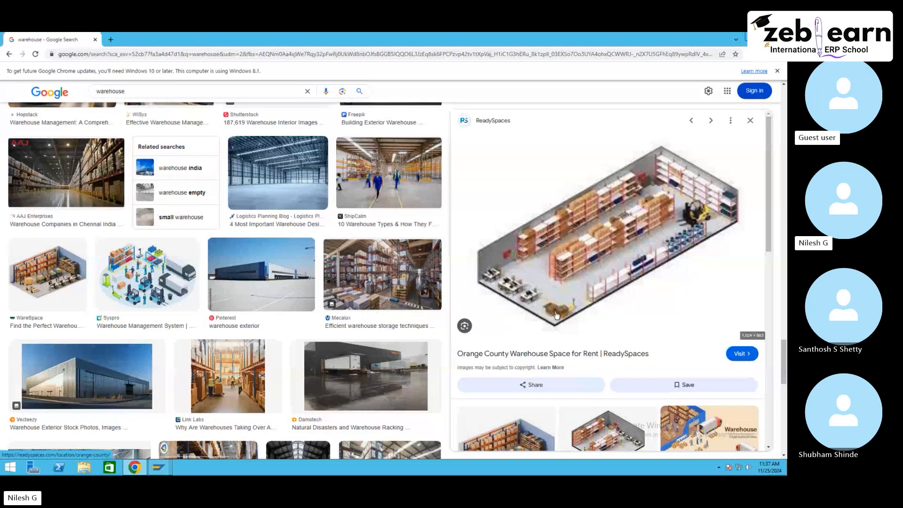
{"action": "scroll", "coordinate": [559, 314], "scroll_direction": "down", "scroll_amount": 3}
{"action": "scroll", "coordinate": [551, 336], "scroll_direction": "down", "scroll_amount": 3}
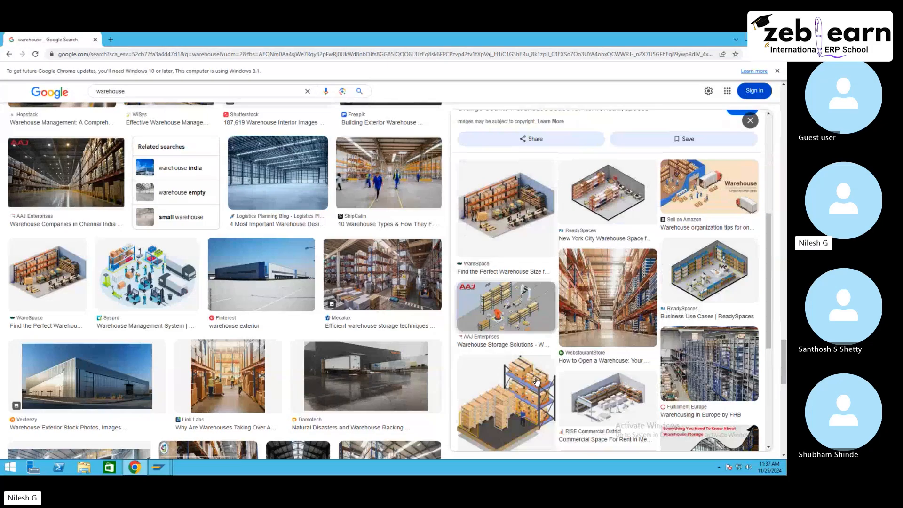
{"action": "scroll", "coordinate": [628, 358], "scroll_direction": "down", "scroll_amount": 3}
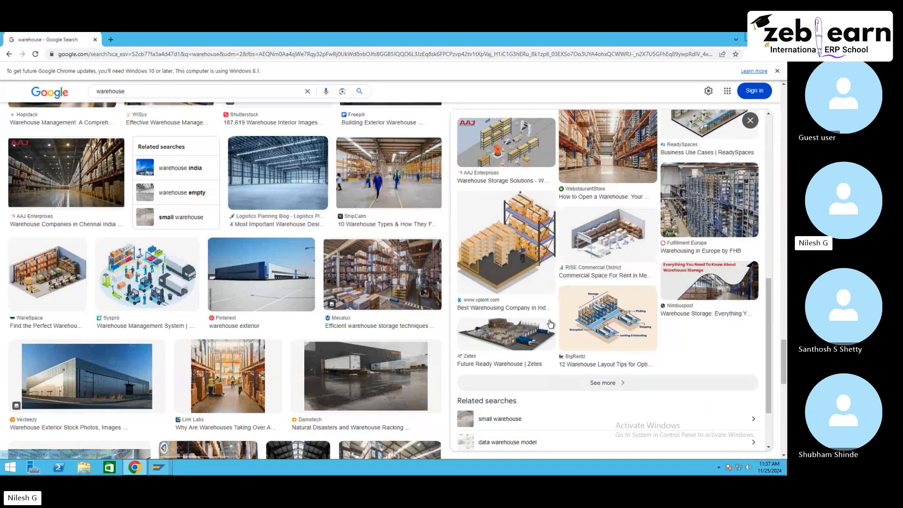
{"action": "scroll", "coordinate": [550, 324], "scroll_direction": "up", "scroll_amount": 5}
{"action": "scroll", "coordinate": [550, 323], "scroll_direction": "up", "scroll_amount": 3}
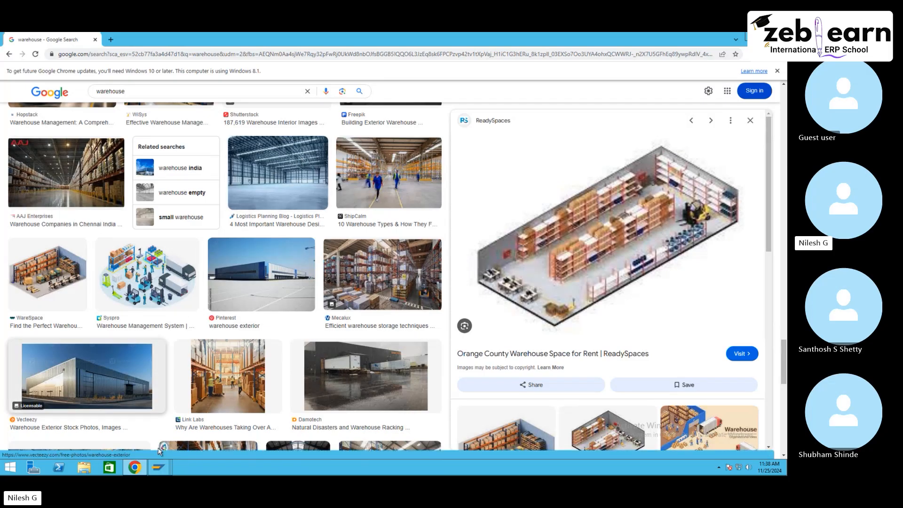
- Switch to SAP, review the putaway rules list and close it without changing storage type RK10's rule
{"action": "mouse_move", "coordinate": [161, 466]}
{"action": "left_click", "coordinate": [212, 425]}
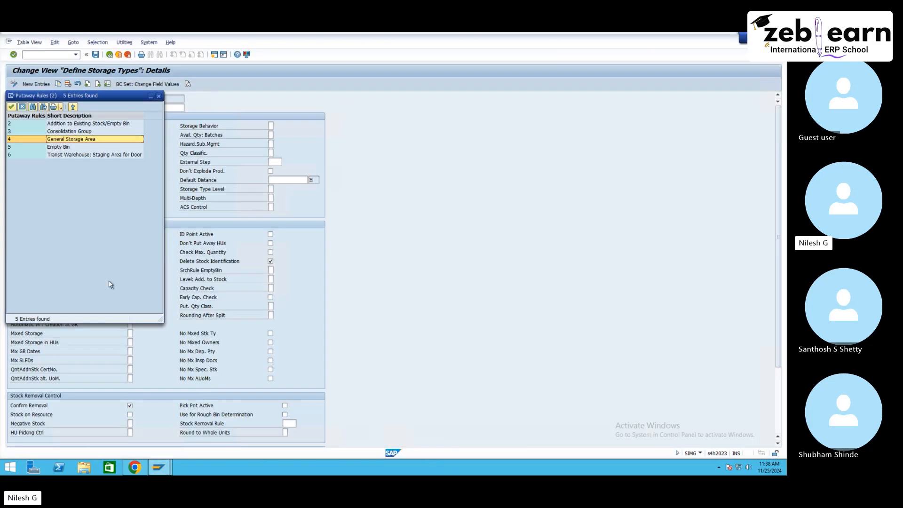
{"action": "left_click", "coordinate": [159, 95]}
{"action": "left_click", "coordinate": [130, 261]}
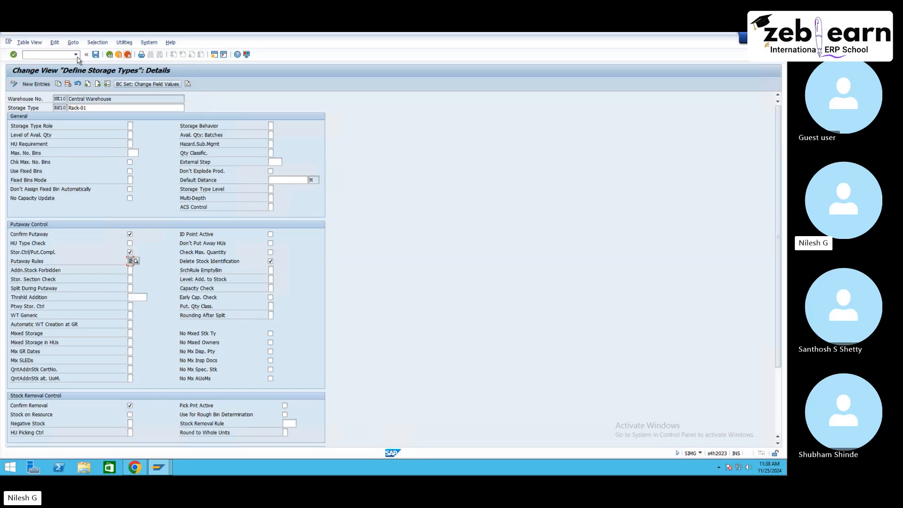
- End all SAP sessions with the command /nex and close the Chrome window with the warehouse images
{"action": "type", "text": "/"}
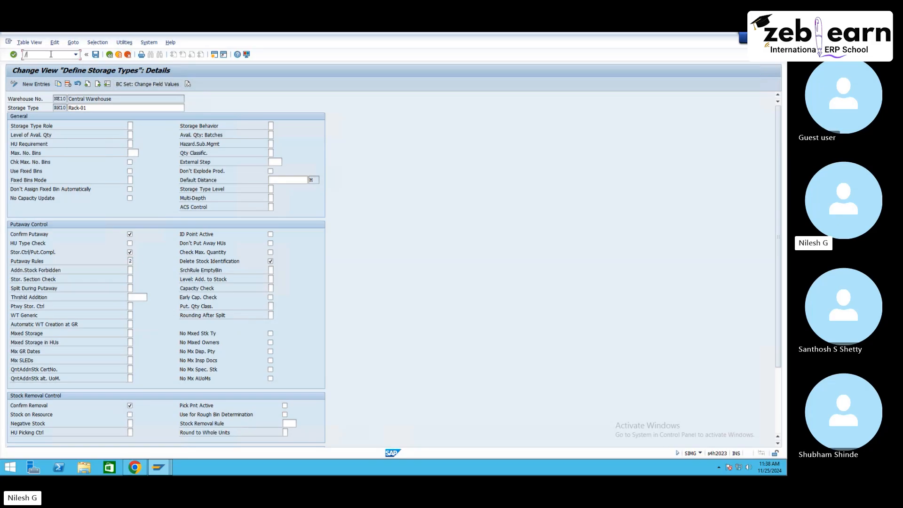
{"action": "type", "text": "nex"}
{"action": "key", "text": "Return"}
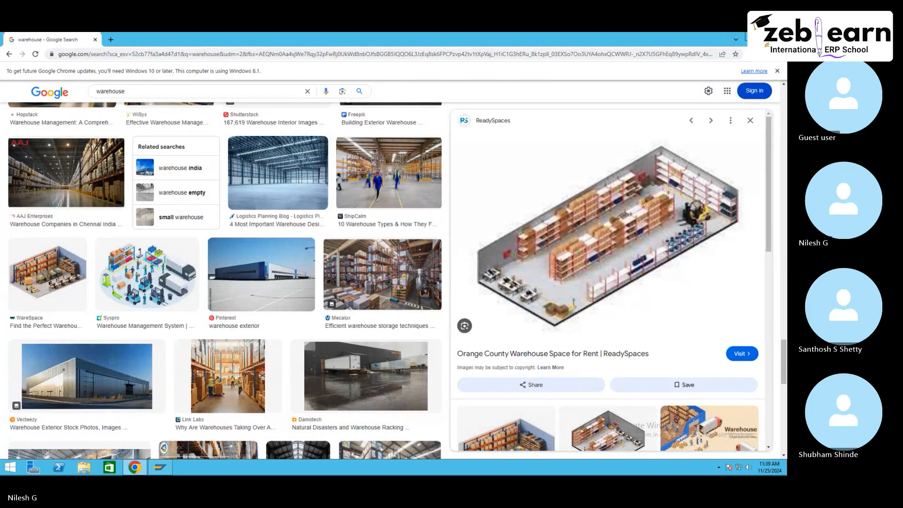
{"action": "key", "text": "alt+F4"}
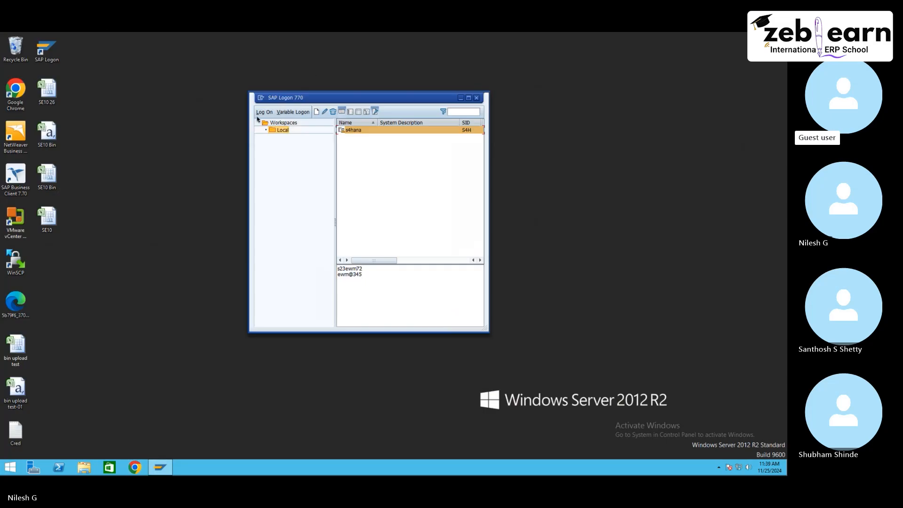